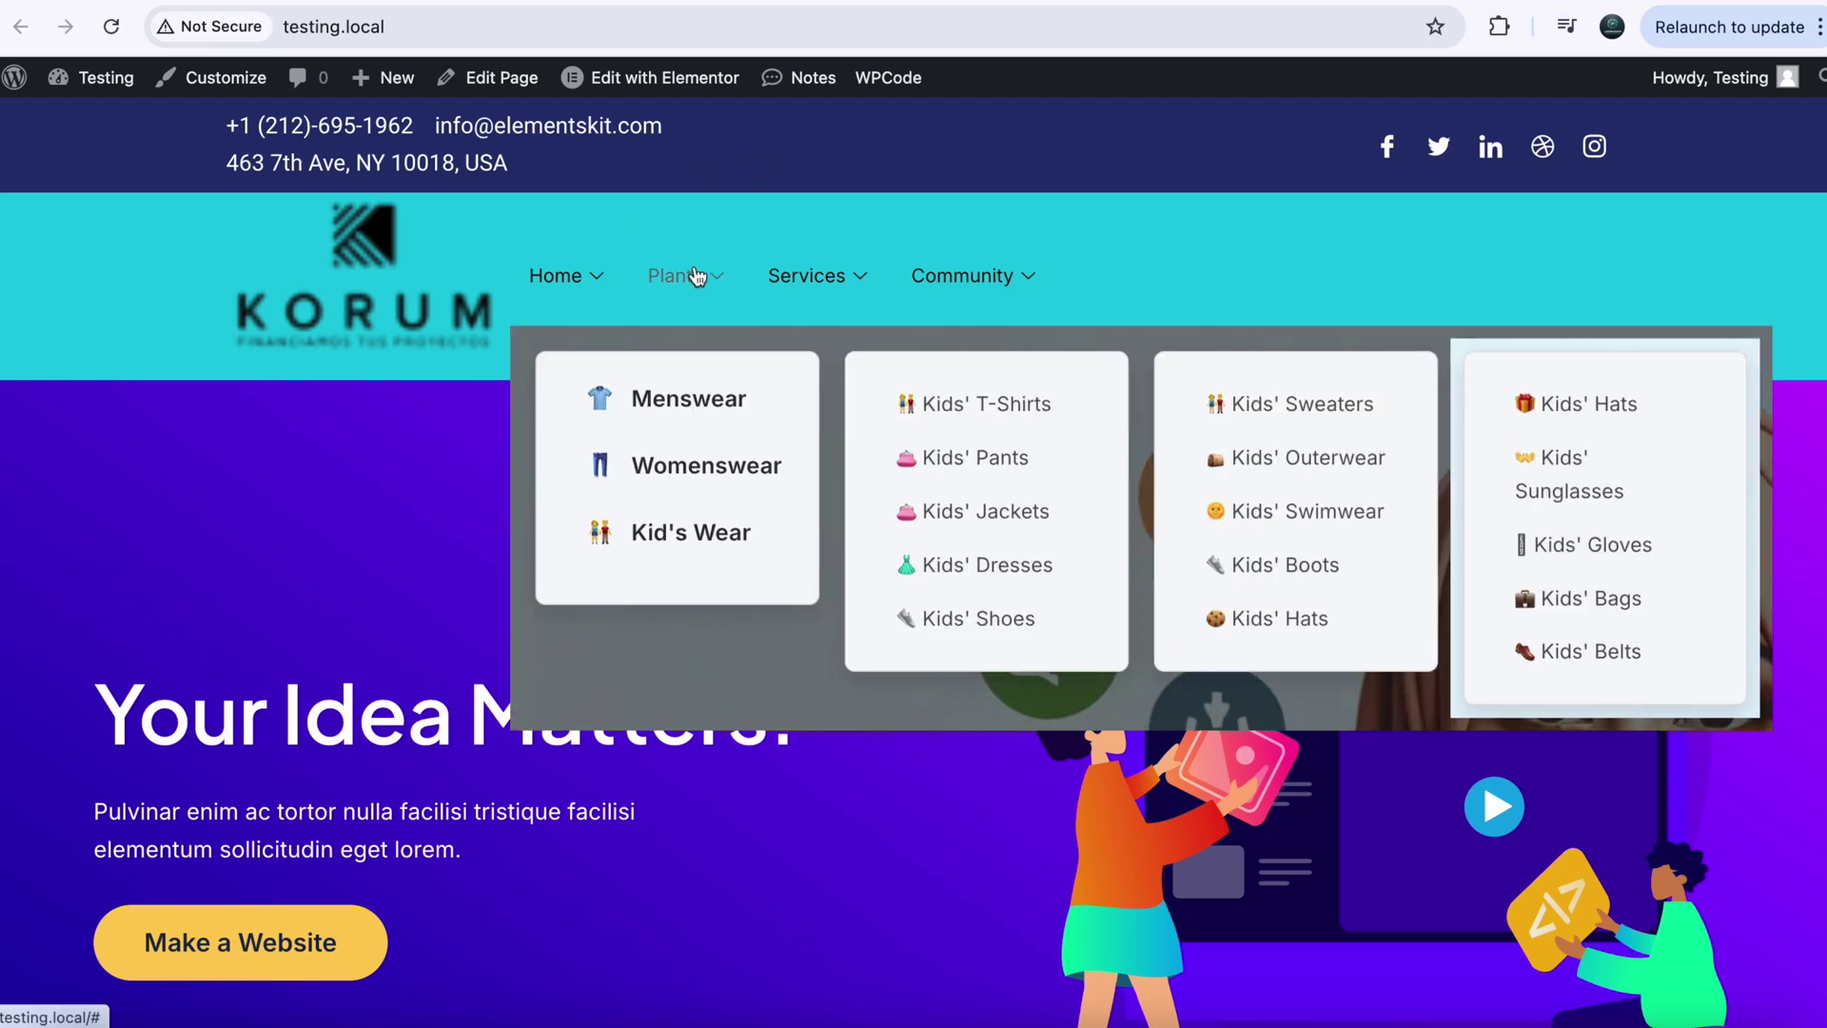
Preview the tutorial's mega menu columns, then switch to the Loom-Vision WordPress Dashboard tab.
mouse_move(834, 281)
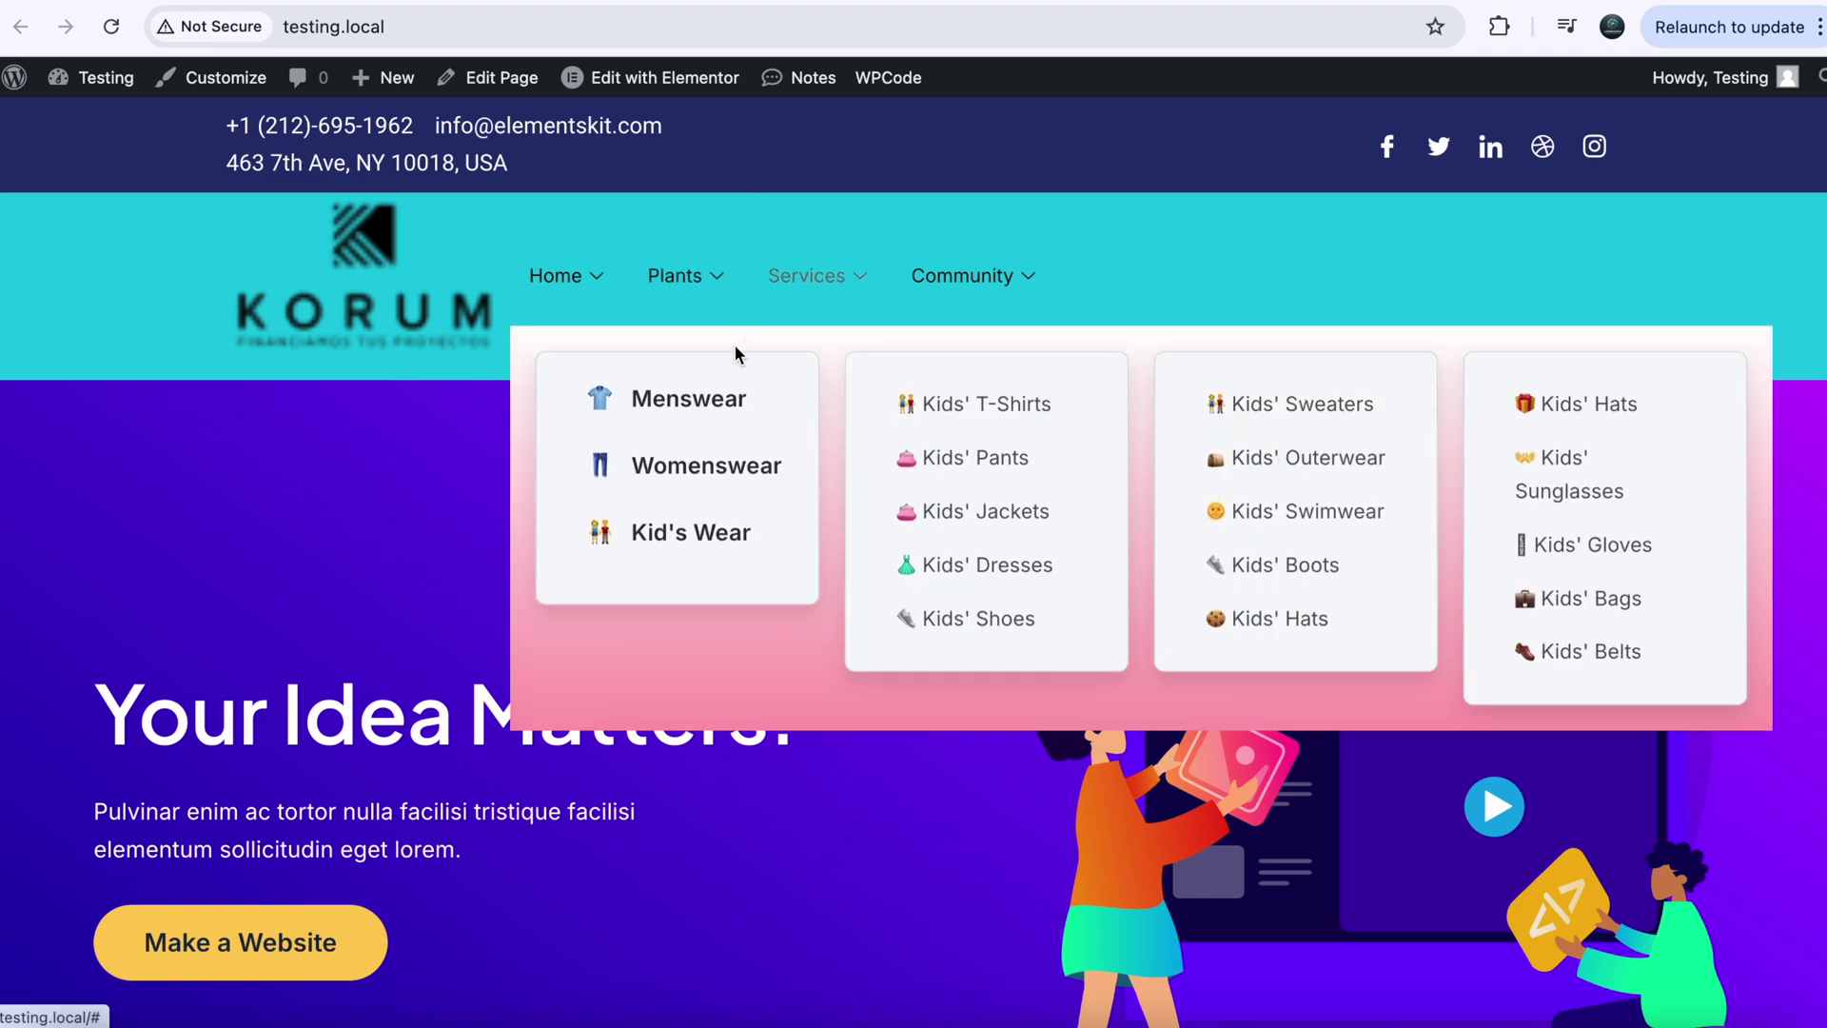
mouse_move(720, 402)
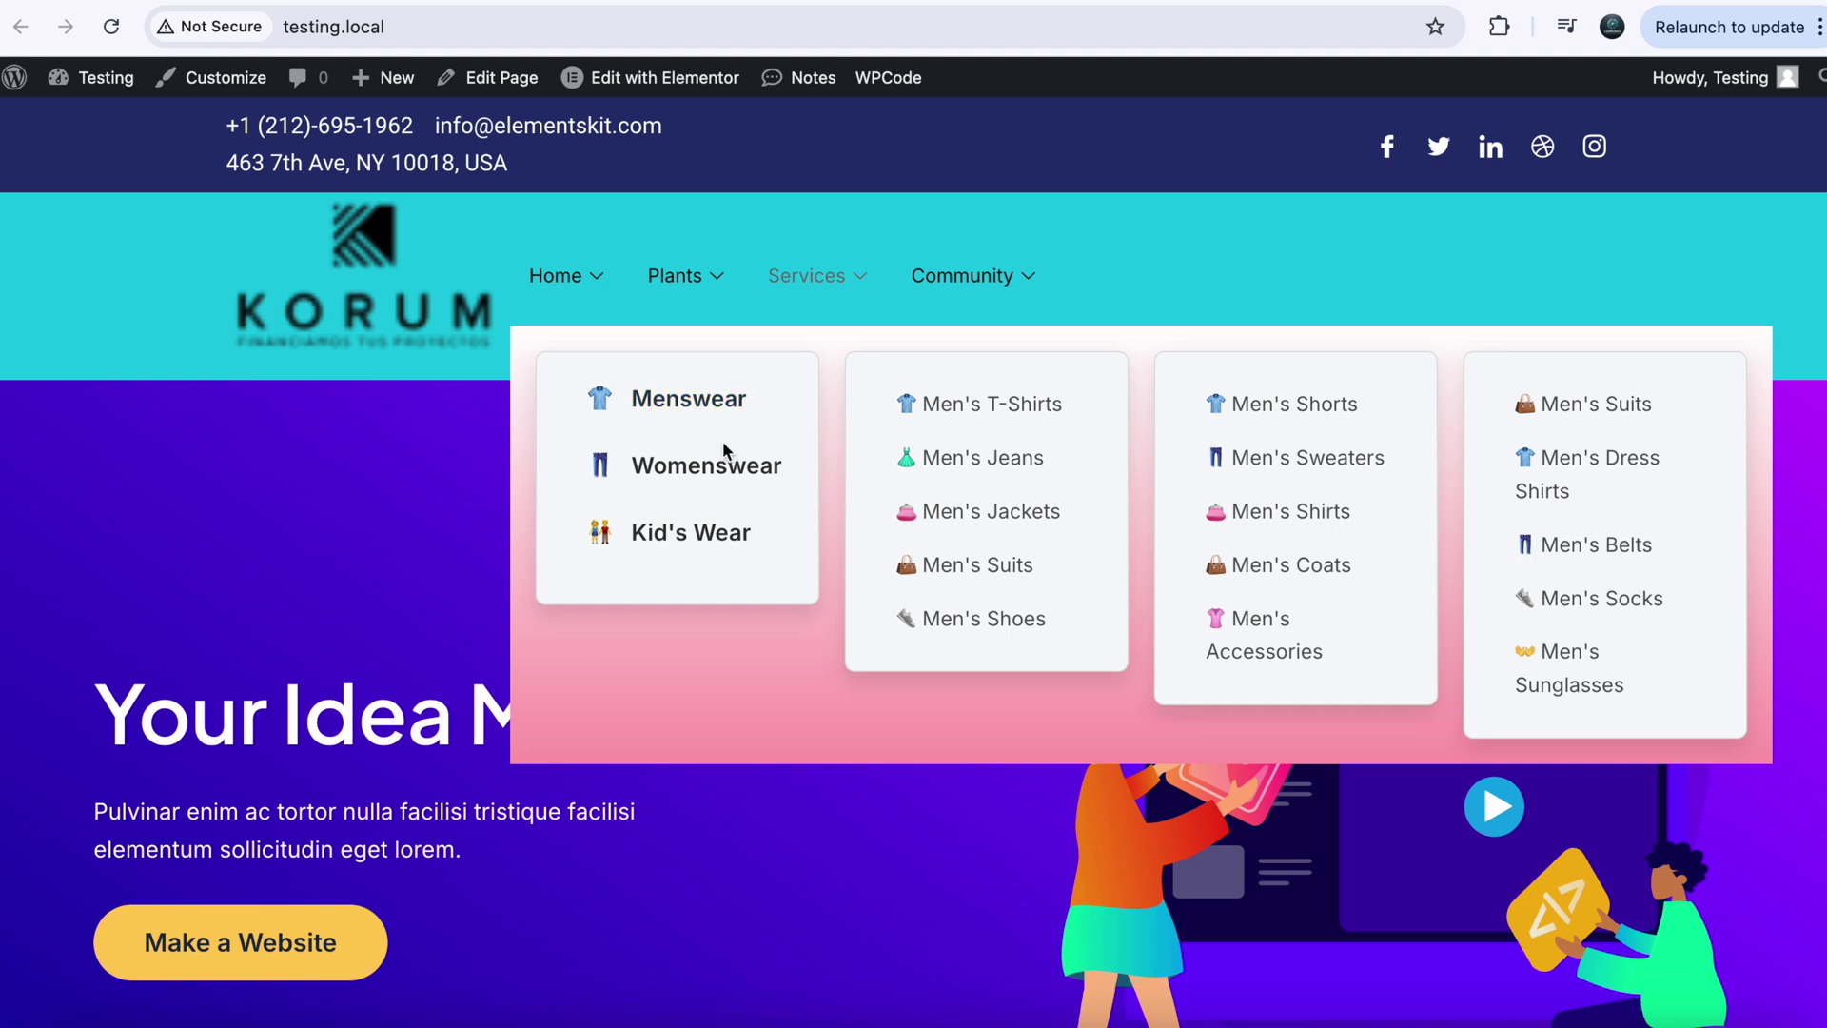
mouse_move(725, 470)
mouse_move(715, 543)
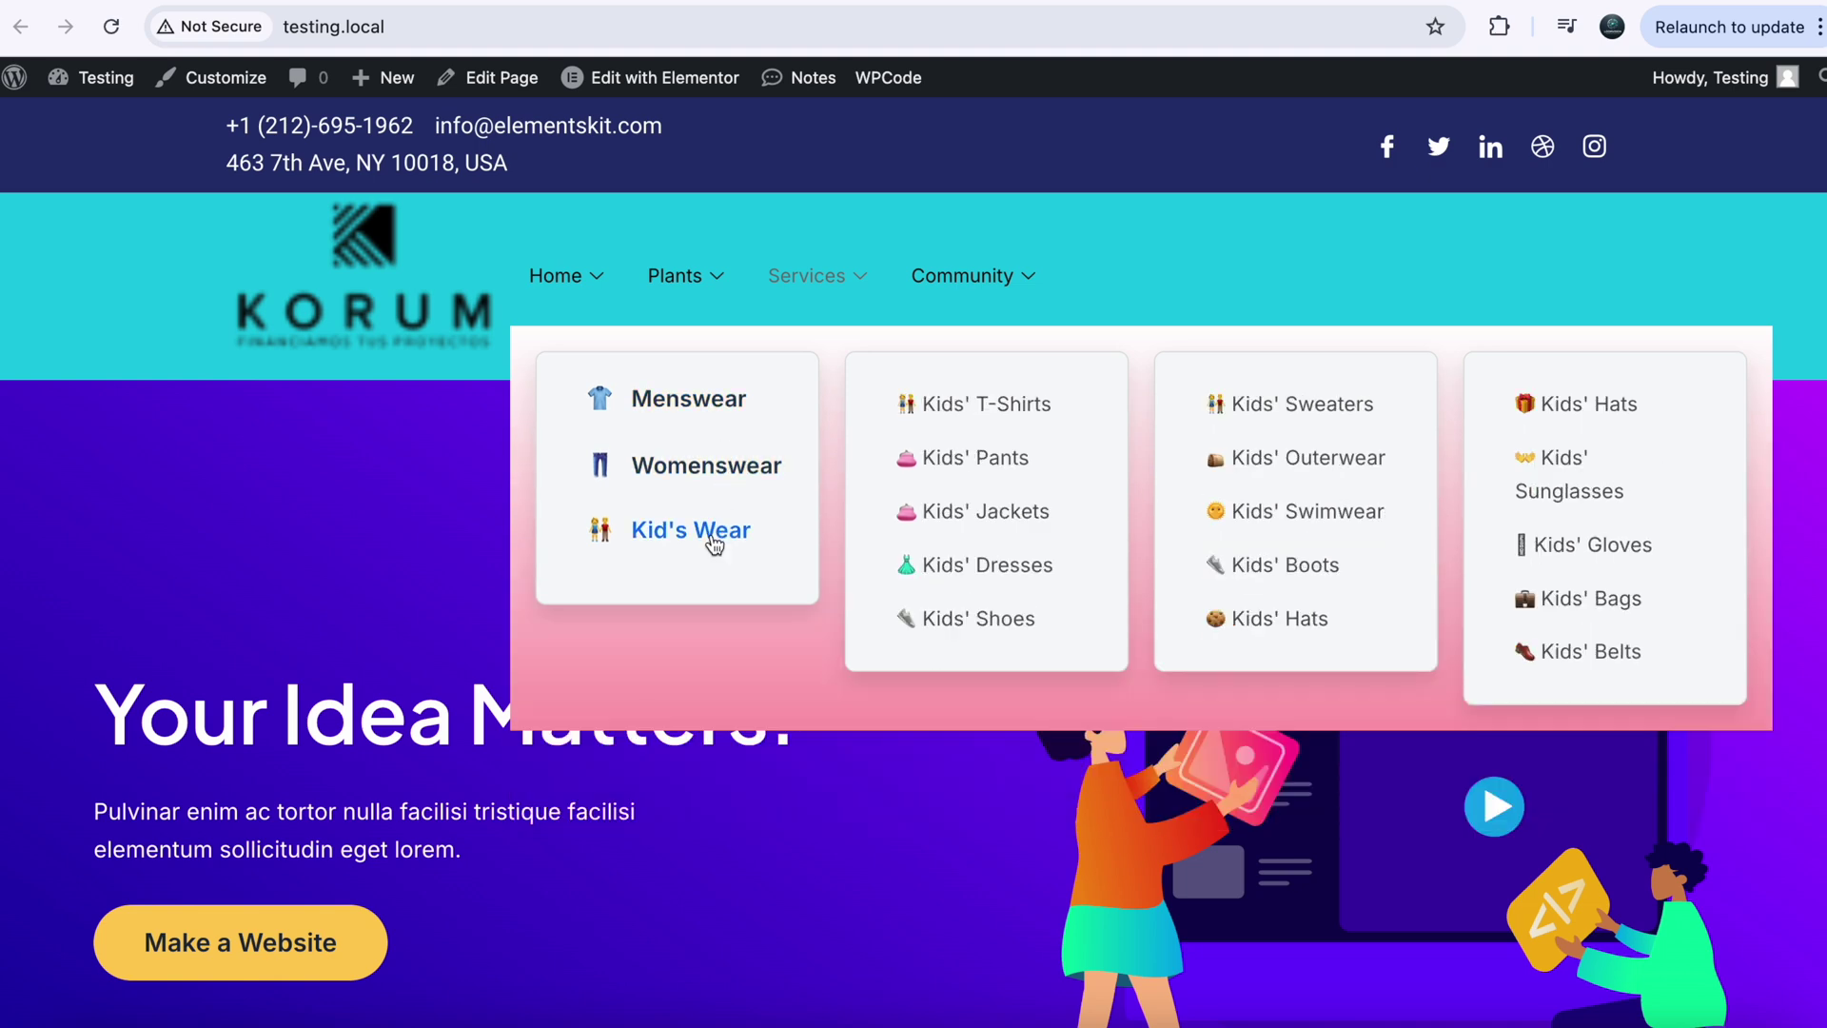
mouse_move(694, 277)
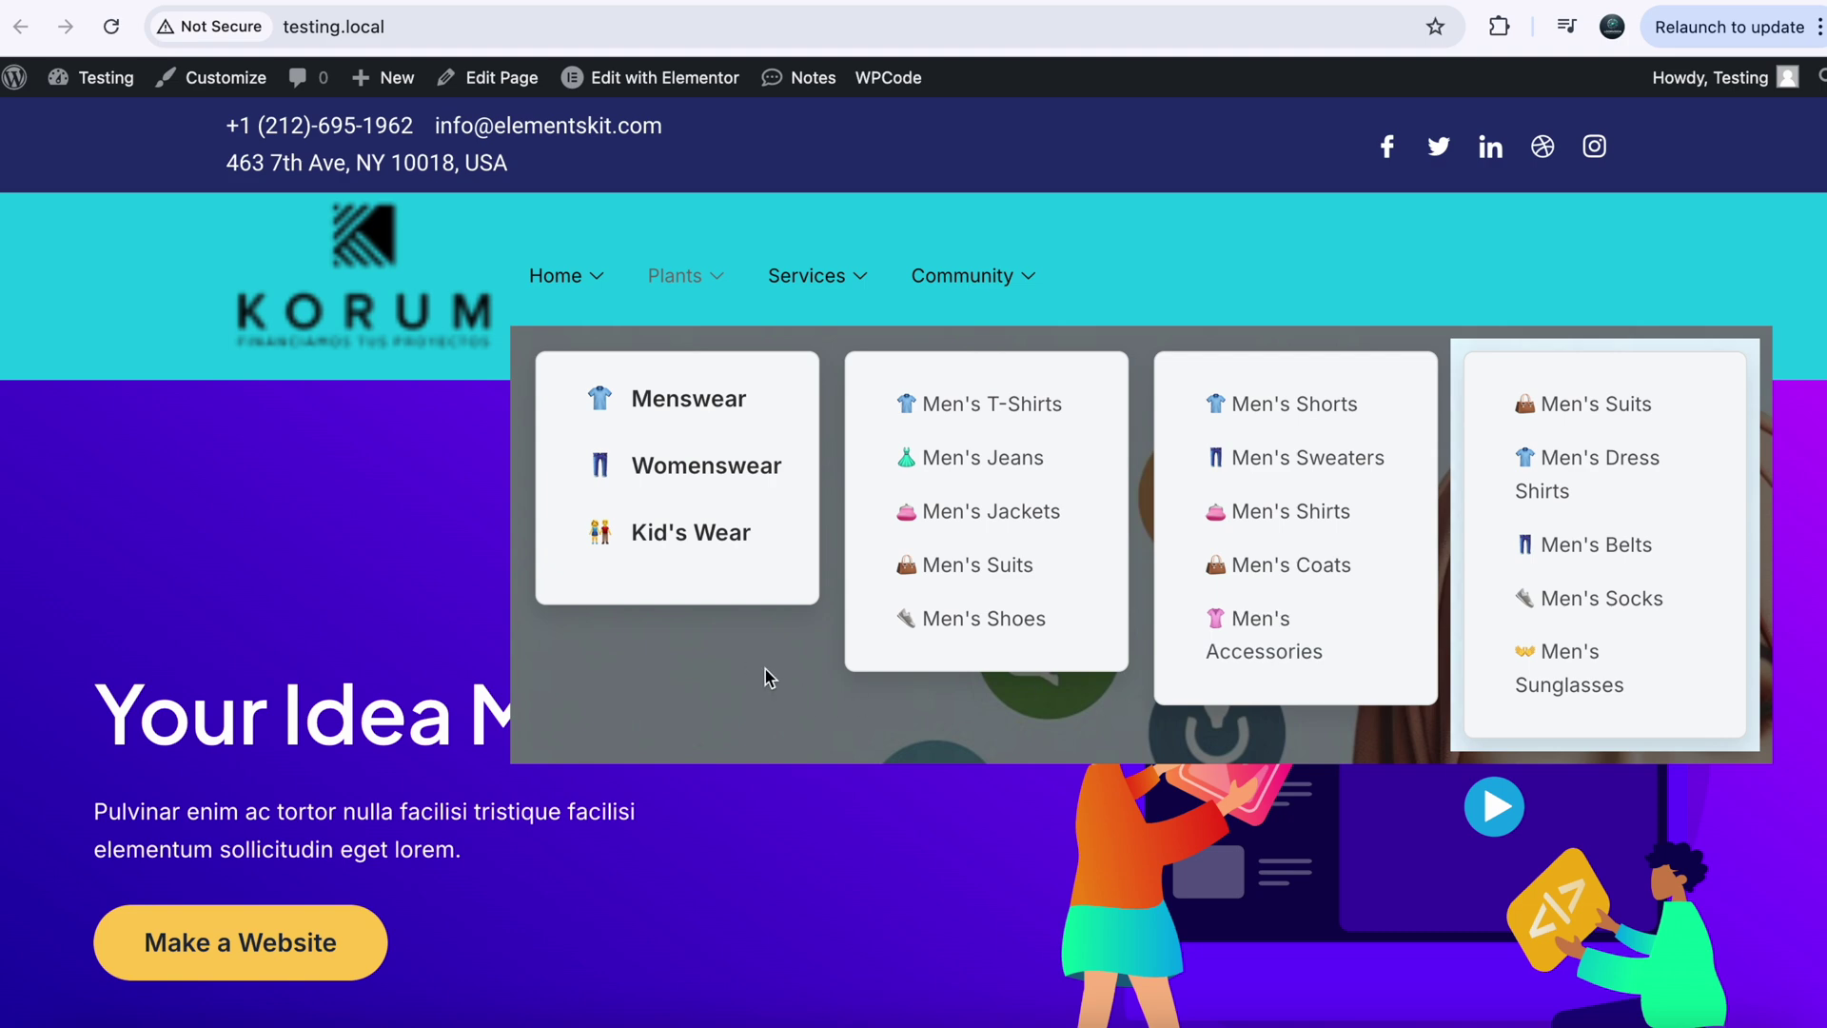
click(678, 557)
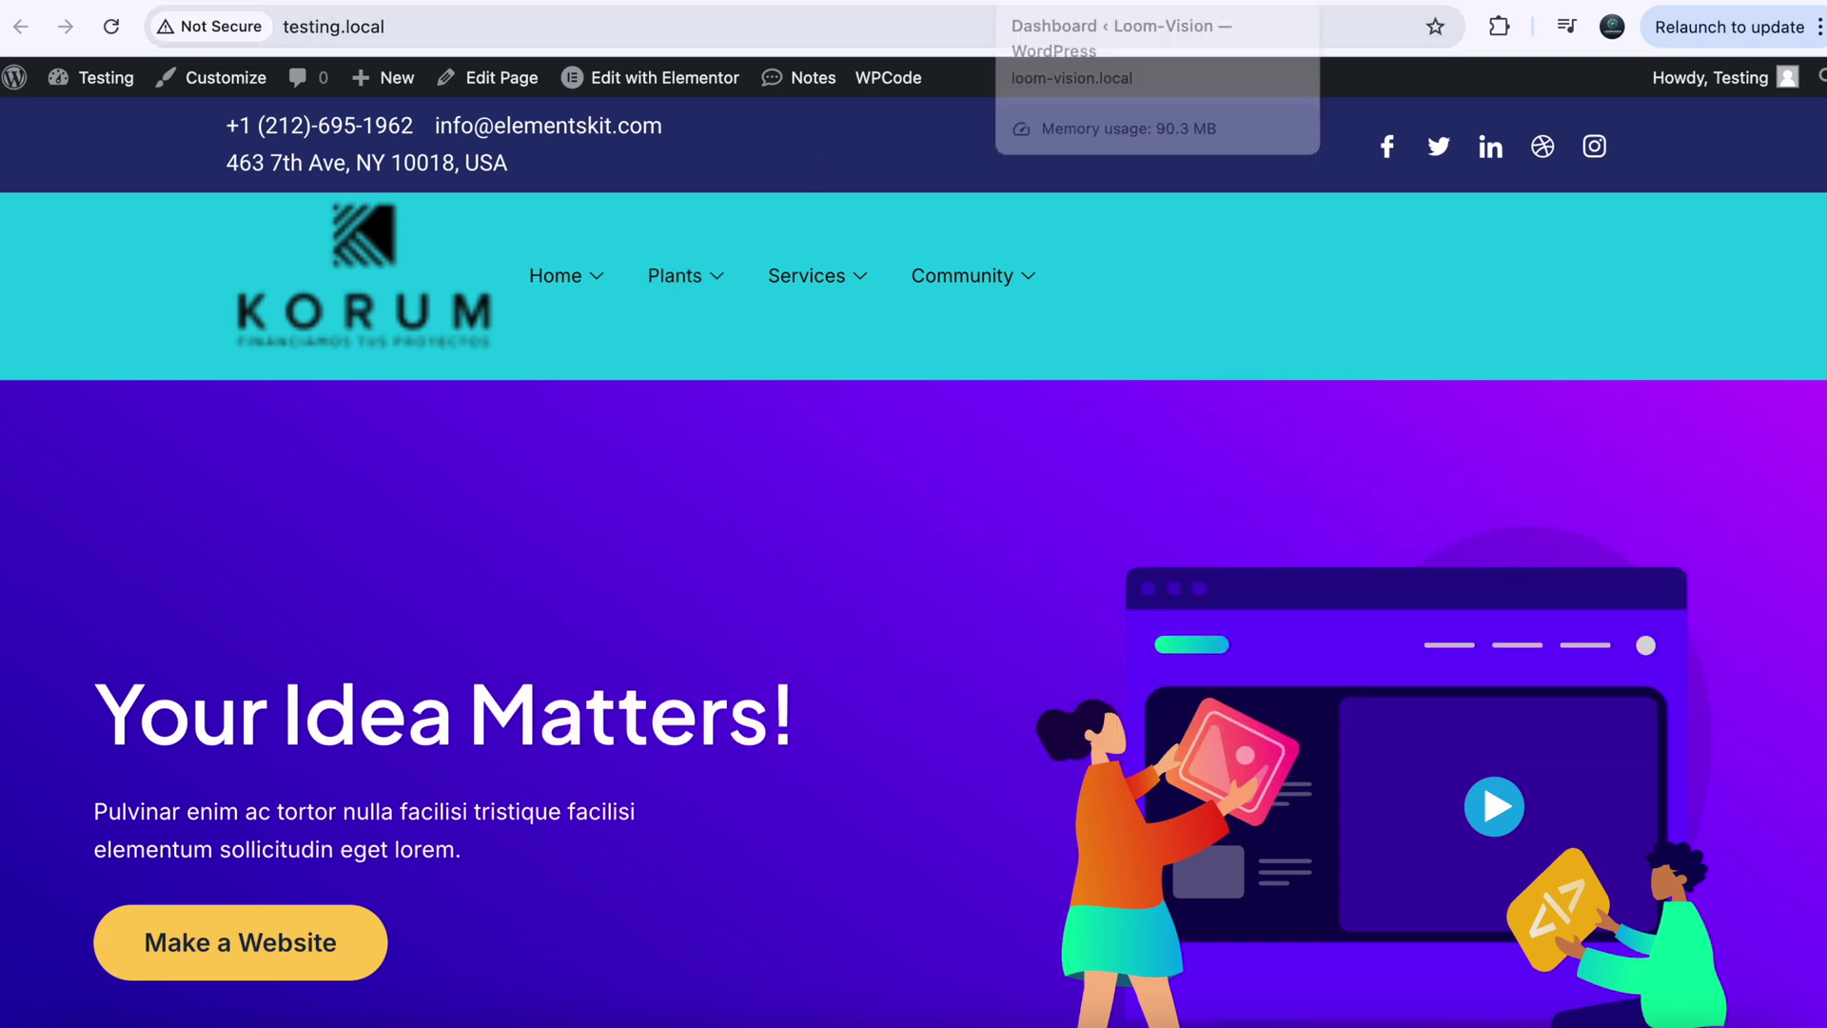
click(1047, 3)
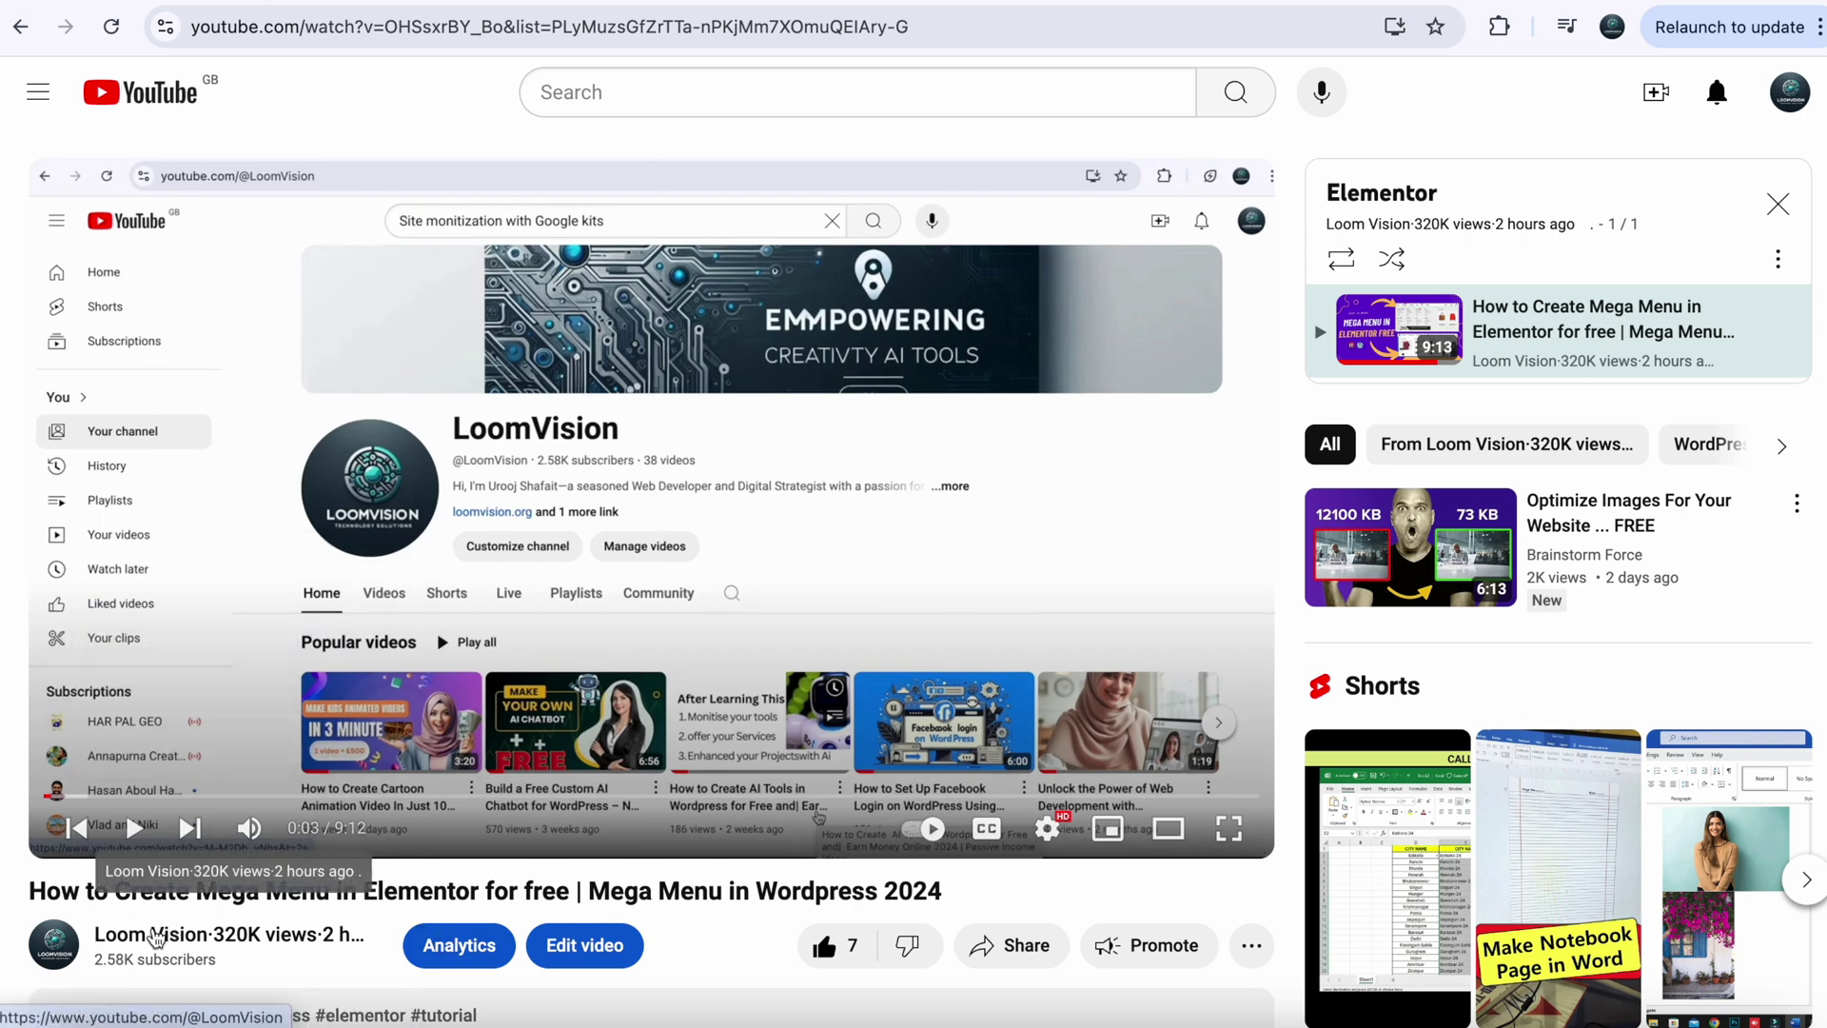
scroll(257, 856, down, 1)
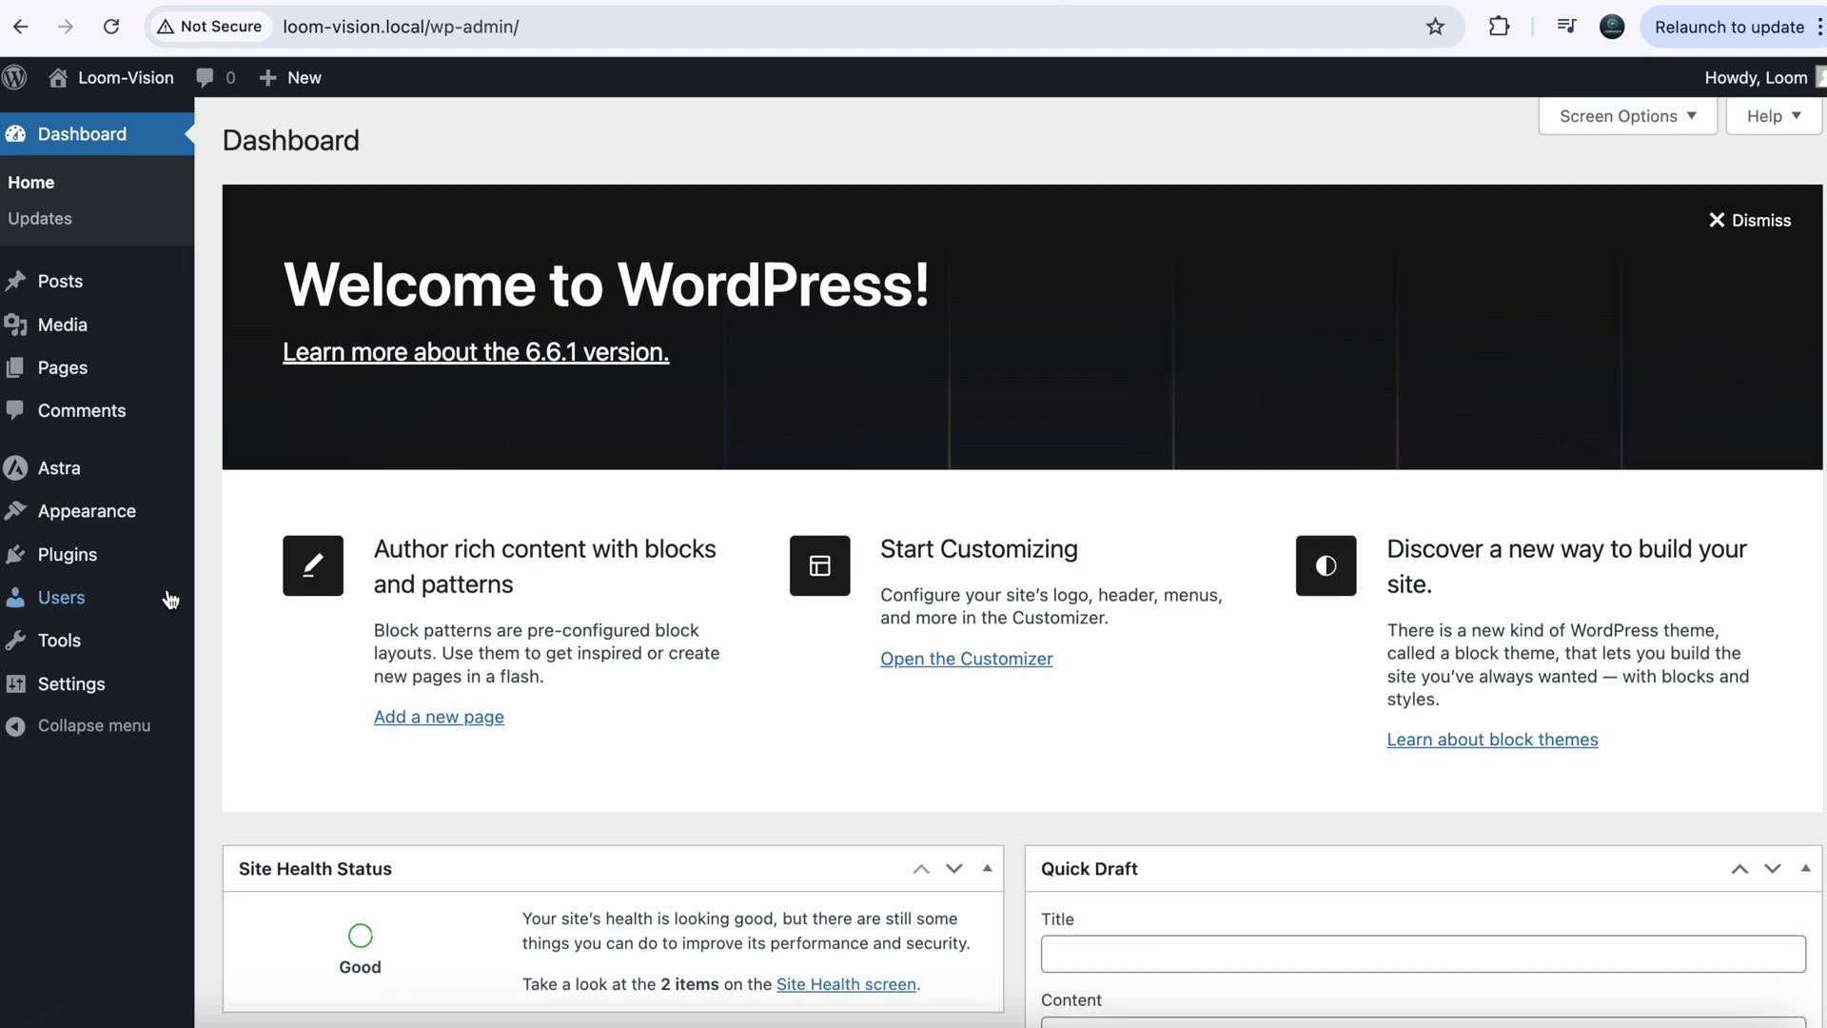
Open the Installed Plugins page from the Plugins sidebar menu.
mouse_move(50, 563)
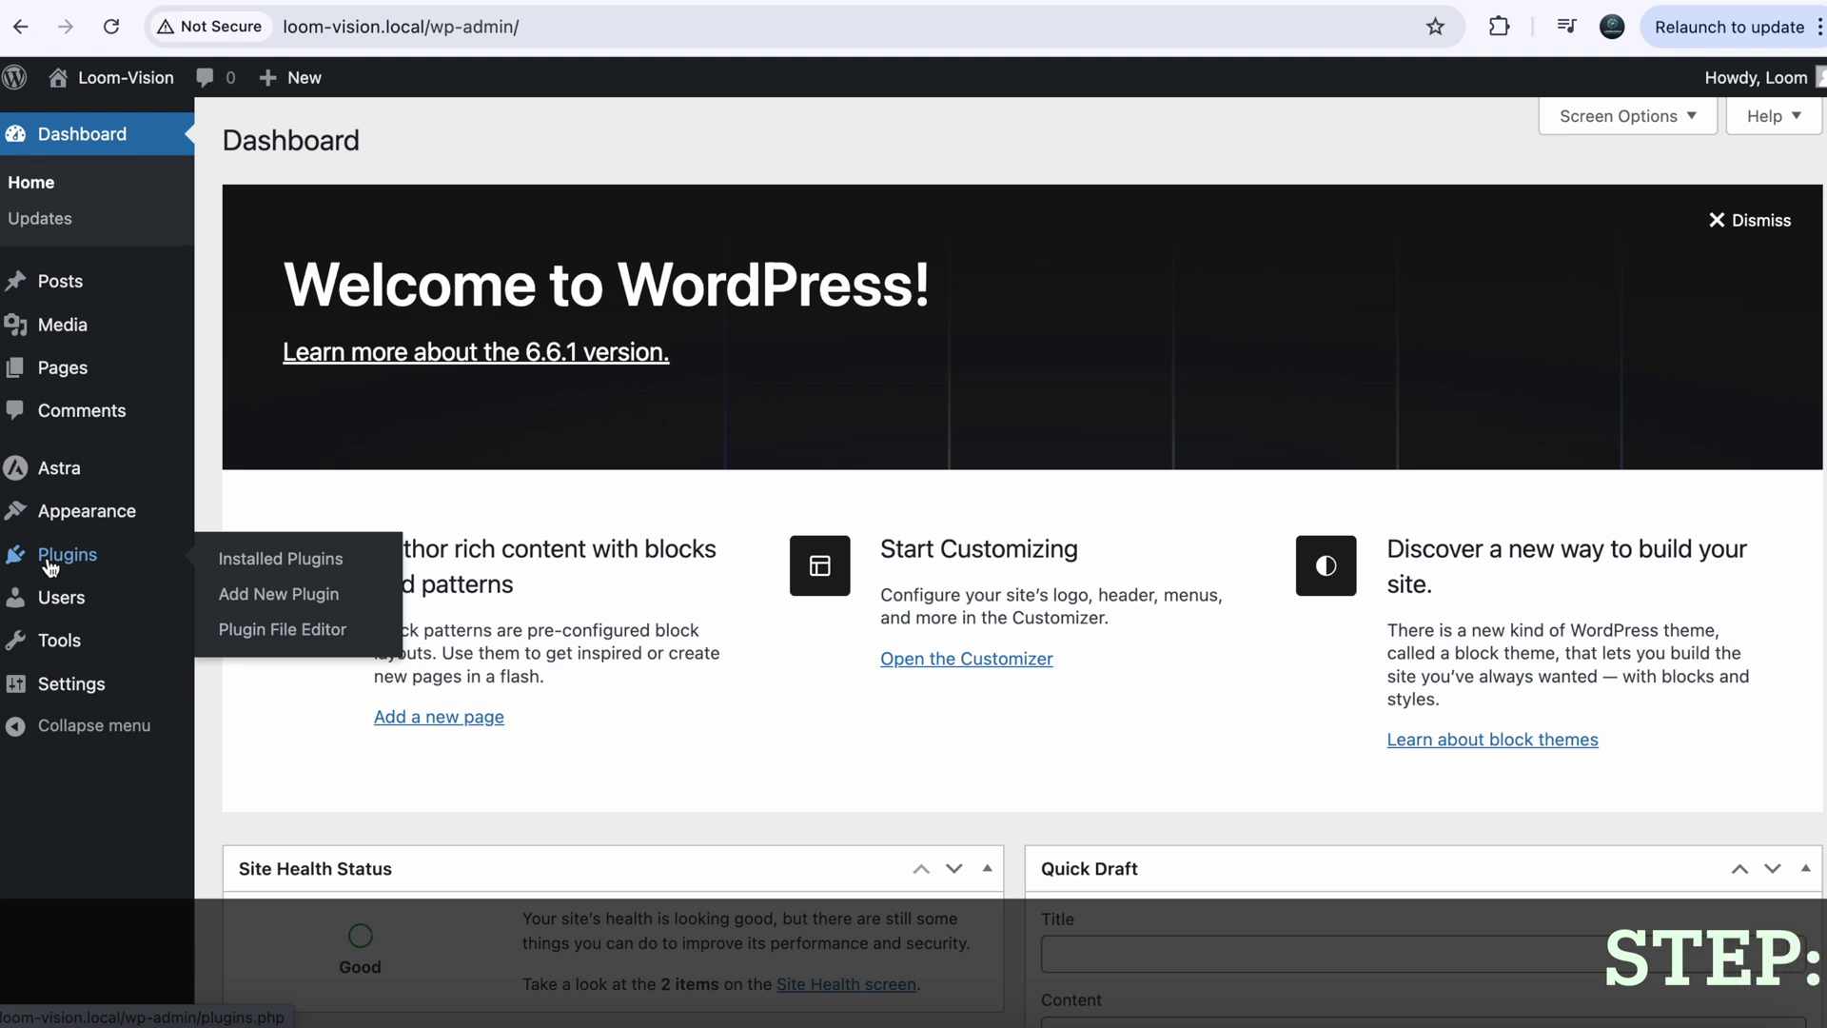
mouse_move(54, 481)
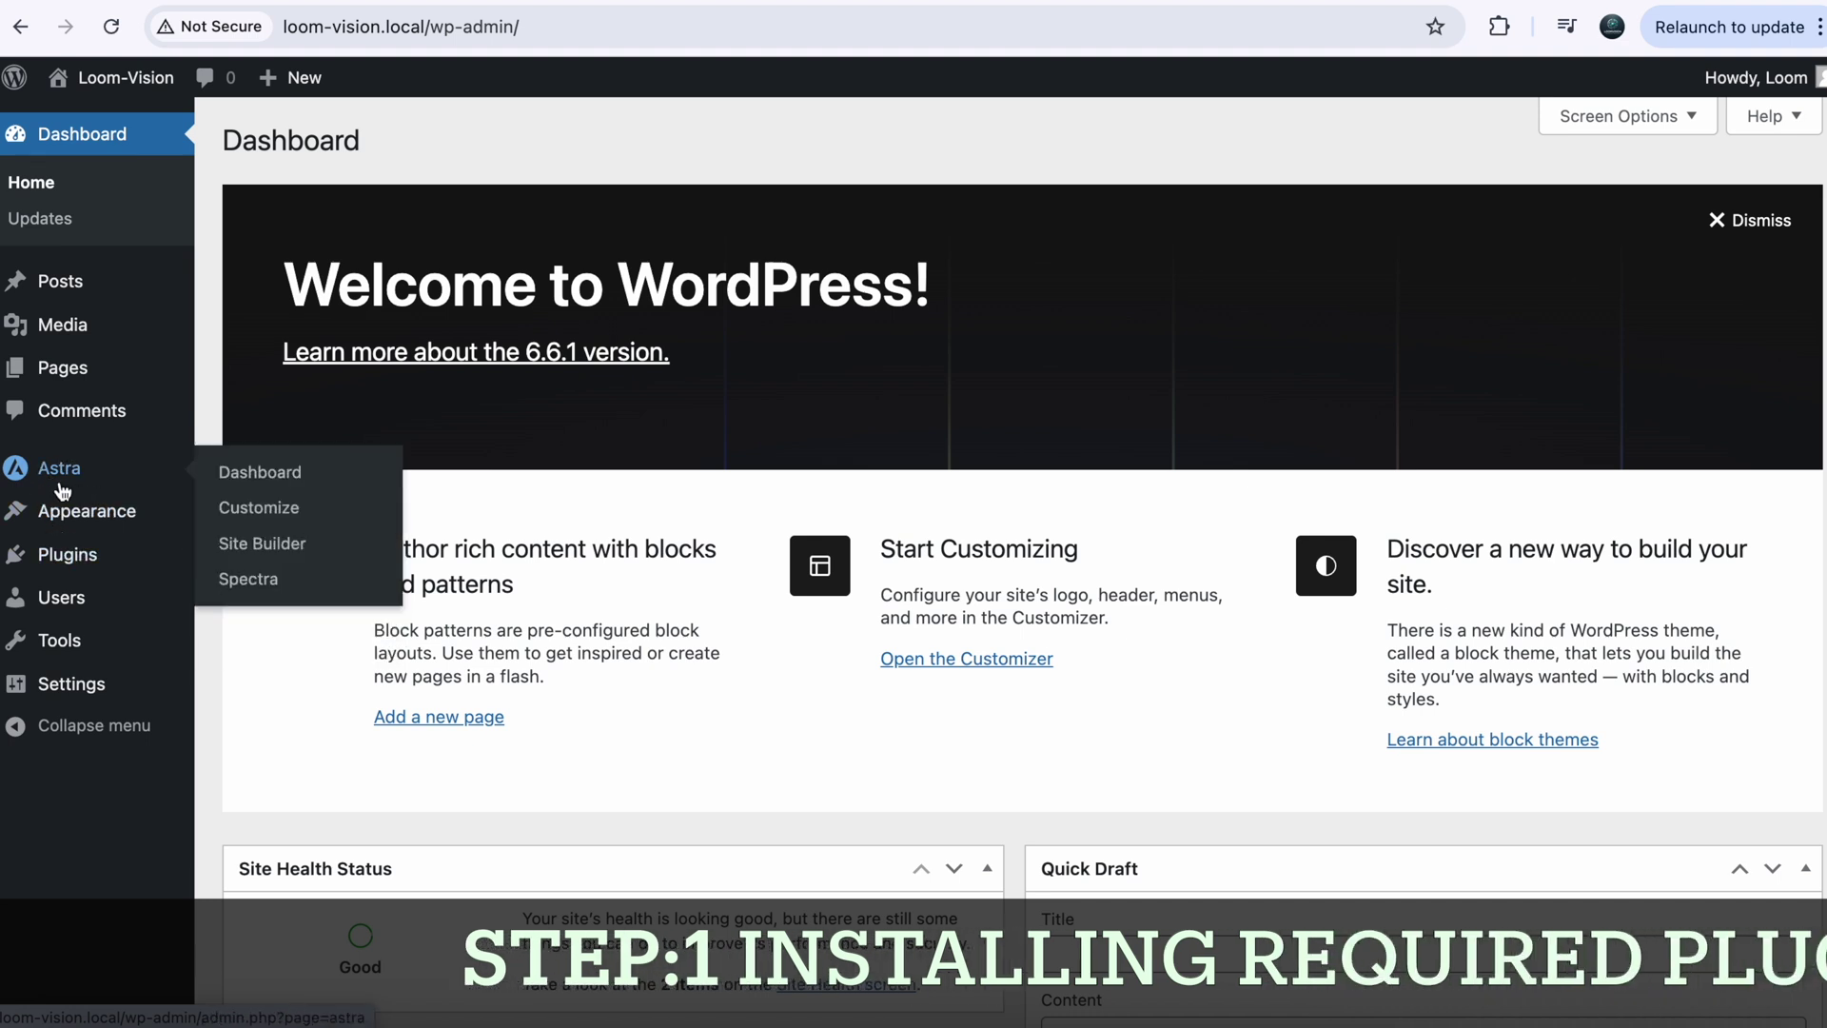
click(65, 556)
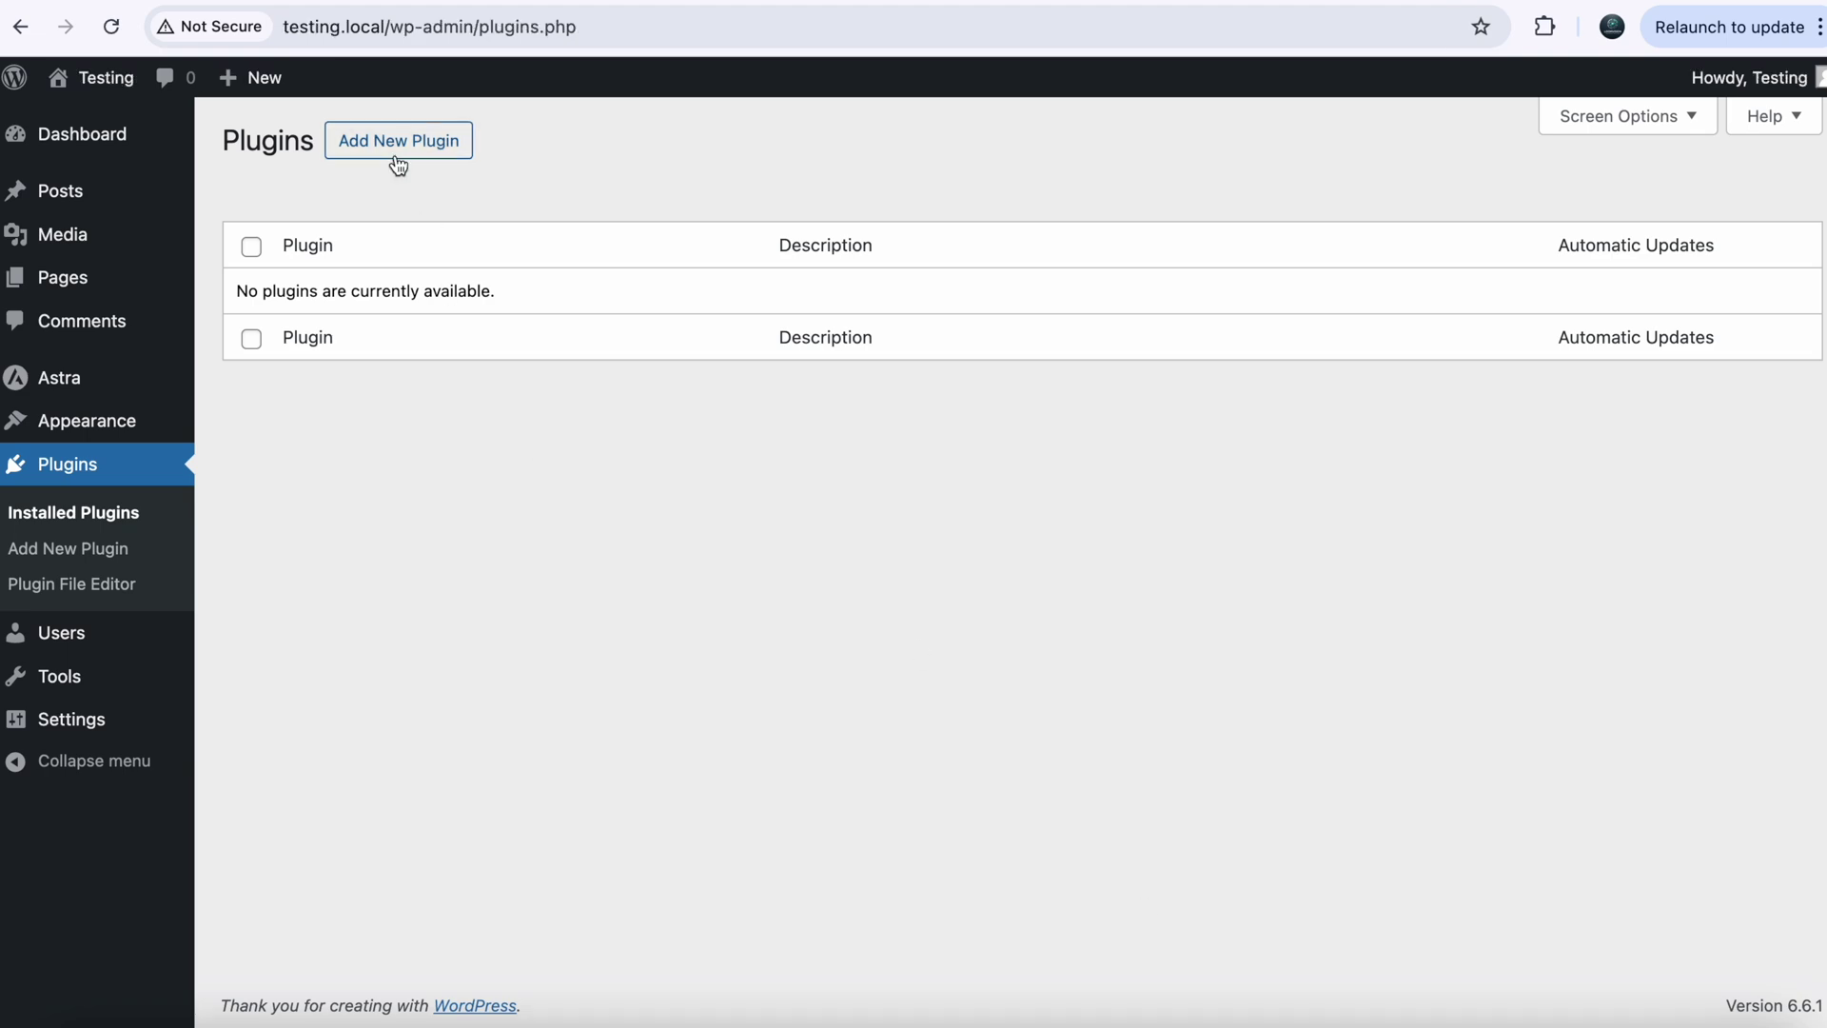
Search for, install and activate the Elementor Website Builder plugin.
click(382, 152)
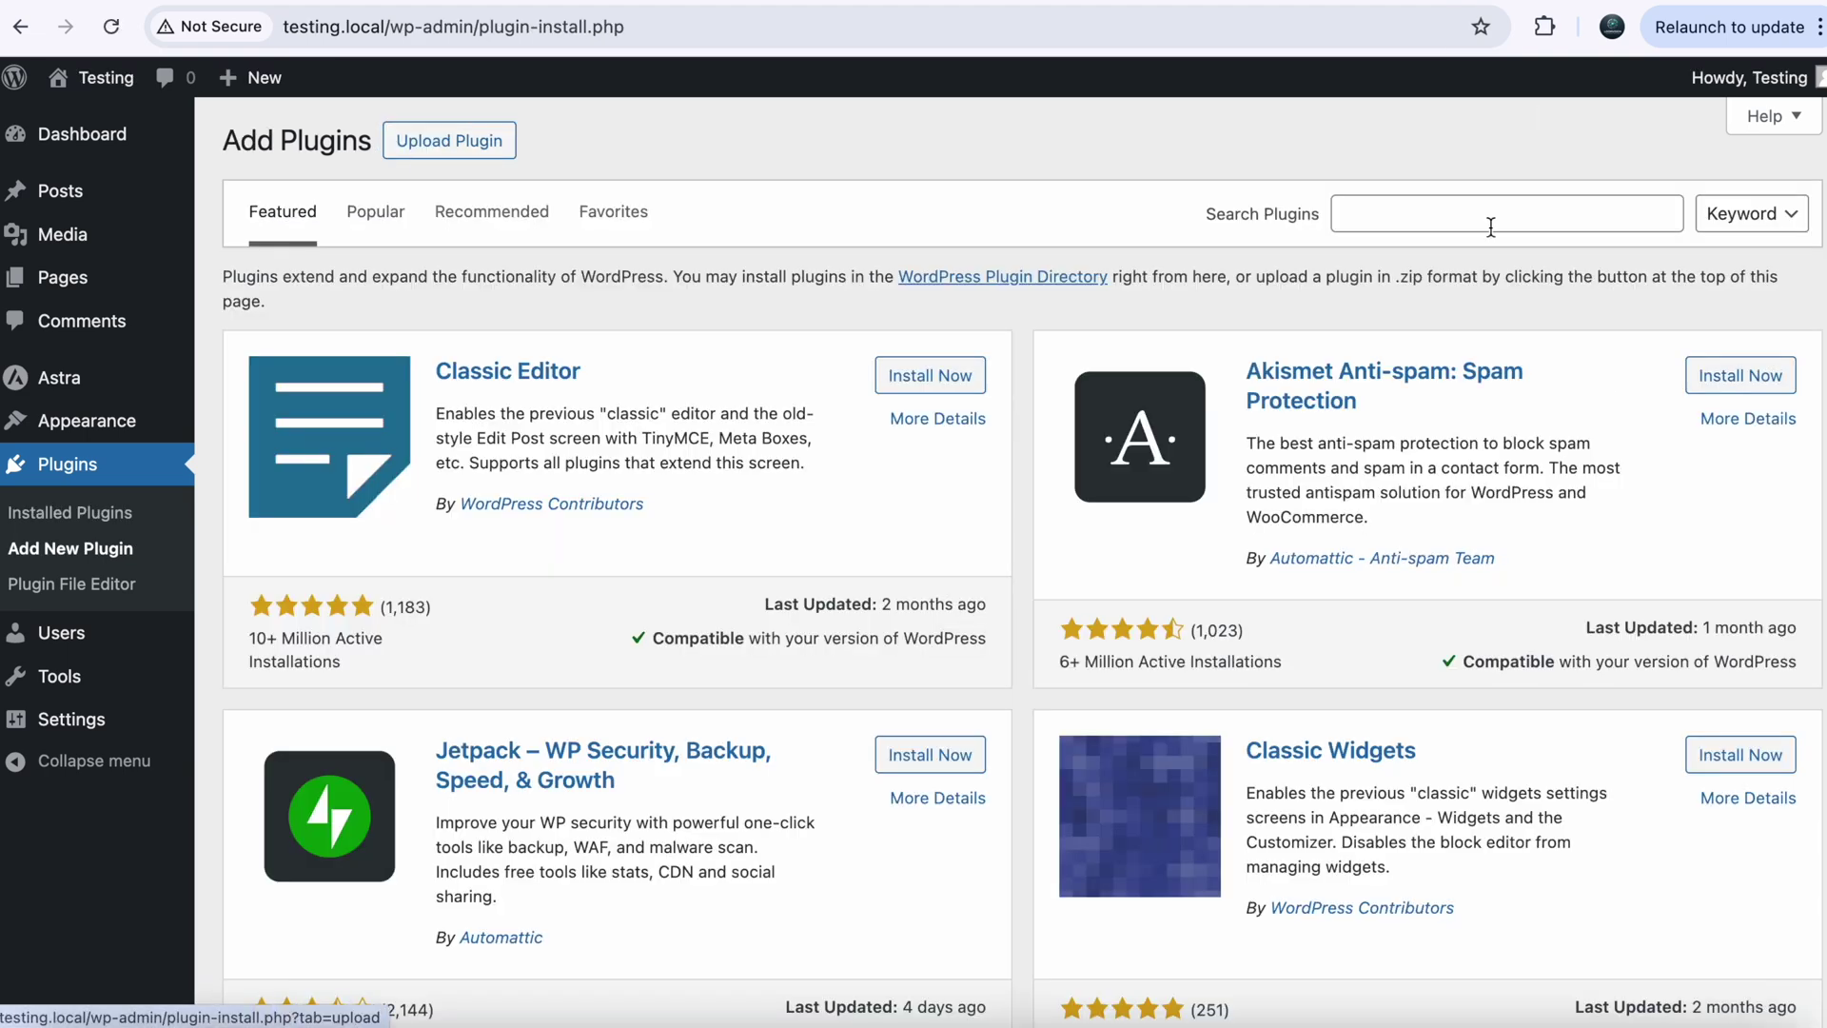
click(1490, 226)
click(1523, 270)
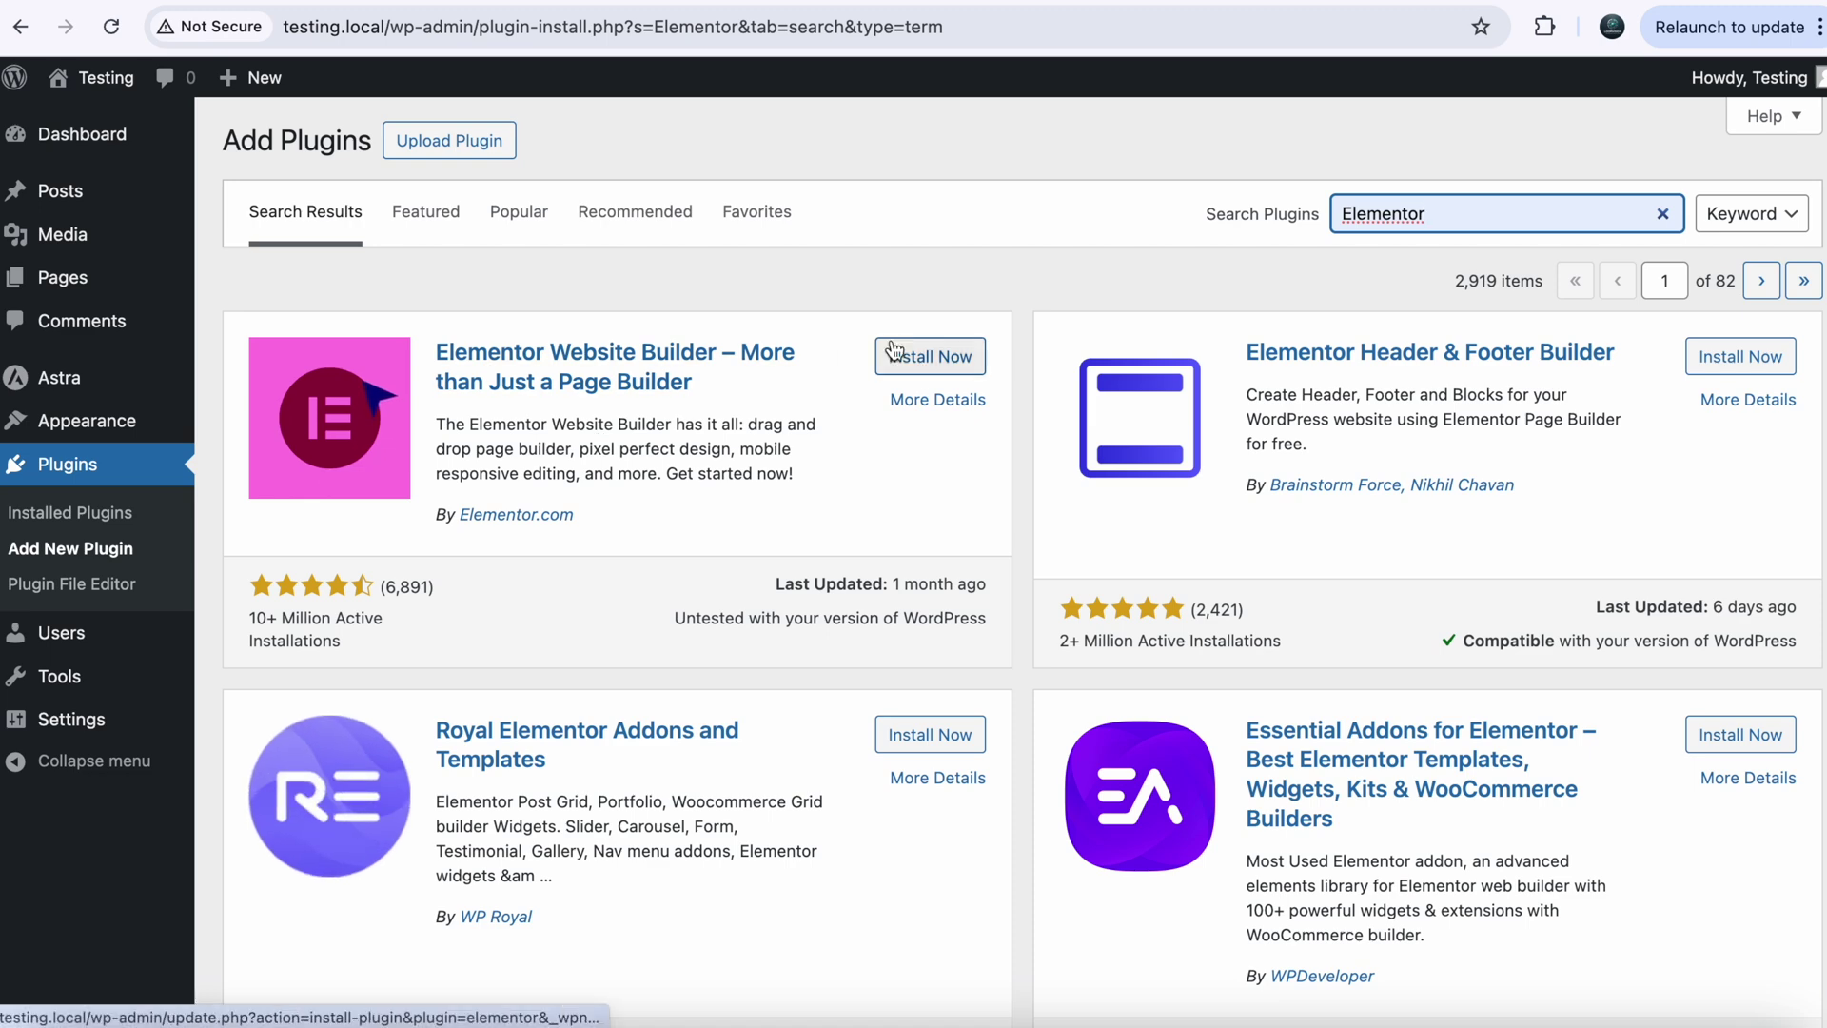
click(916, 358)
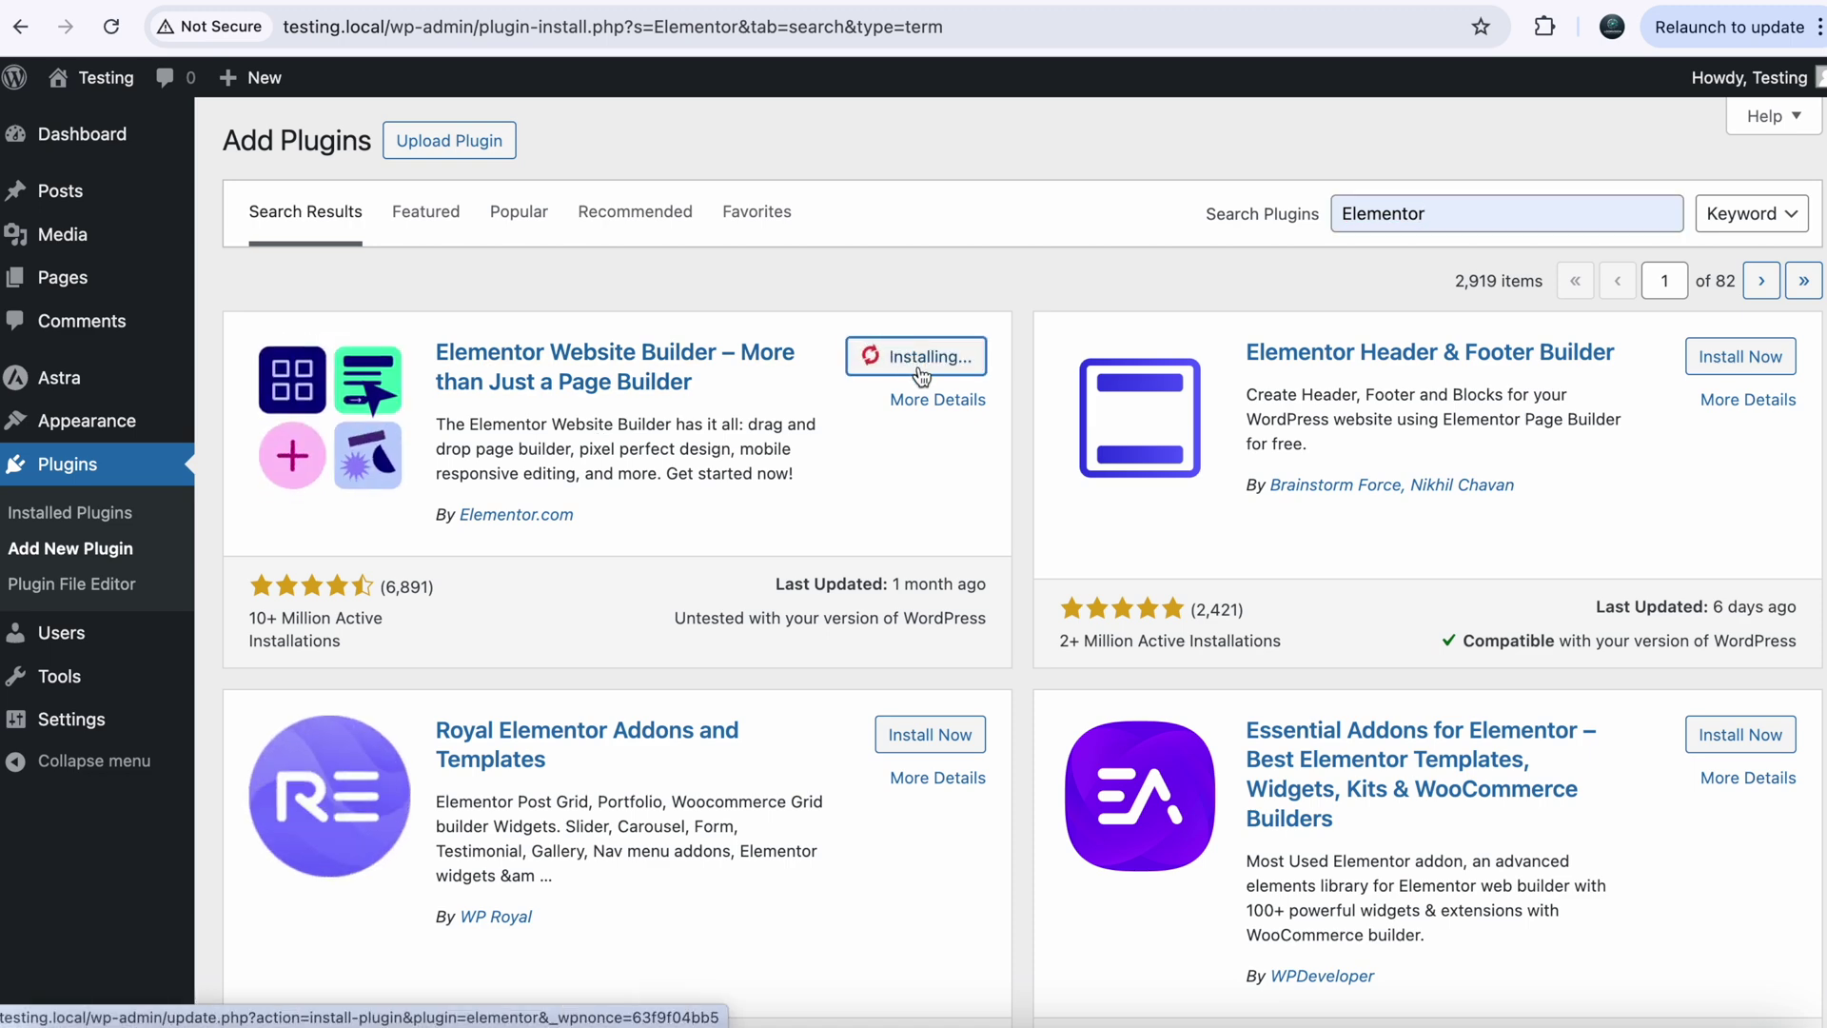
click(918, 364)
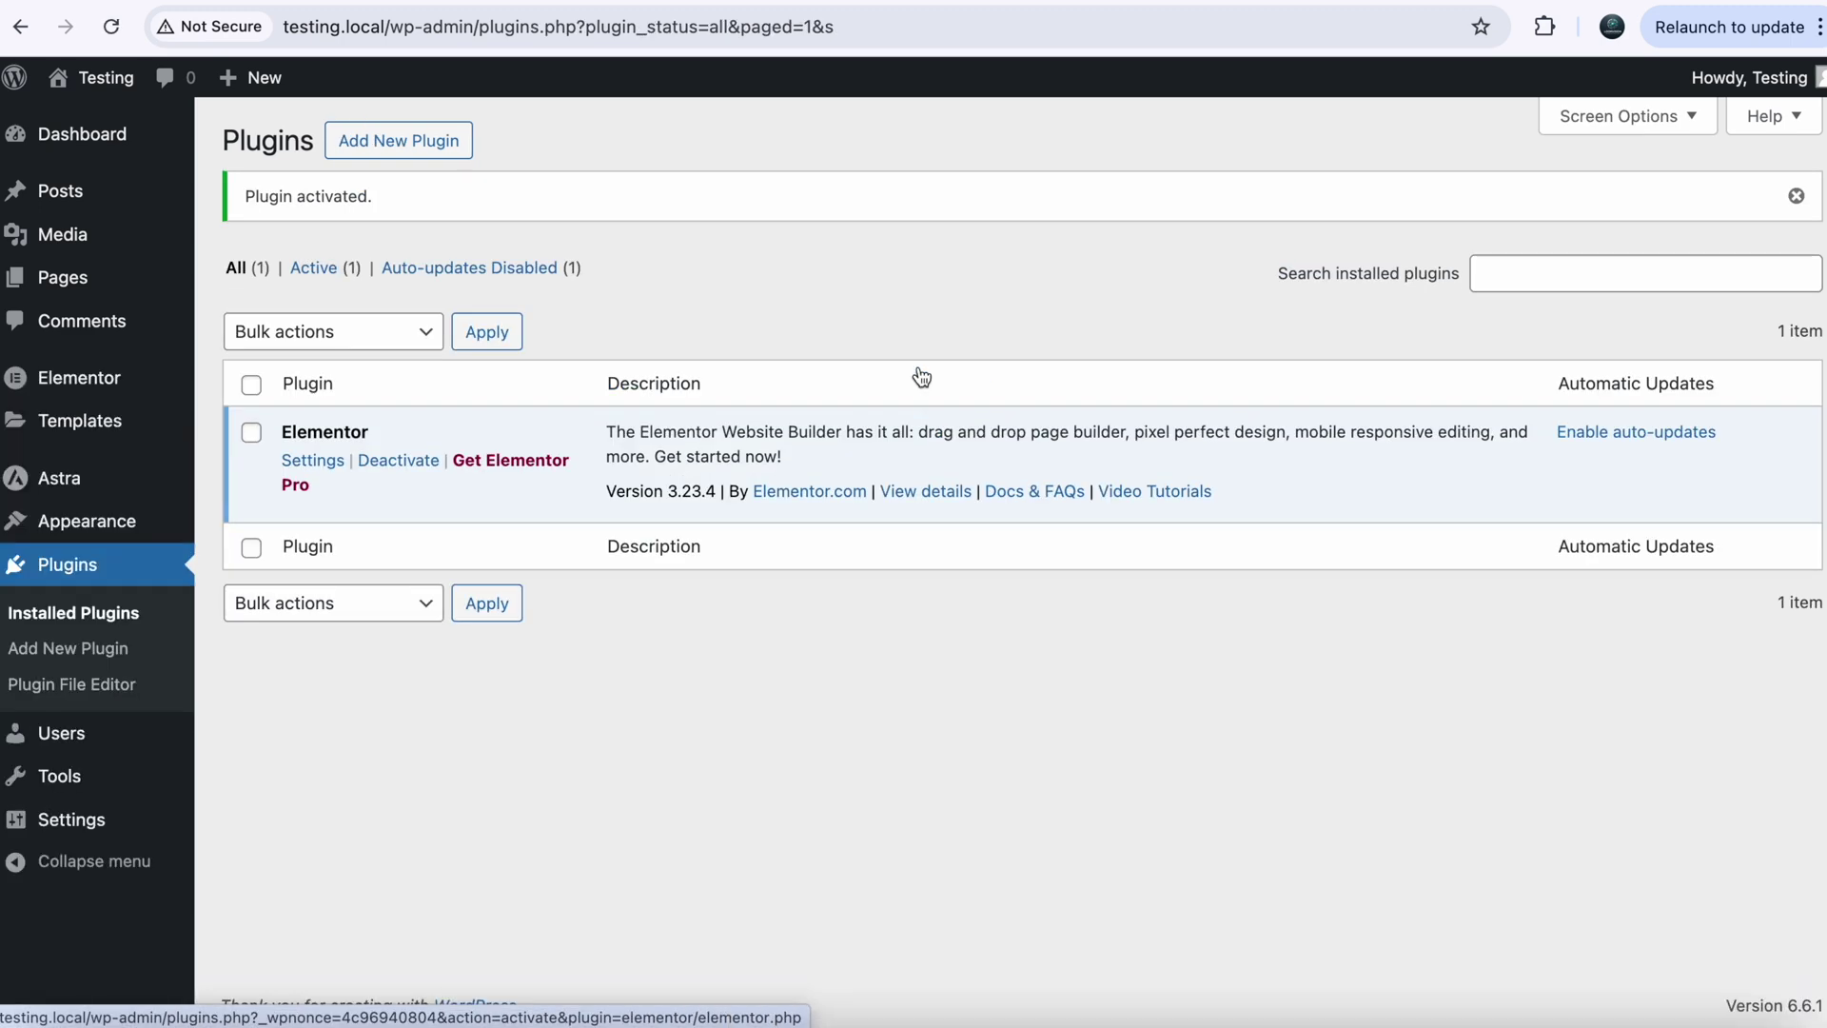
Search for, install and activate the ElementsKit Lite addon plugin.
click(1583, 261)
click(398, 140)
click(1493, 224)
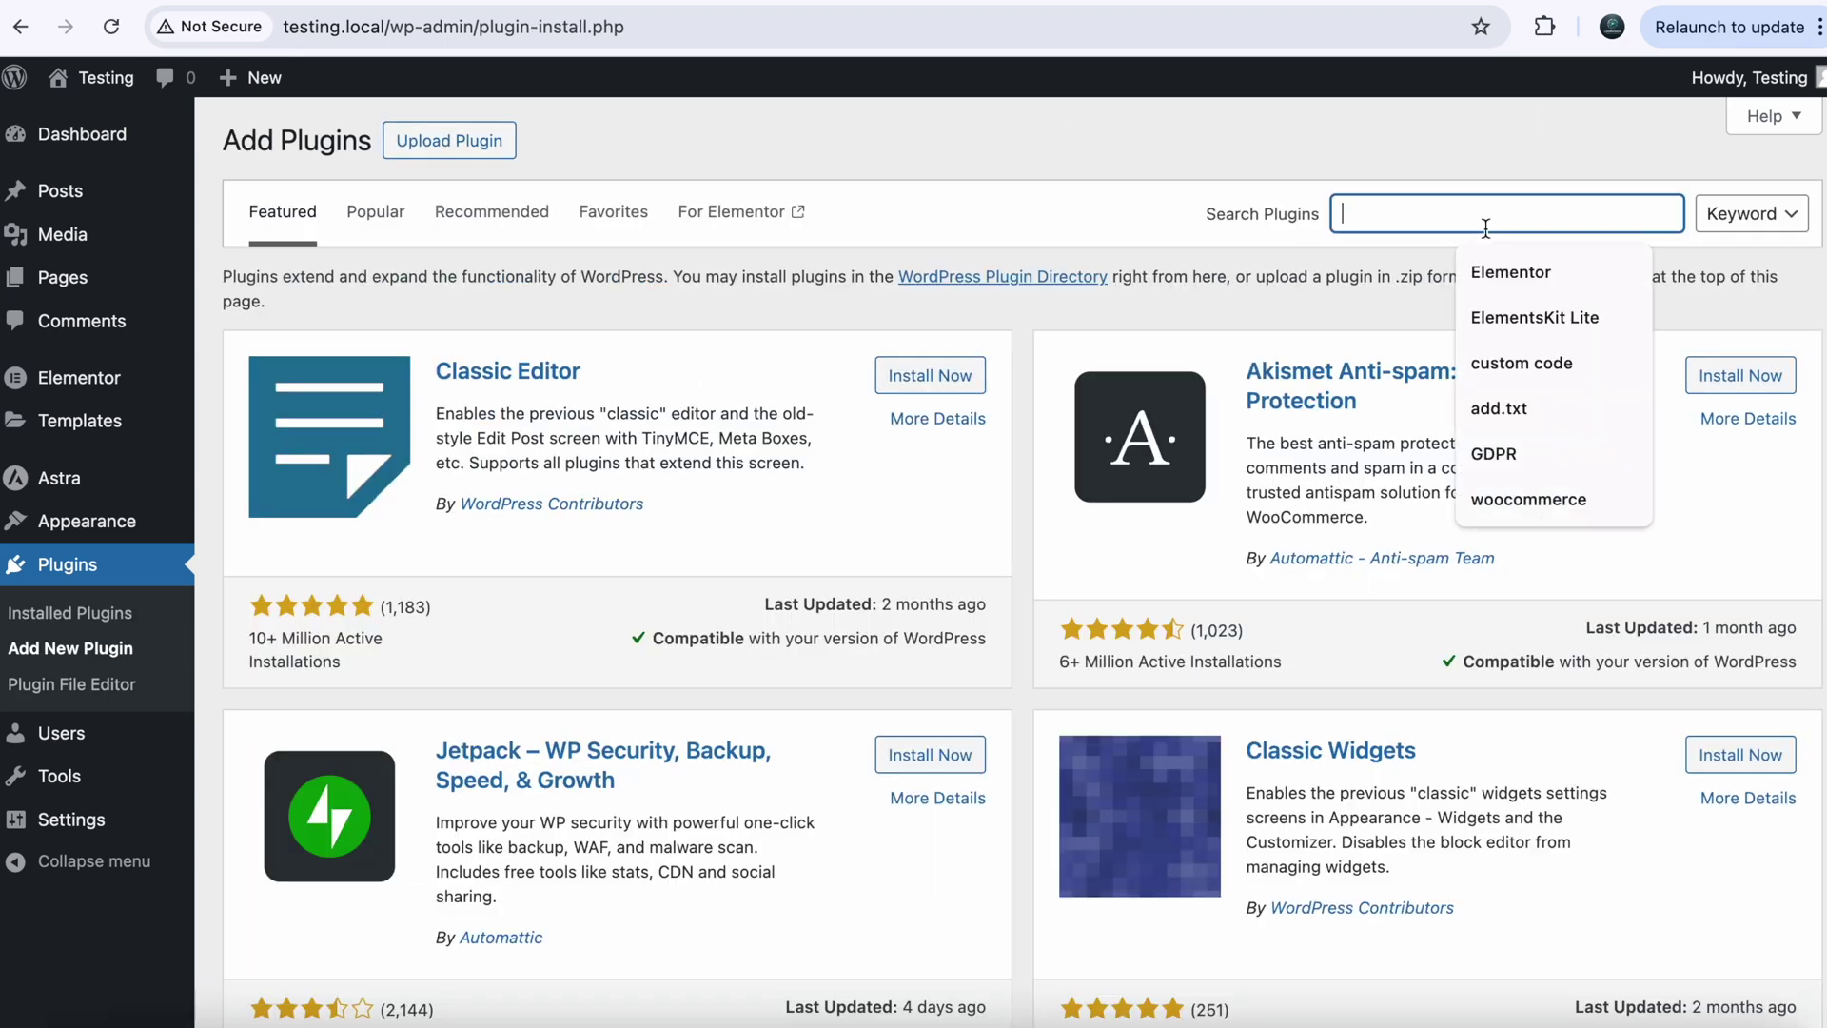
click(1525, 322)
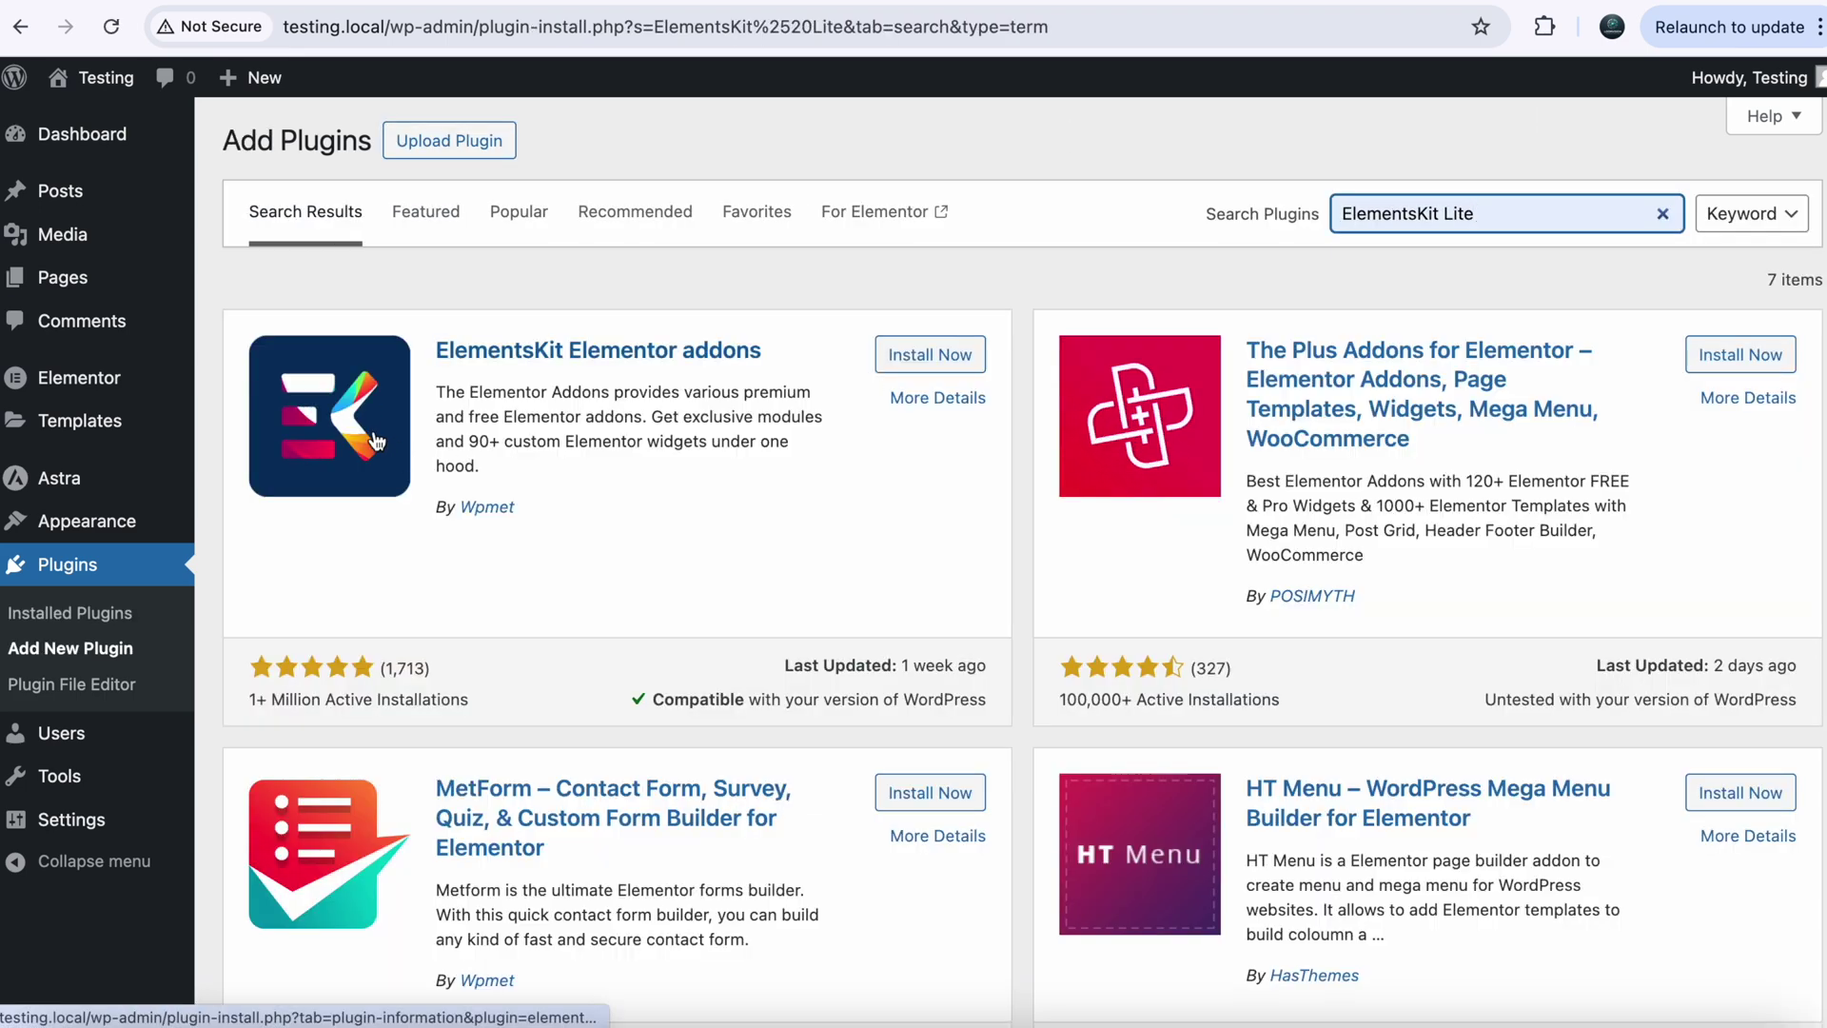
click(881, 352)
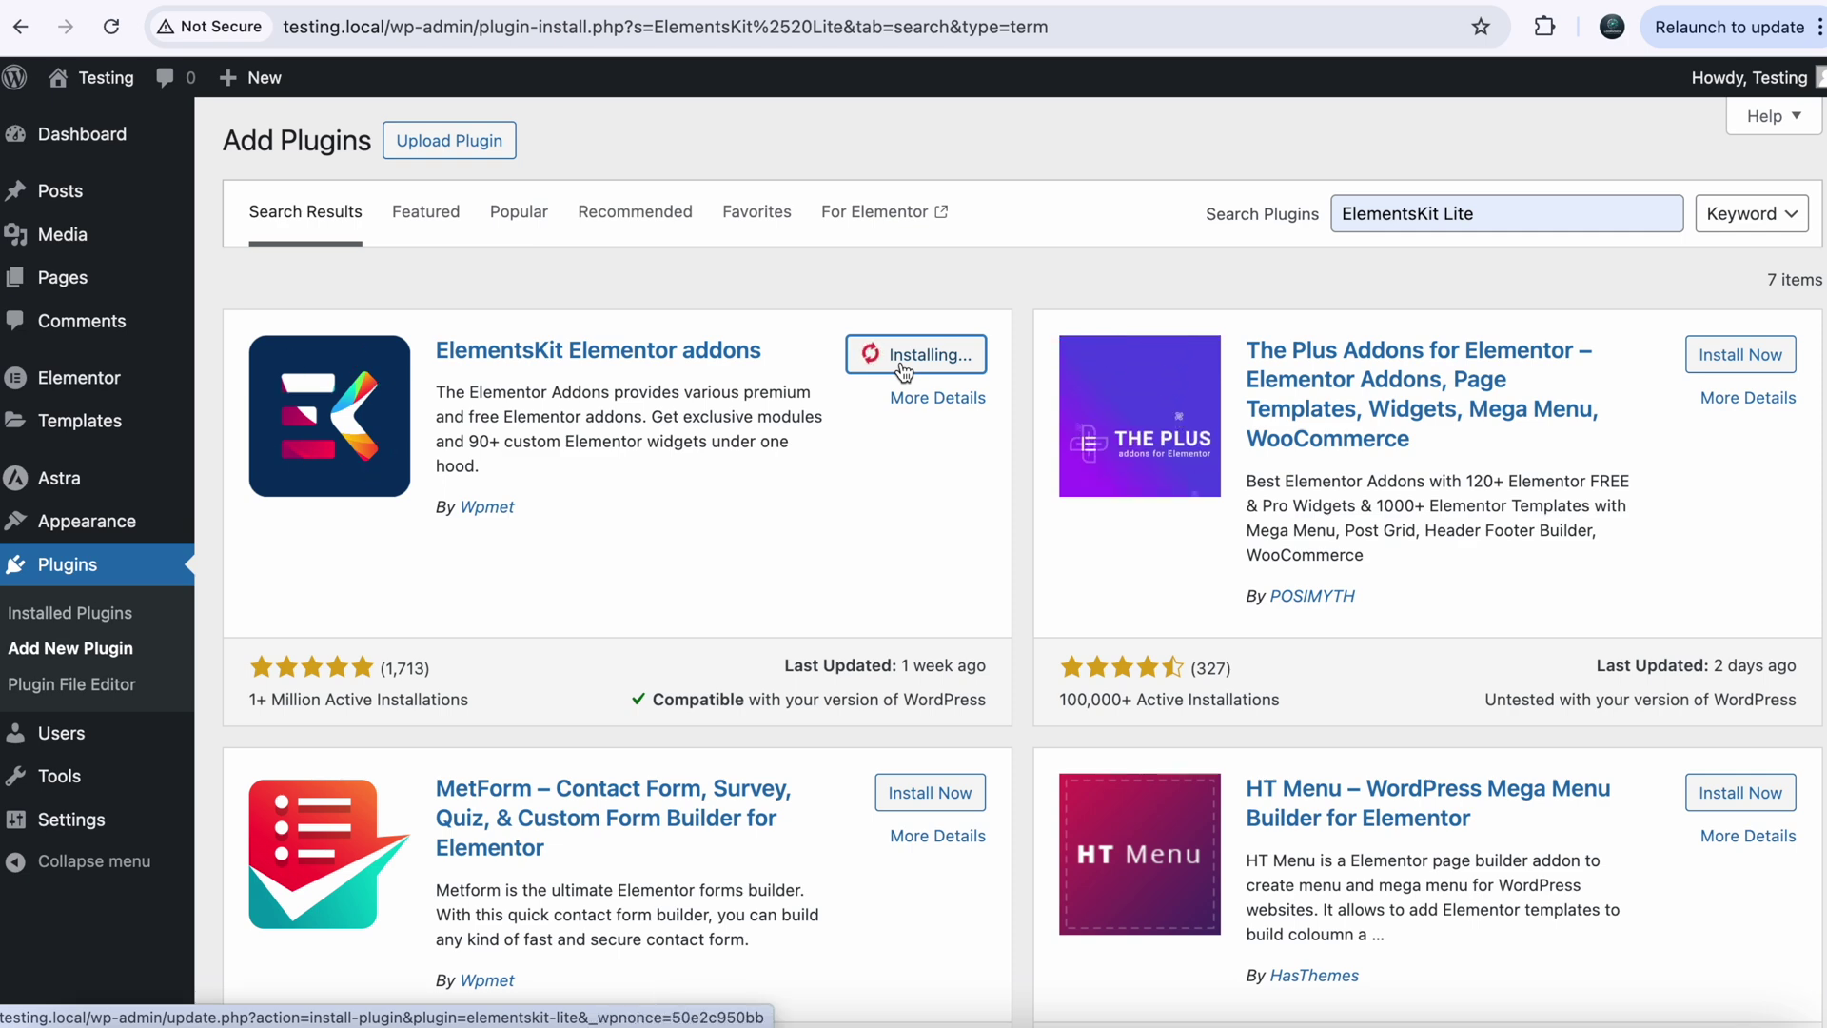
click(904, 361)
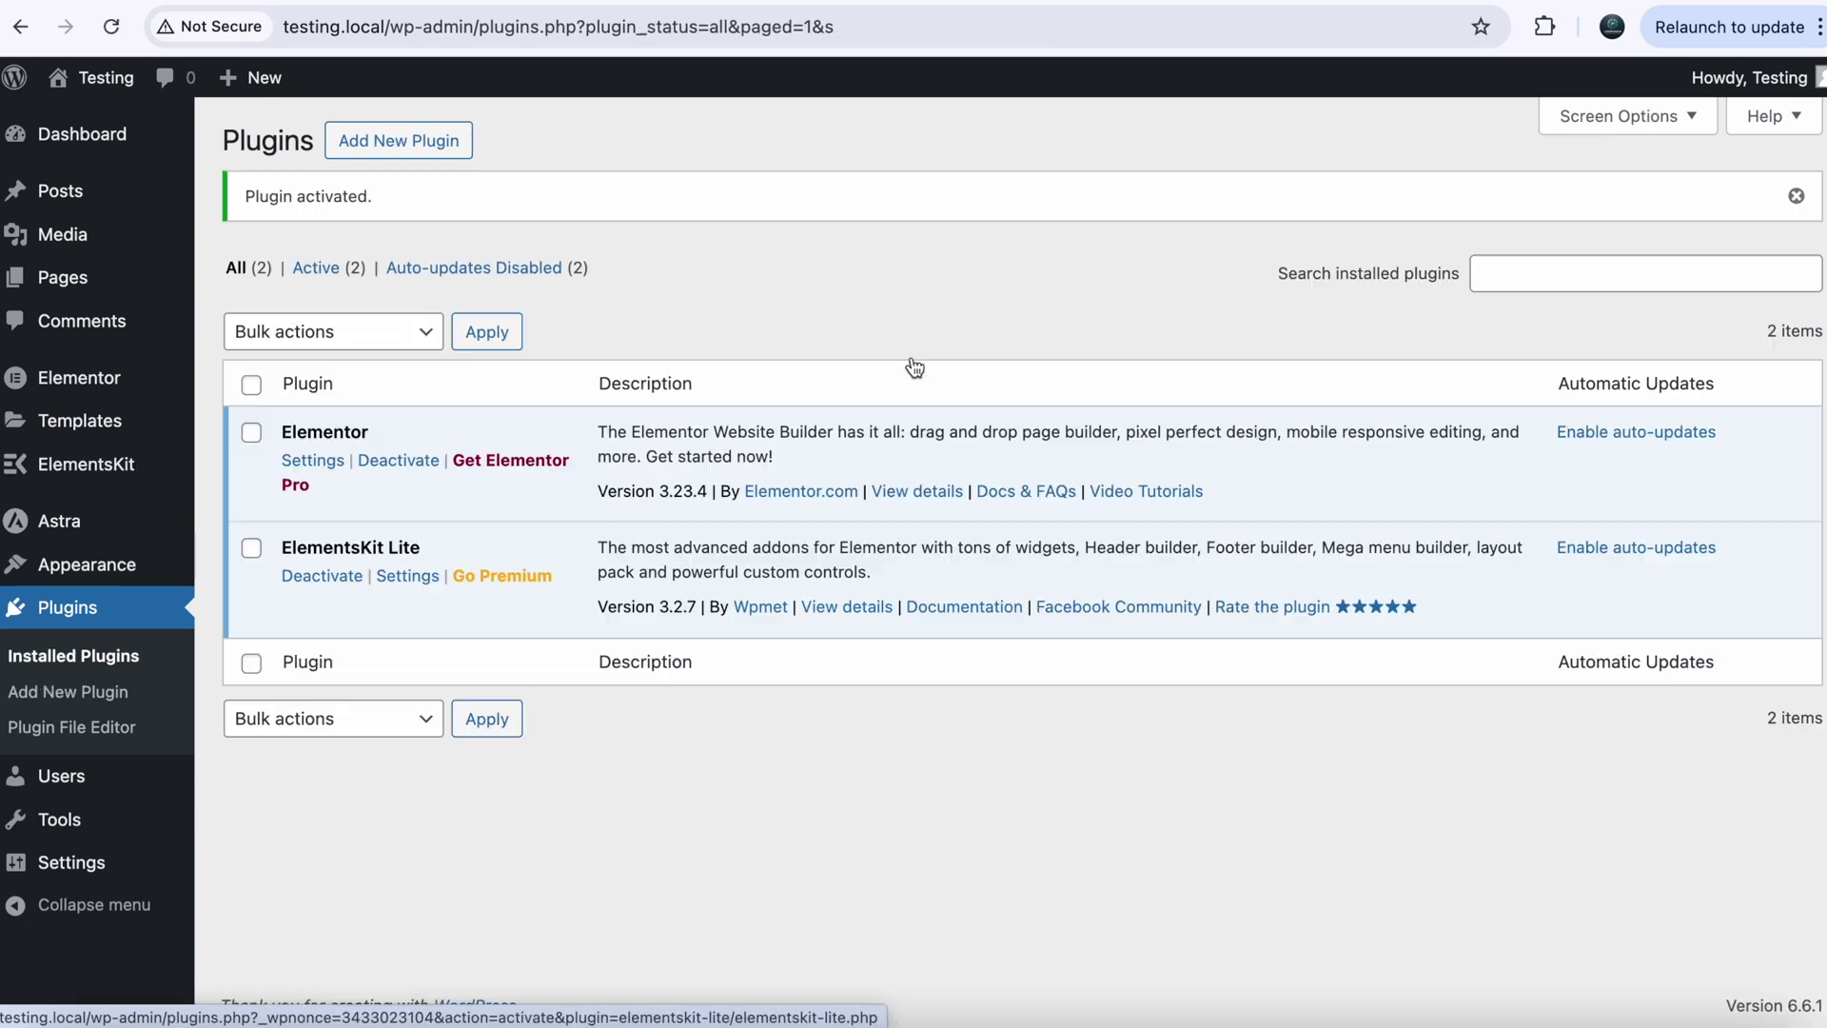
Search for 'wp code' and install the WPCode plugin.
click(446, 143)
click(1529, 215)
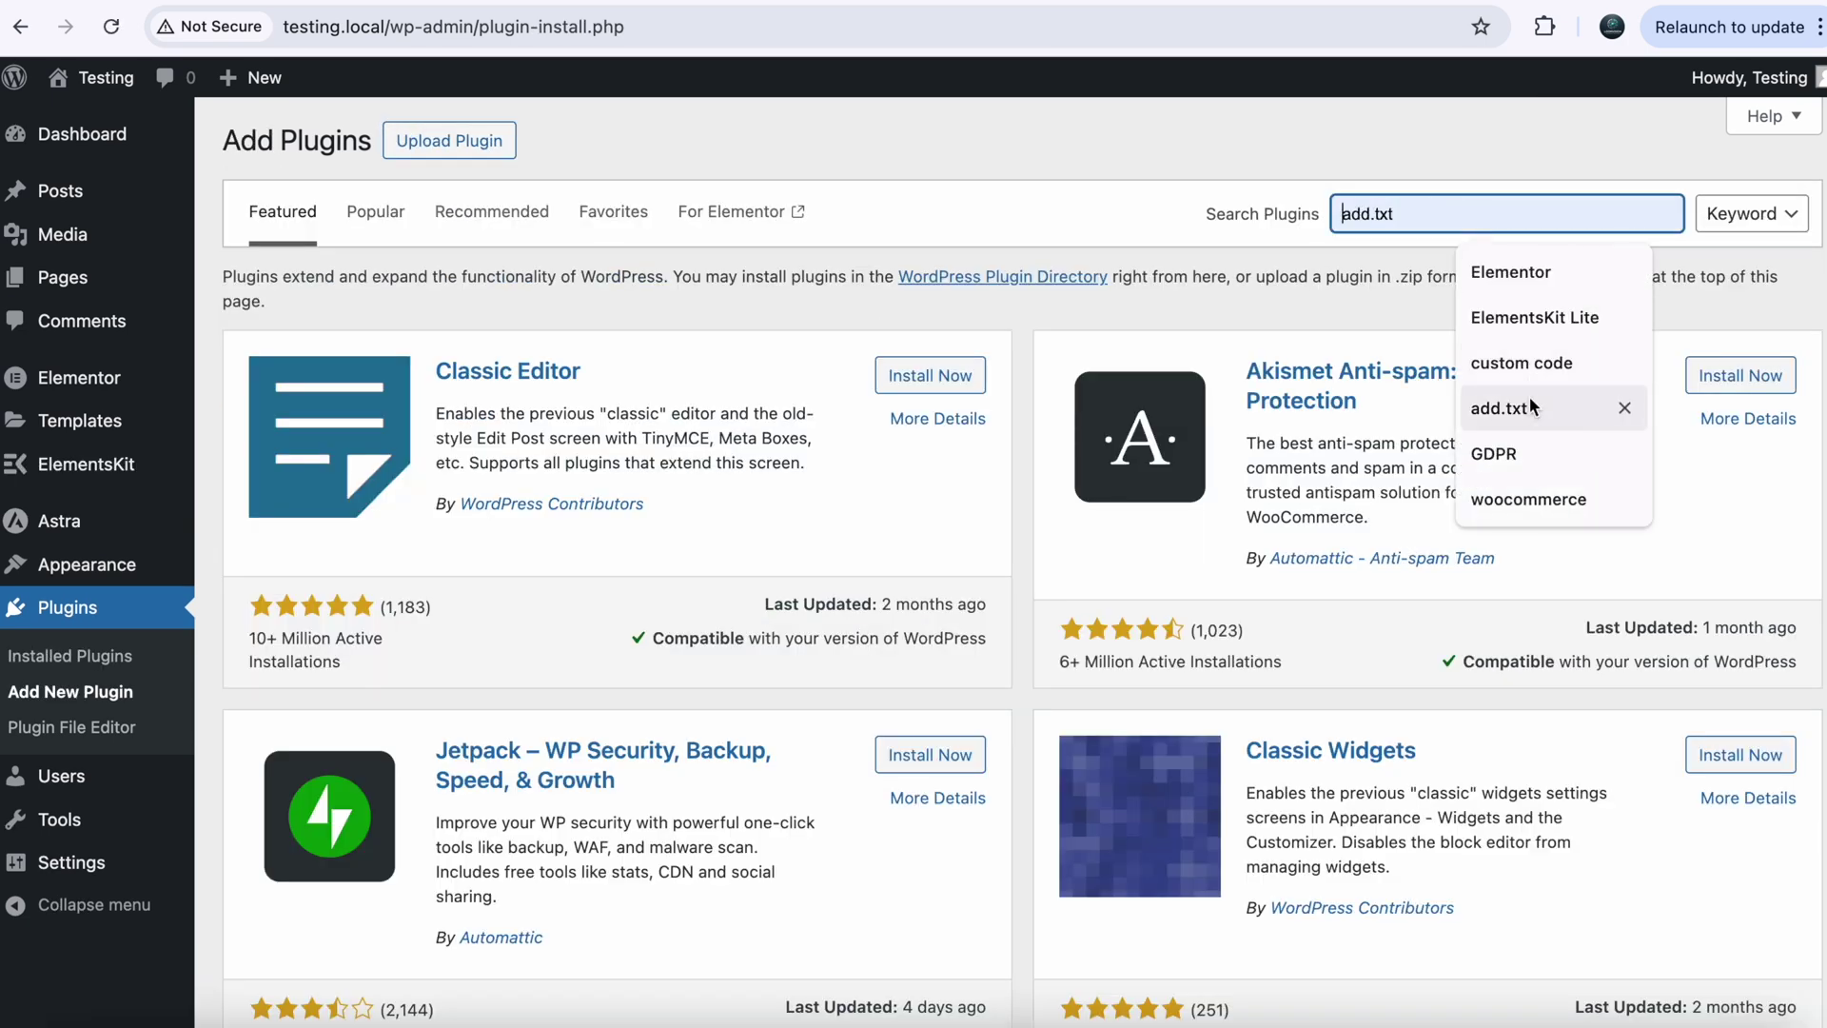
text(w)
click(1513, 320)
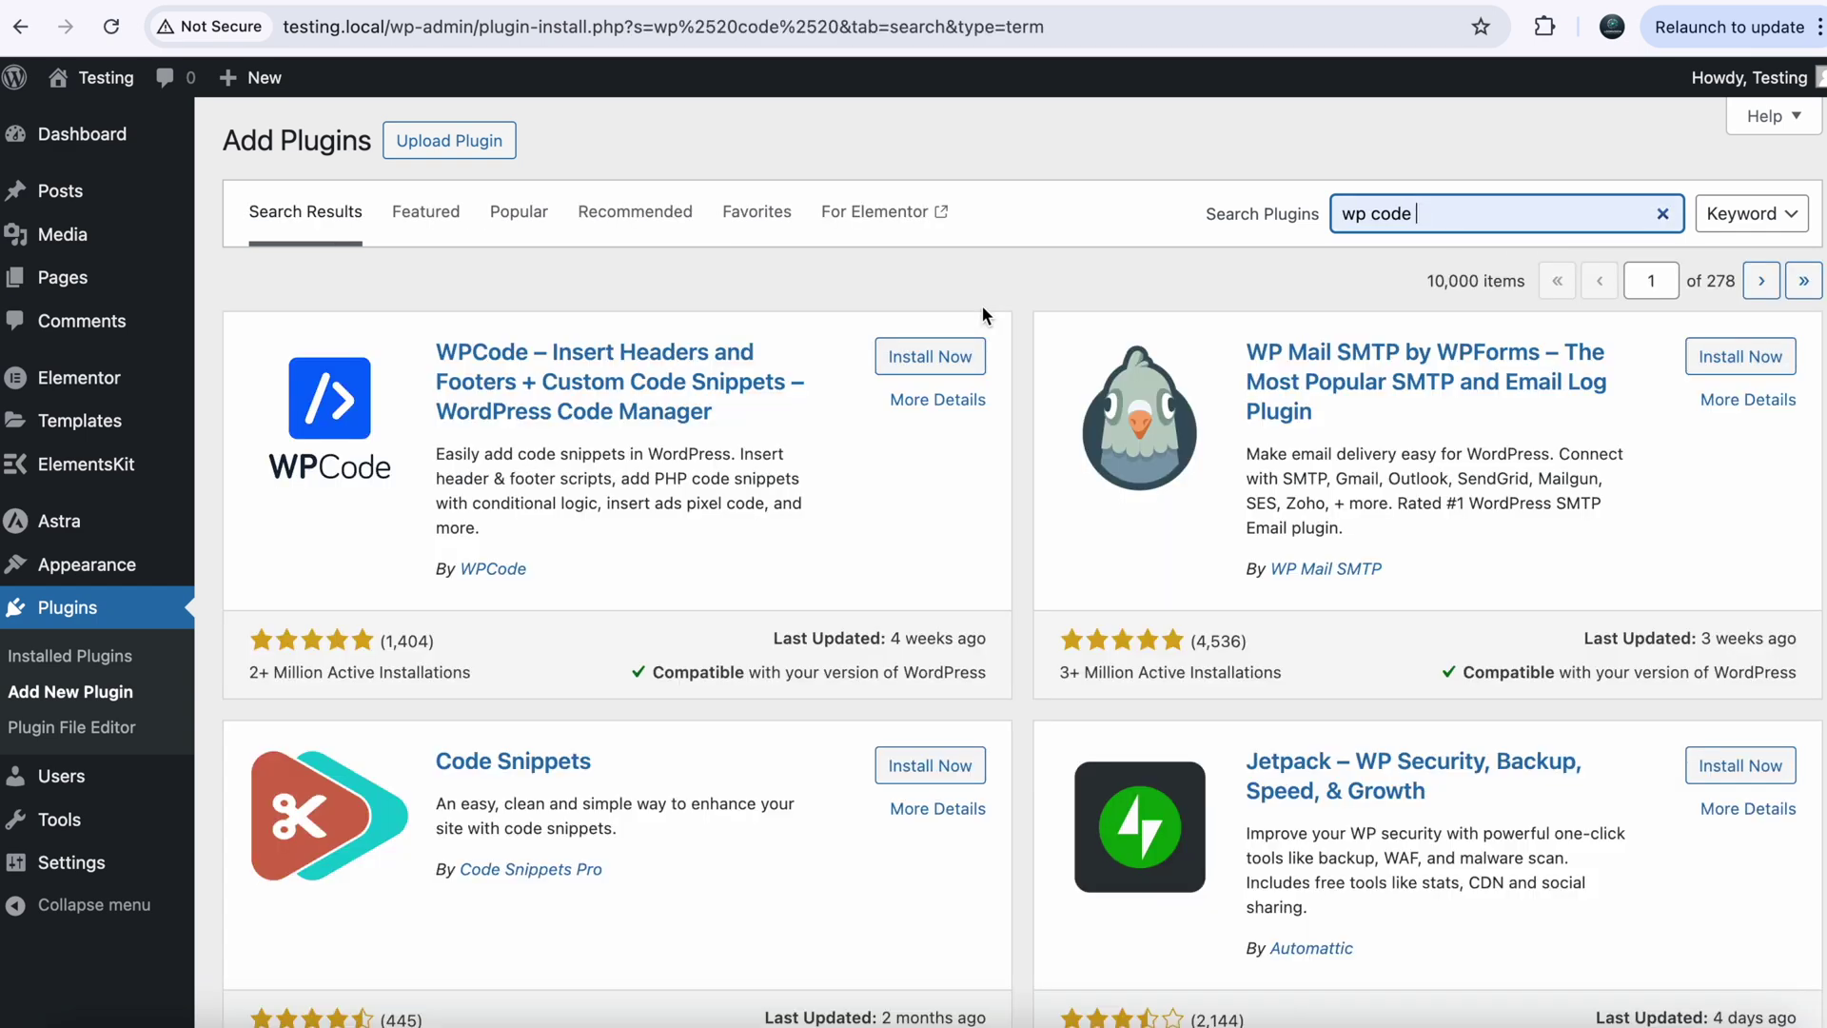
click(915, 358)
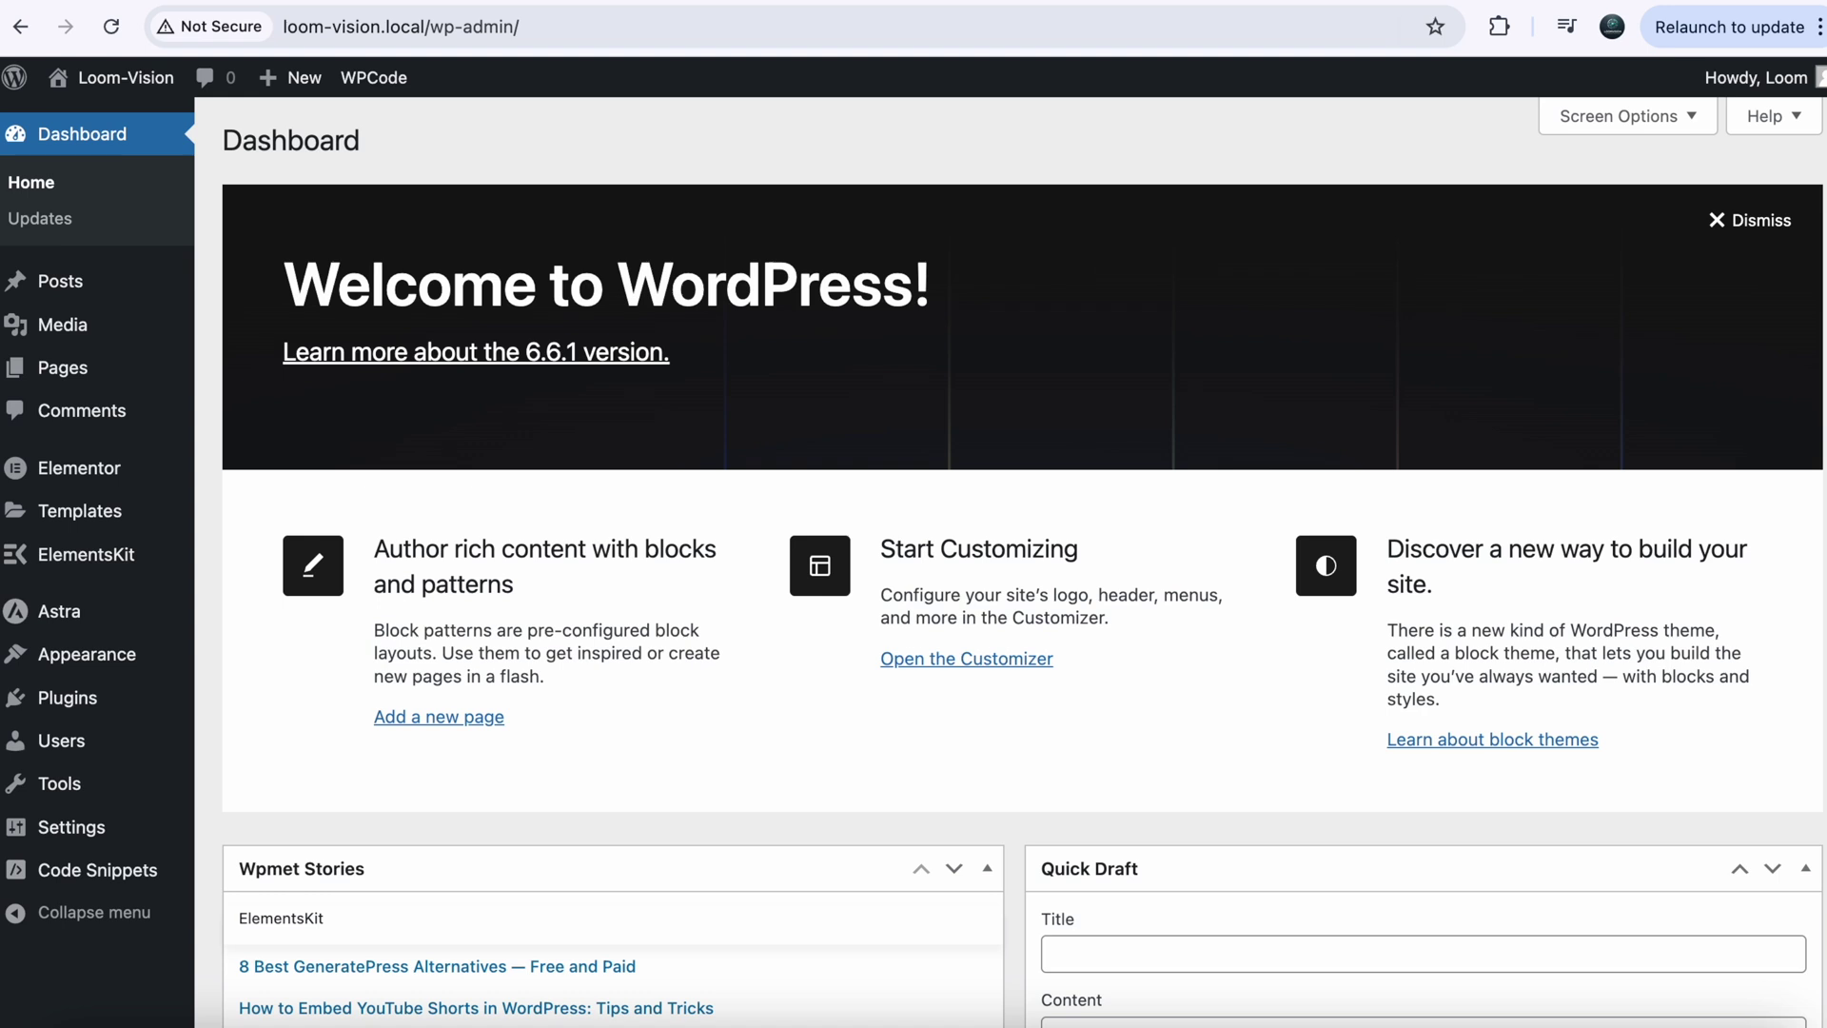
click(1756, 3)
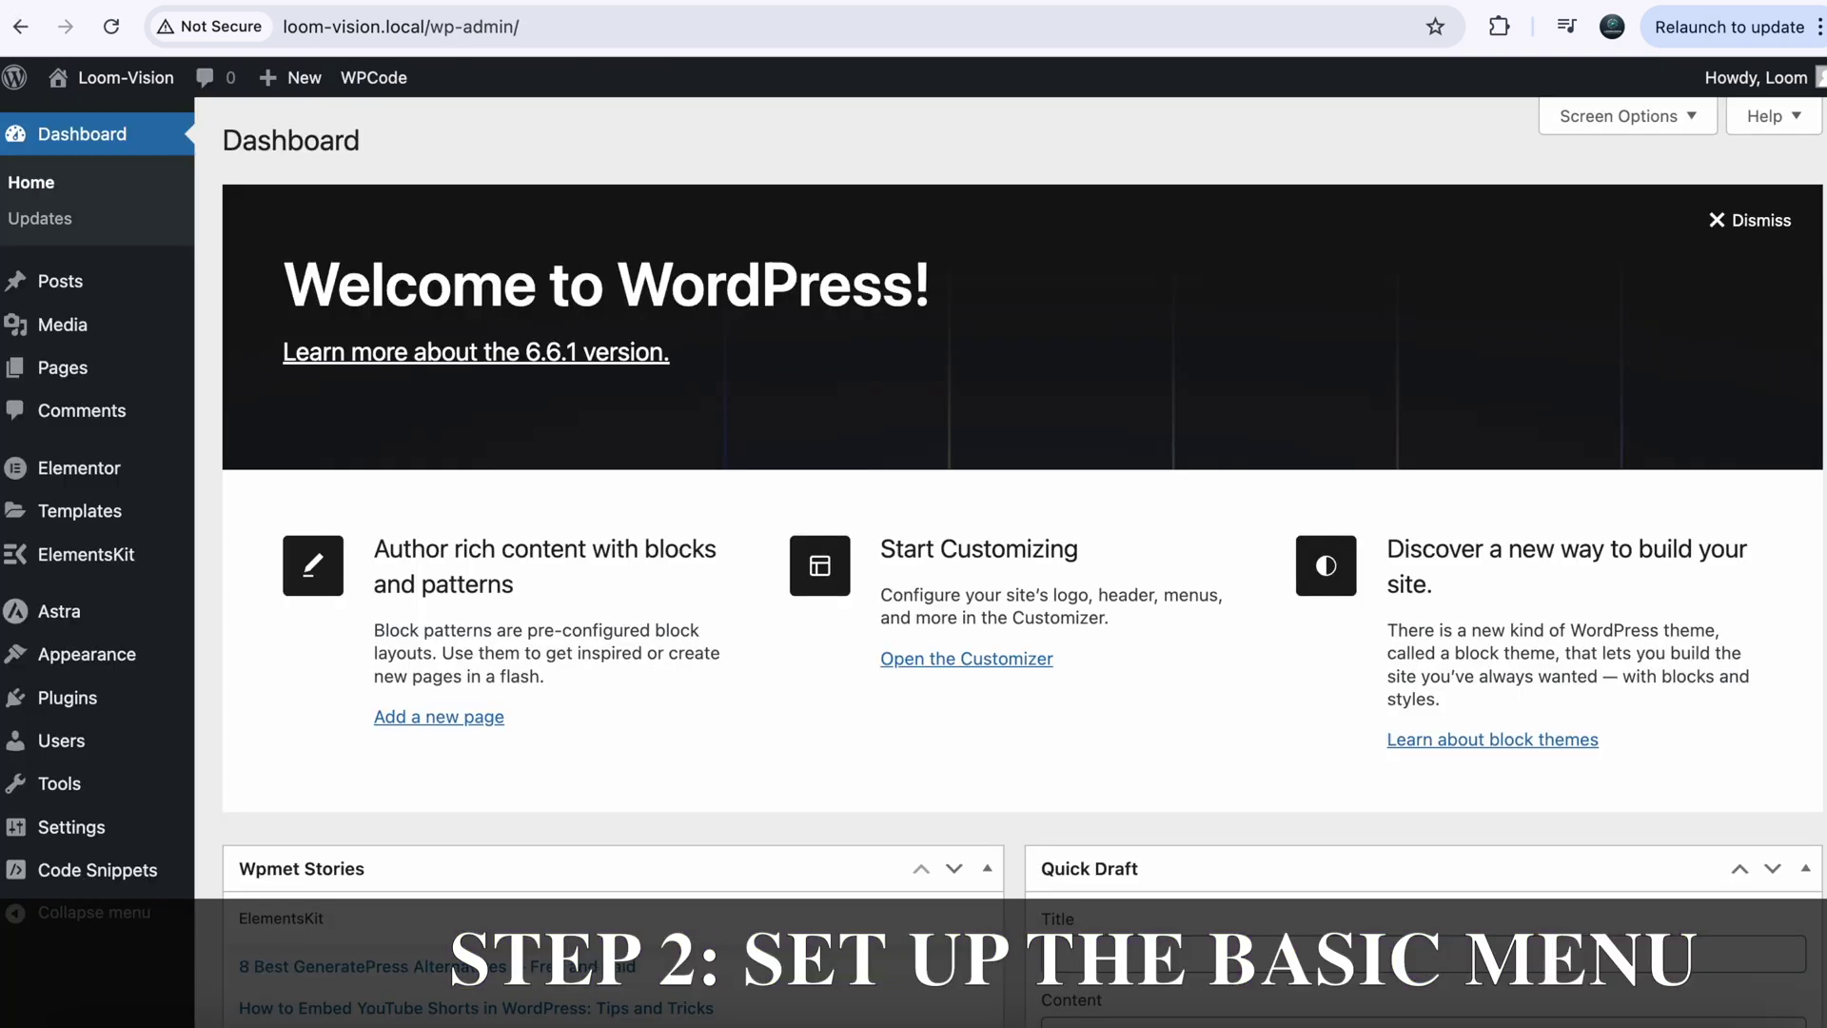
Open Appearance > Menus and expand the Primary menu's Services item.
mouse_move(98, 664)
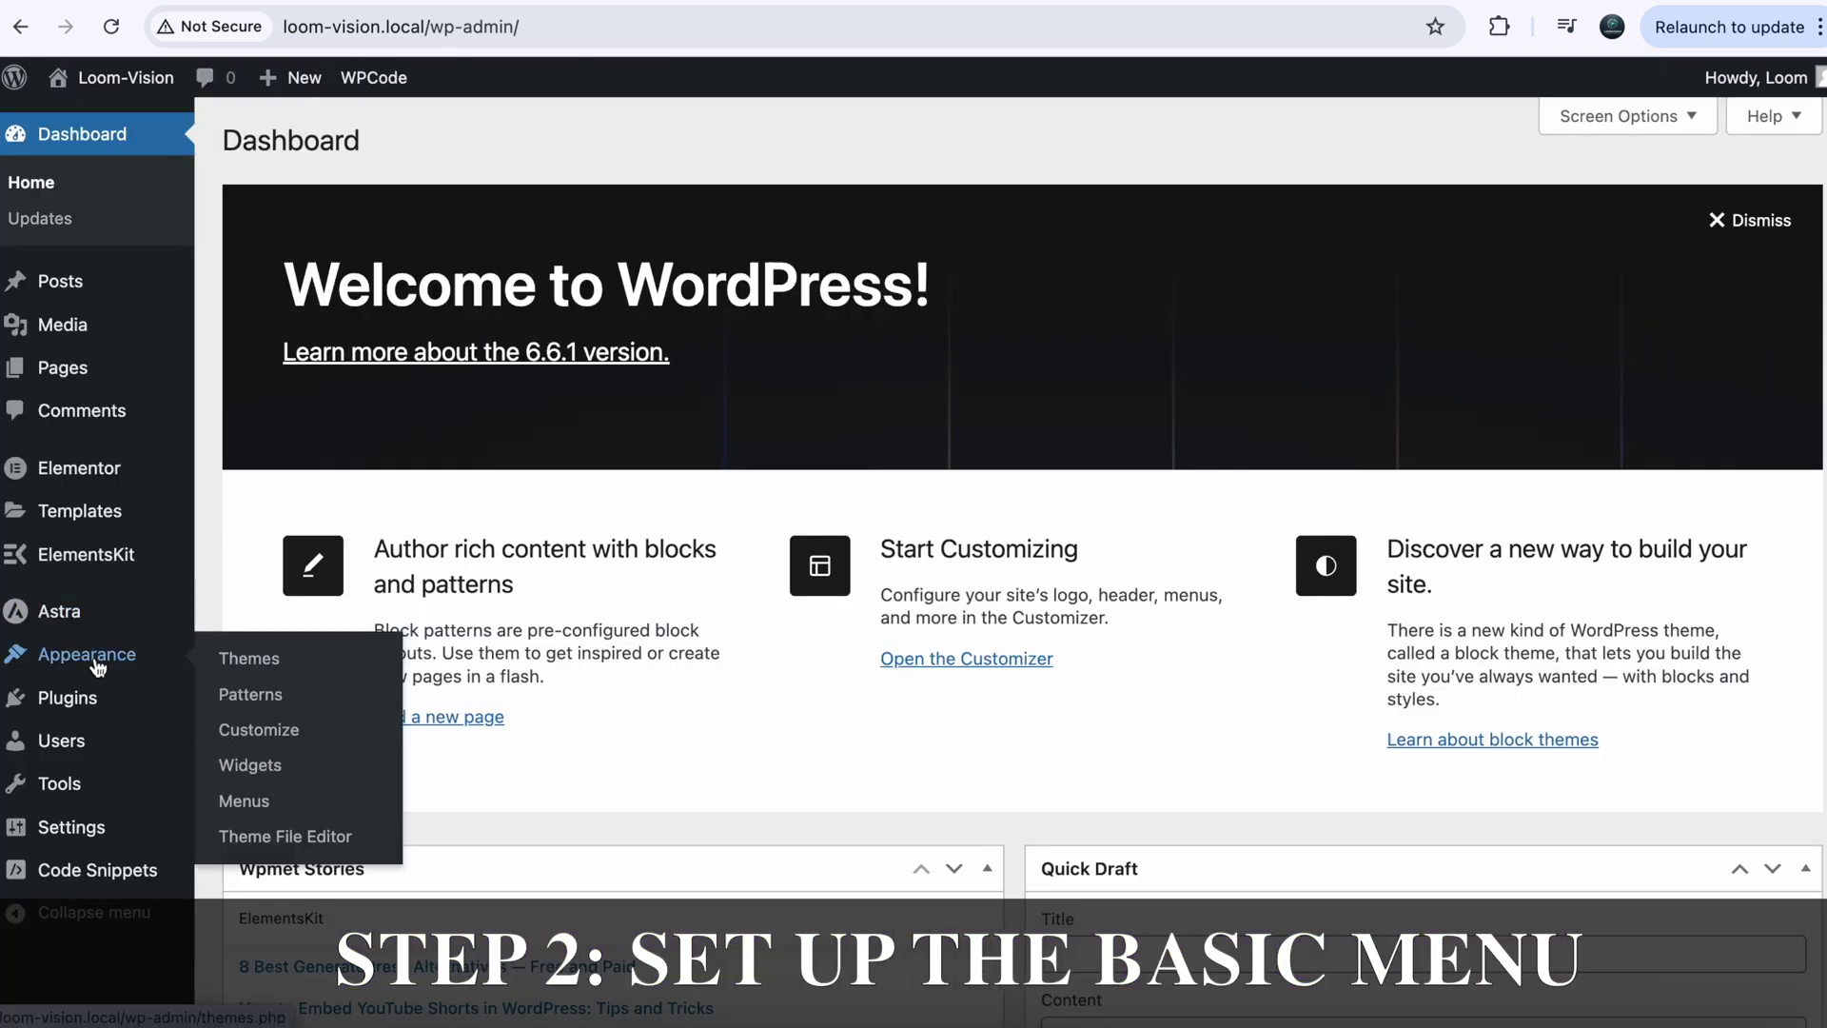
click(253, 810)
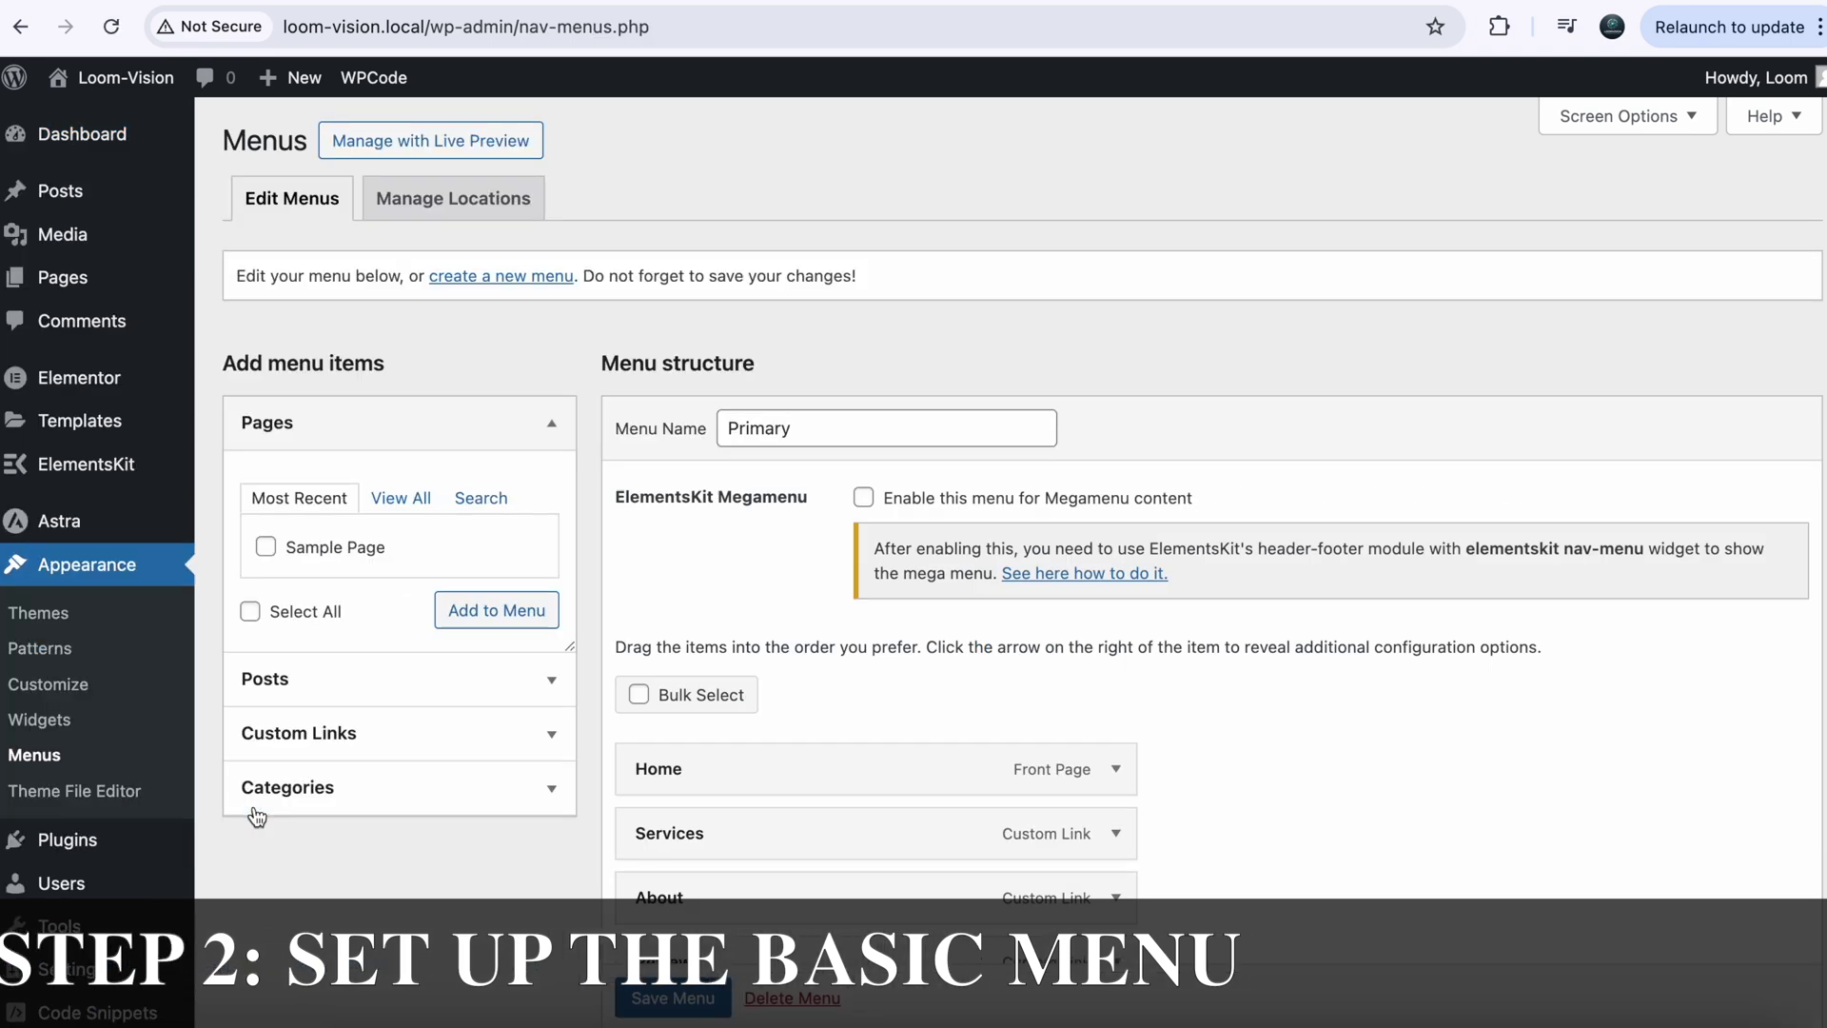
scroll(886, 638, down, 1)
scroll(886, 637, down, 1)
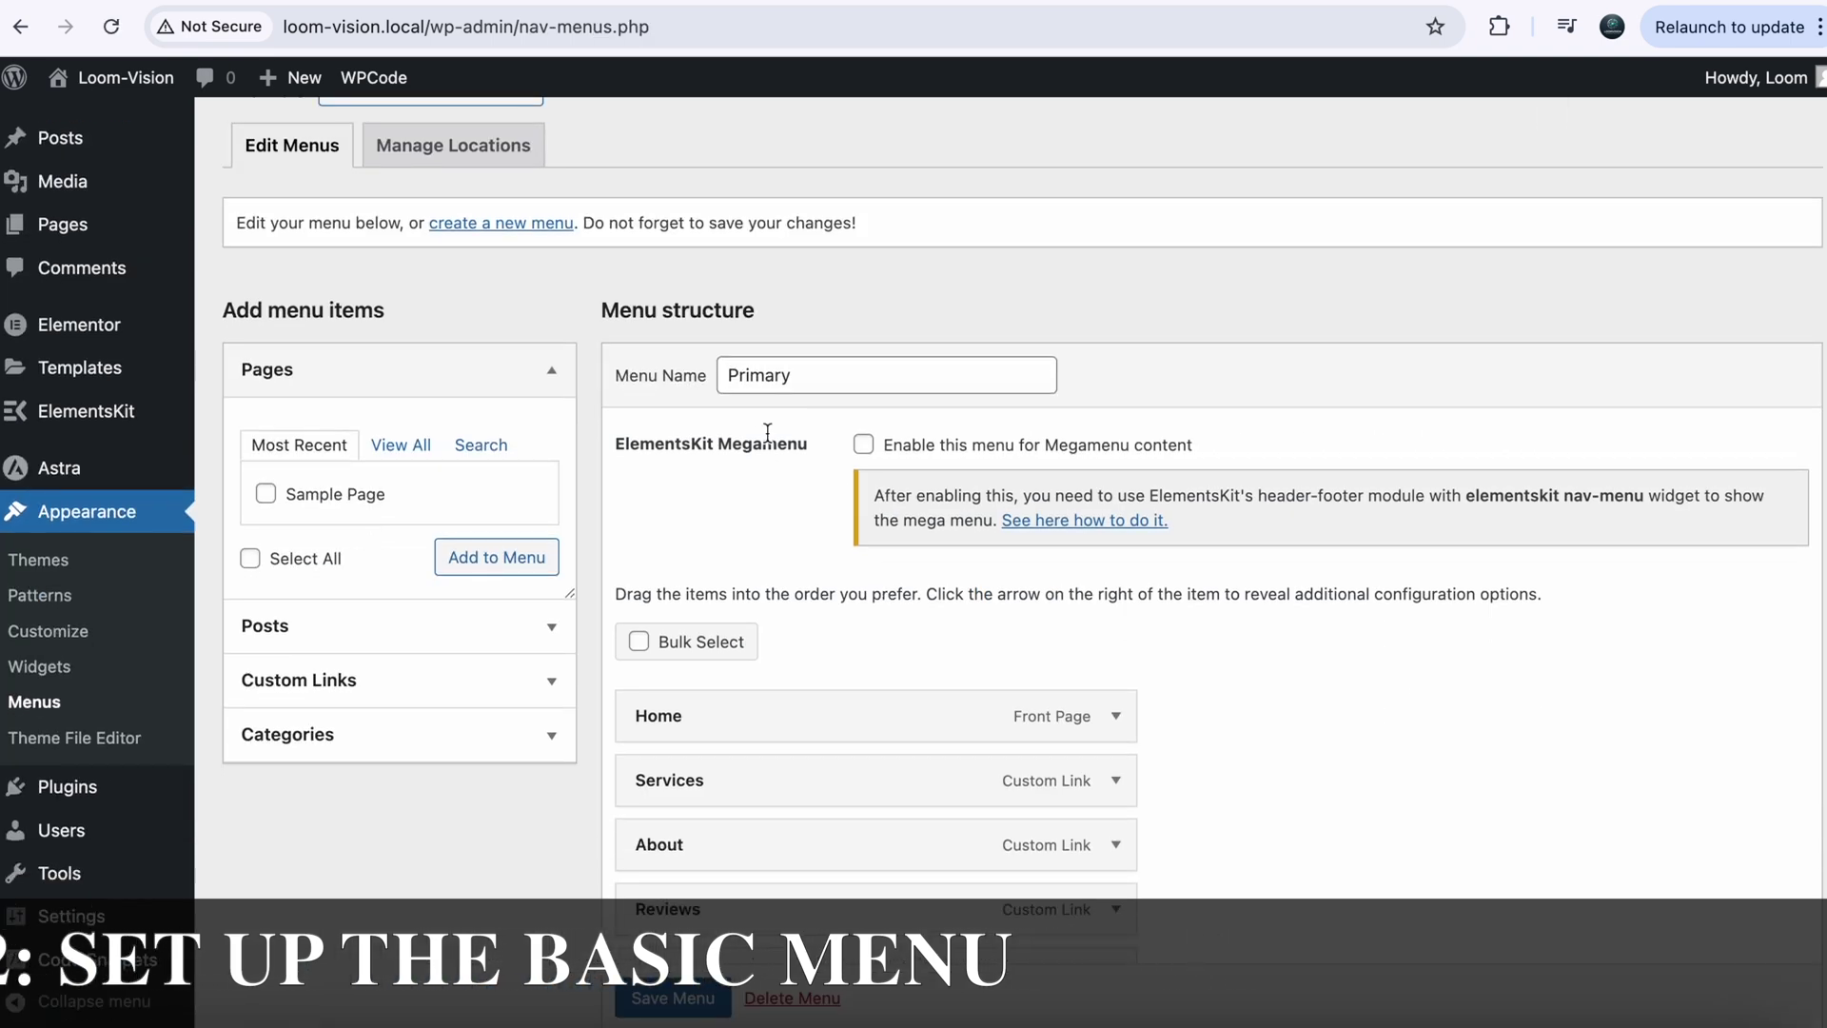
scroll(892, 683, down, 3)
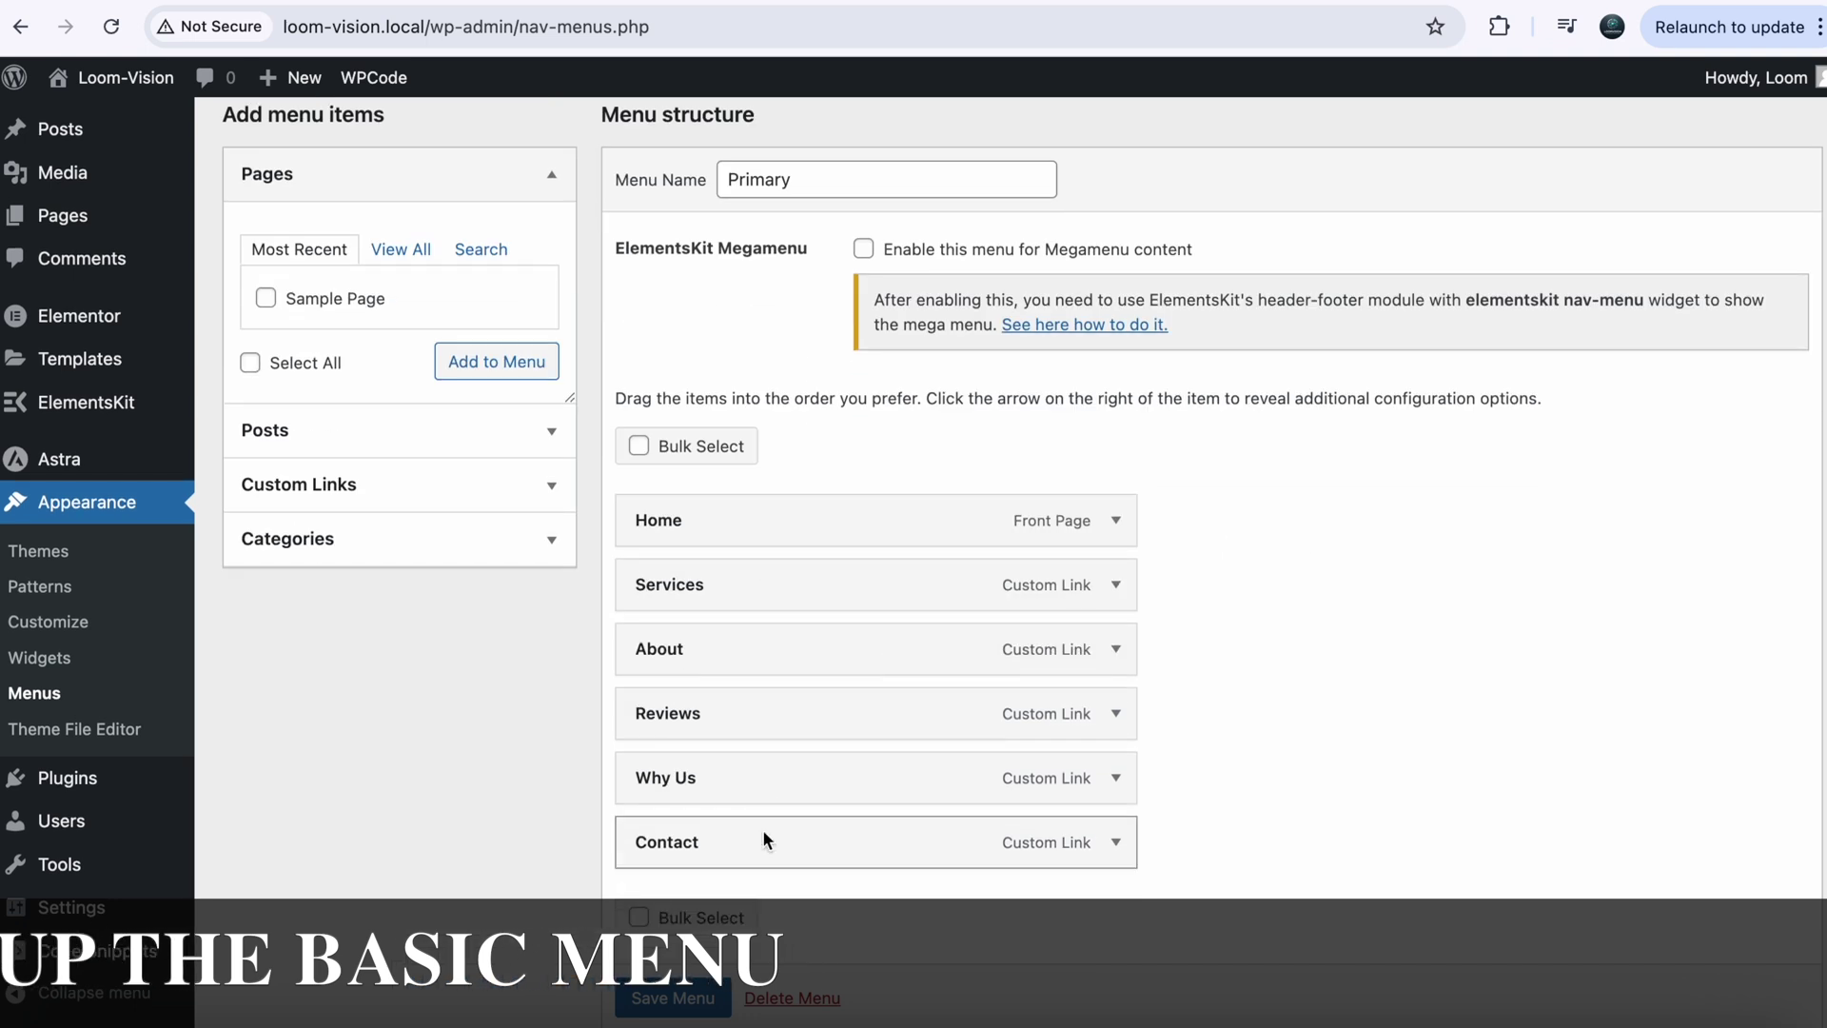
scroll(796, 464, up, 2)
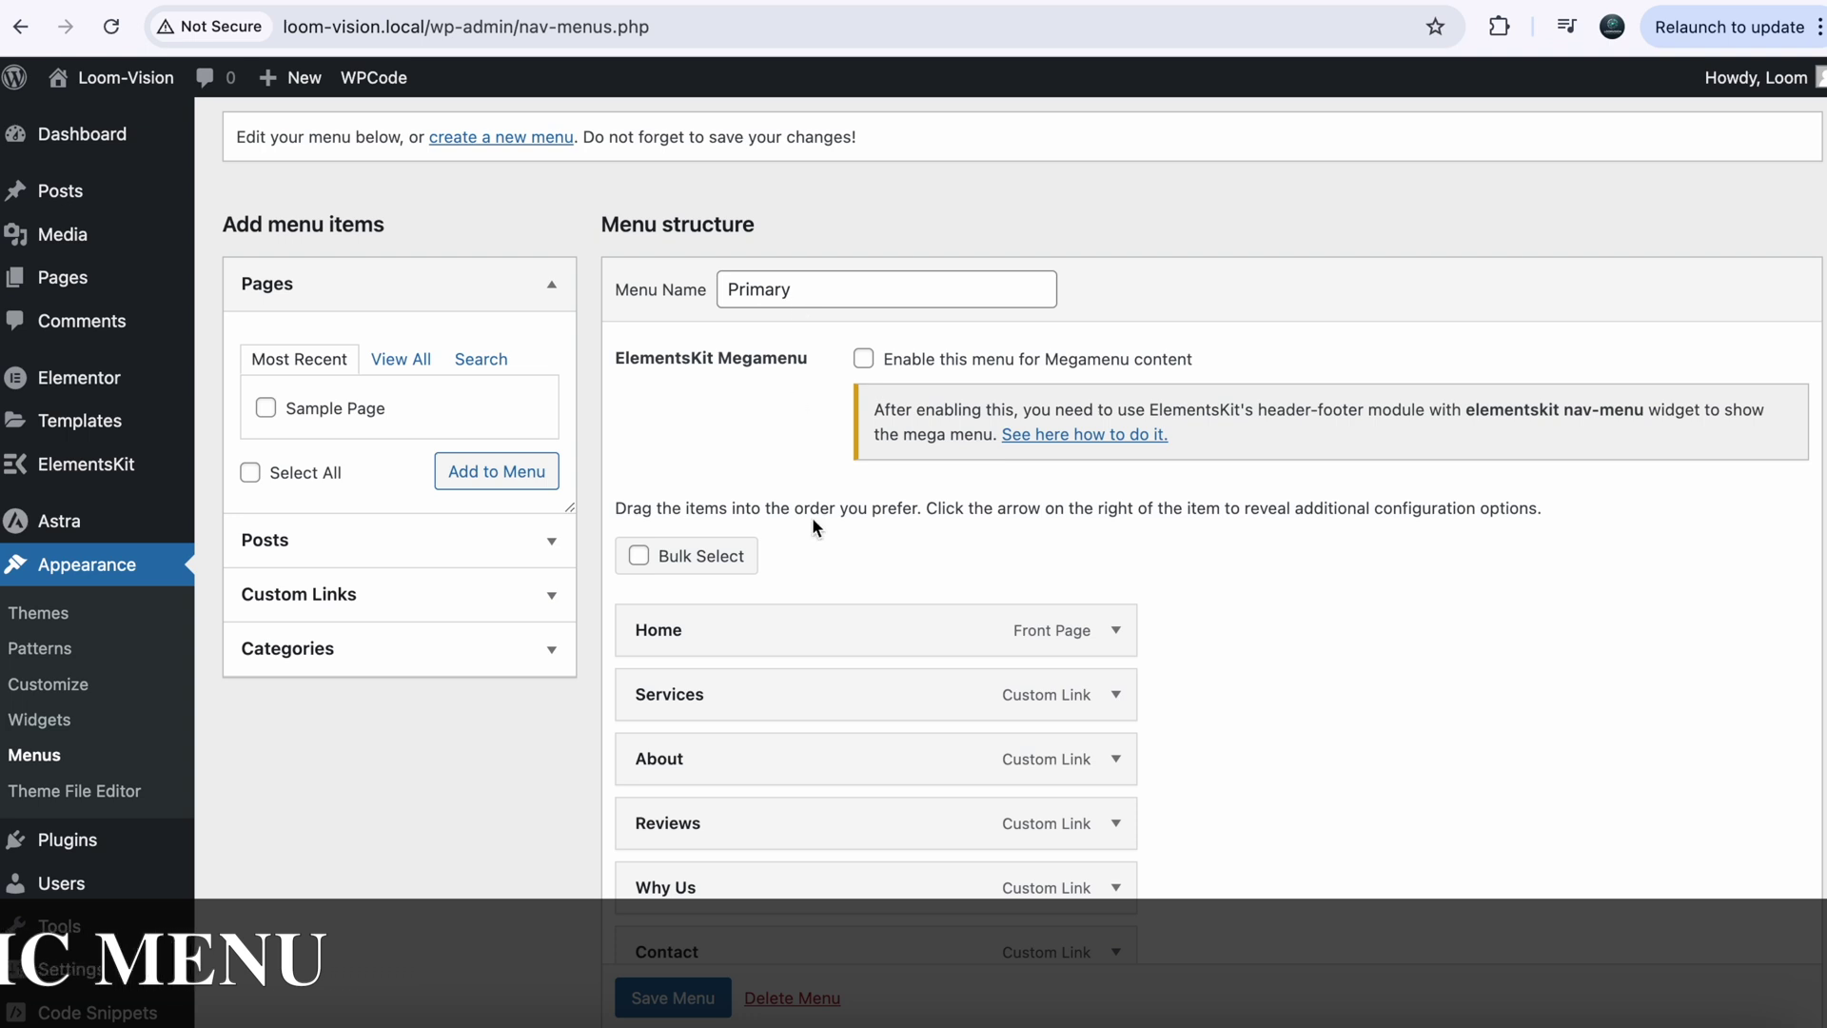
scroll(813, 517, down, 1)
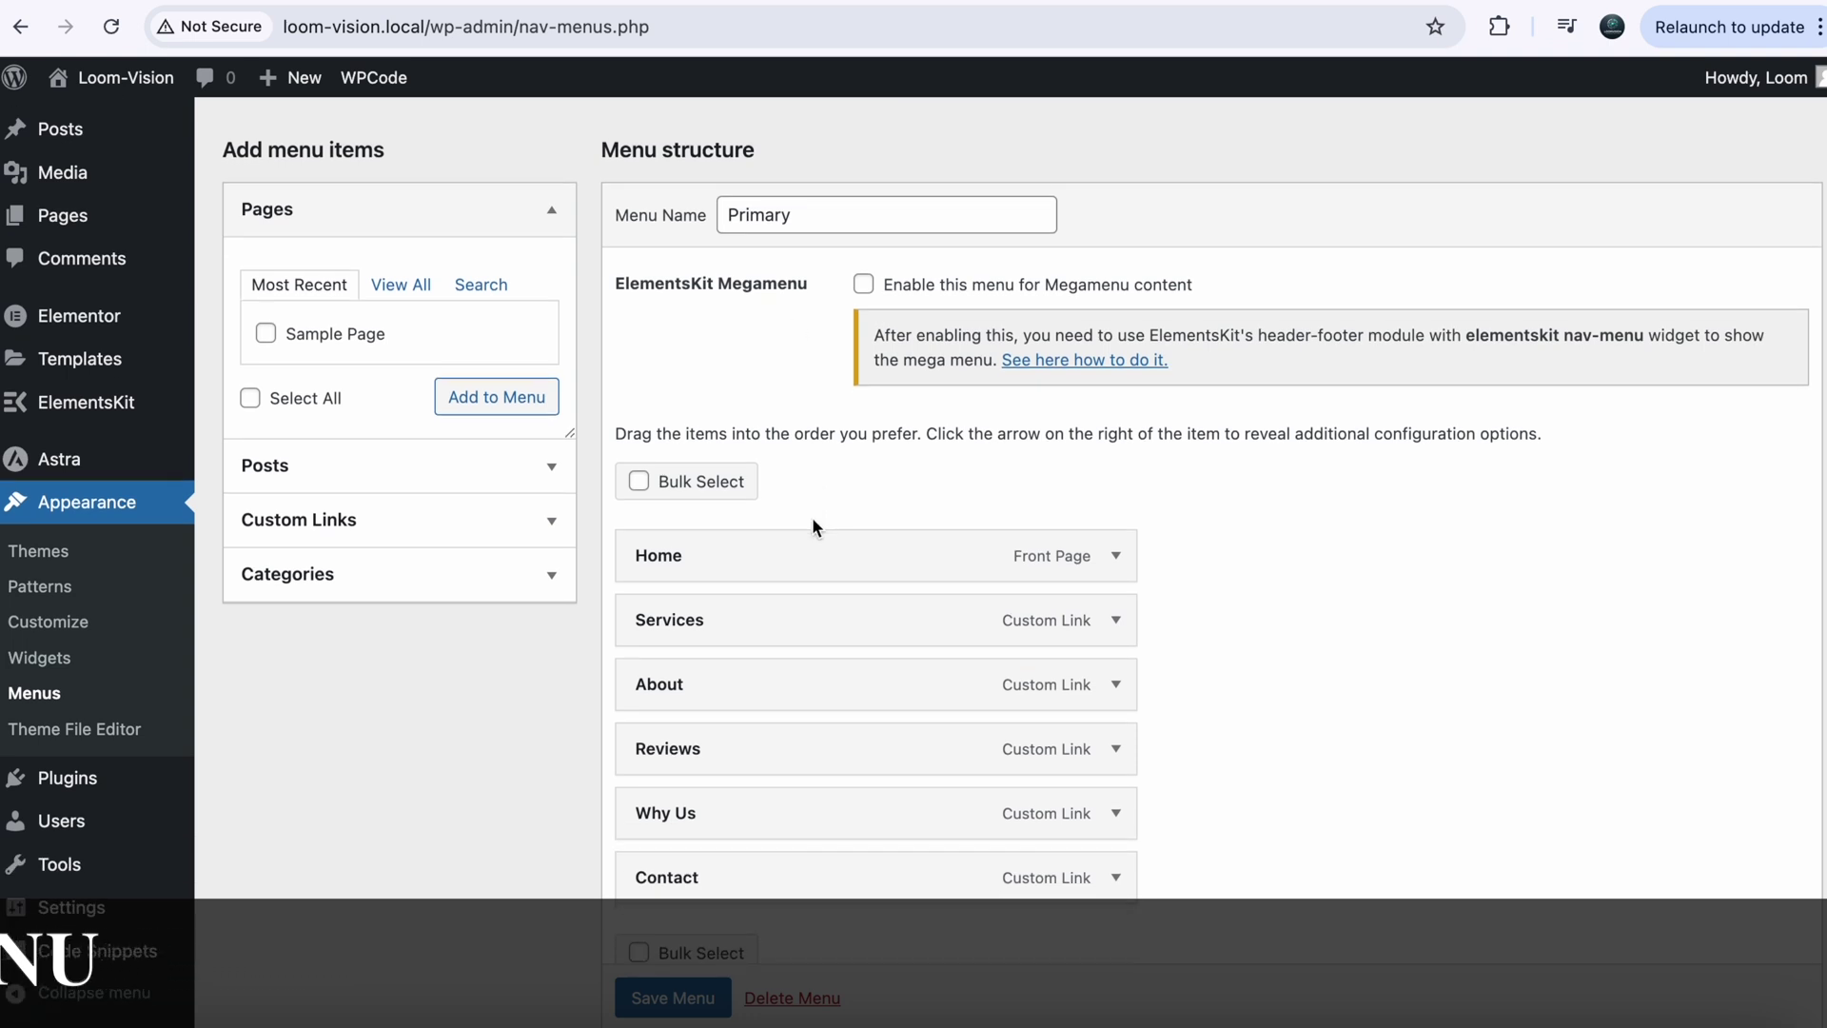
scroll(813, 517, down, 1)
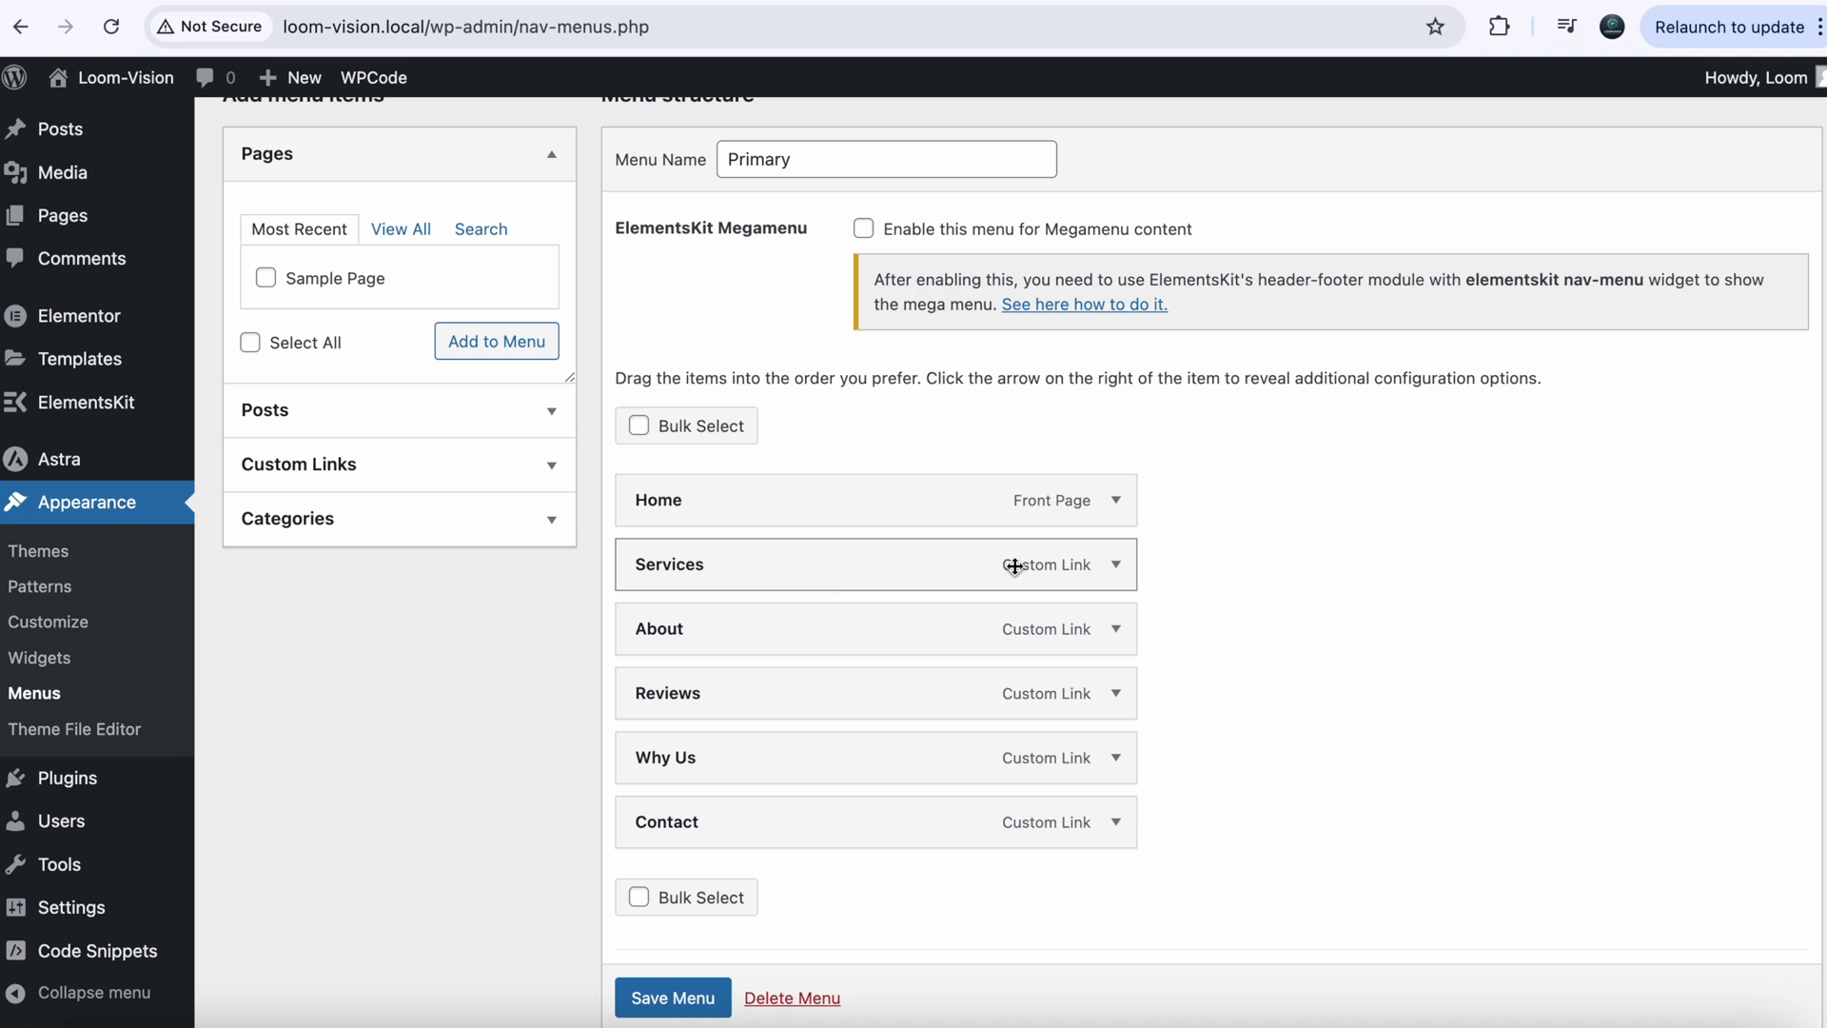
click(1116, 566)
Add a '#' custom link named Services1 to the Primary menu.
click(1115, 565)
click(342, 477)
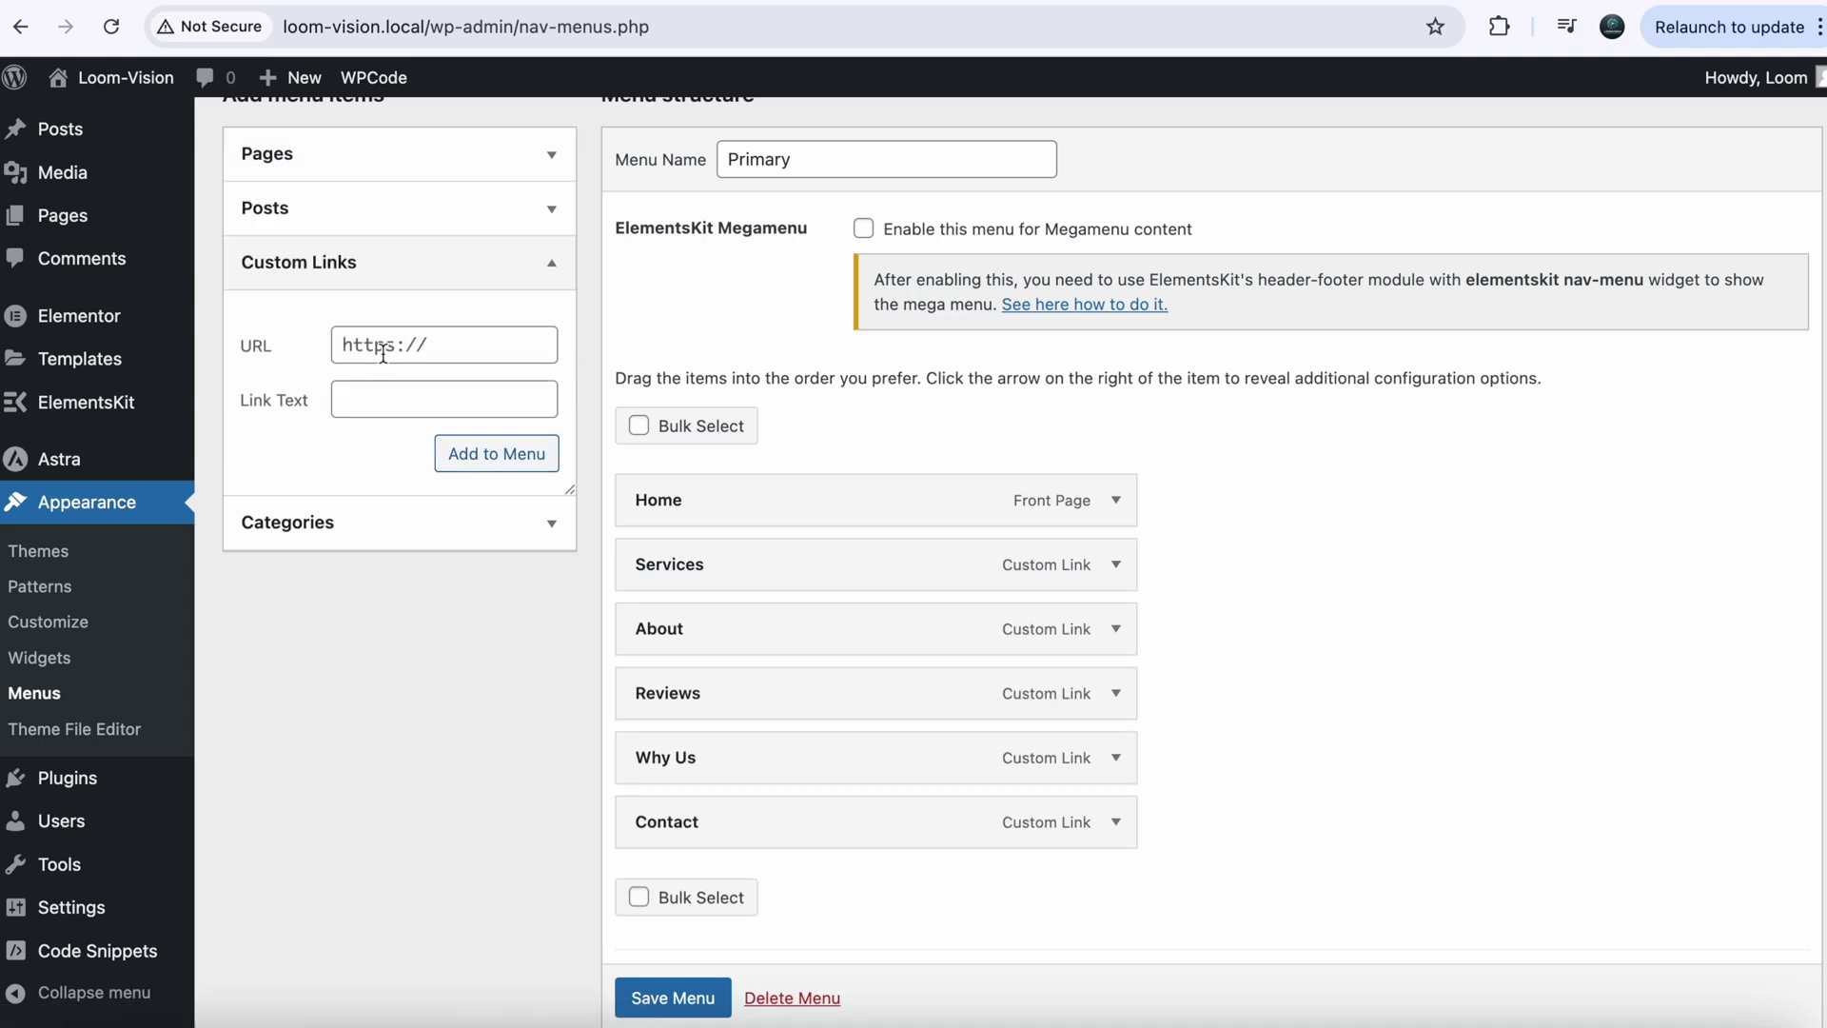
click(384, 346)
click(383, 402)
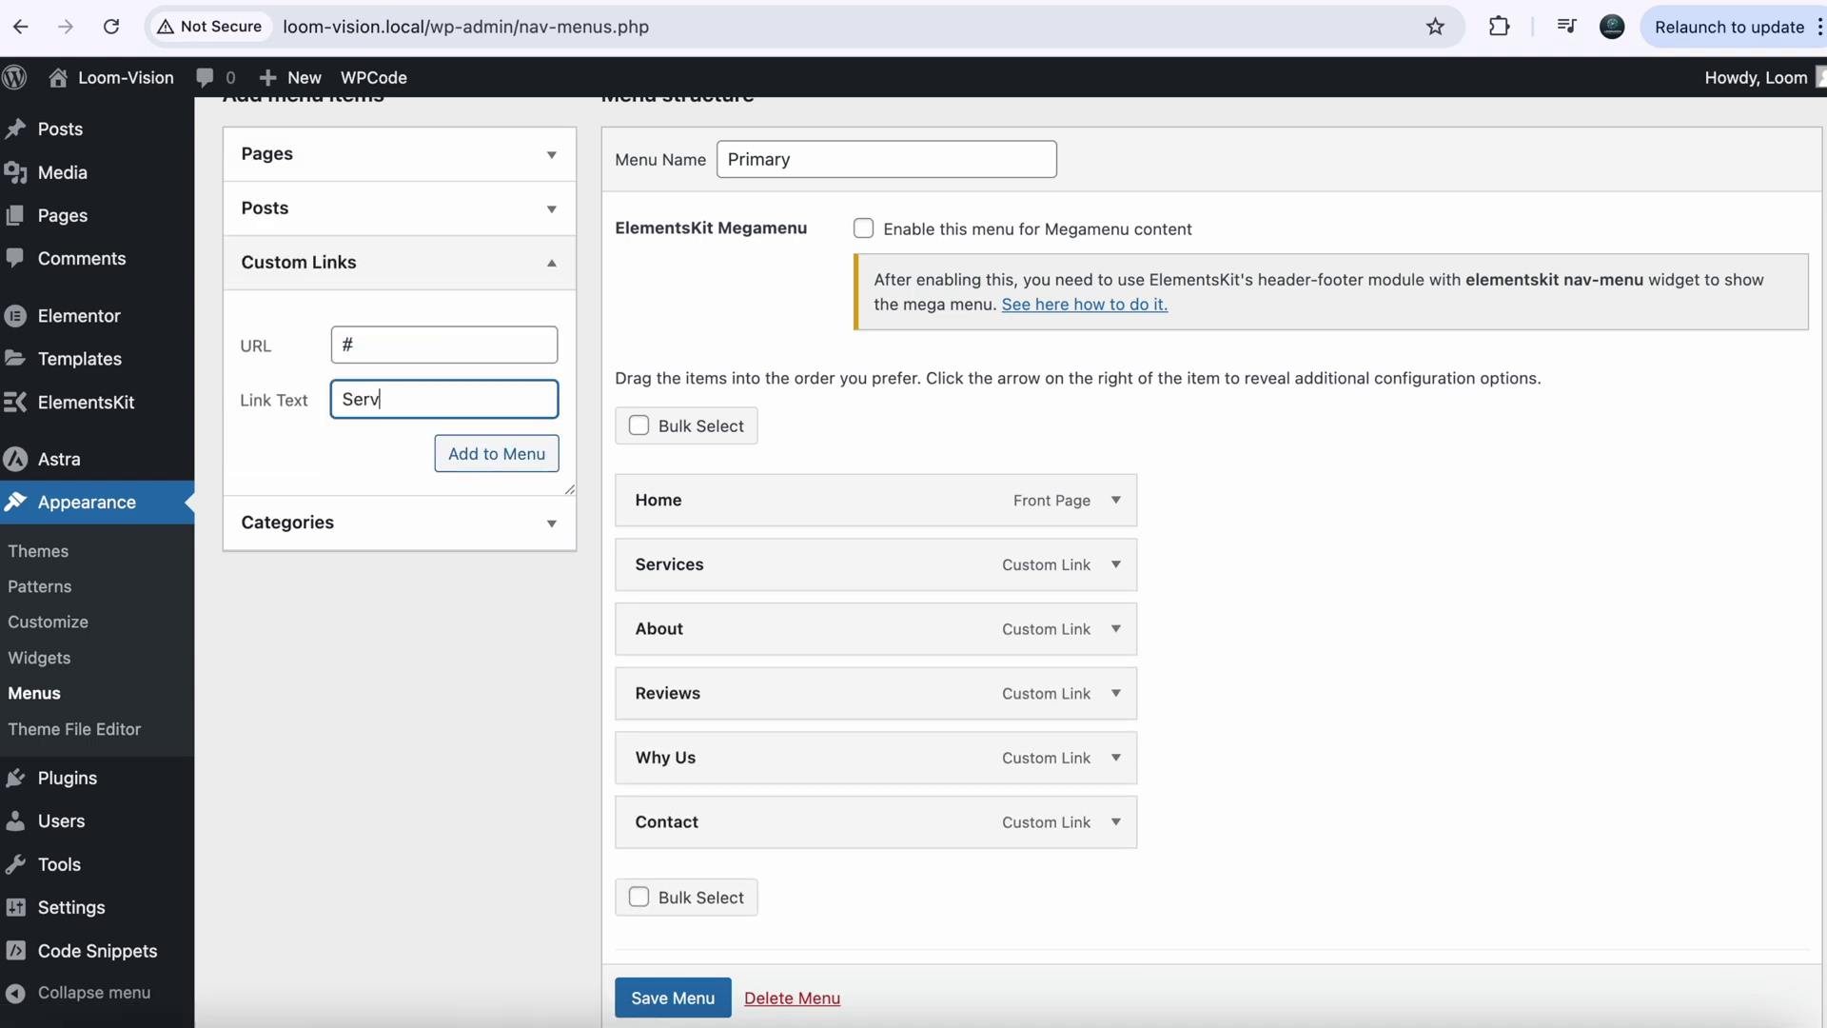
text(Services1)
click(497, 453)
Add two more '#' custom links, Services 2 and Services 3.
click(384, 346)
text(#)
click(398, 400)
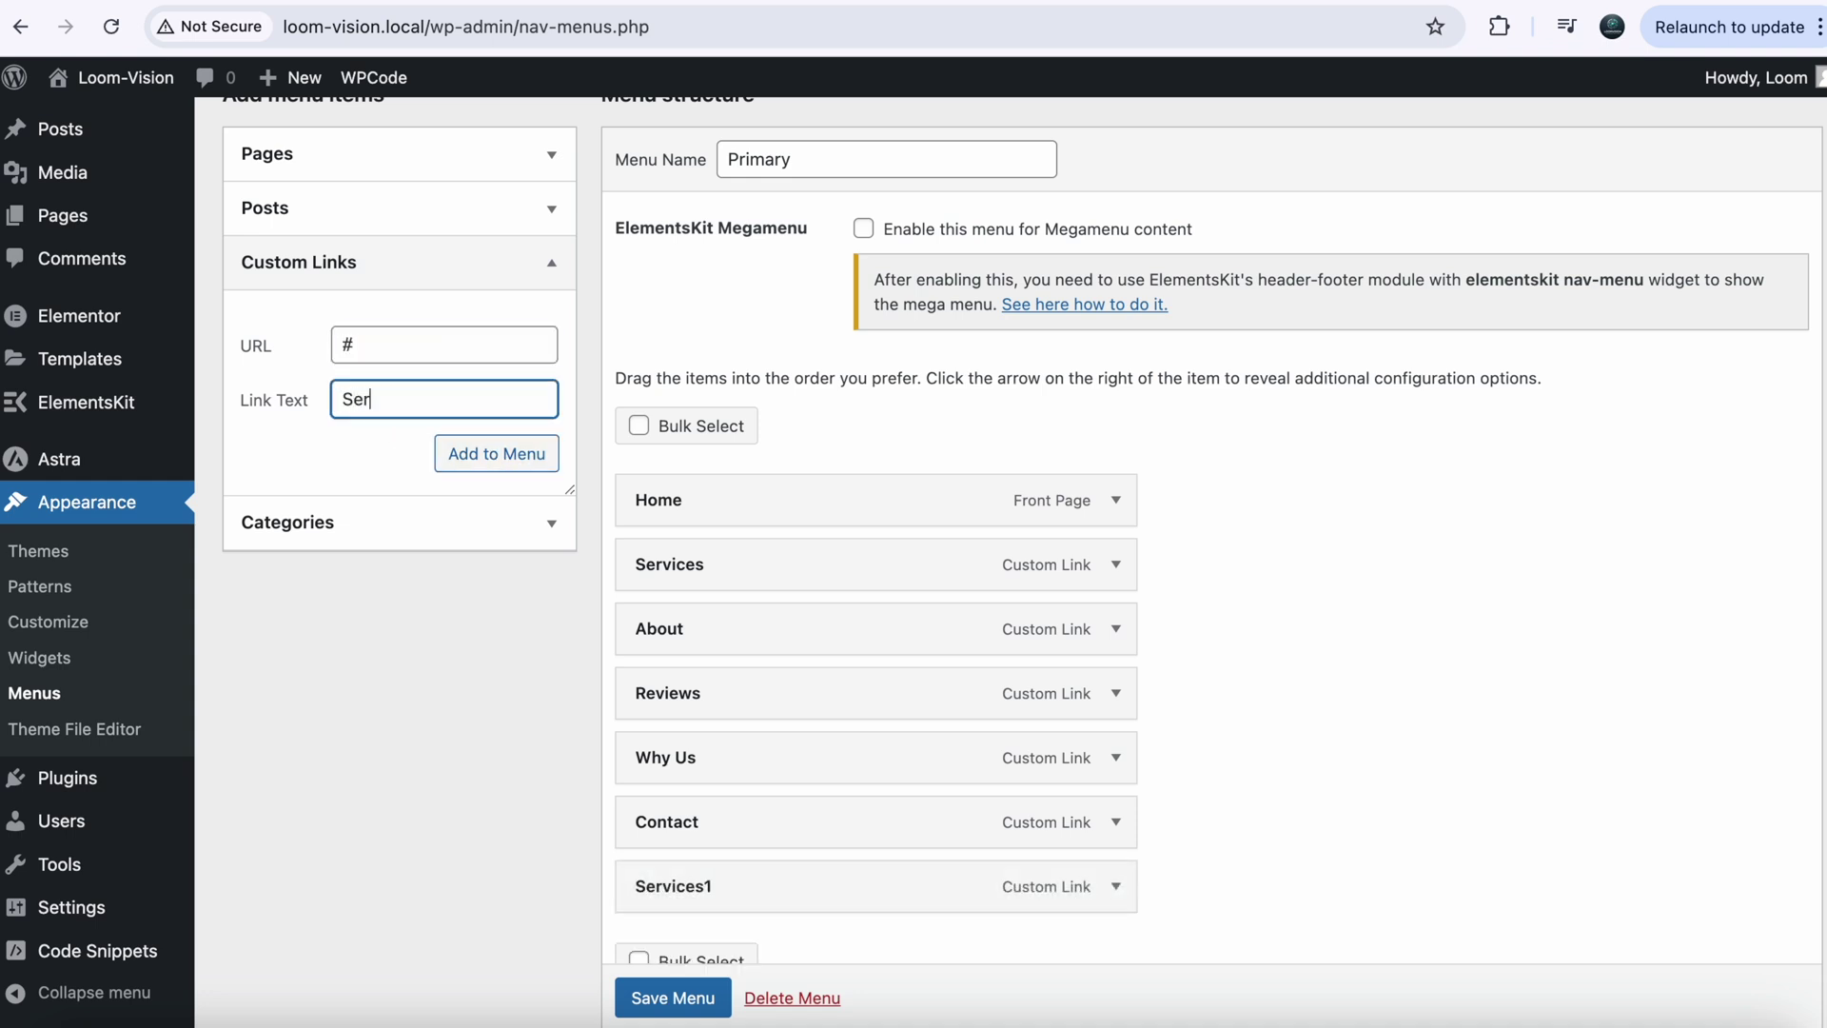
click(1566, 26)
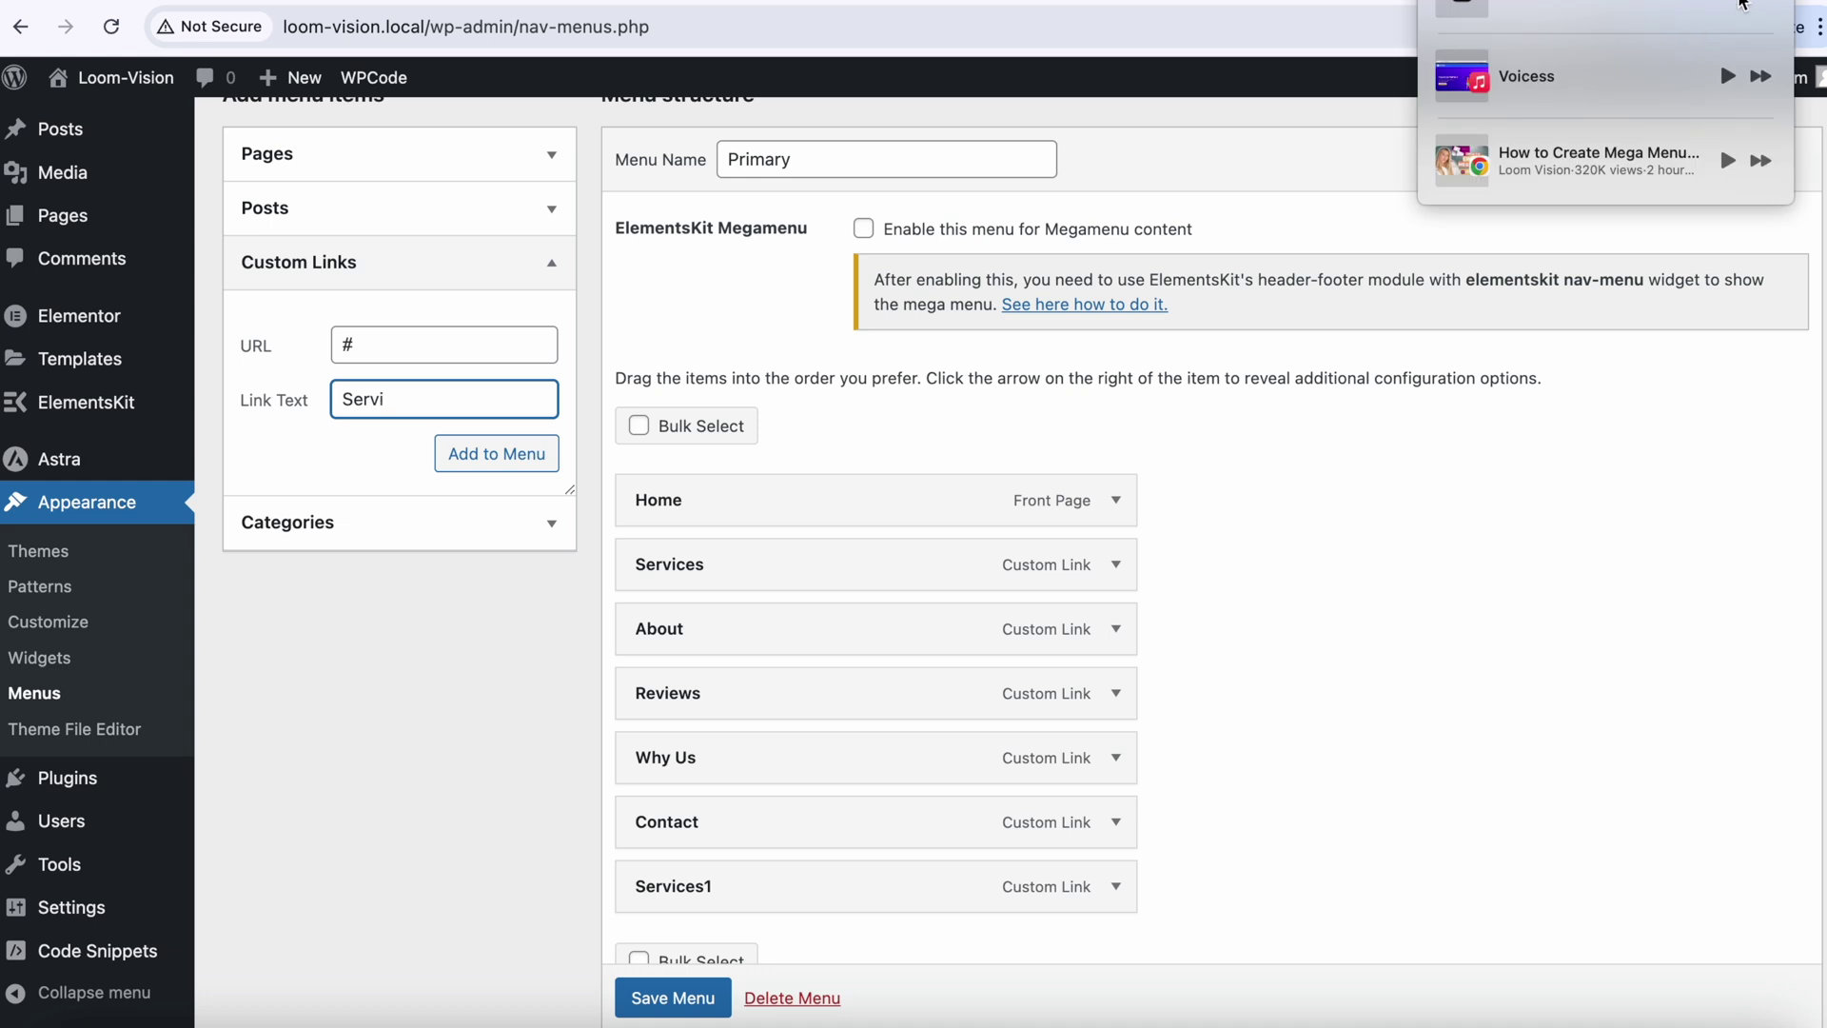
click(427, 404)
text(Services 2)
click(497, 453)
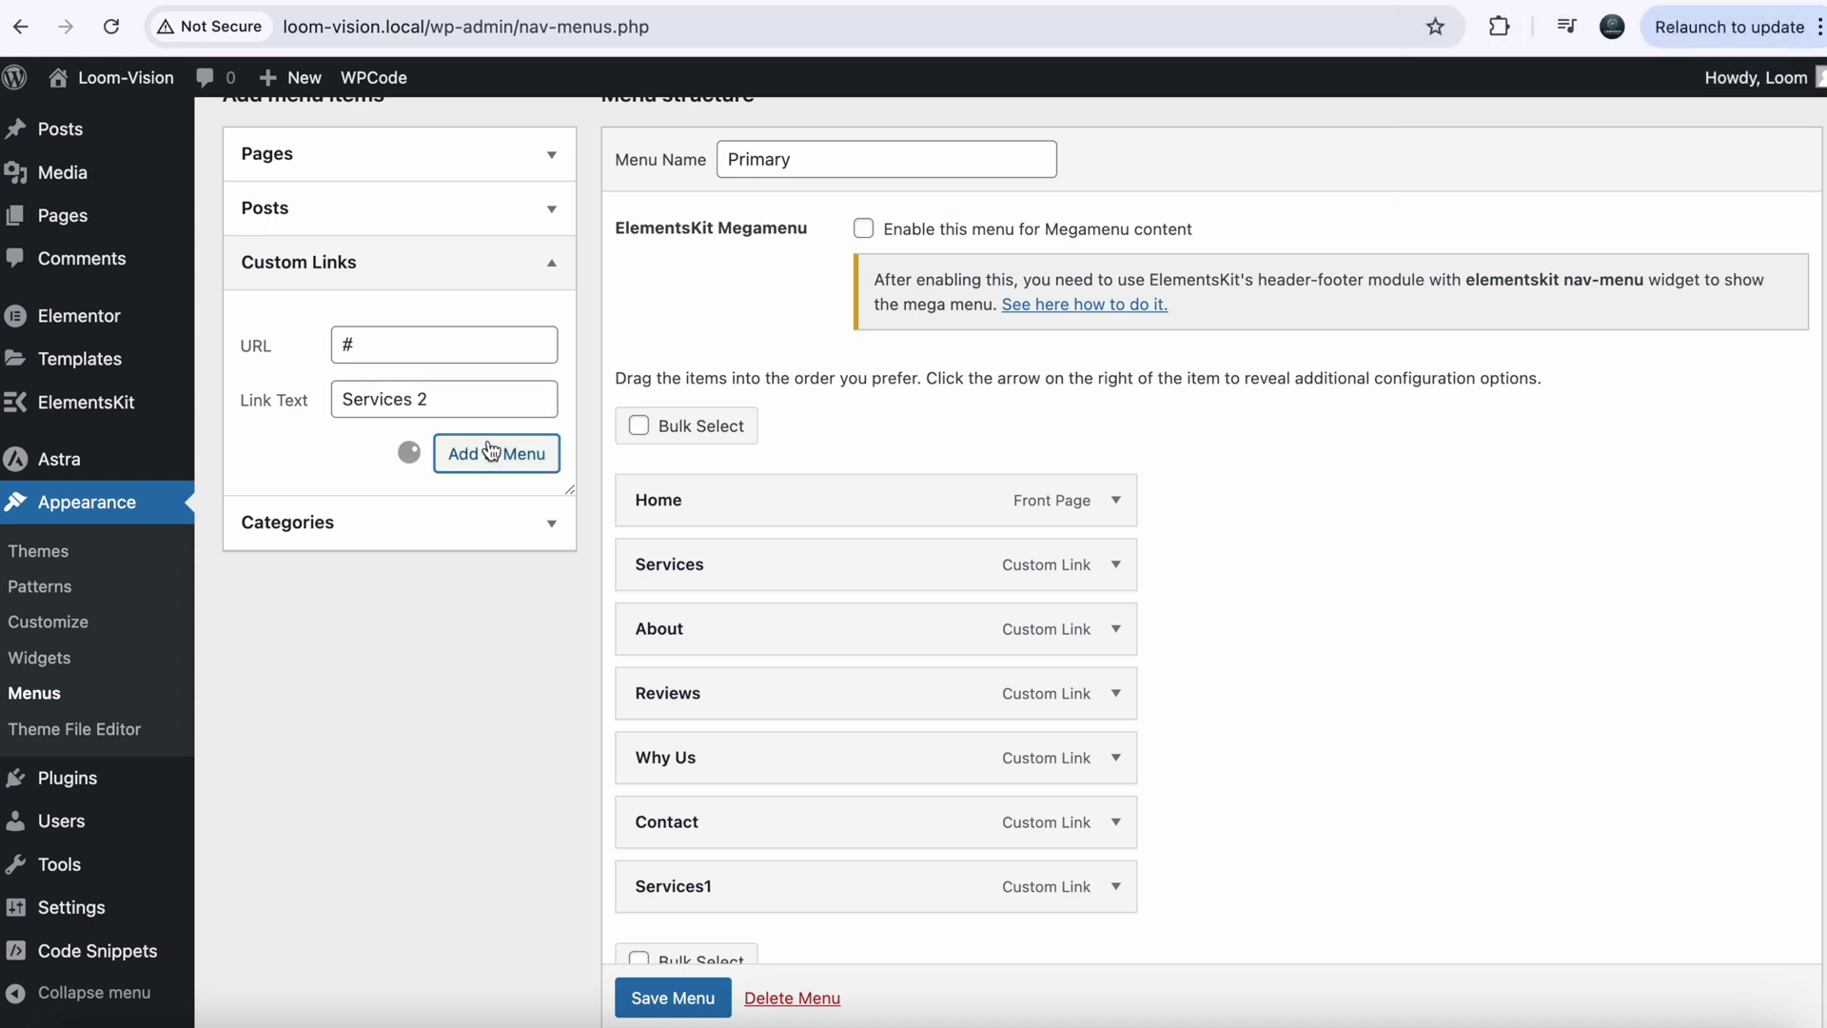
click(384, 346)
text(#)
click(395, 414)
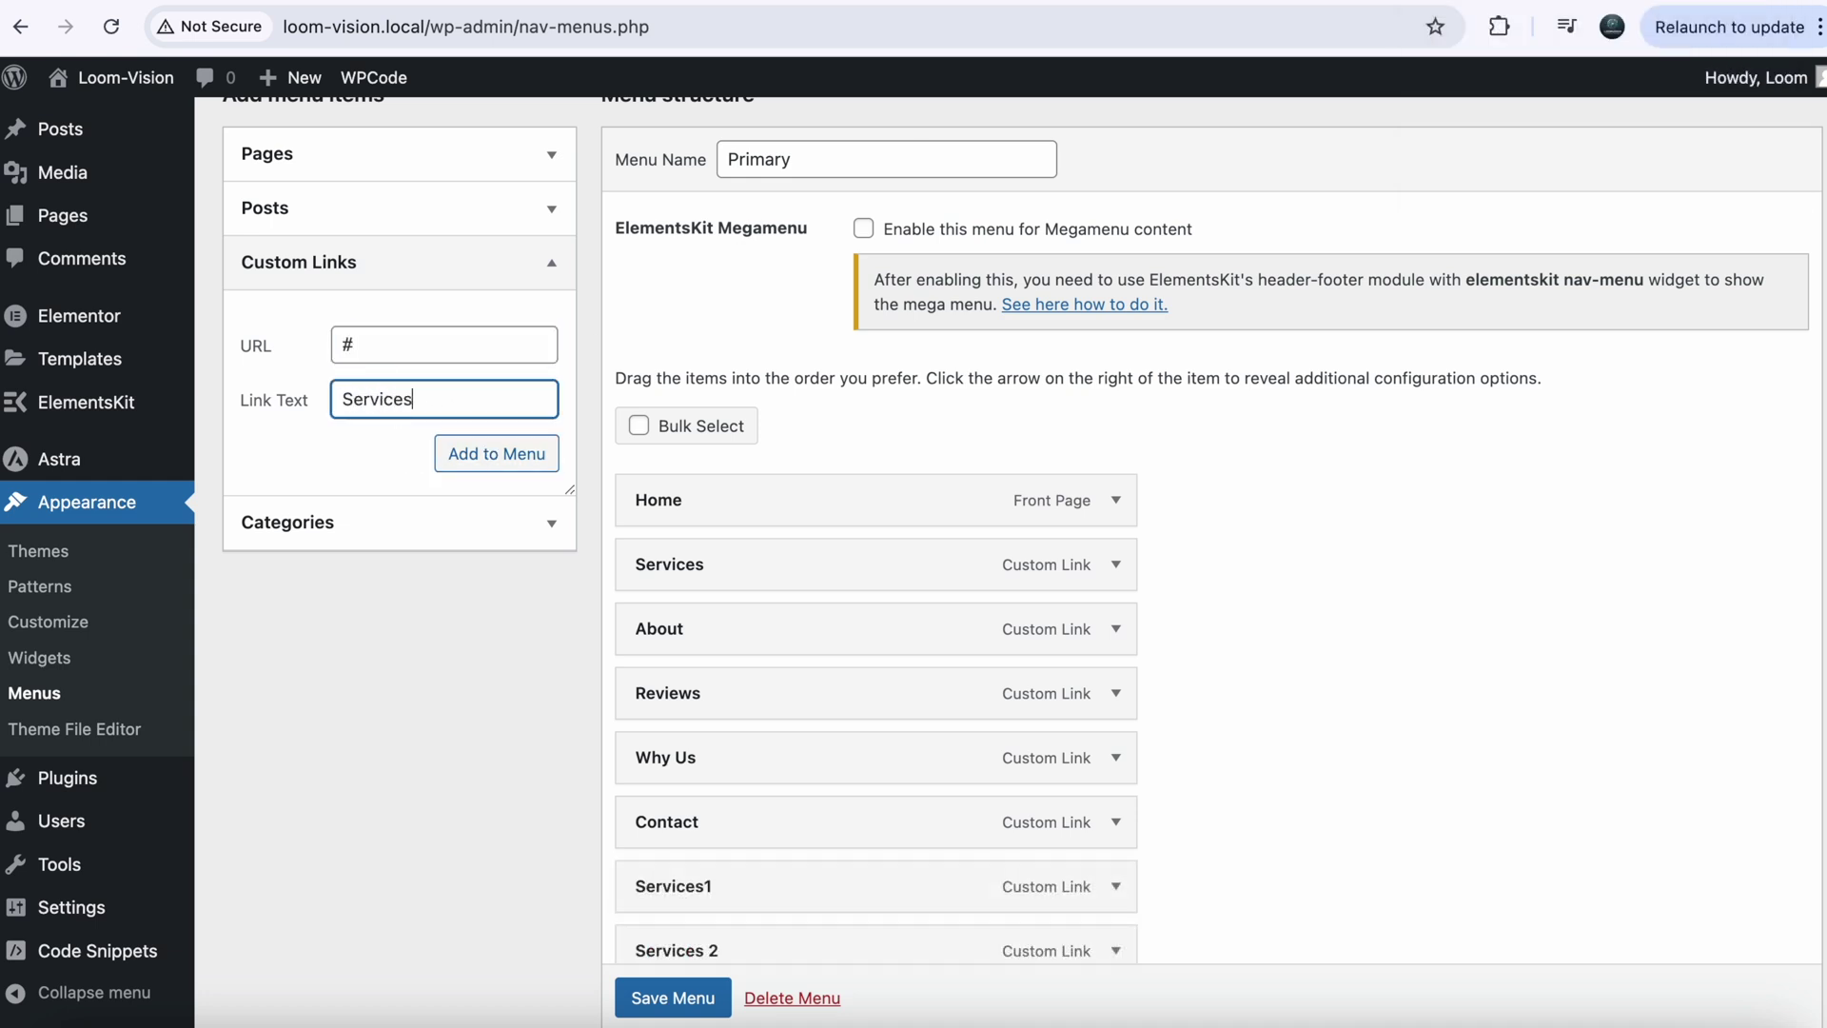
click(496, 453)
Nest Services1, Services 2 and Services 3 under Services as sub items.
scroll(952, 381, down, 2)
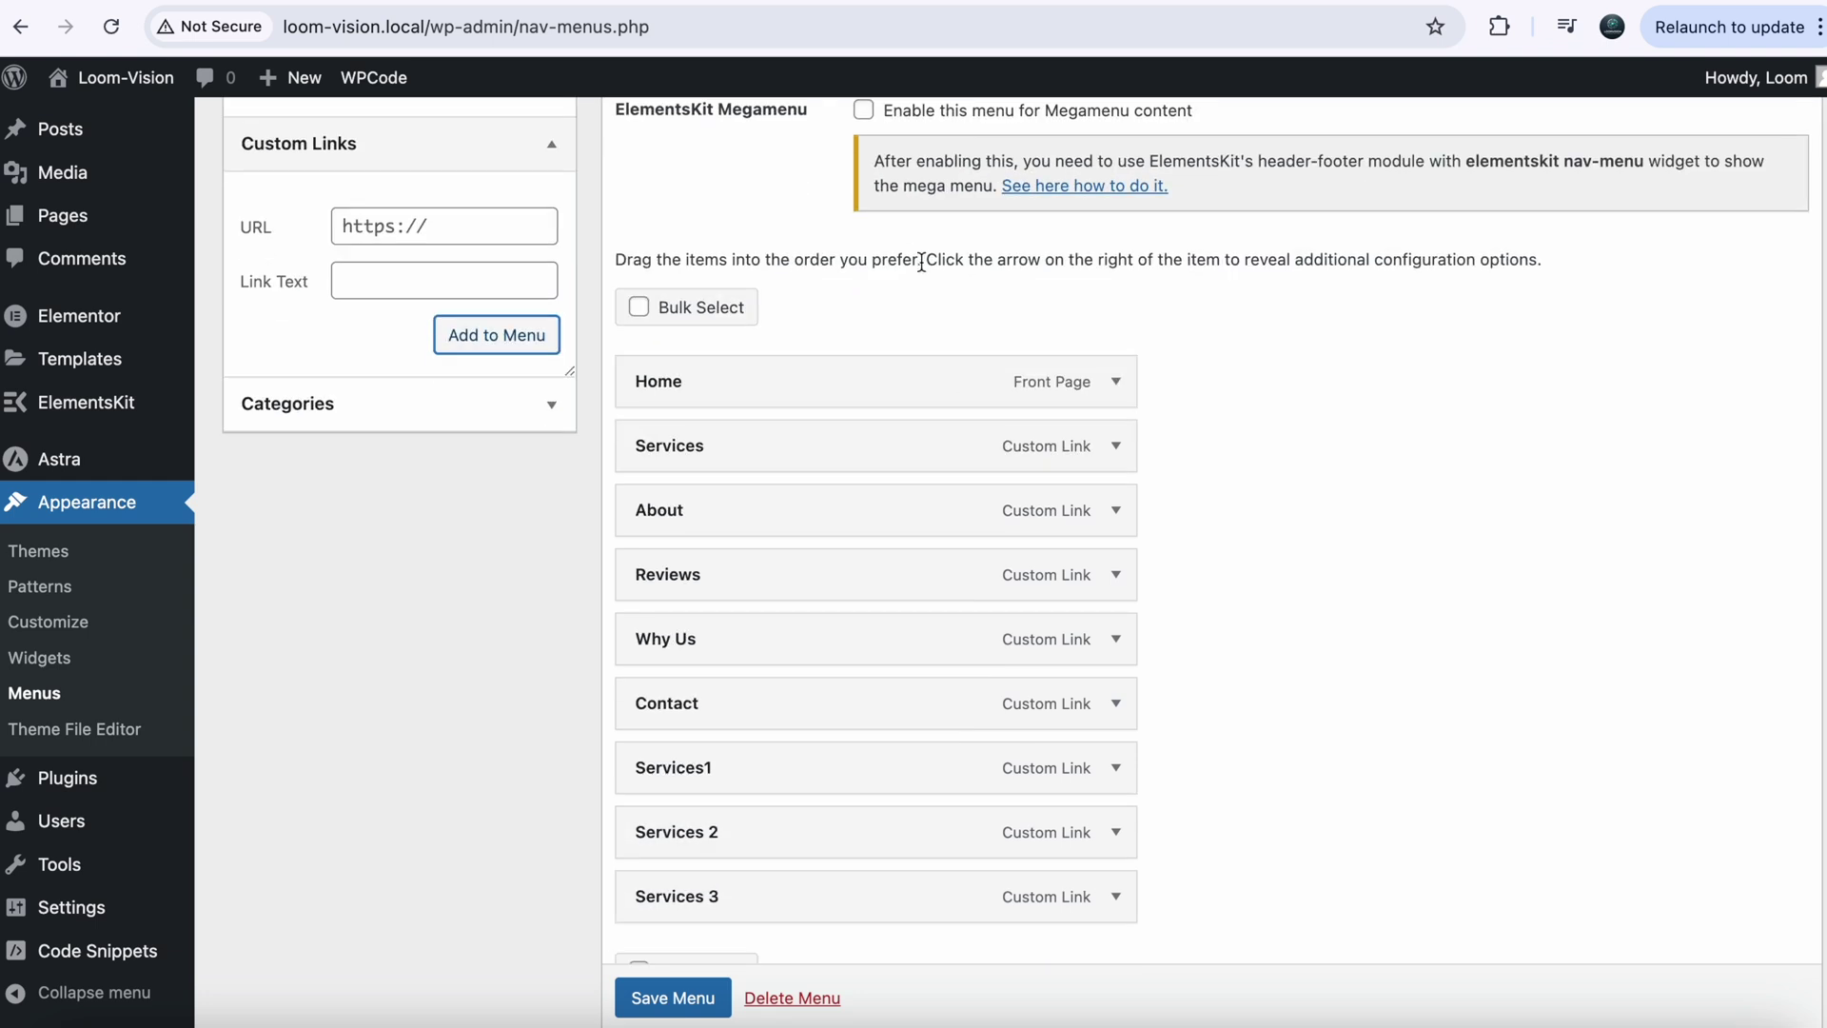
drag(843, 680, 904, 419)
drag(909, 752, 919, 485)
drag(909, 806, 909, 552)
Save the updated Primary menu.
click(1740, 3)
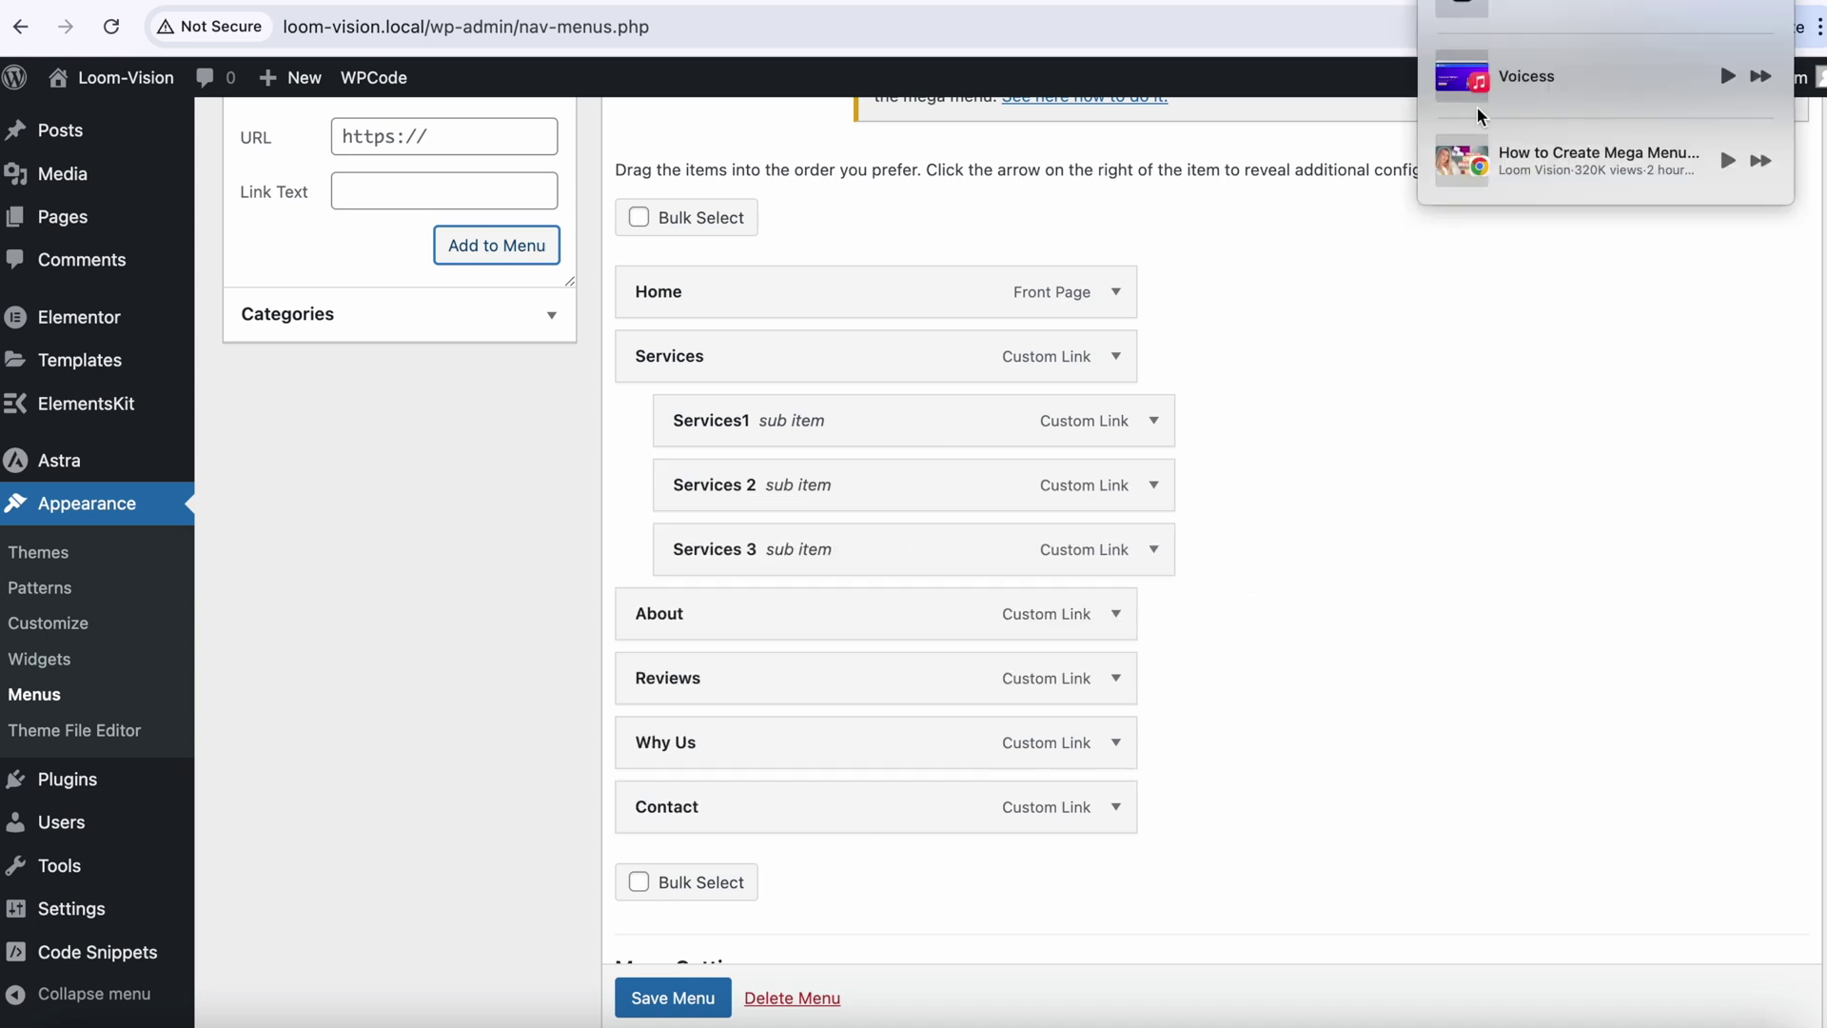
scroll(1195, 664, down, 1)
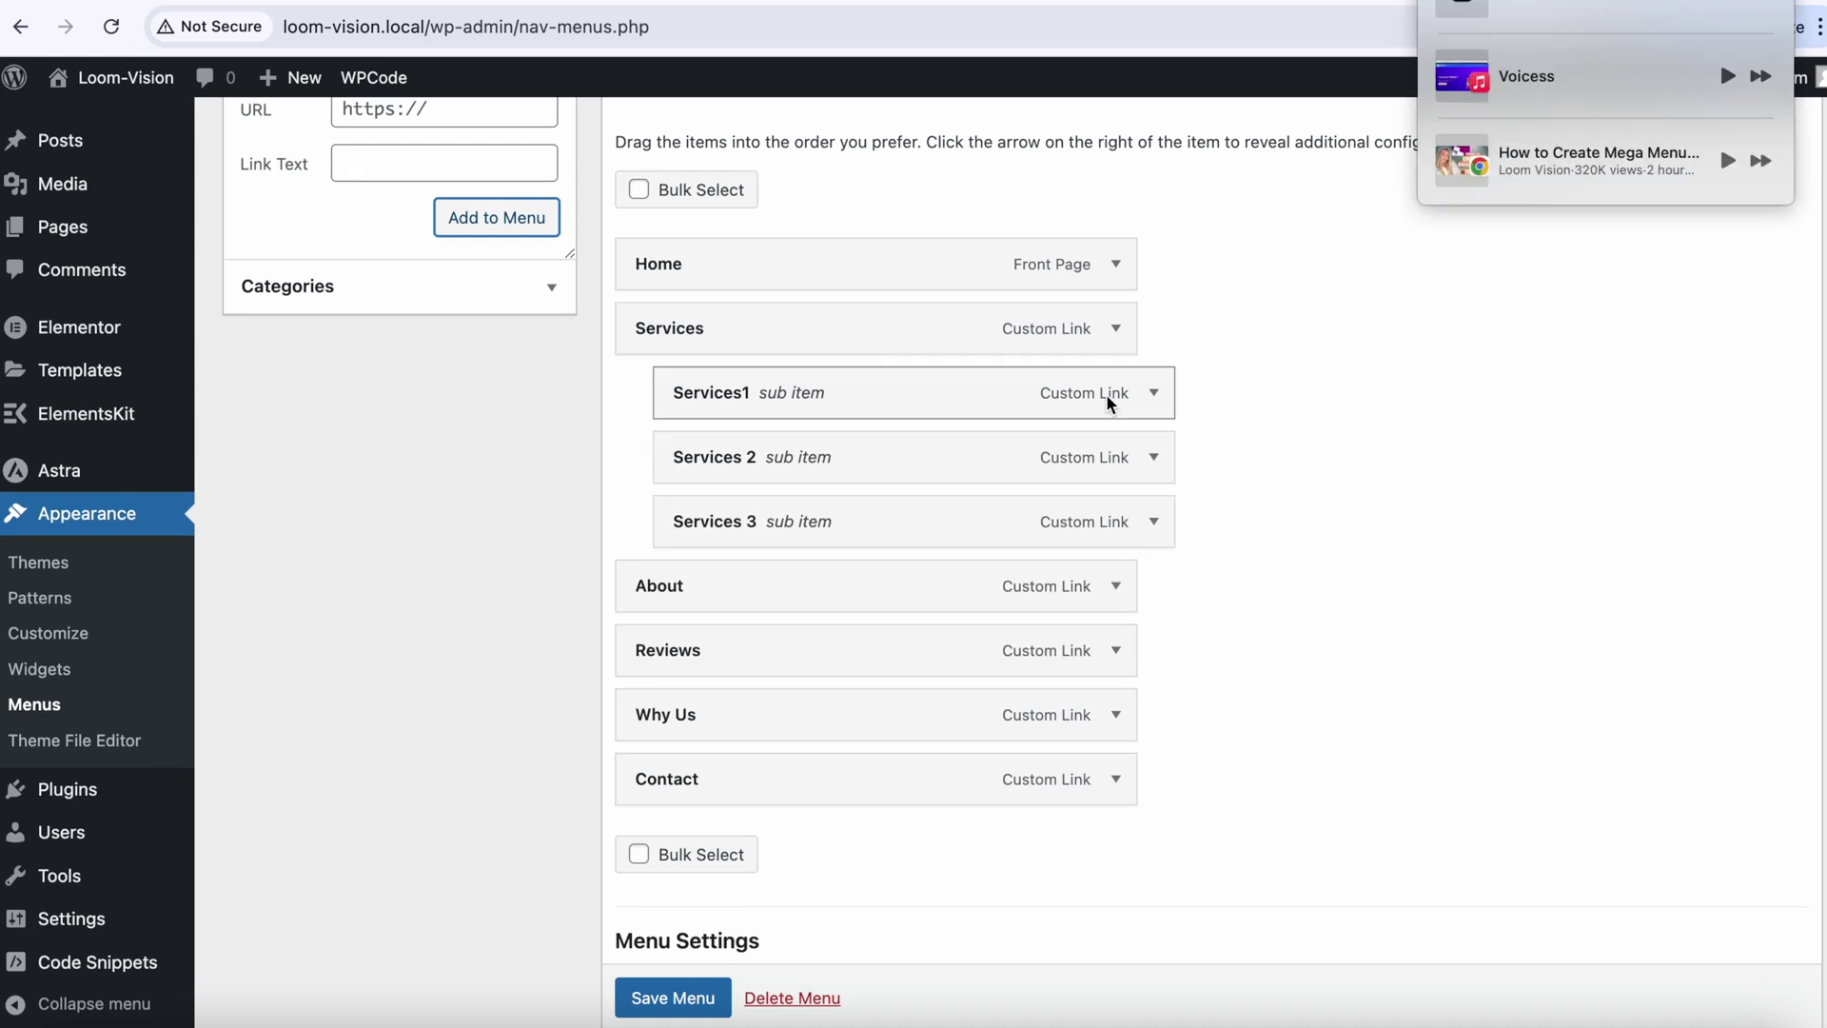
click(1248, 521)
click(674, 1000)
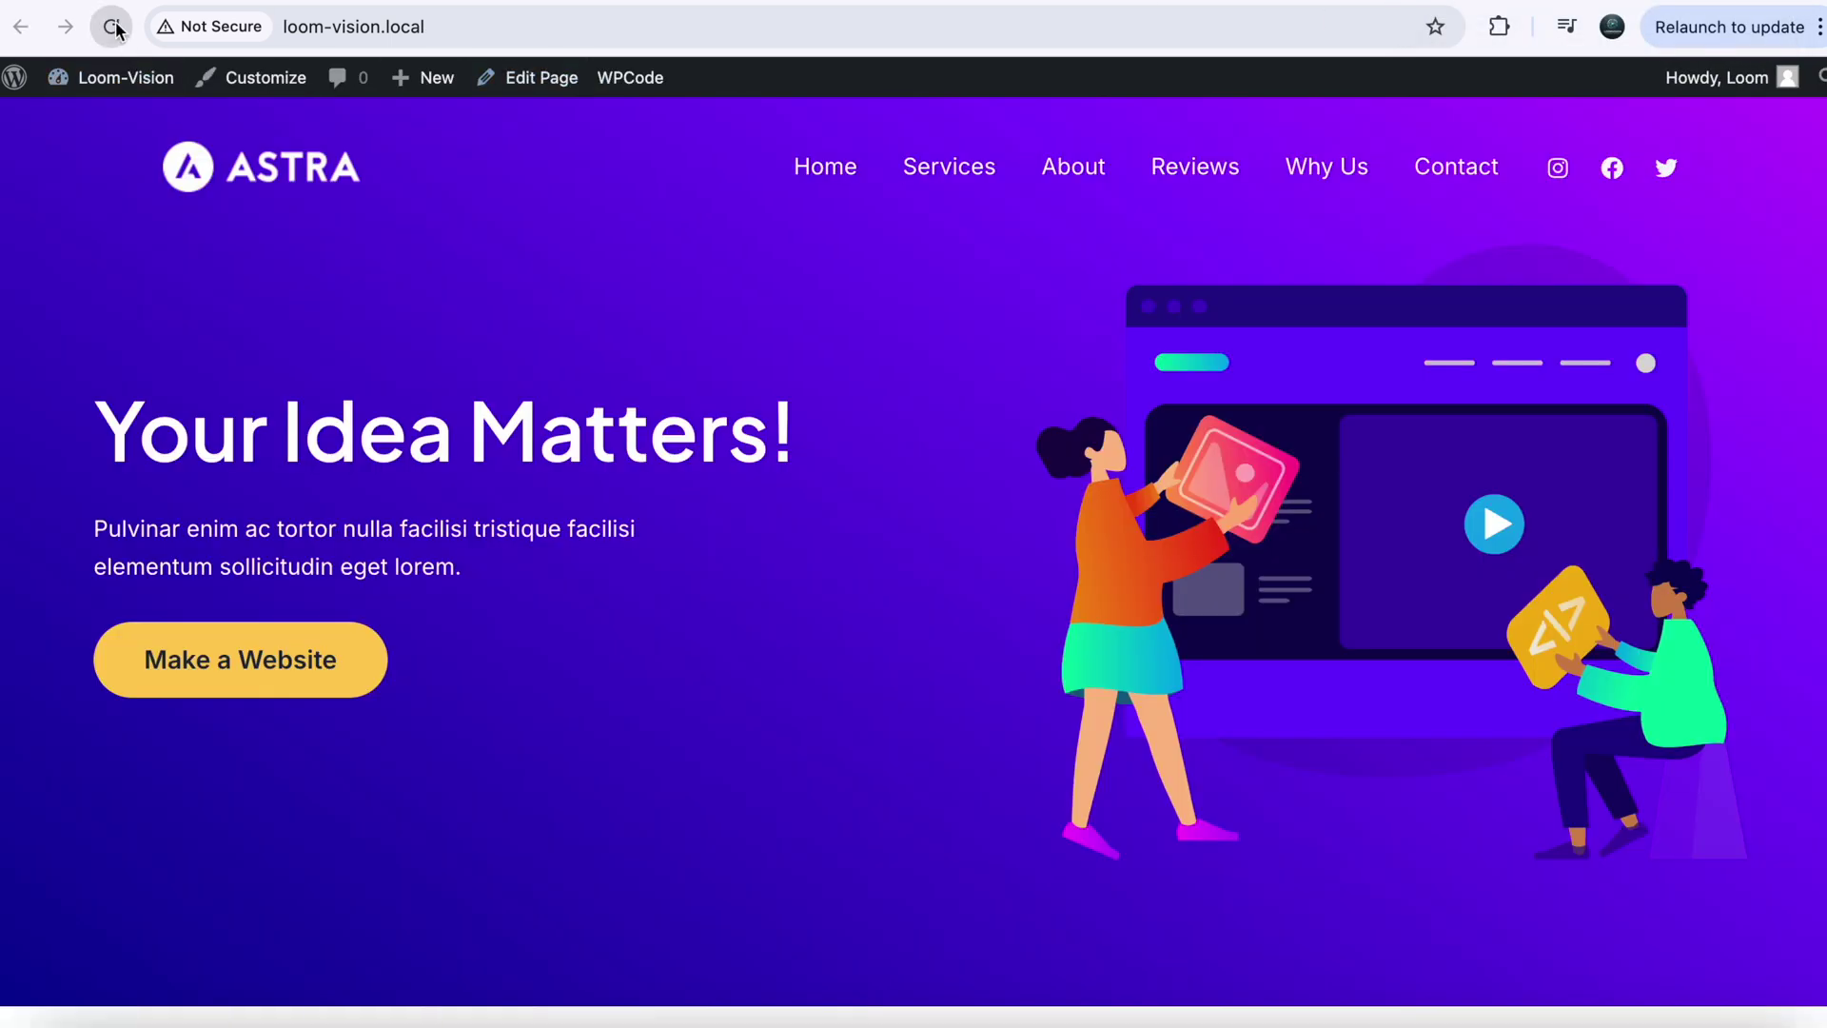
mouse_move(956, 172)
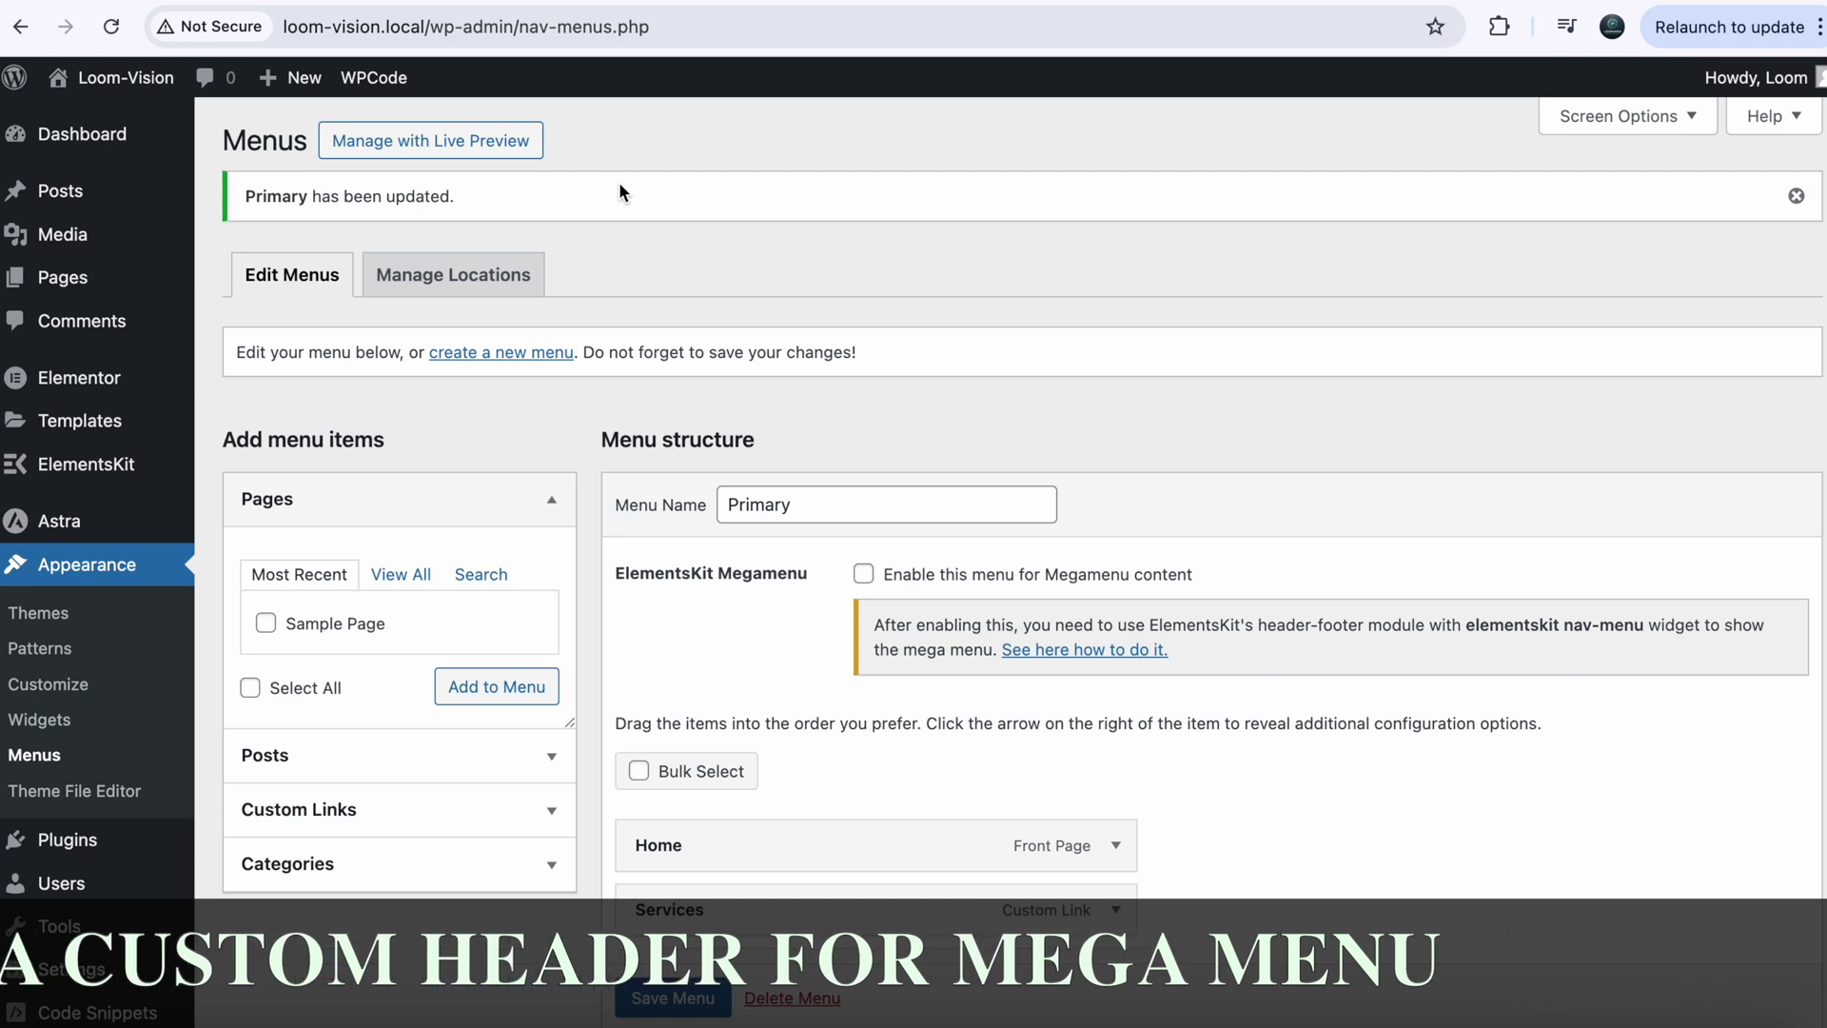
Create an ElementsKit header template 'Header Temp' for the Entire Site and activate it.
mouse_move(113, 469)
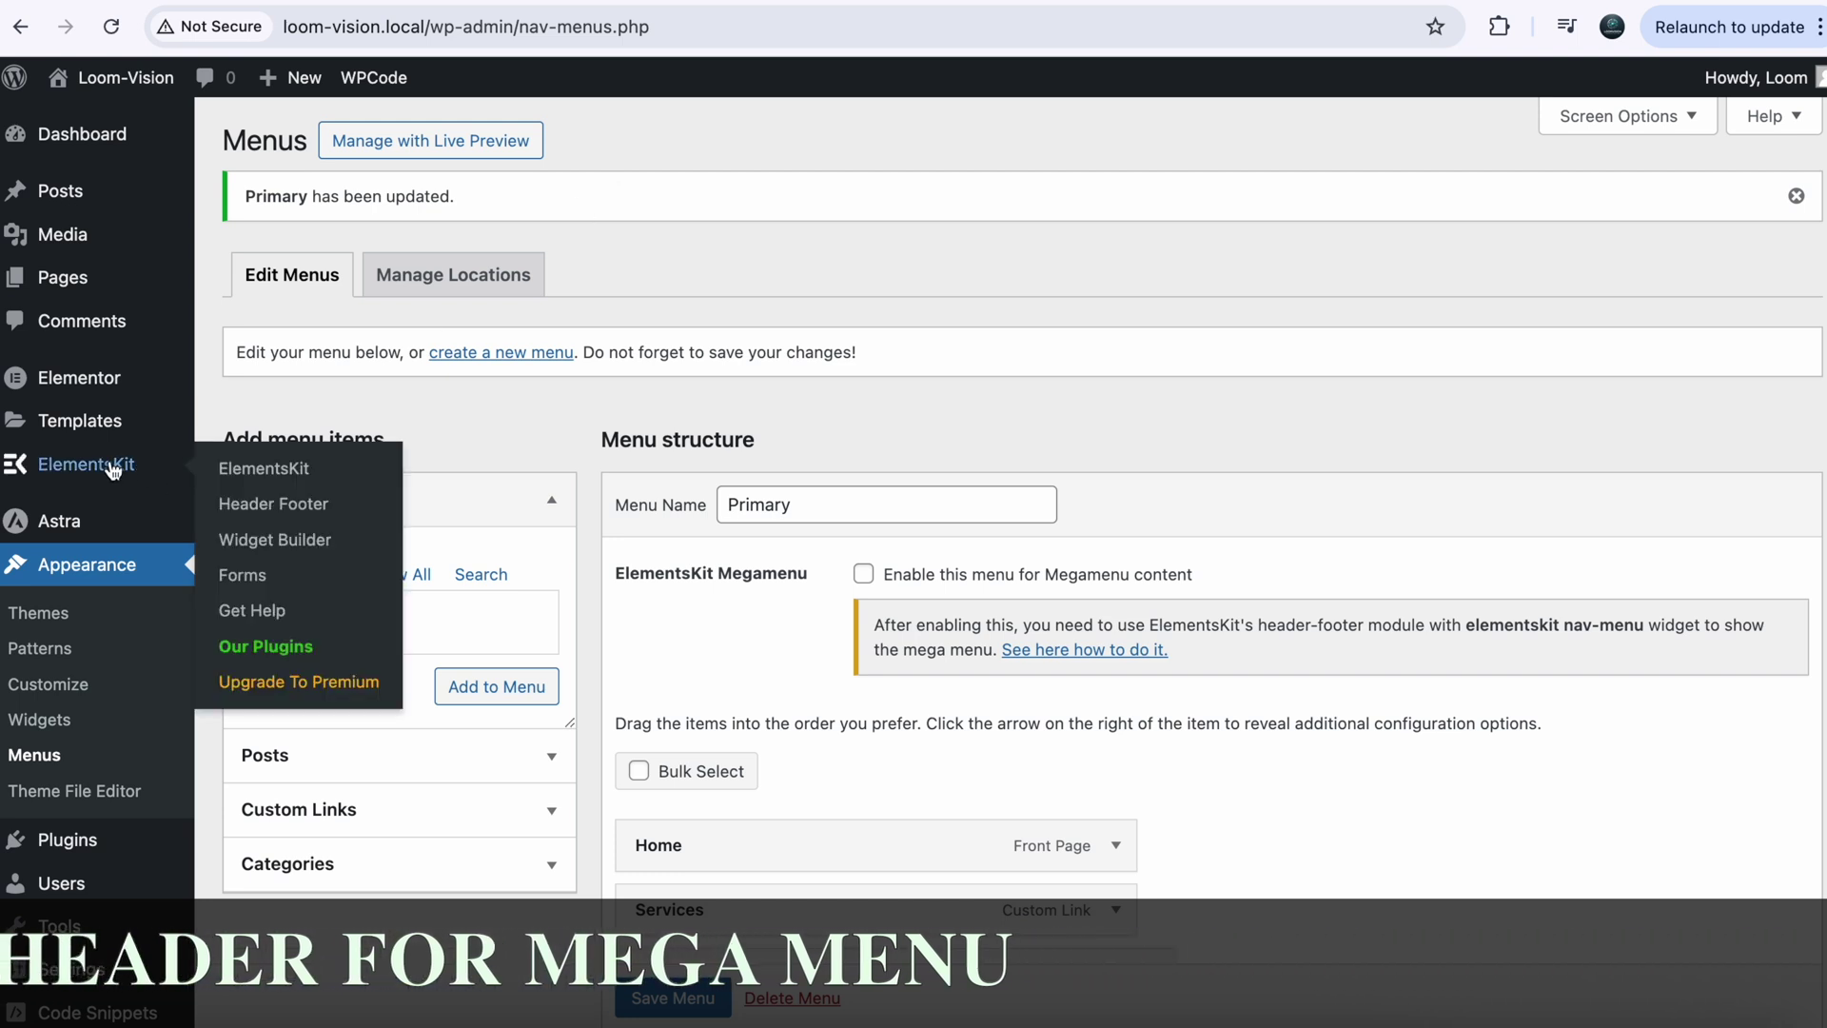
click(276, 505)
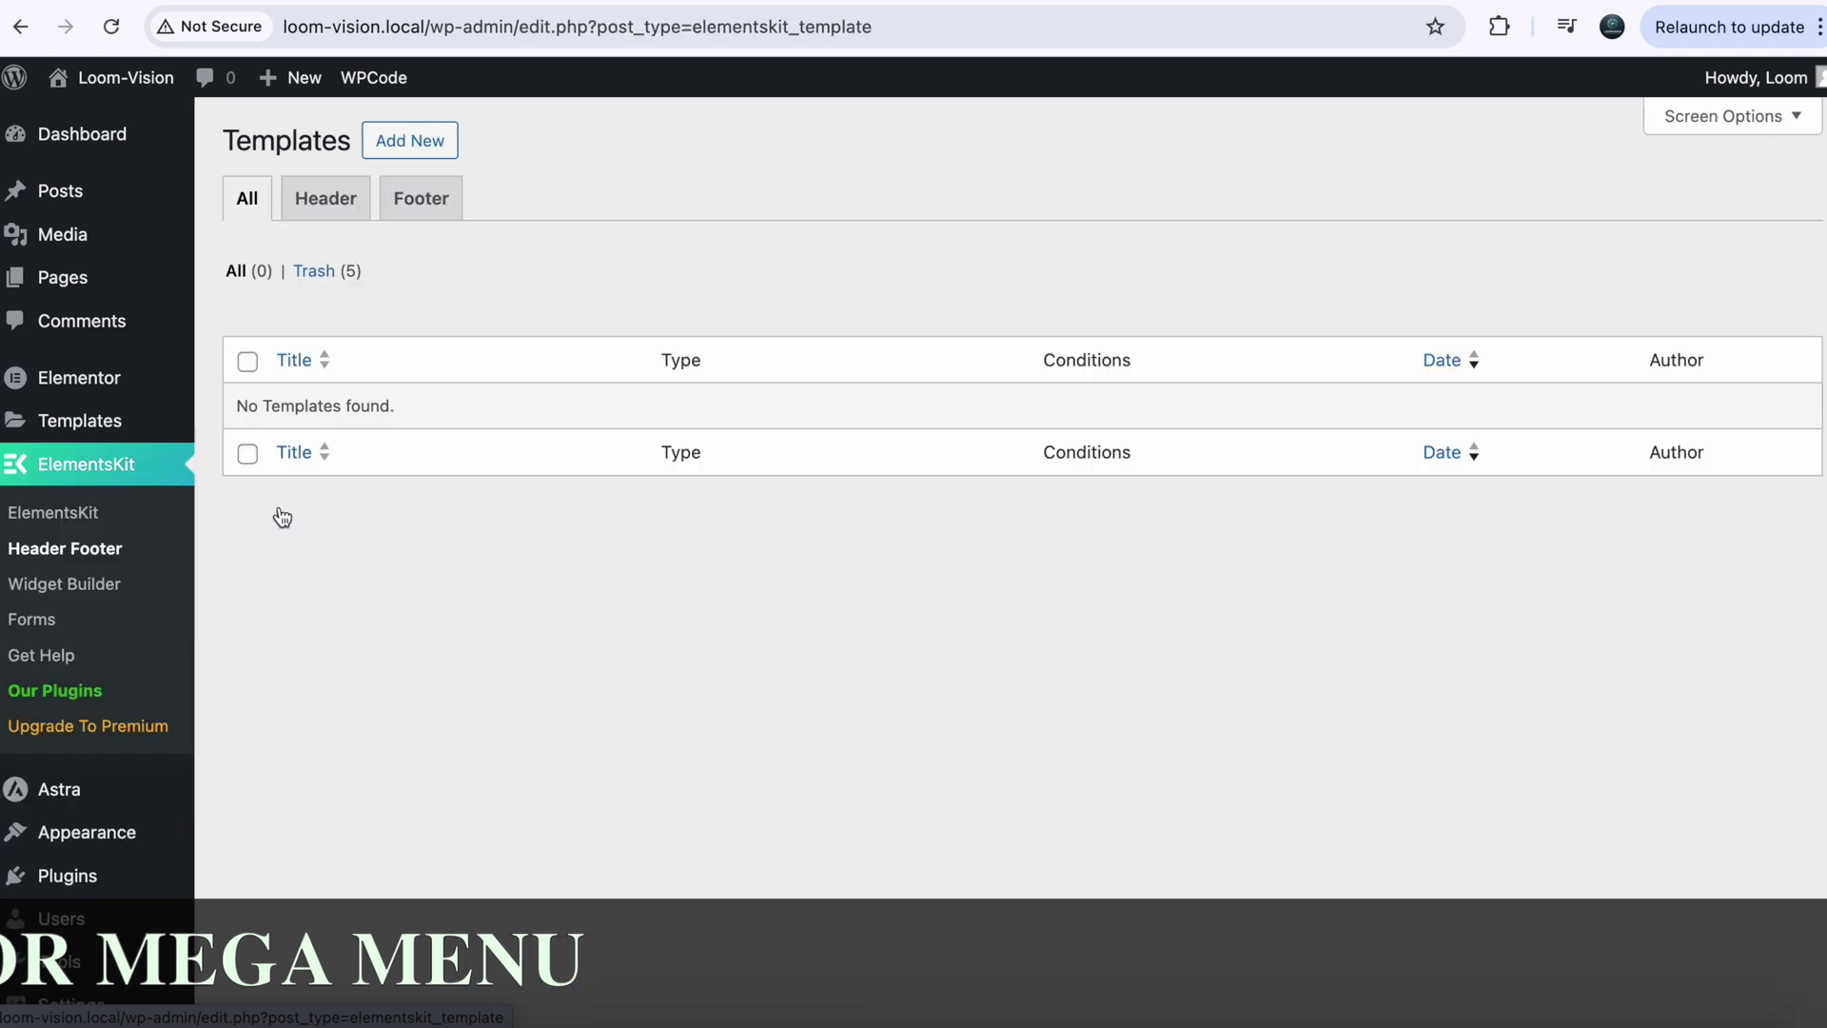
click(329, 199)
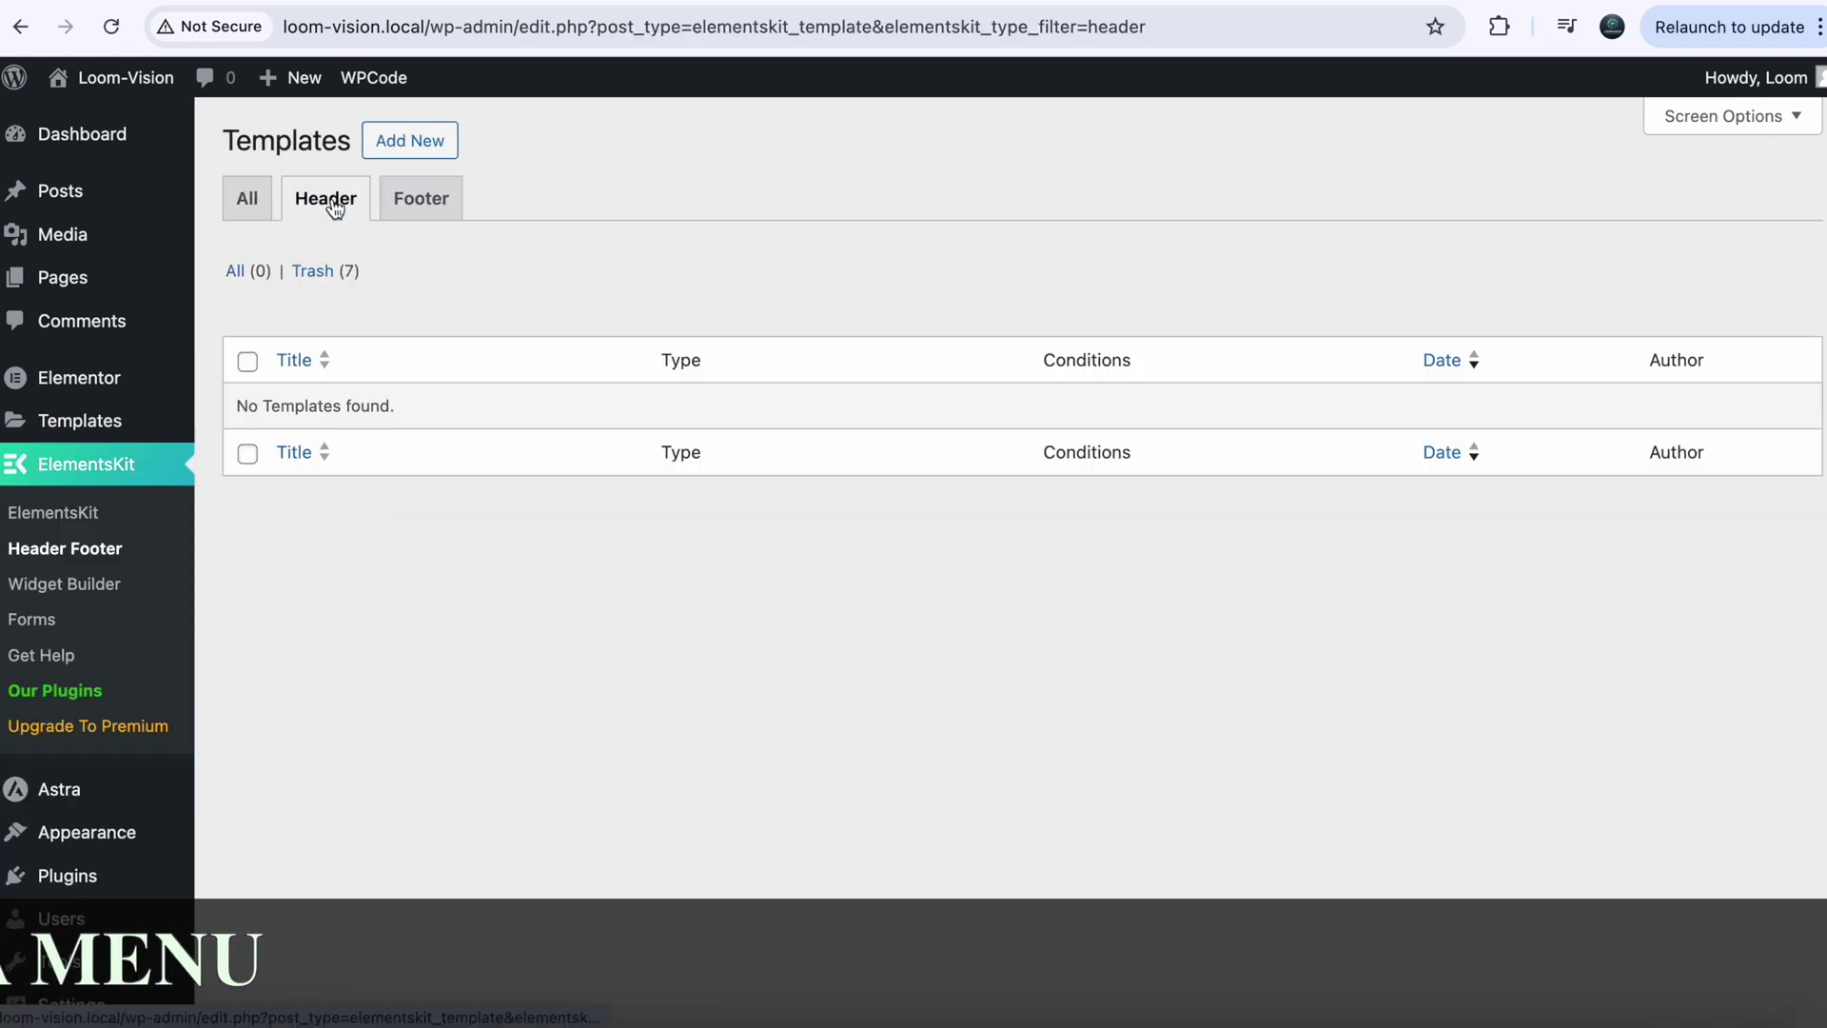
click(387, 159)
click(837, 333)
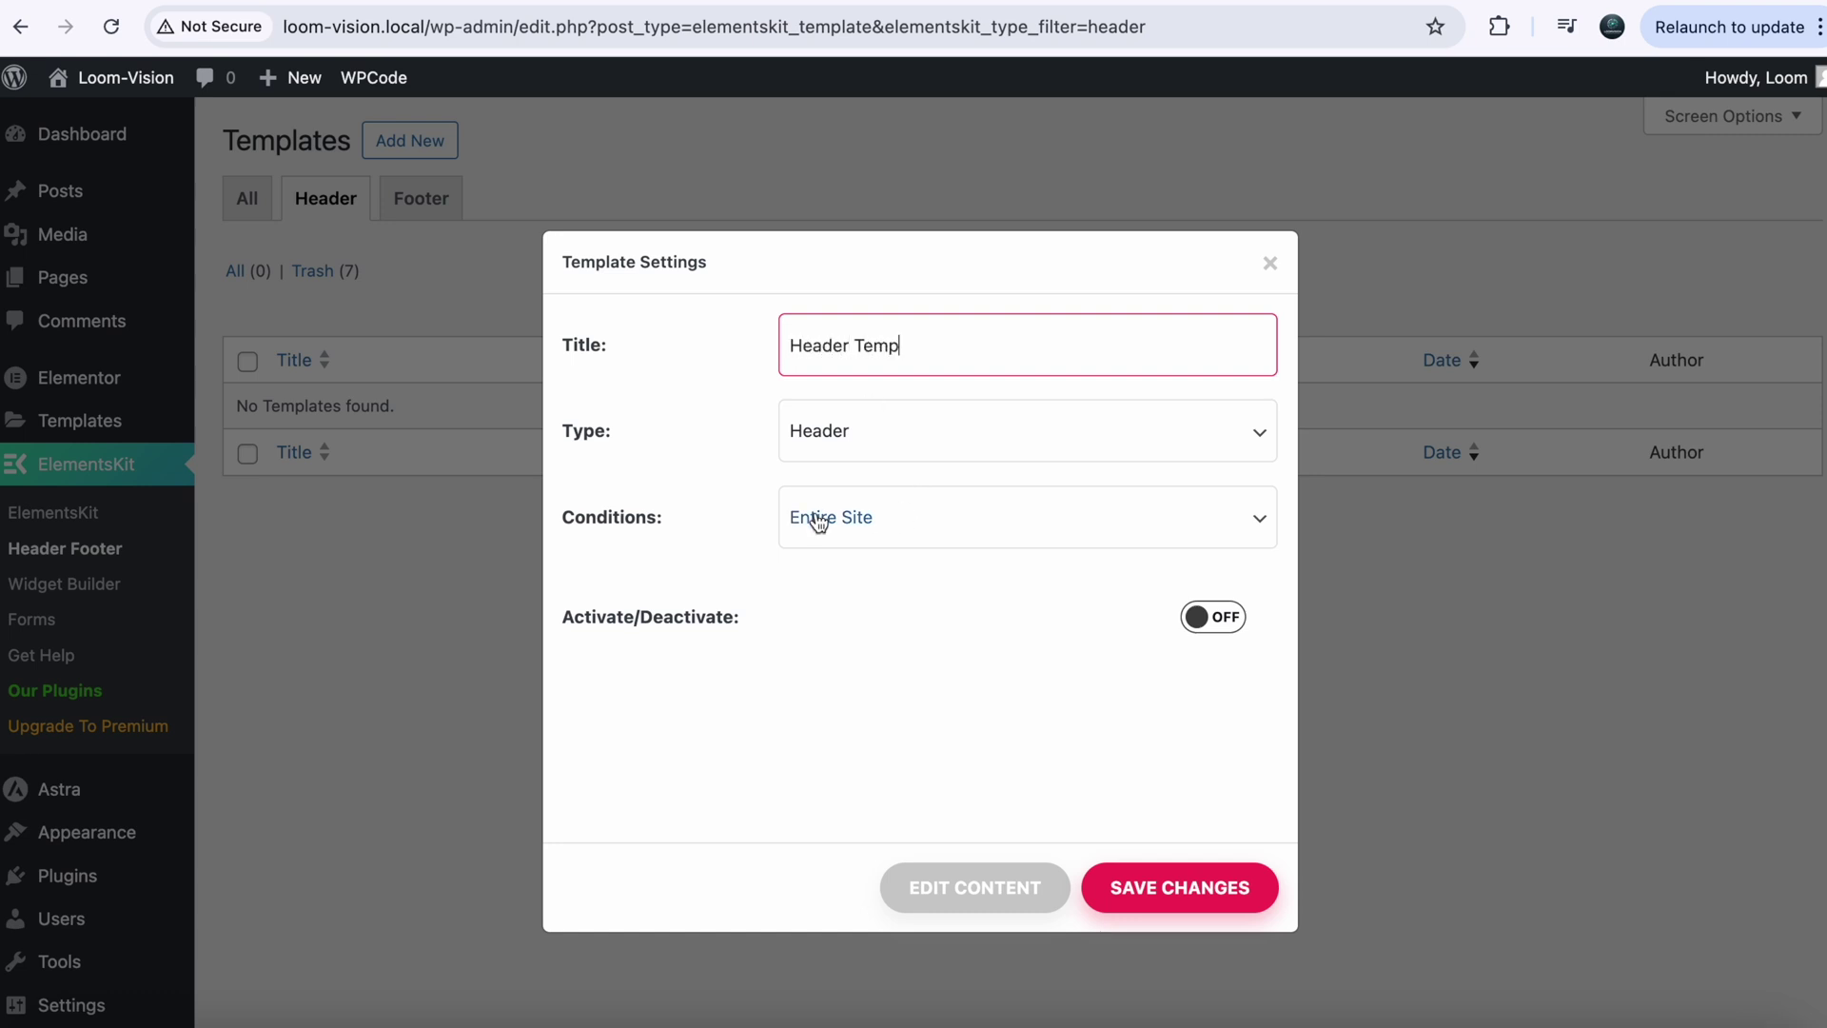
click(1158, 544)
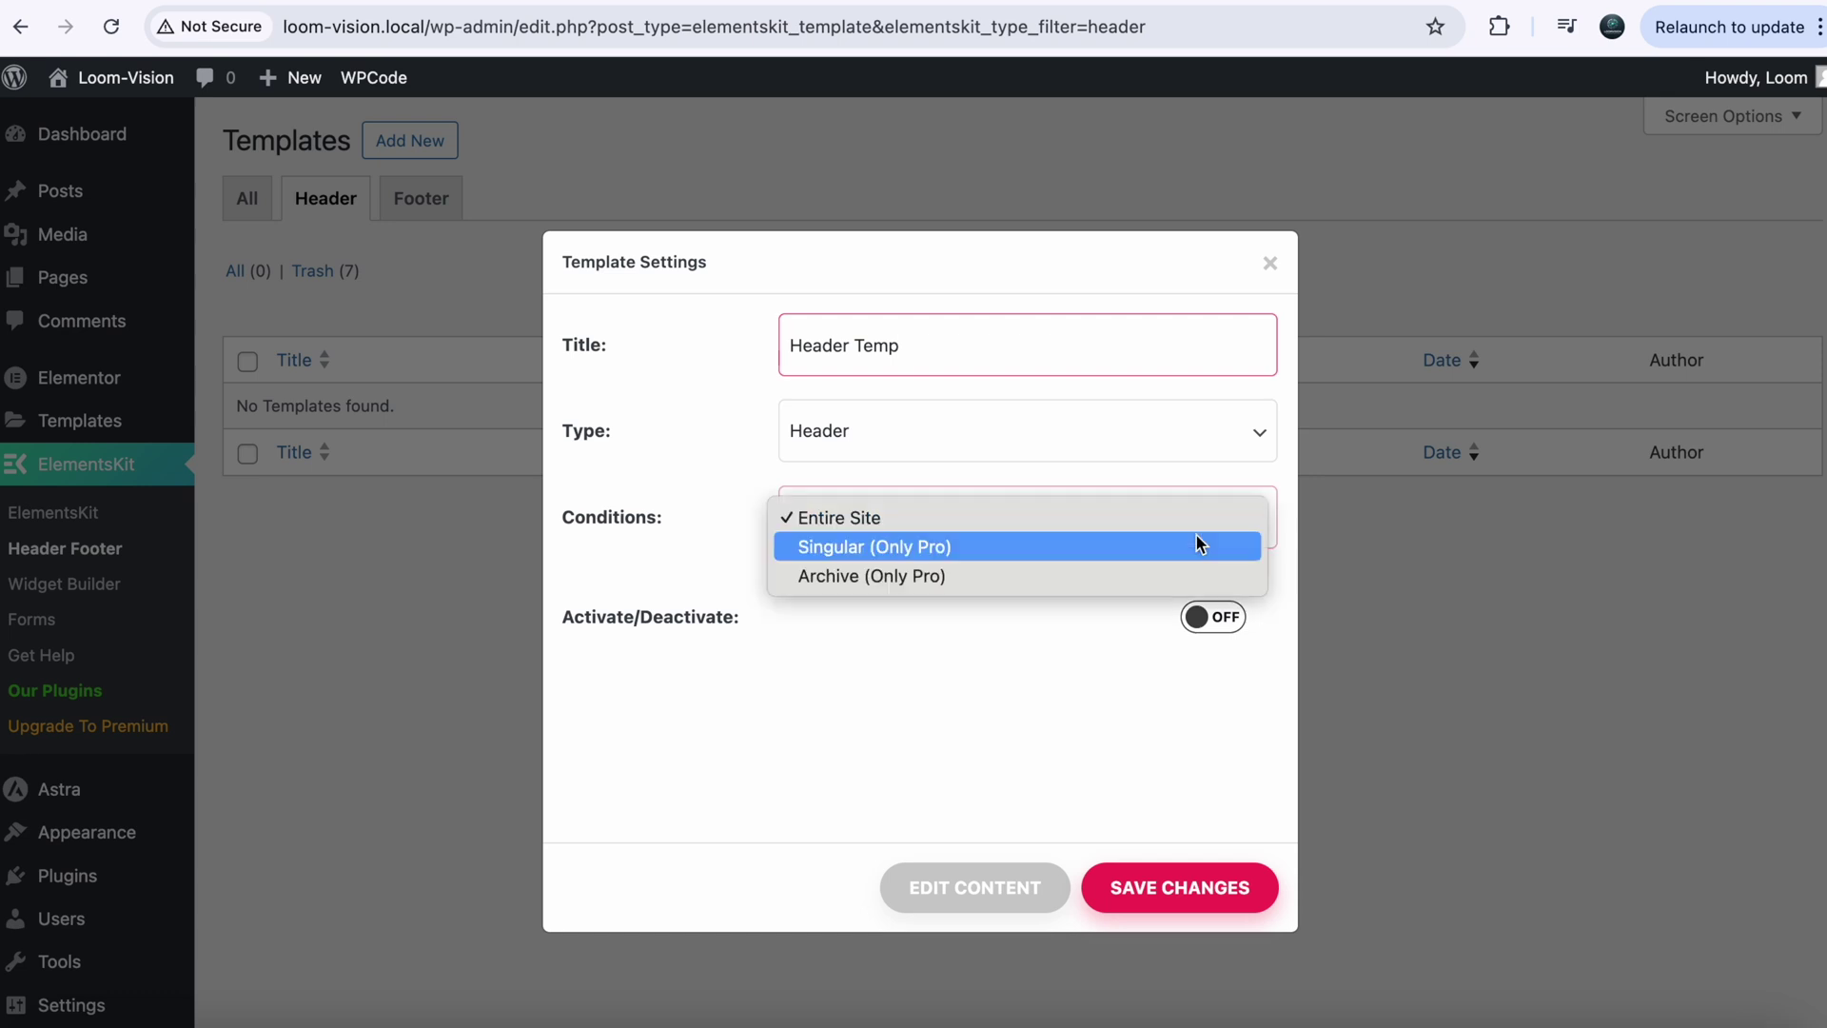
click(906, 517)
click(1209, 621)
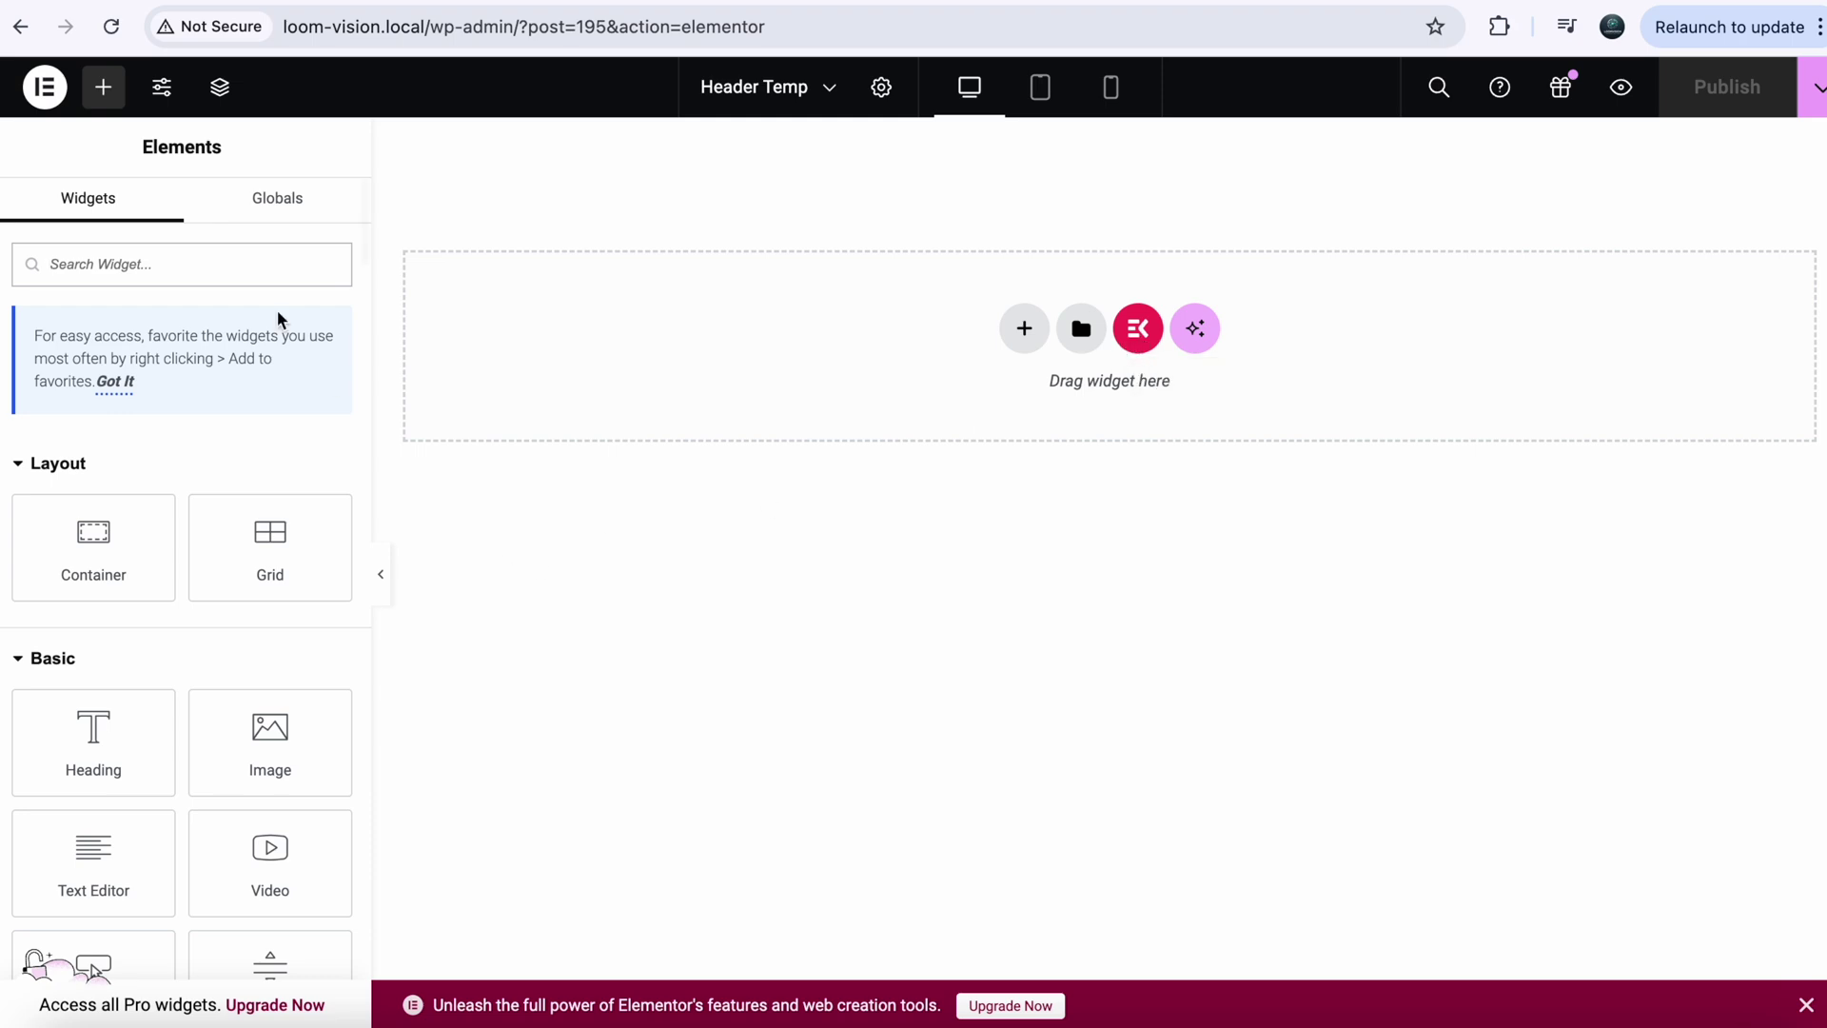
Insert the ElementsKit library's Header – Section 4 design from the Header category.
click(1140, 330)
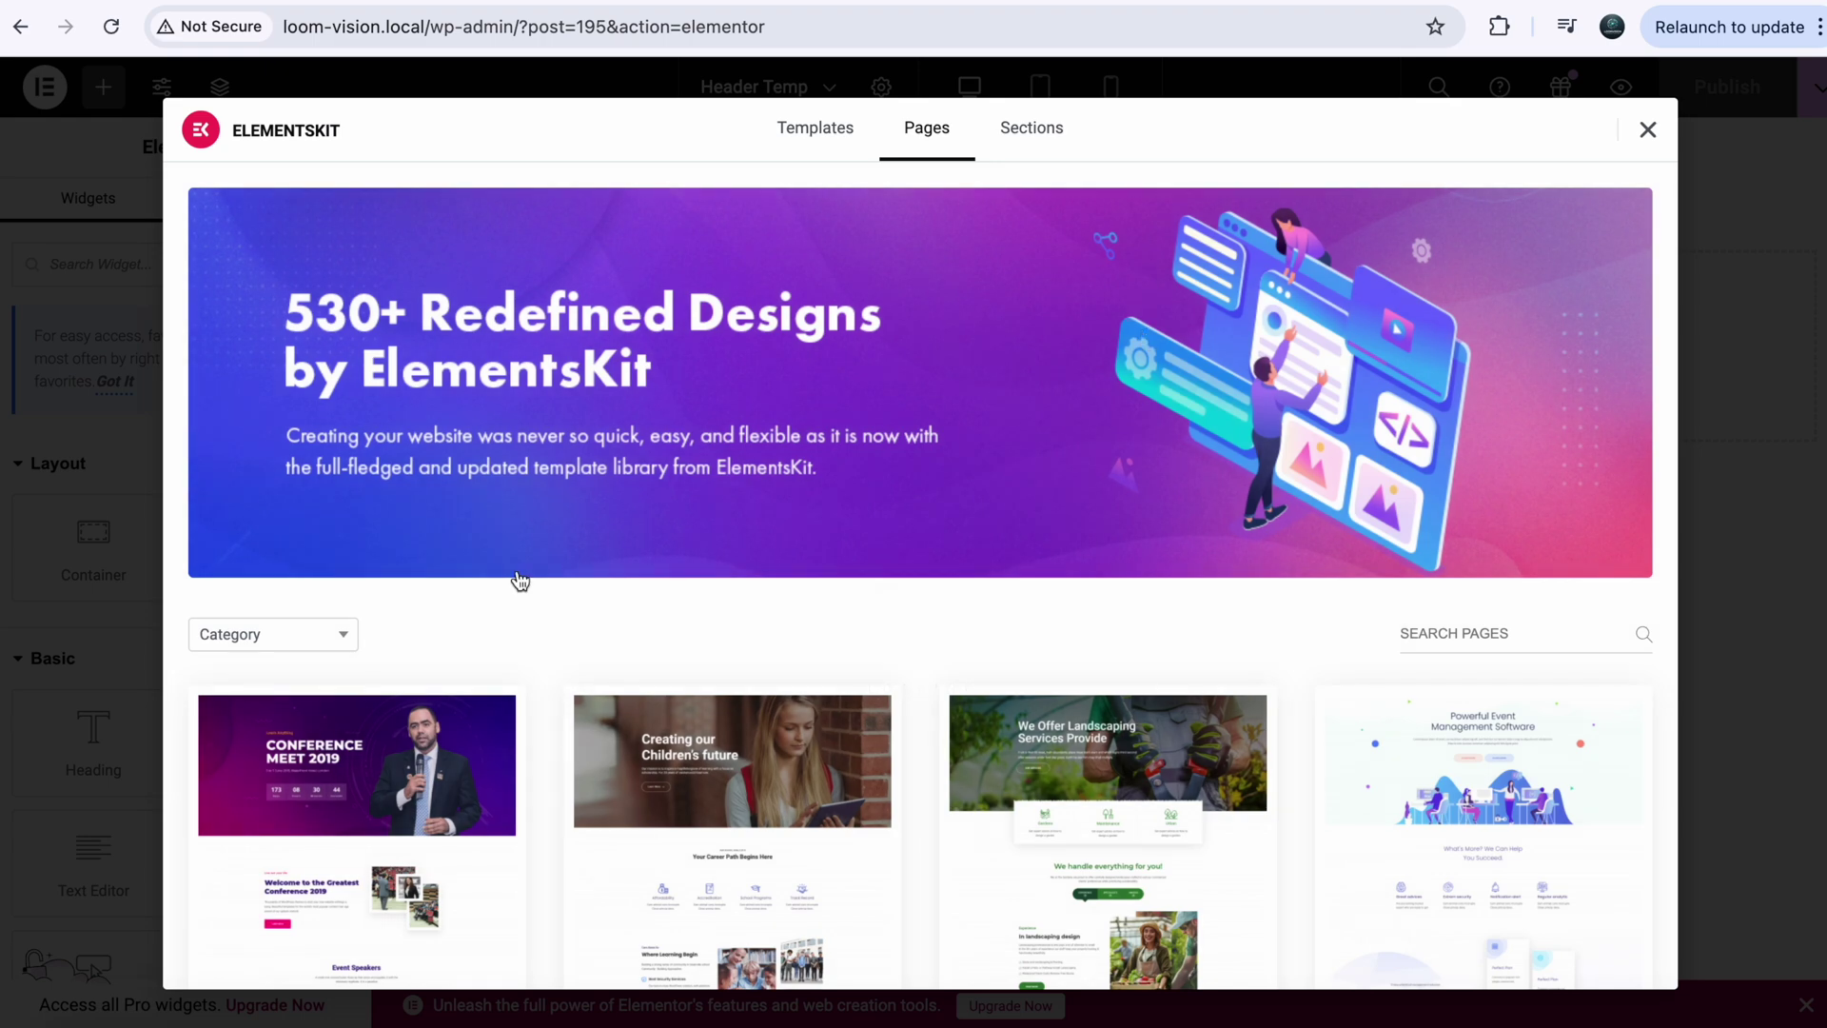
scroll(409, 599, down, 1)
click(338, 578)
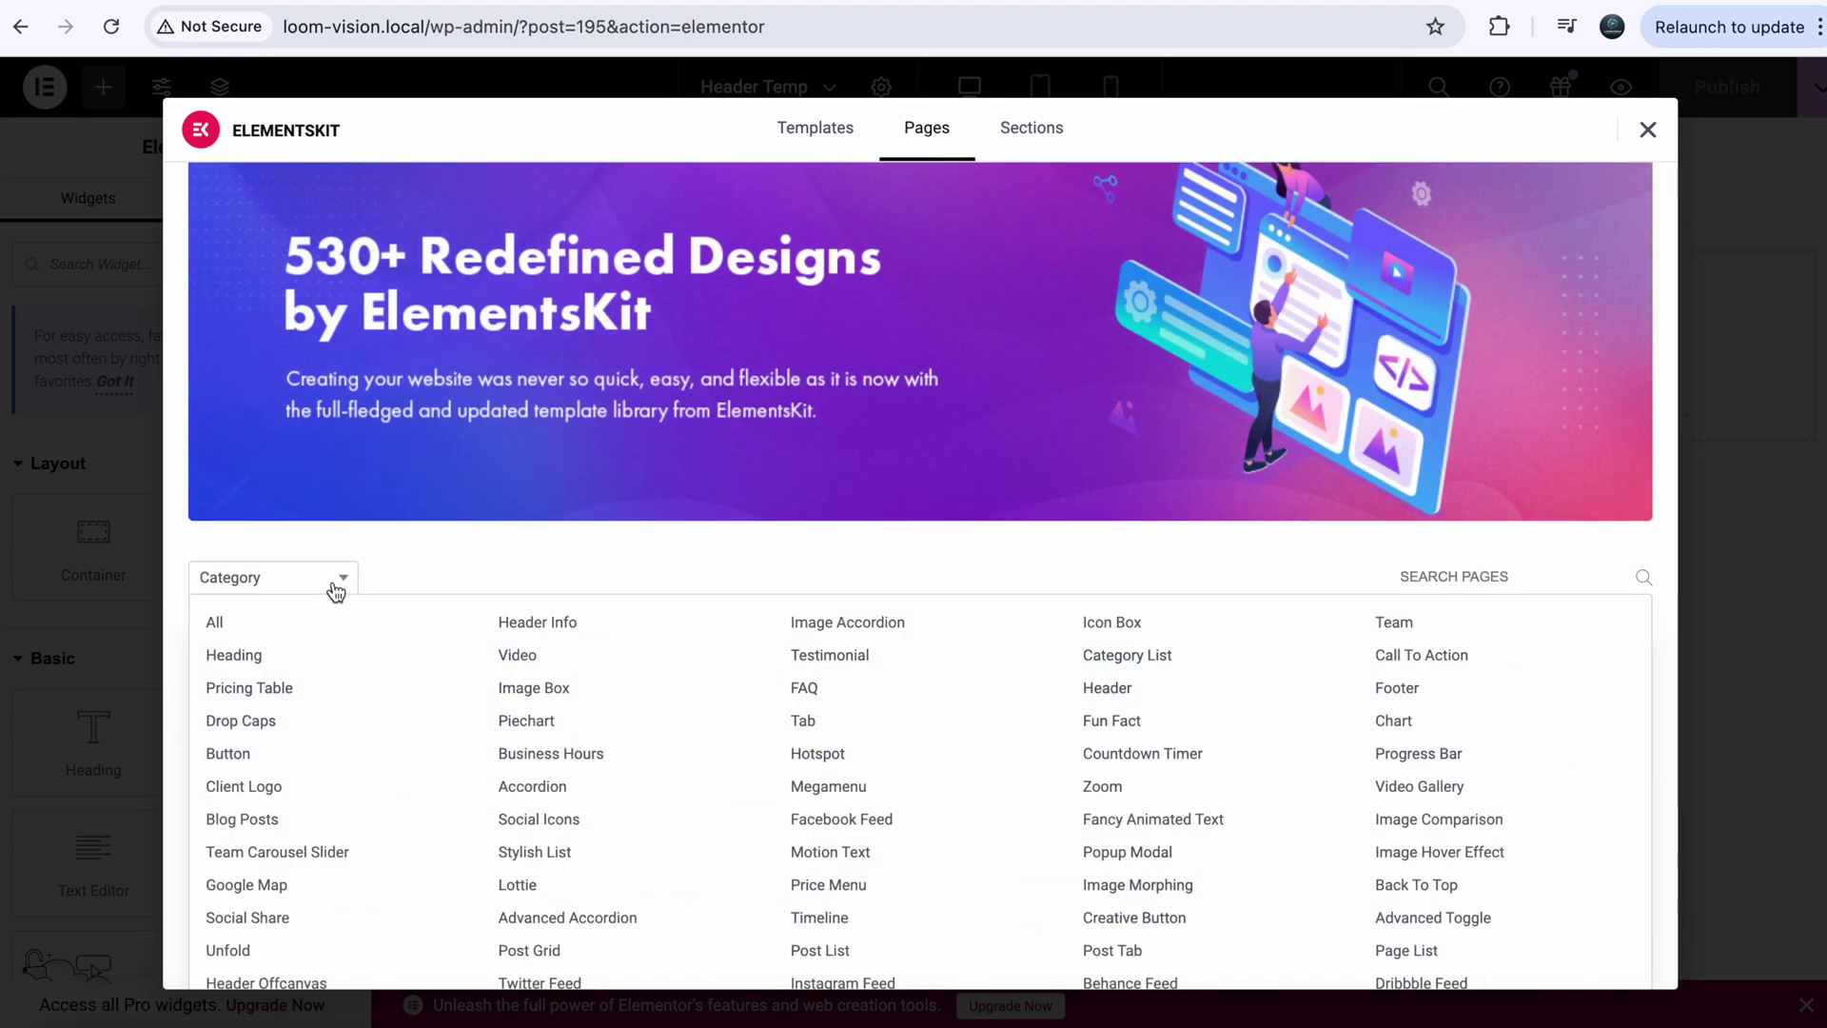
click(1117, 694)
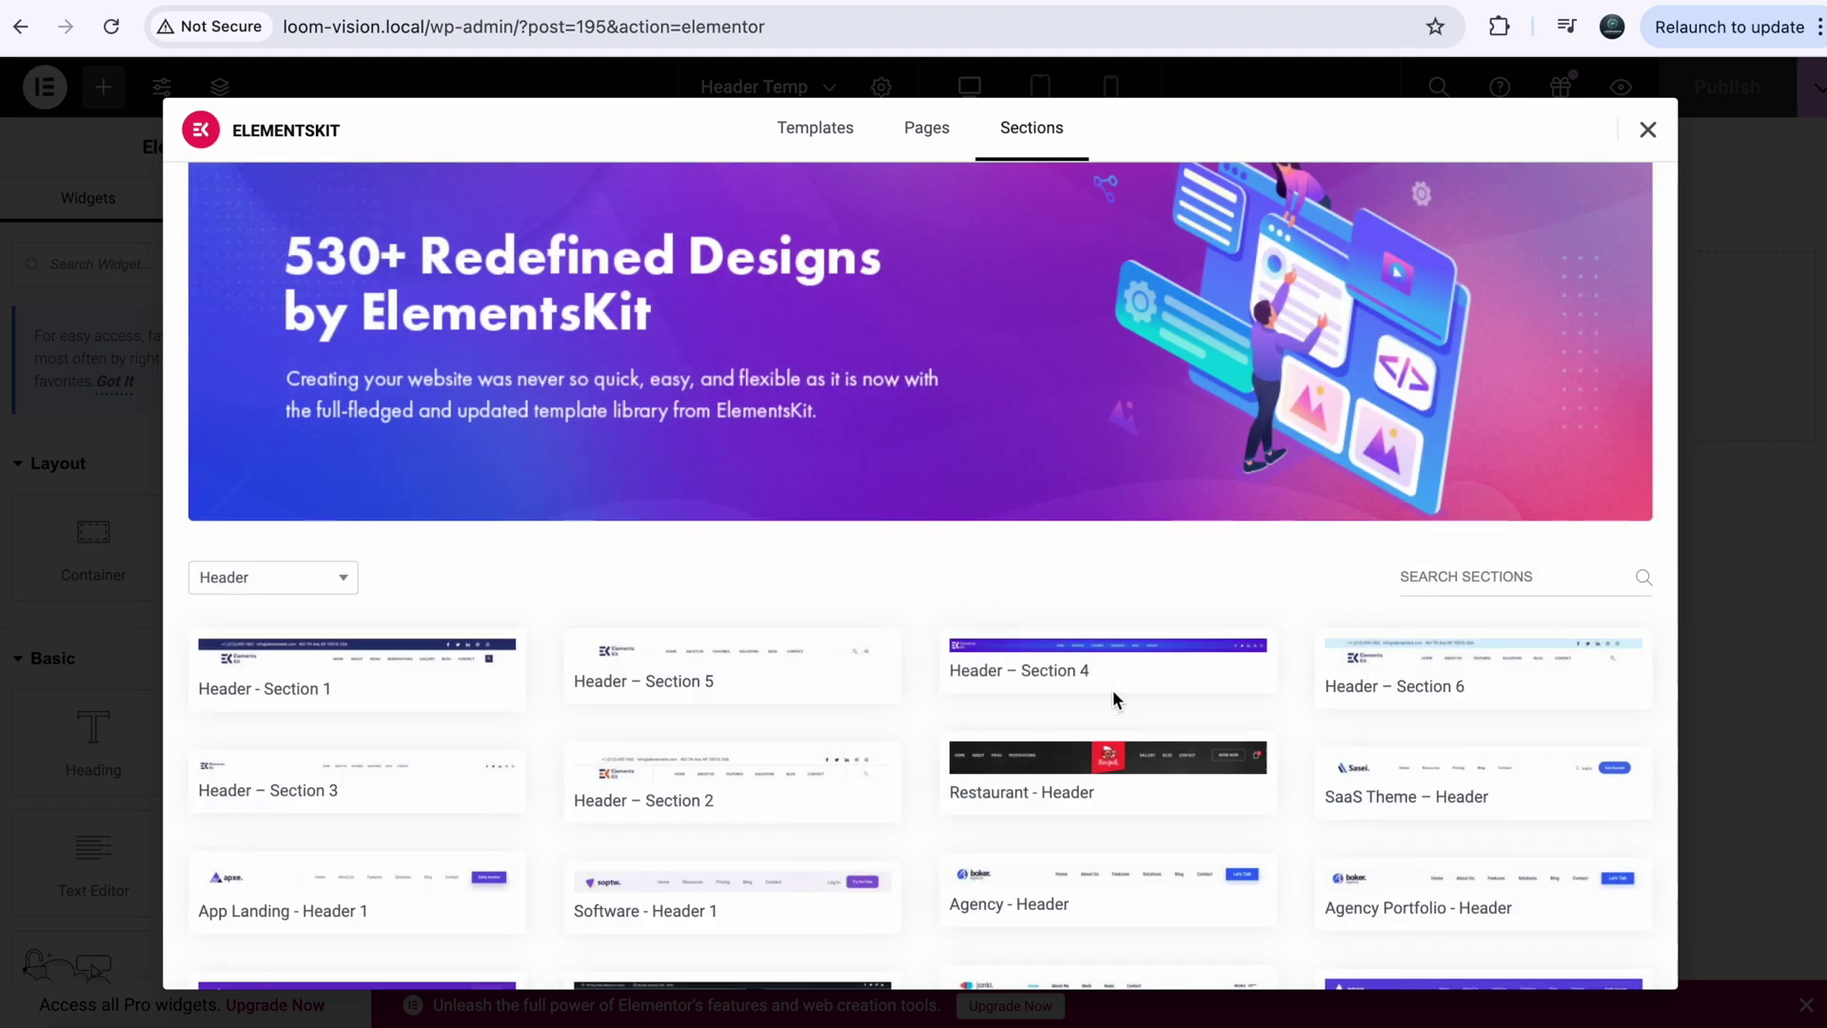
mouse_move(1085, 669)
click(1009, 677)
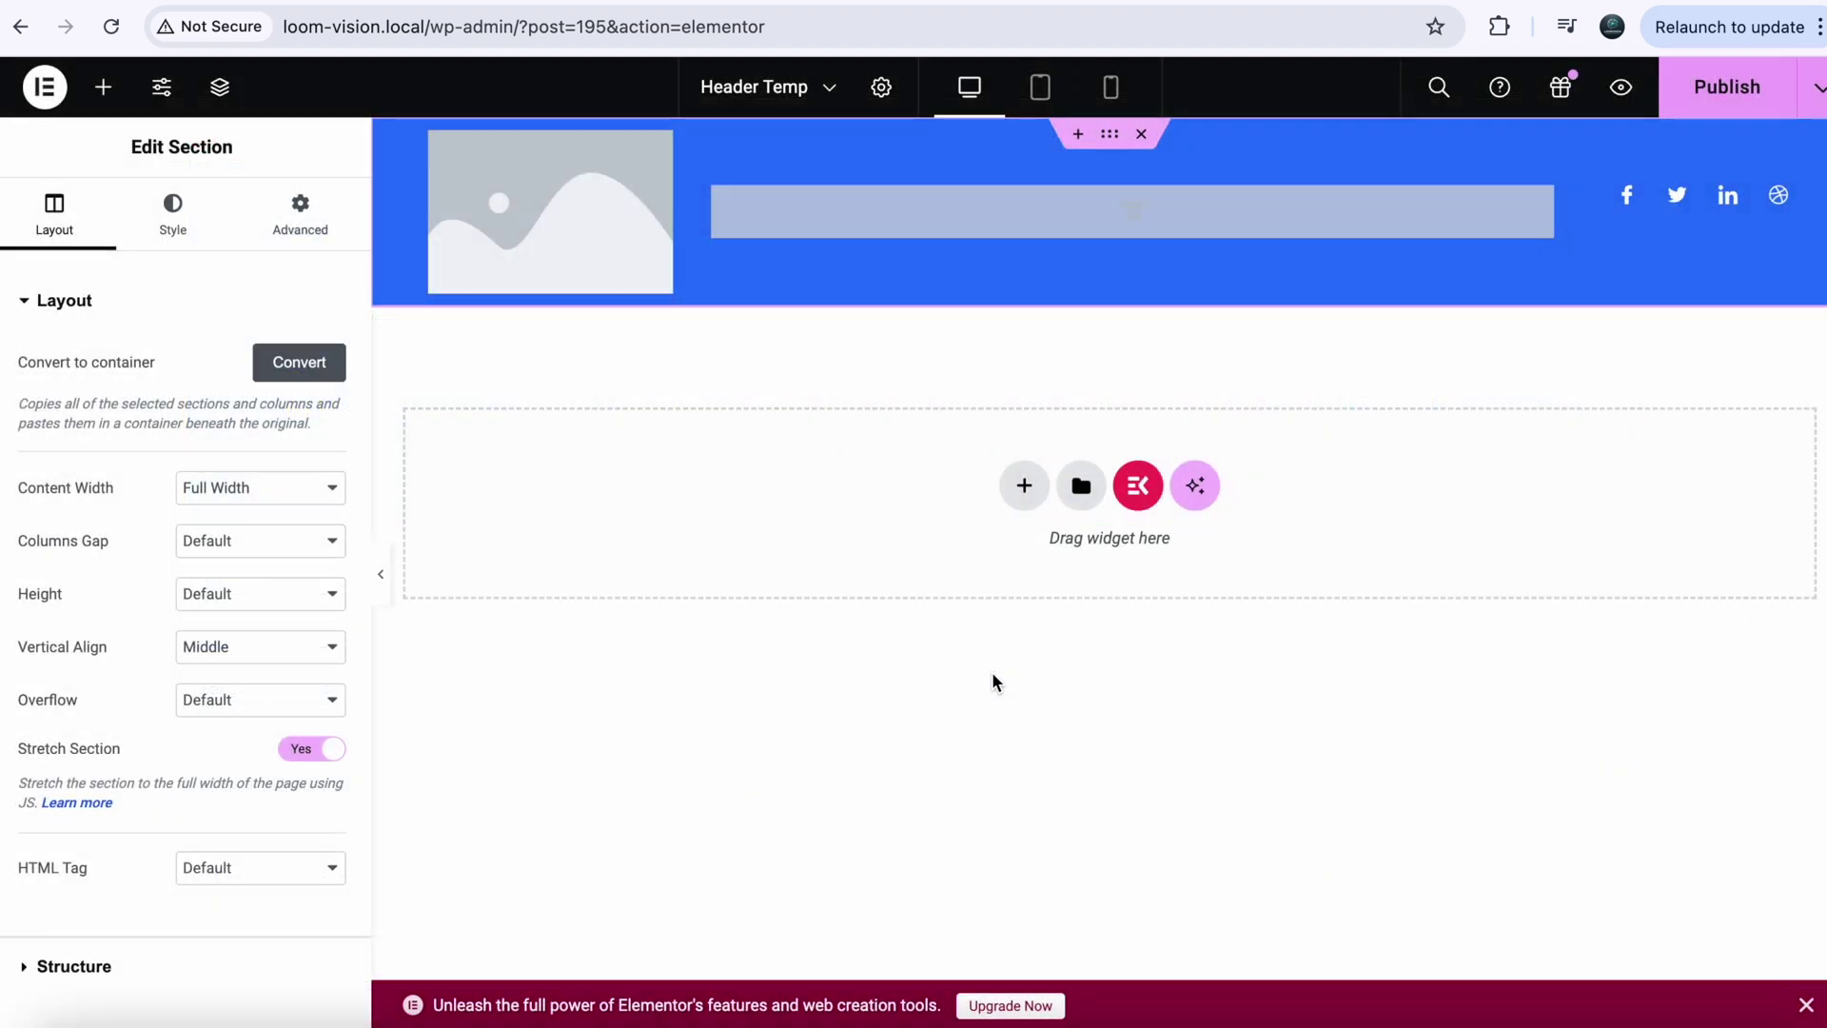
Set the header's logo to the ASTRA image from the media library.
click(551, 277)
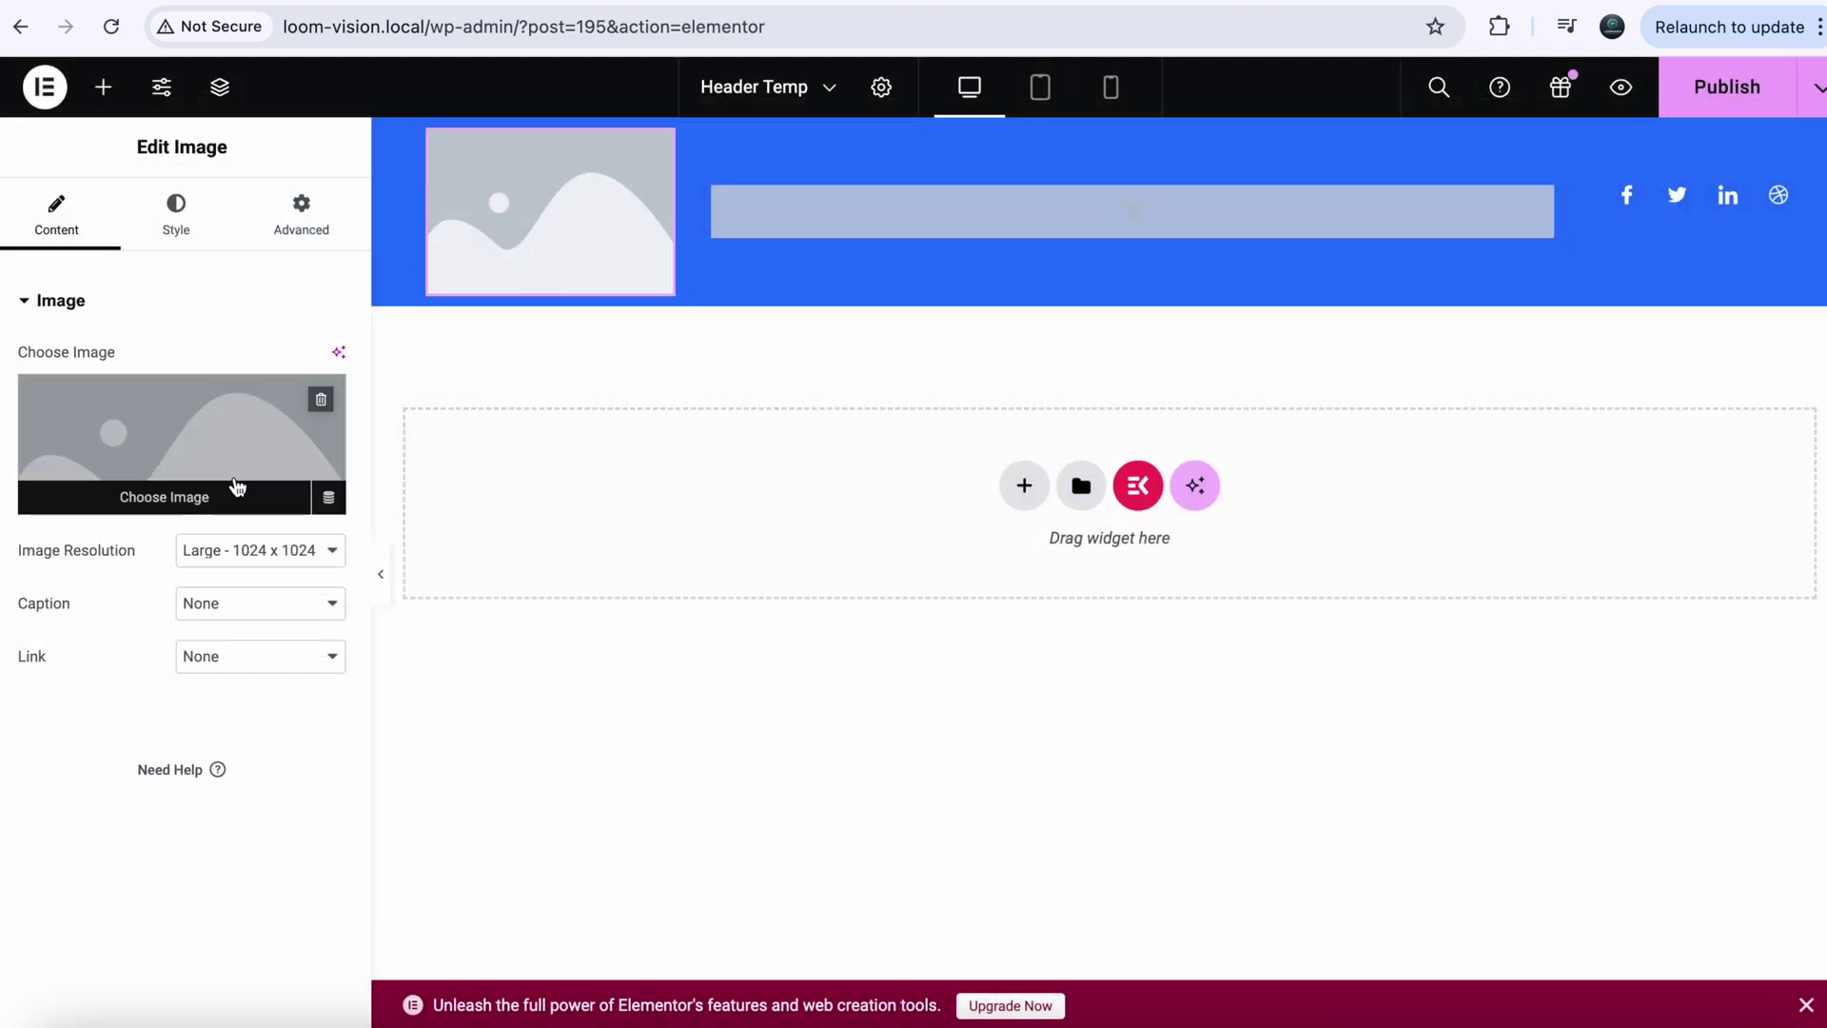
click(233, 487)
scroll(1319, 702, down, 5)
click(1285, 603)
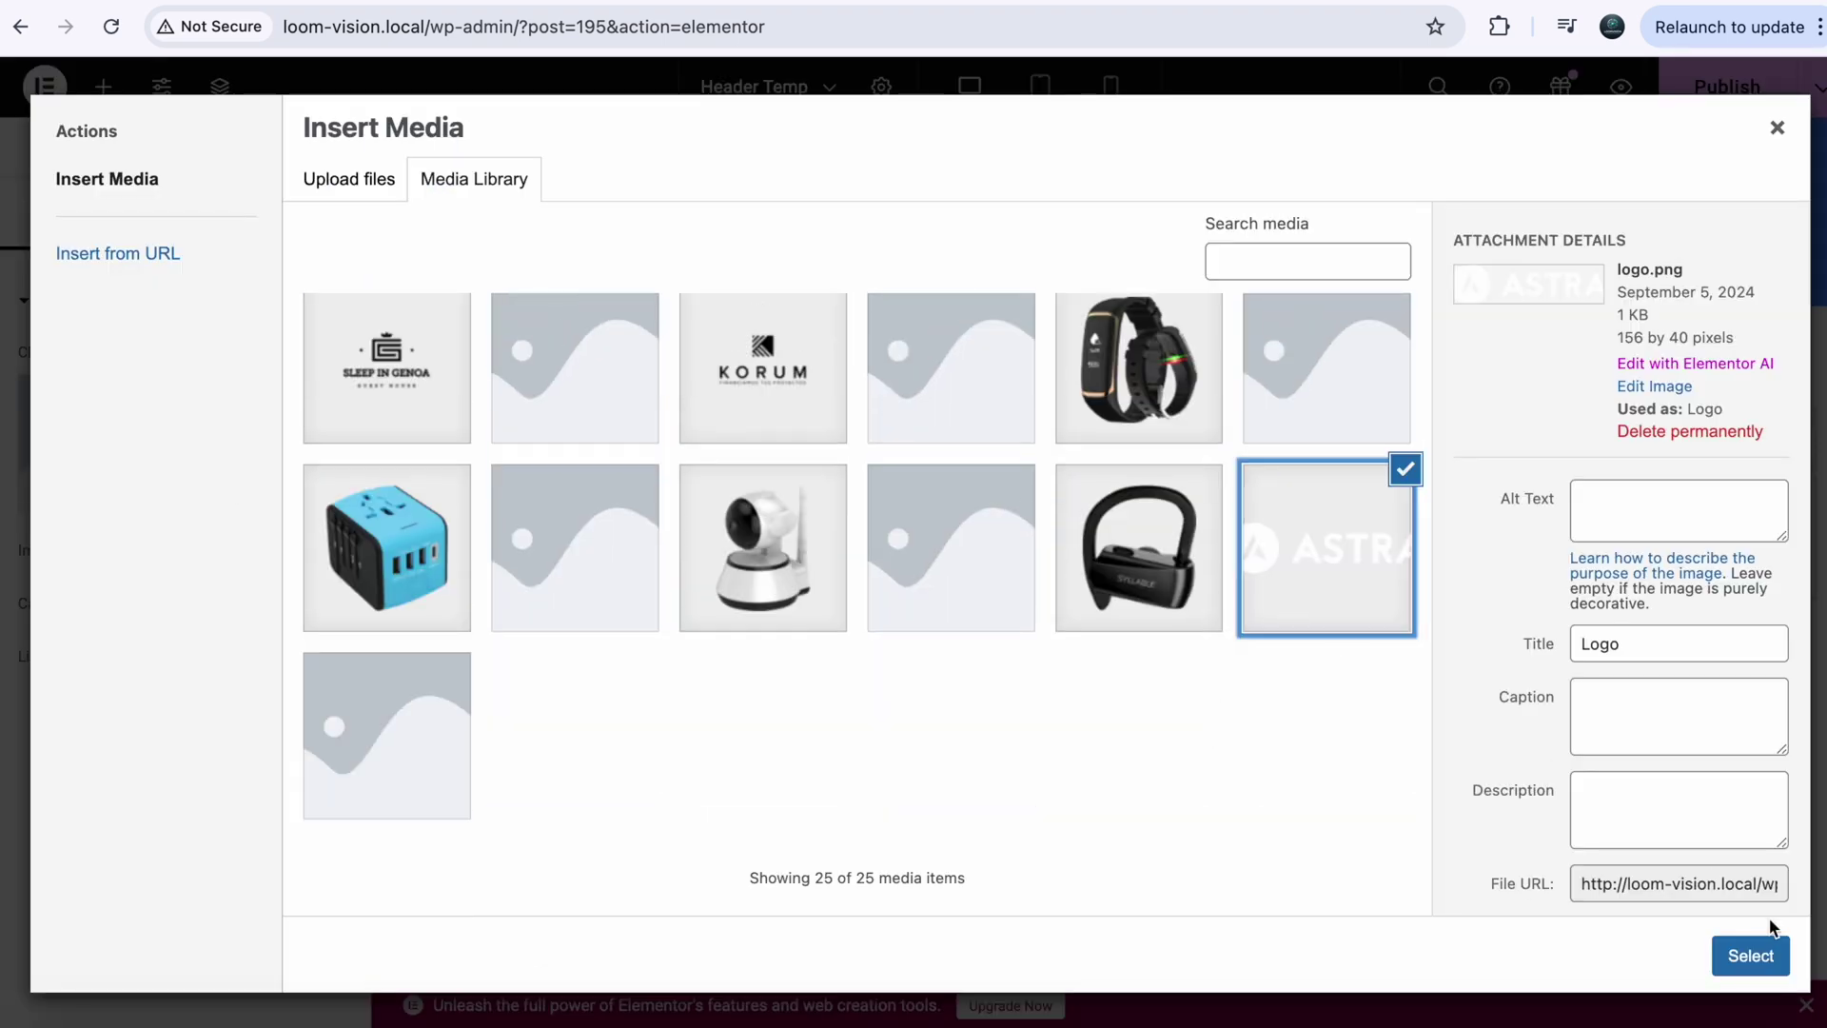
click(1751, 954)
Add an ElementsKit Nav Menu widget to the header and delete the duplicate.
click(1095, 181)
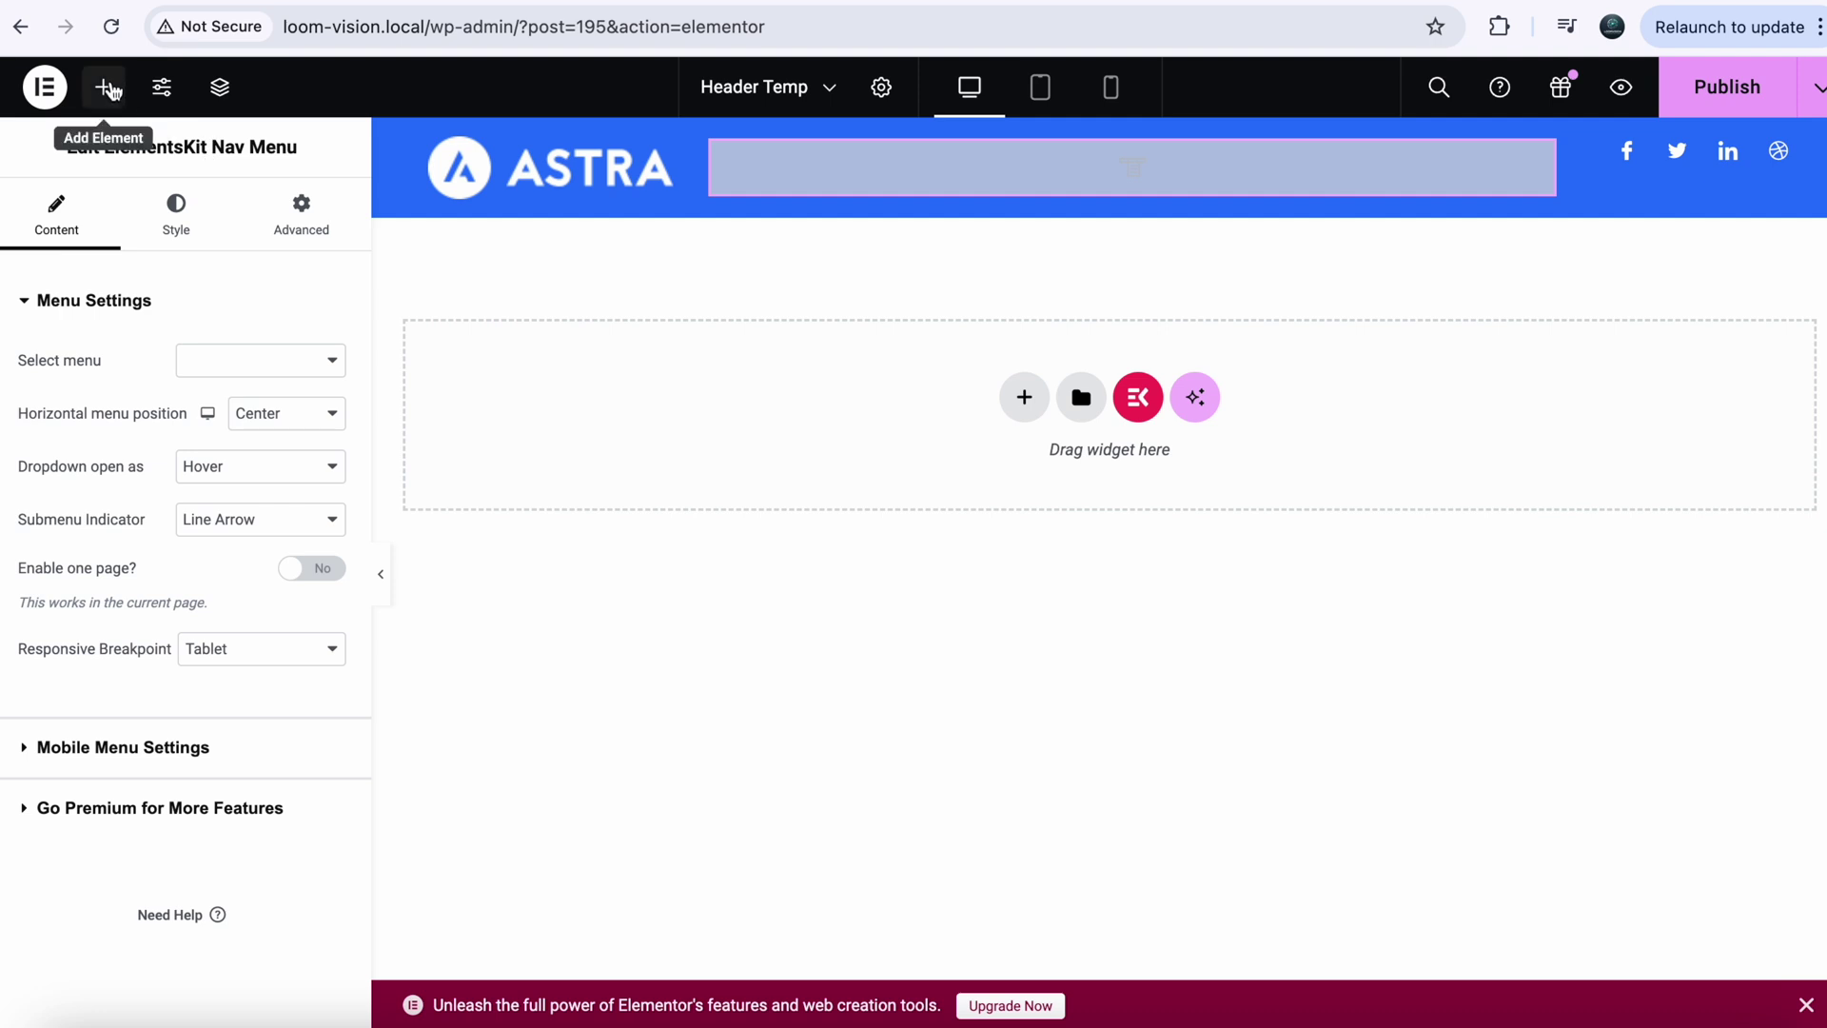
click(103, 87)
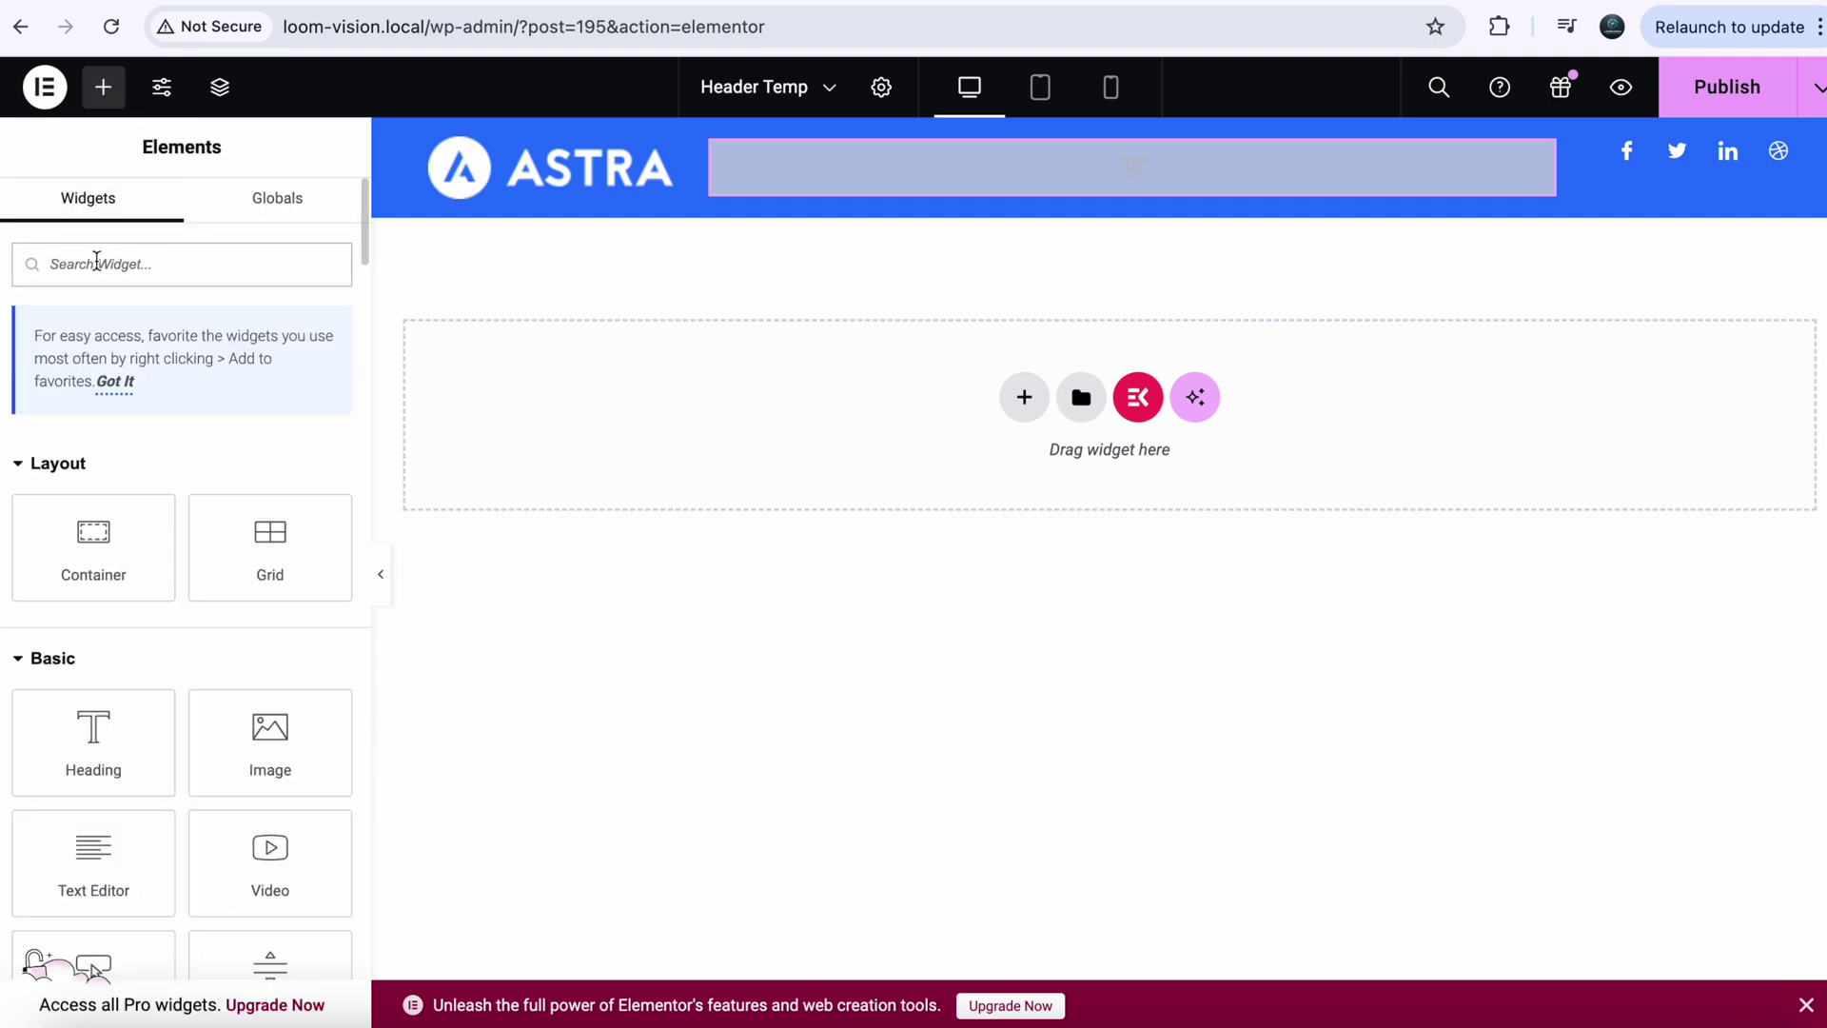
text(Elem)
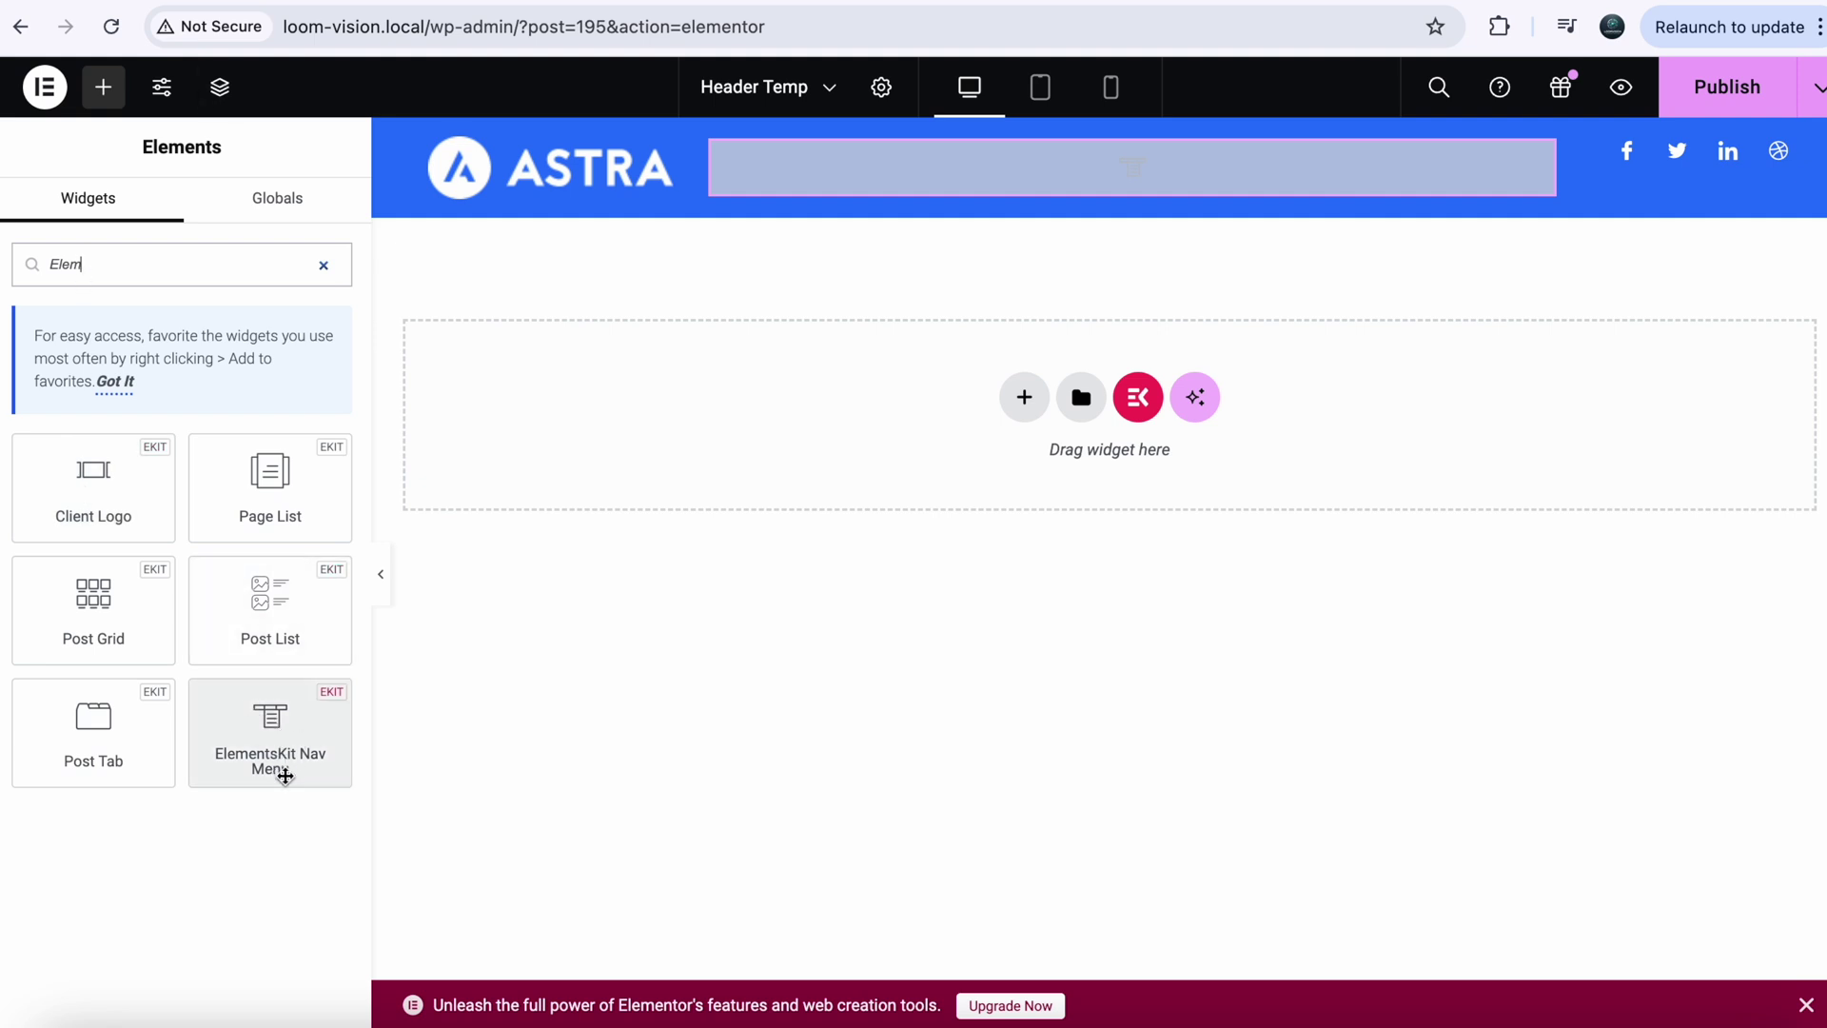
drag(265, 780, 891, 173)
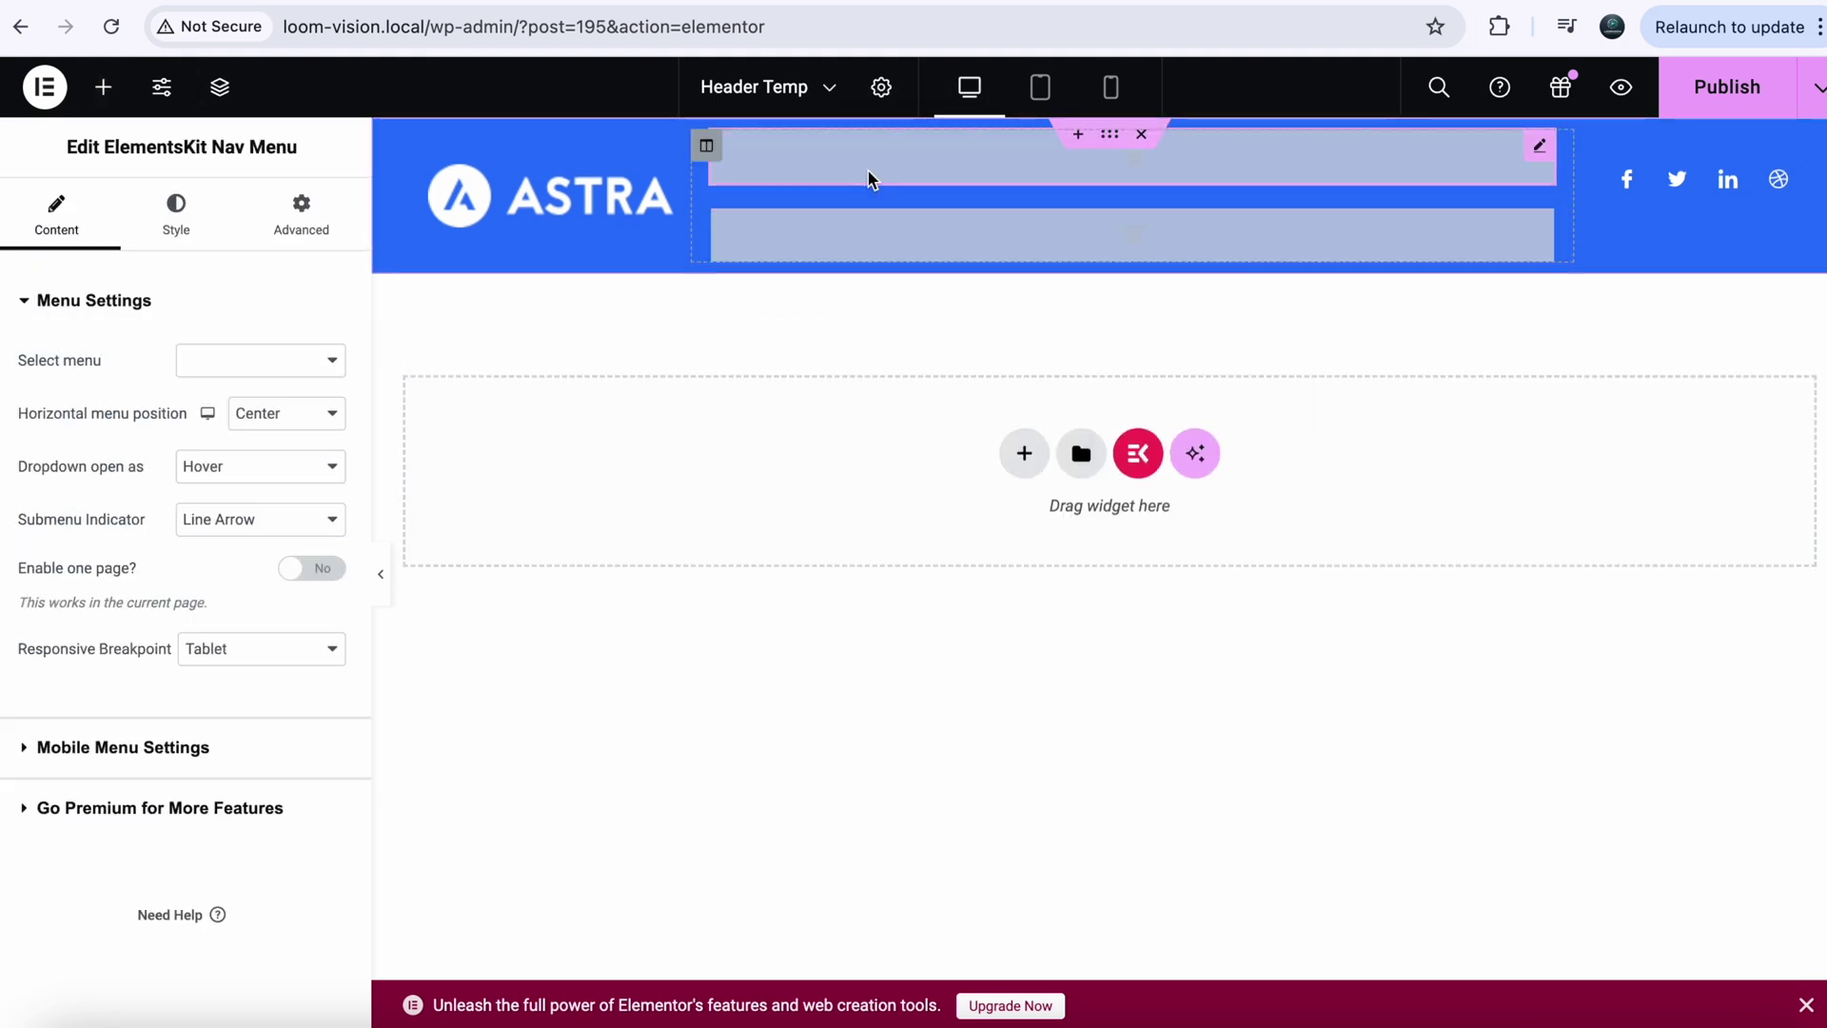
right_click(871, 175)
click(923, 735)
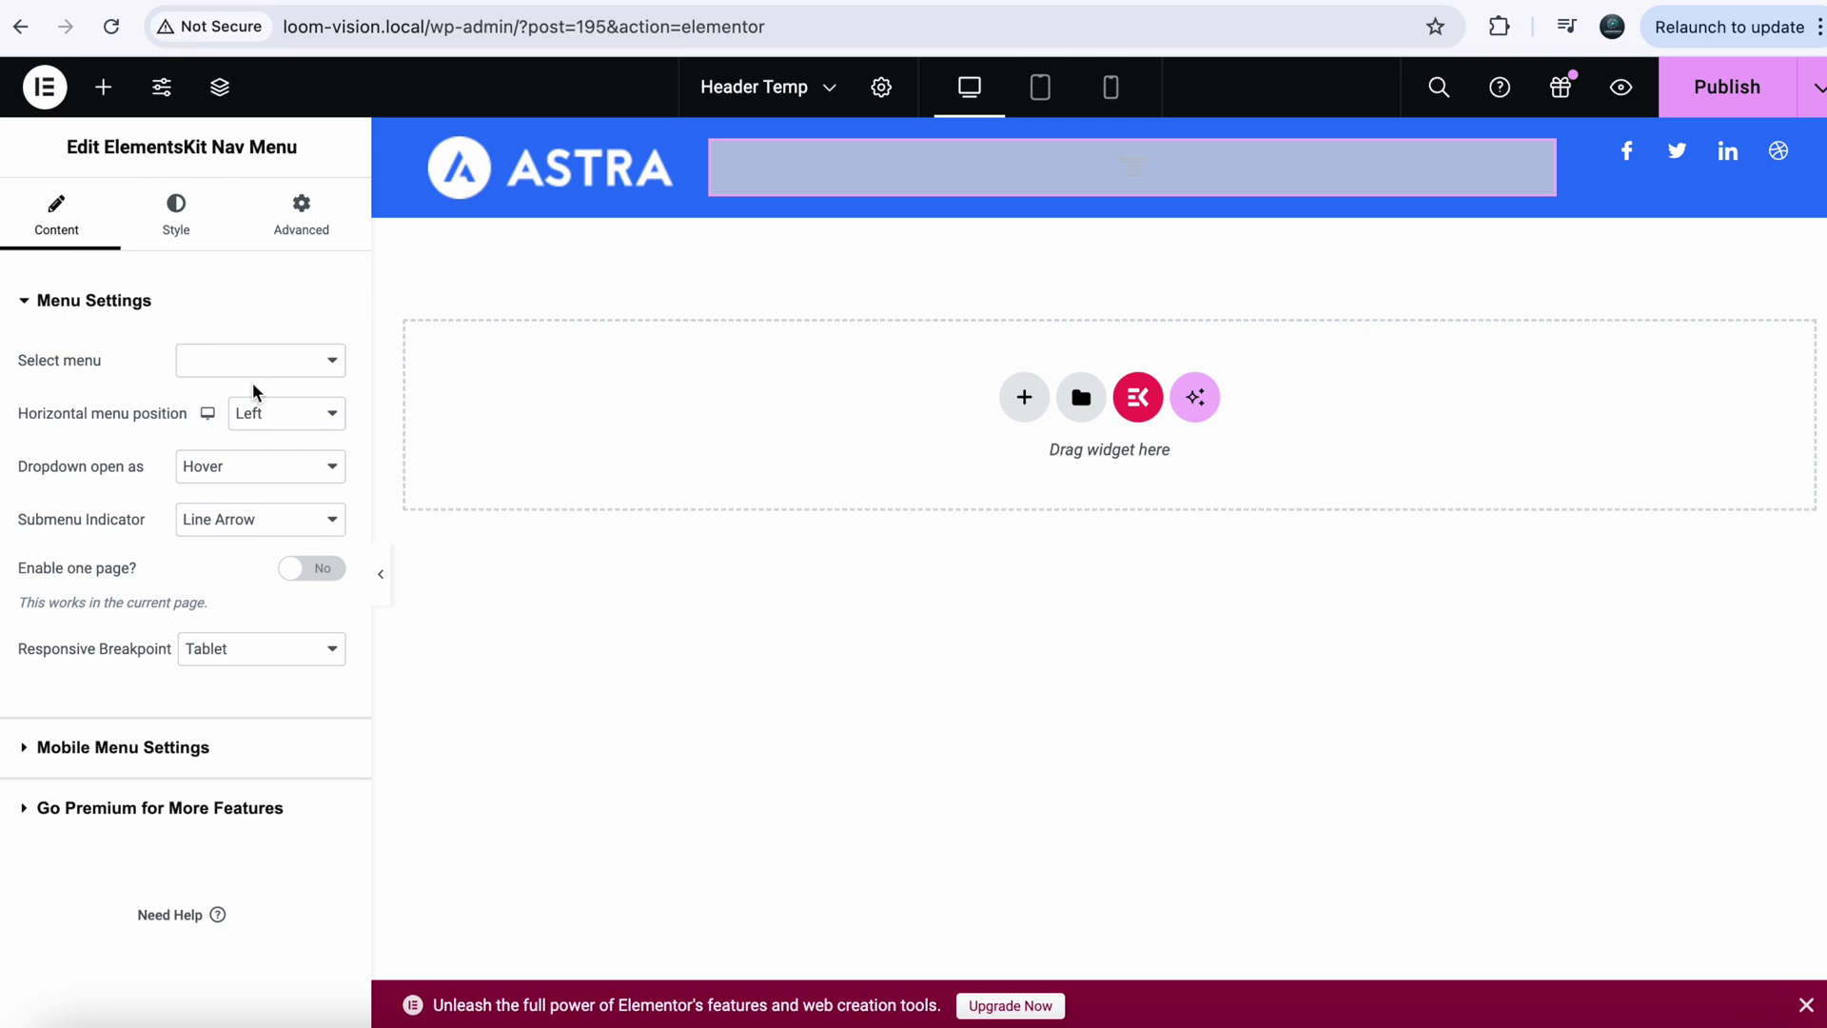
Point the nav menu at the Primary menu and publish the template.
click(236, 362)
click(226, 364)
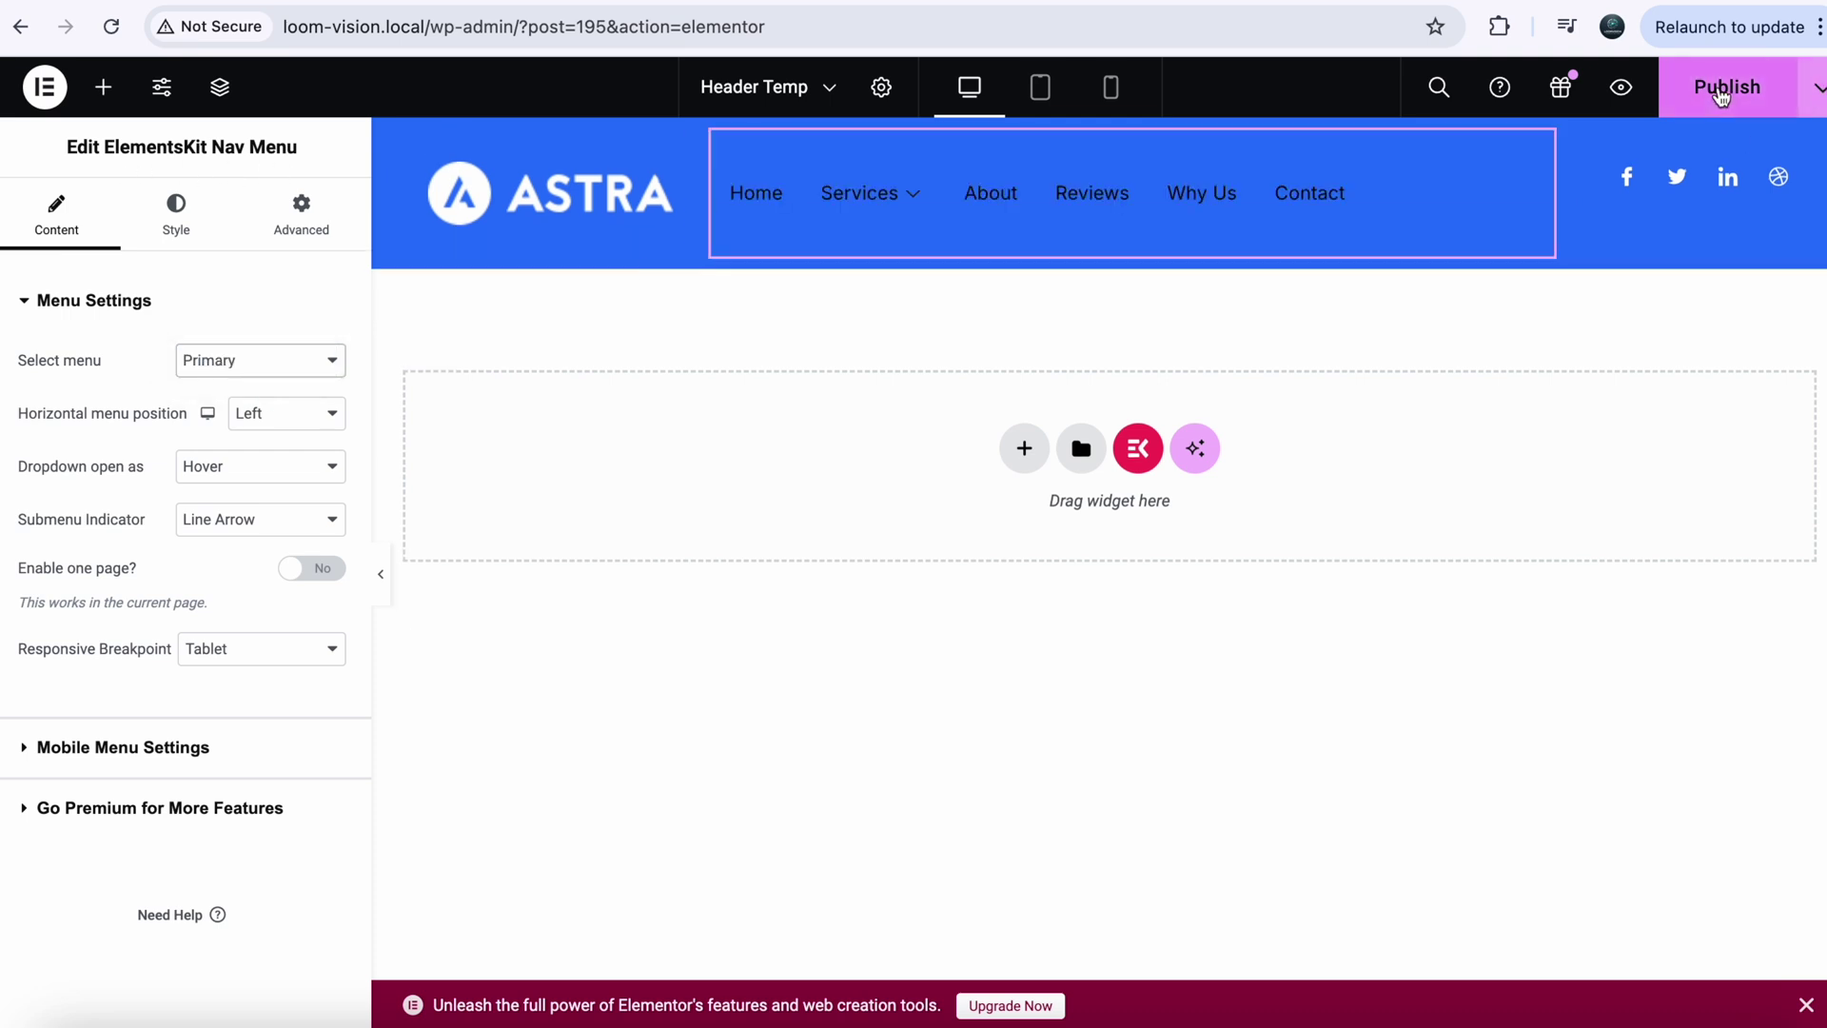
click(1721, 96)
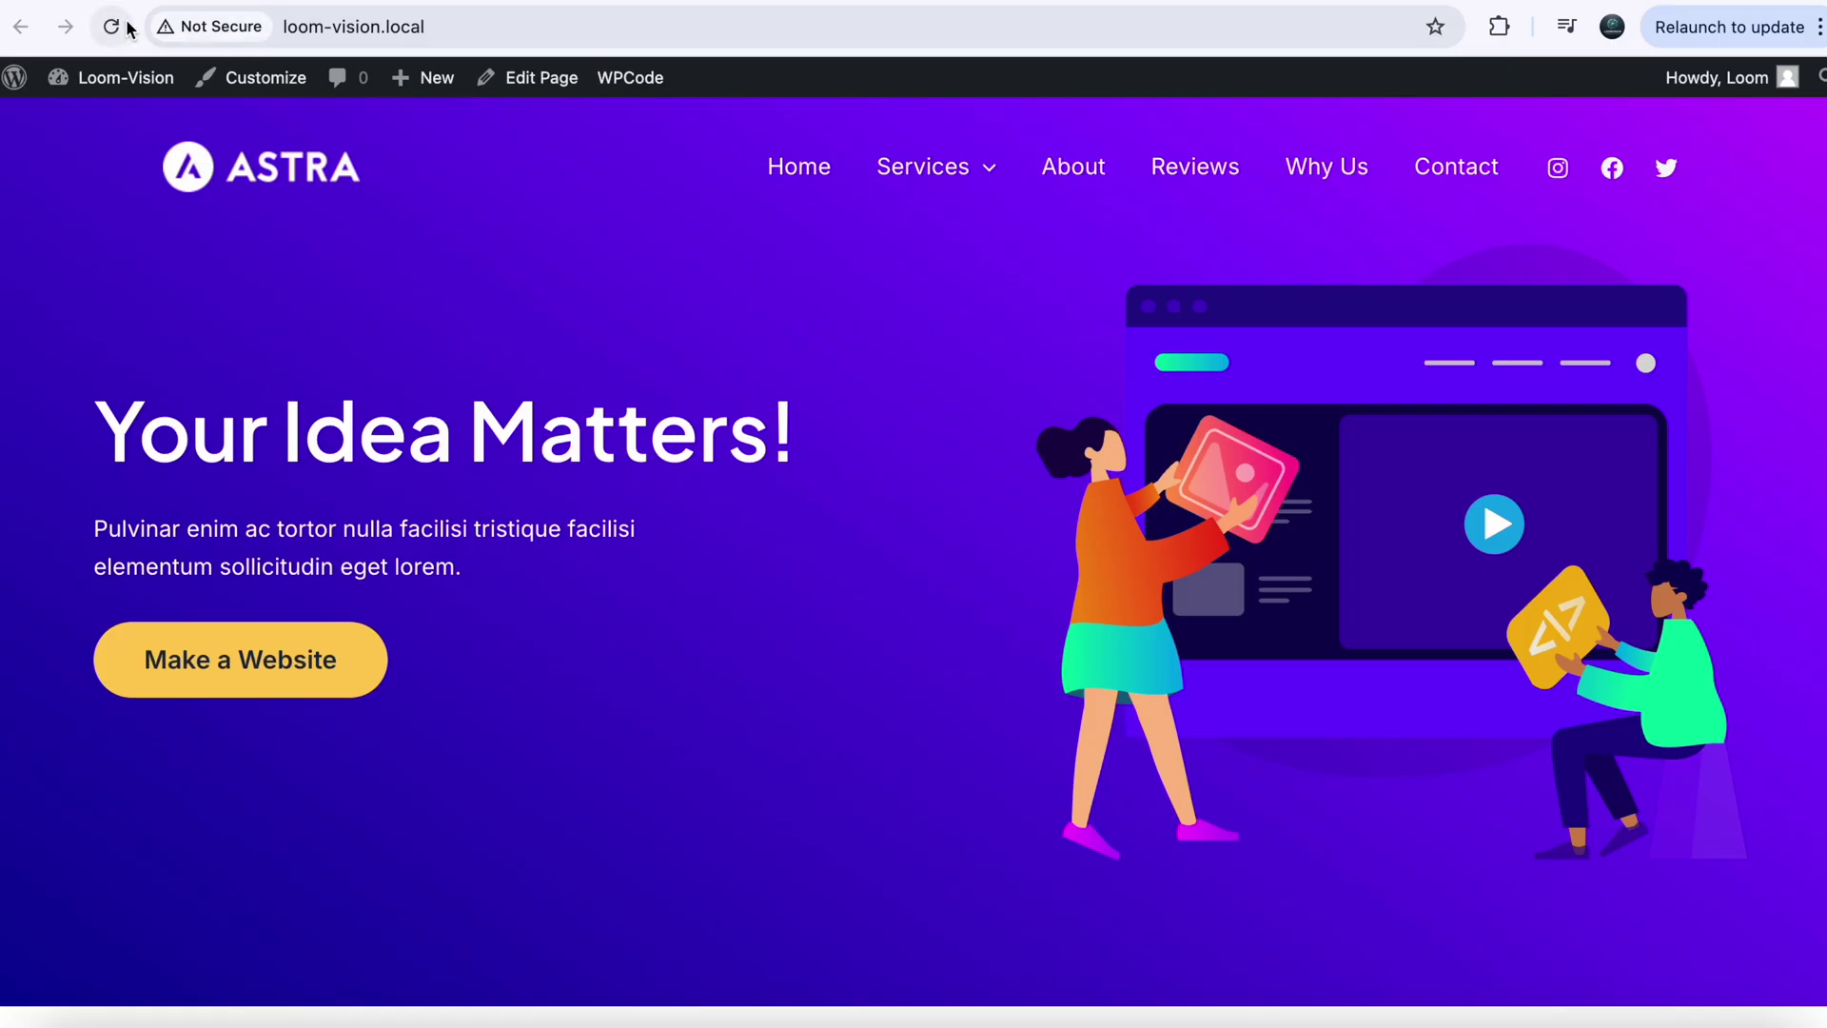
Reload the homepage to verify the blue header's Services dropdown, then return to the dashboard.
click(121, 28)
mouse_move(601, 163)
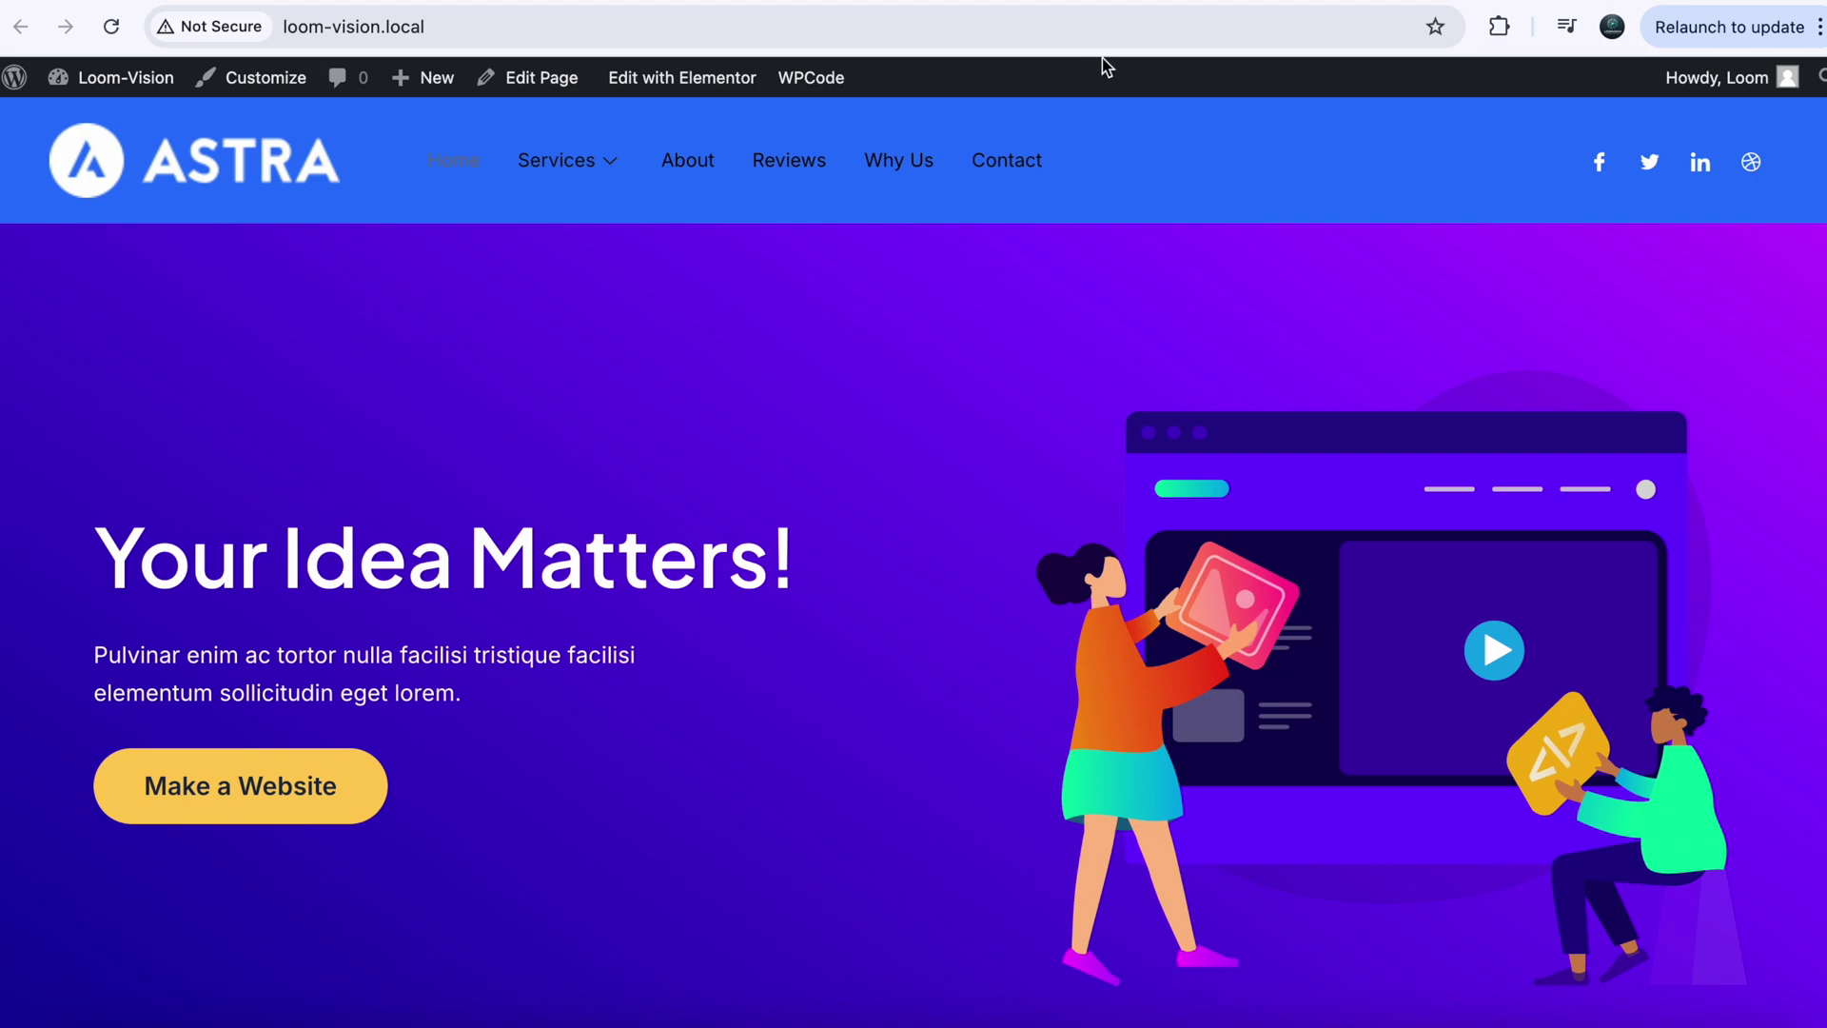
click(1105, 5)
click(23, 27)
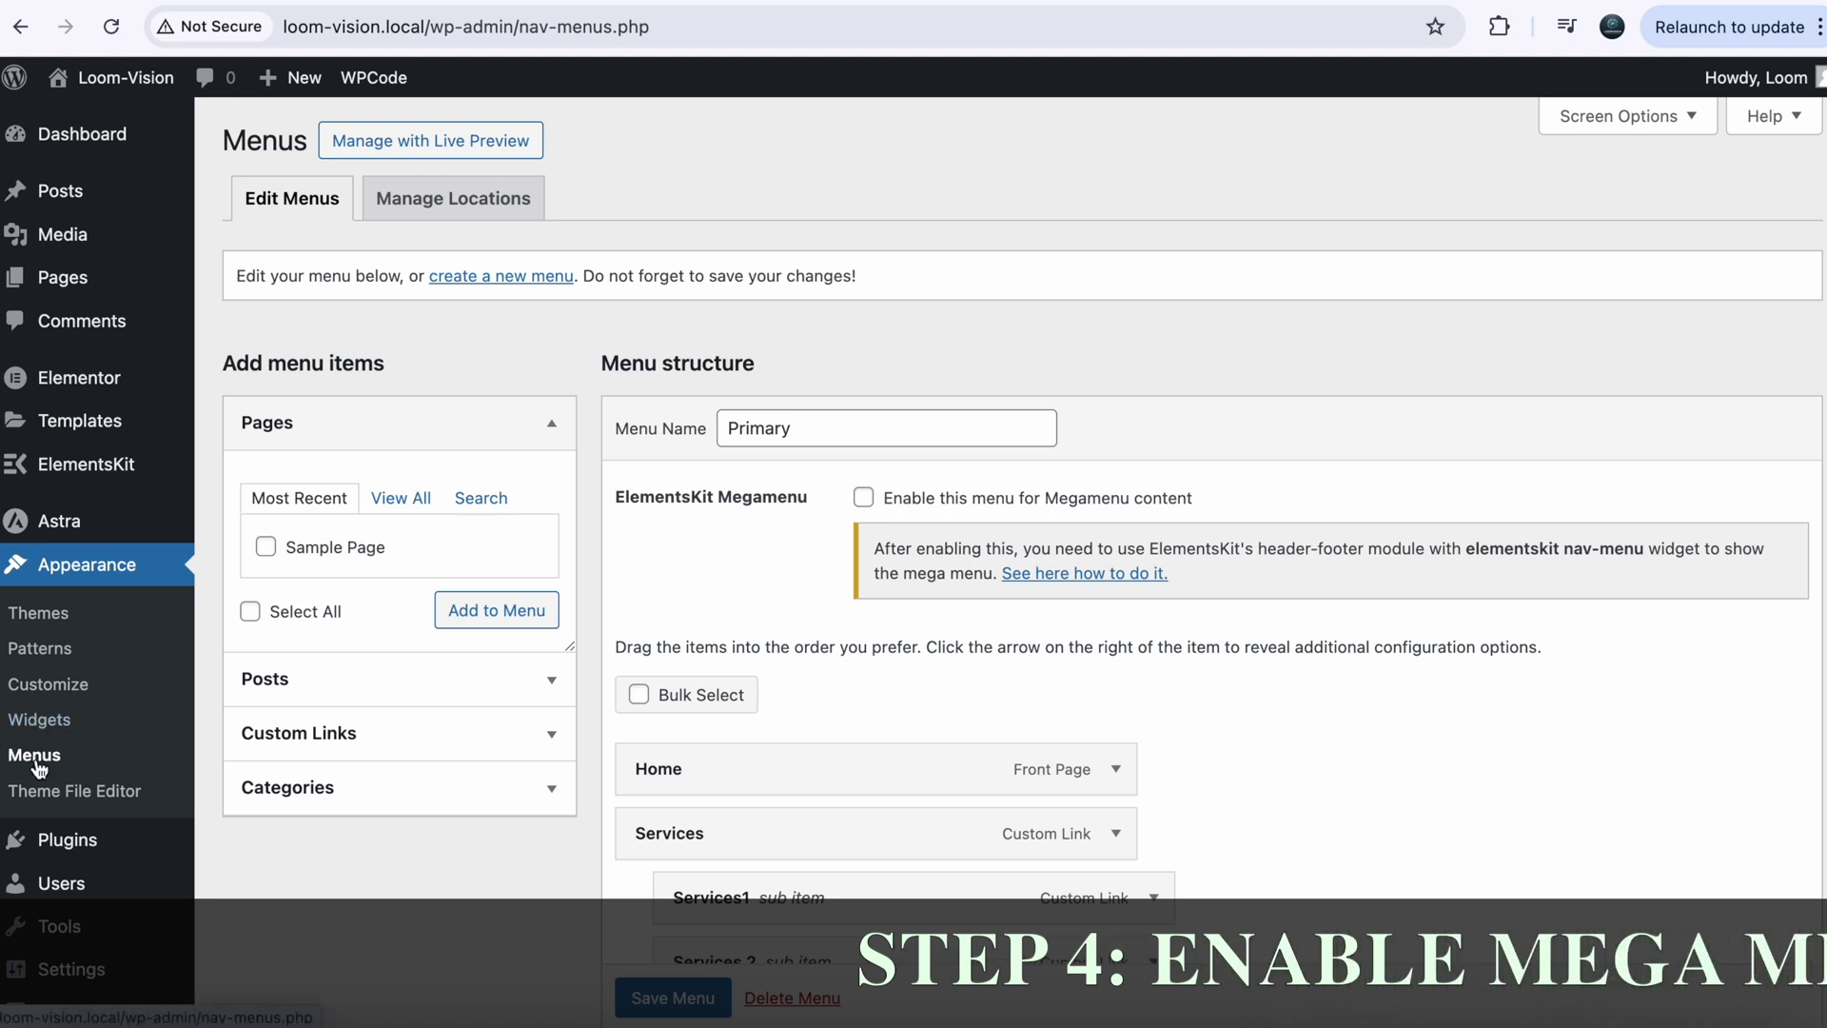
Tick 'Enable this menu for Megamenu content' and open the Services item's Mega Menu settings.
scroll(317, 906, down, 1)
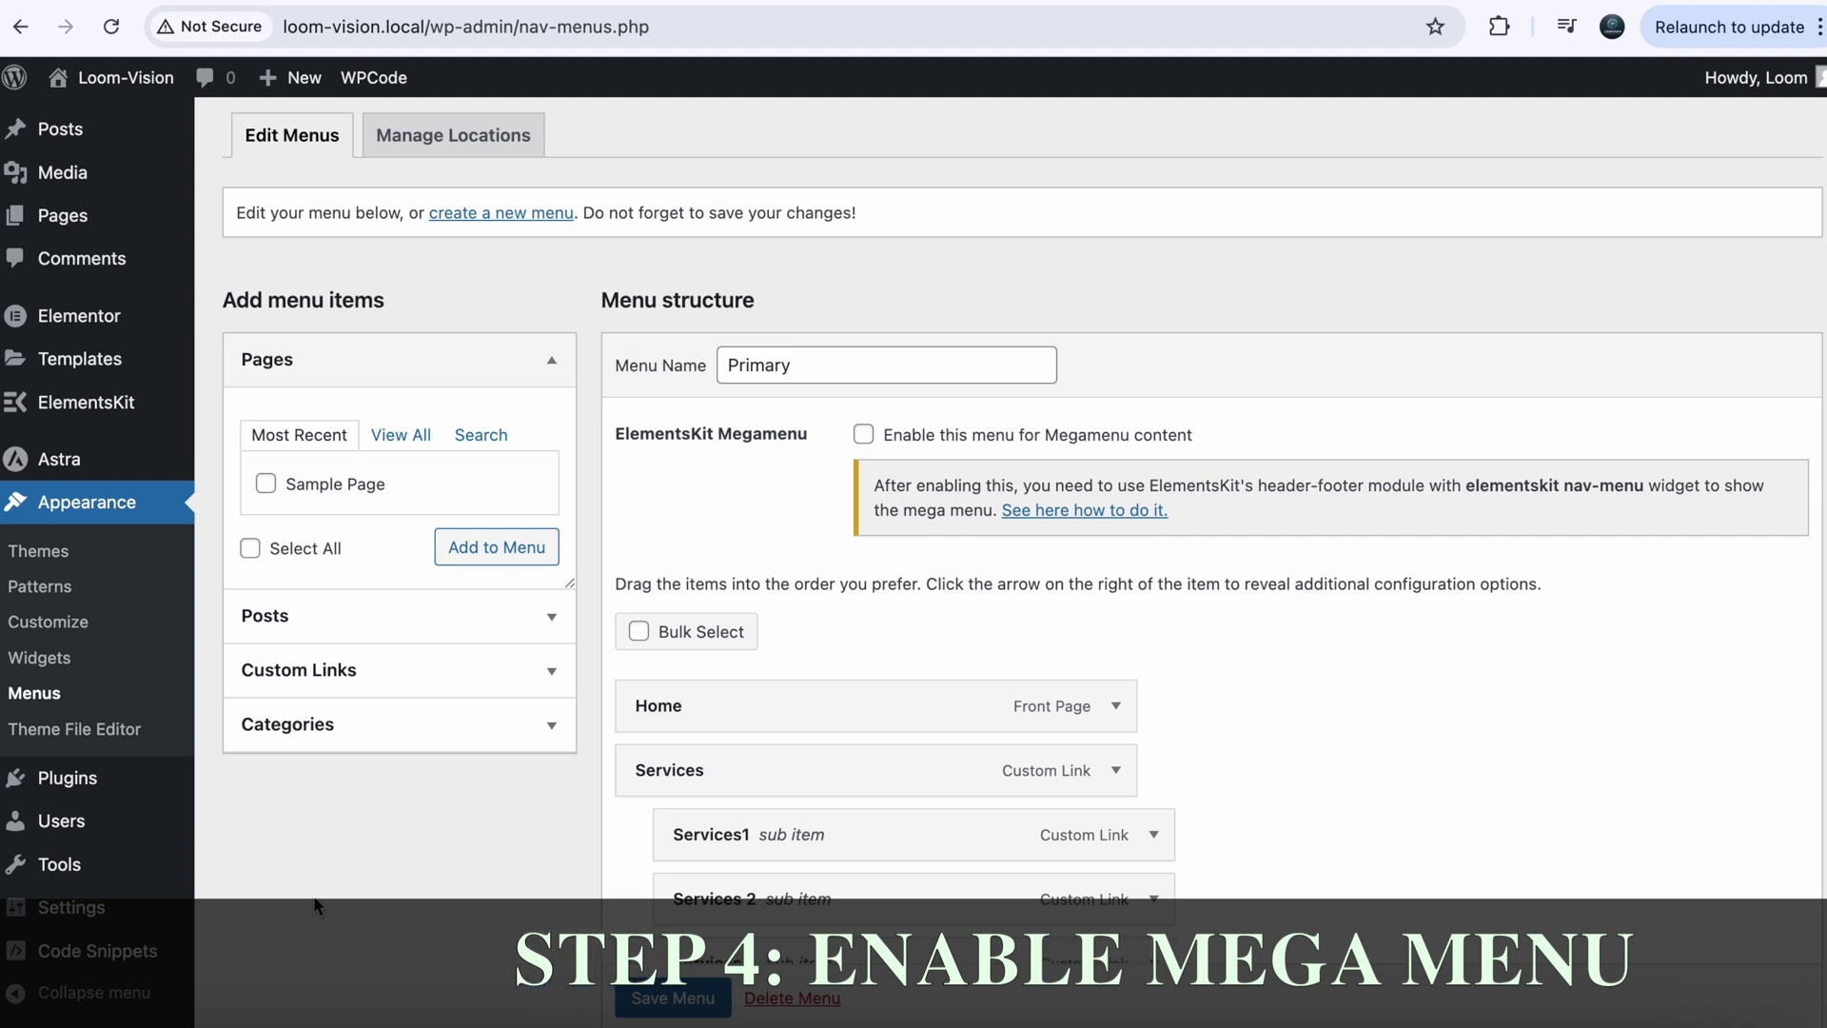
click(865, 435)
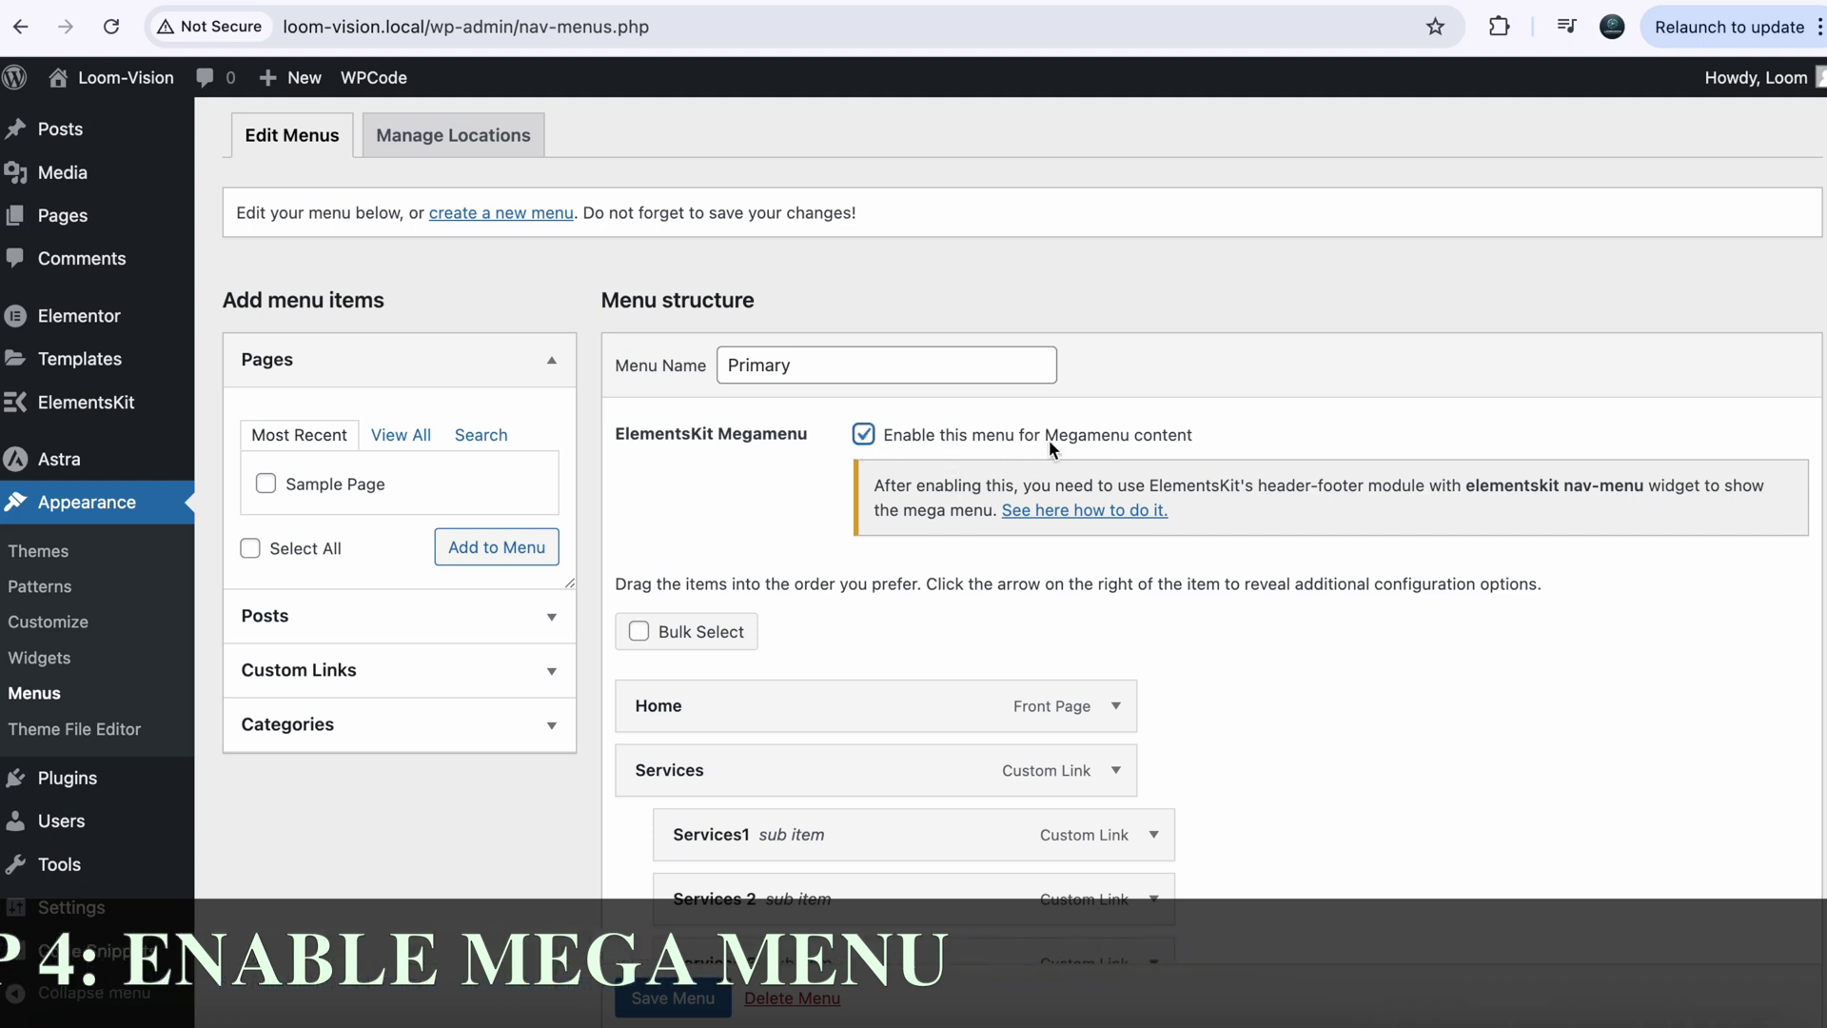
scroll(799, 517, down, 1)
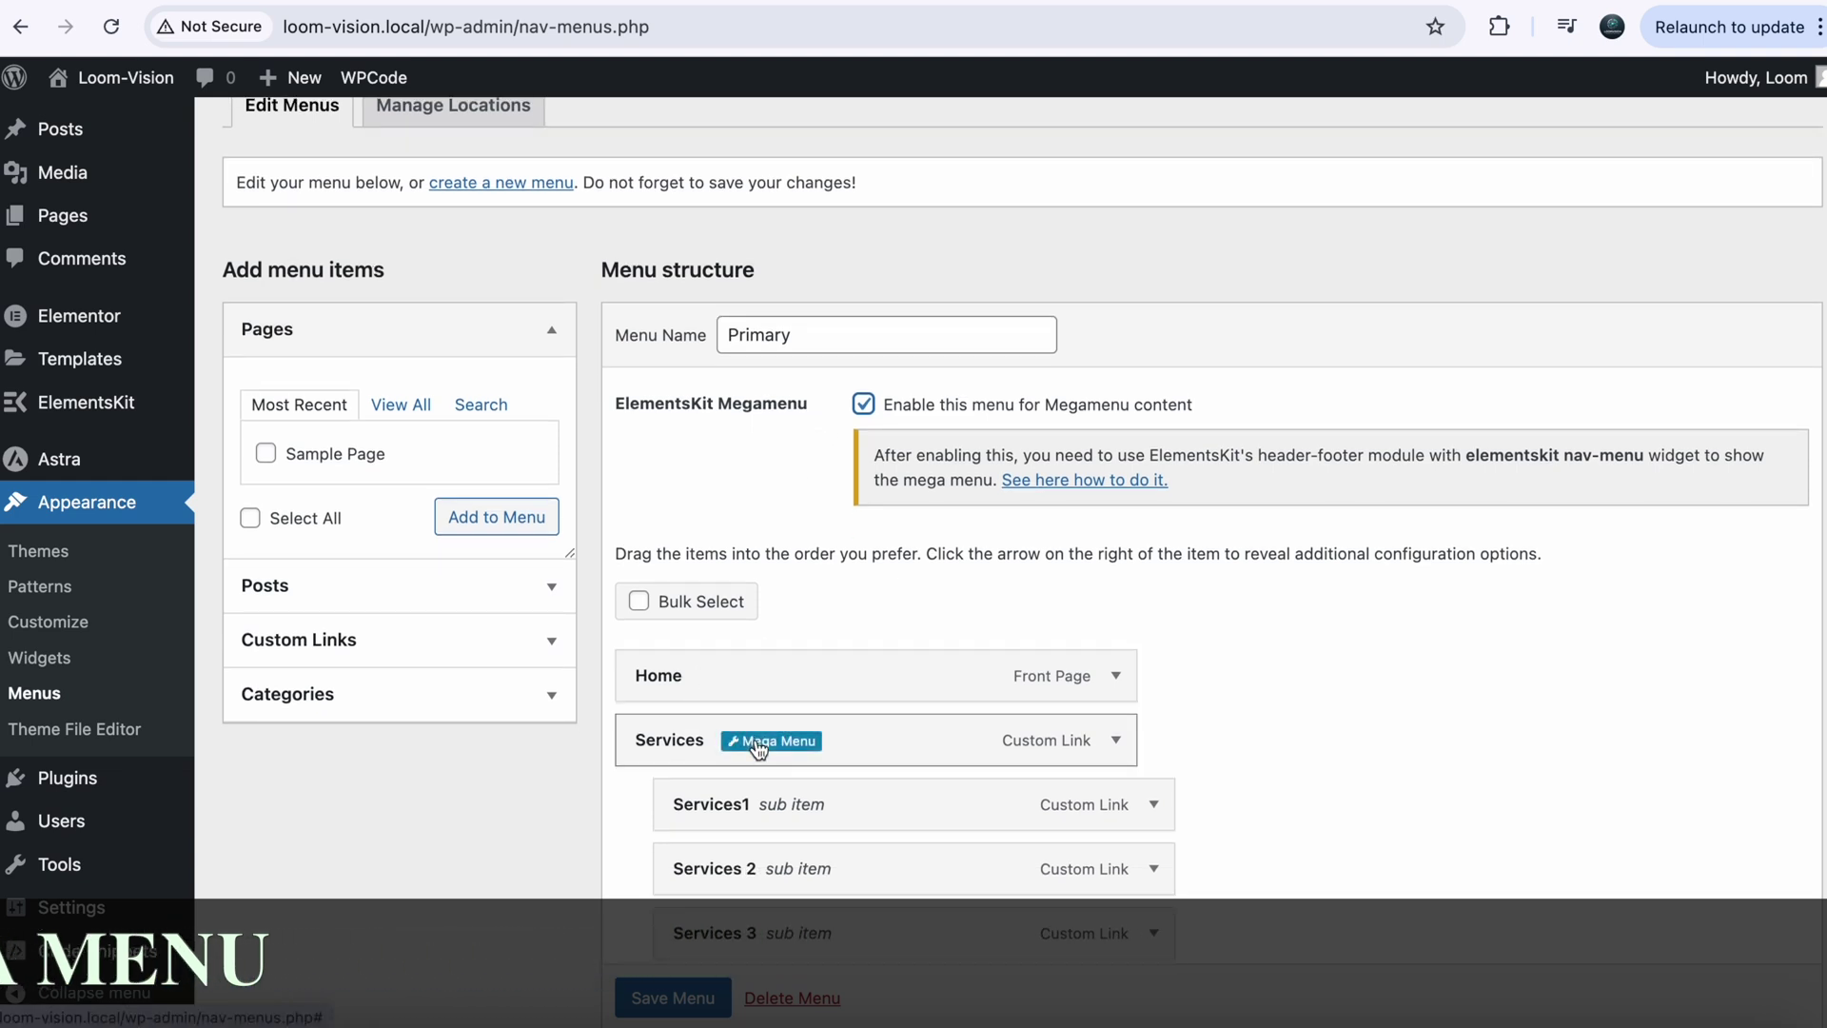
mouse_move(783, 676)
scroll(809, 615, down, 5)
mouse_move(769, 571)
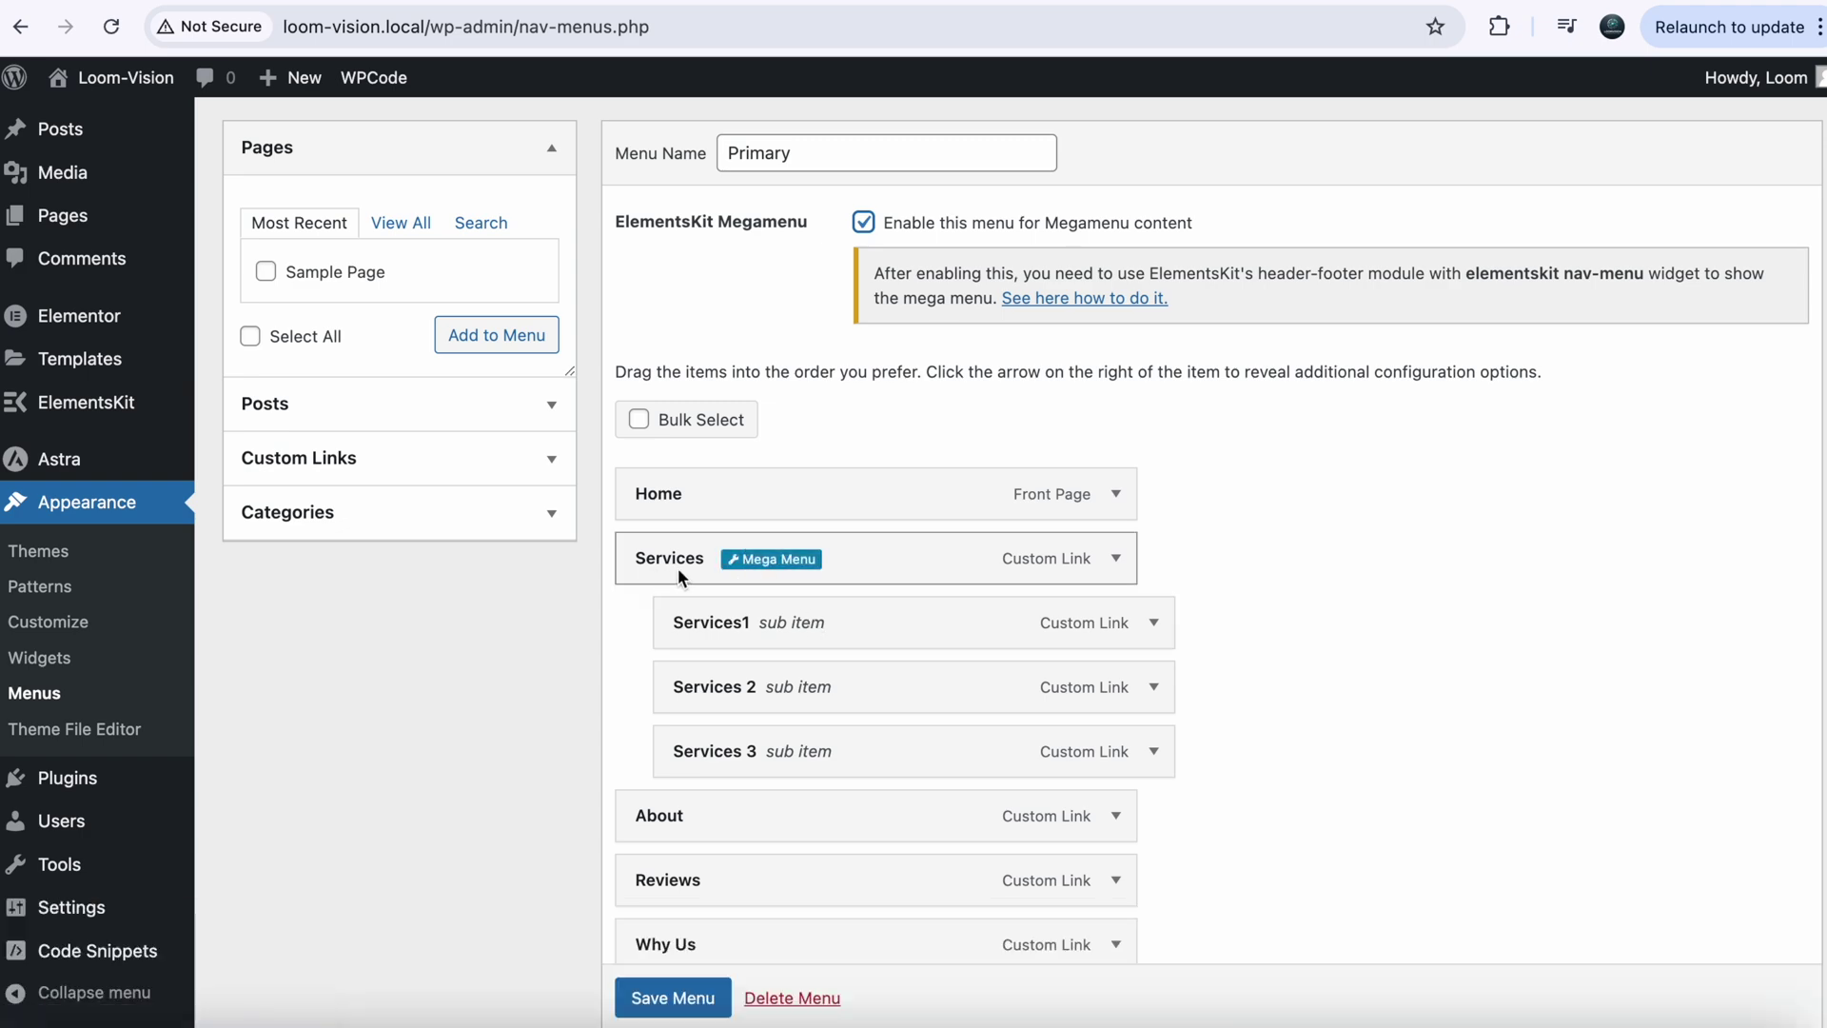
click(769, 565)
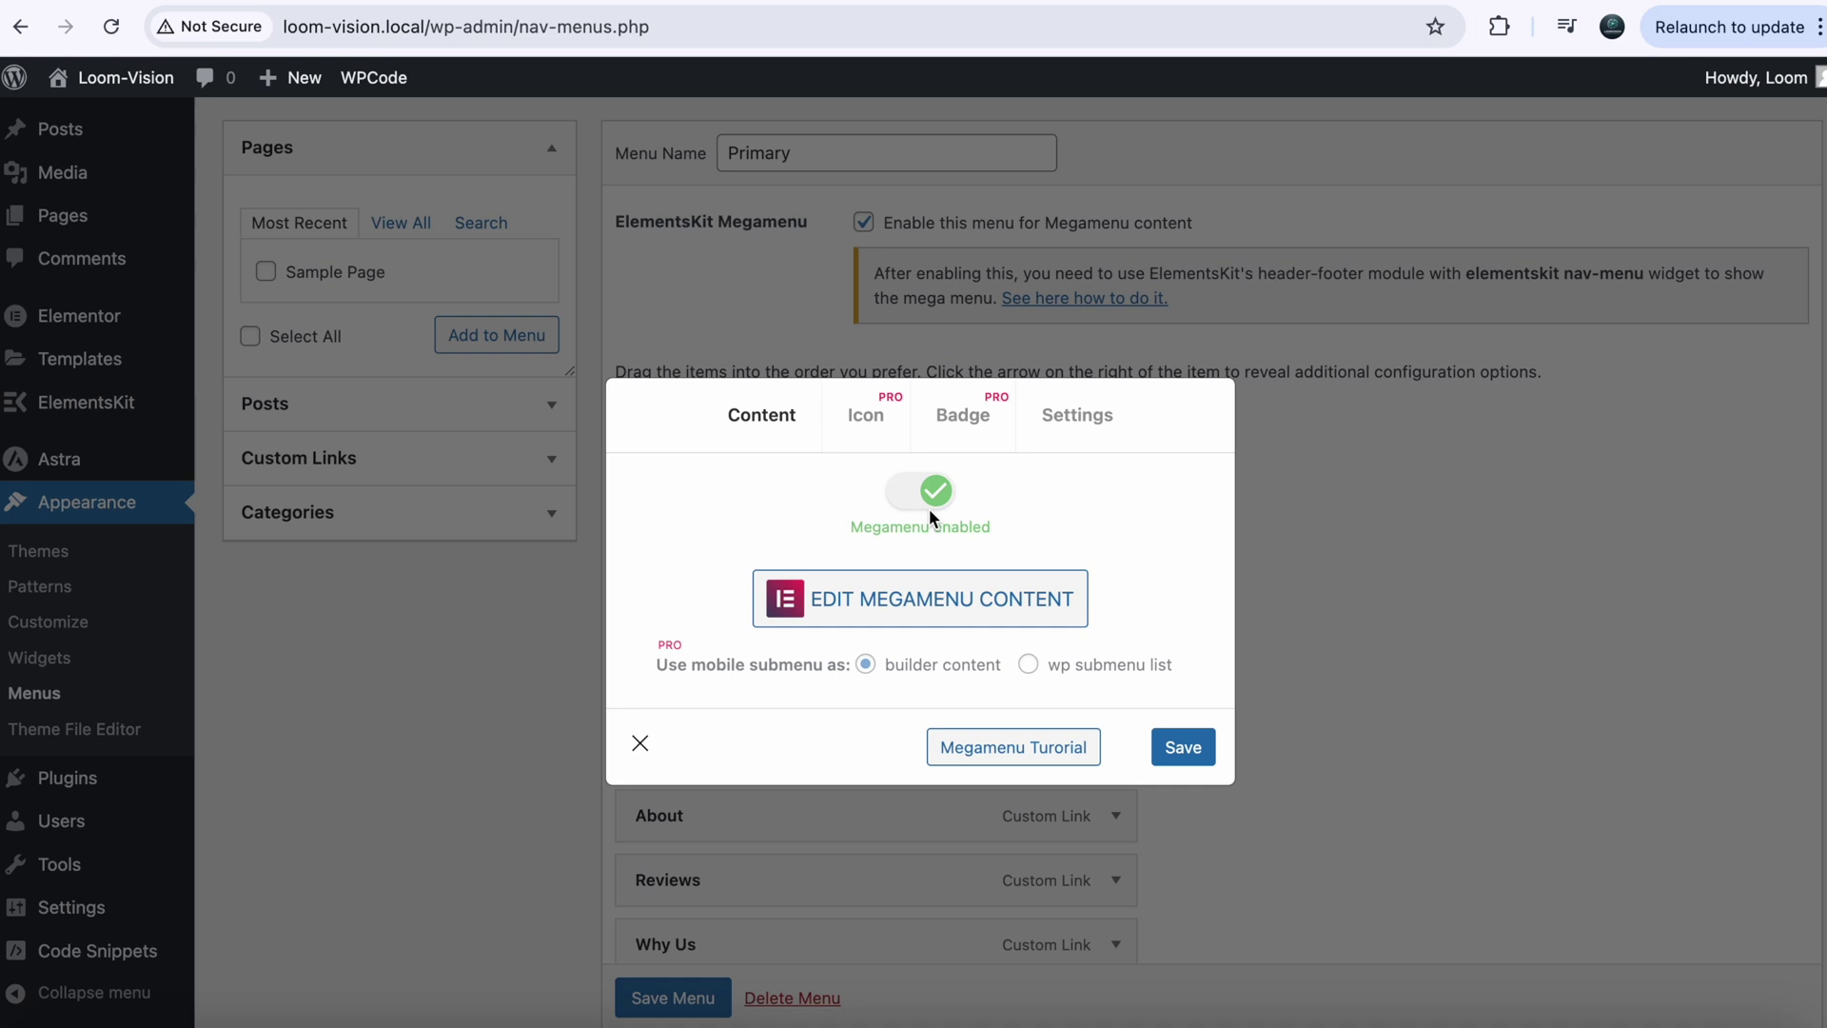
Give the Services megamenu a Custom Width of 1000px and save its settings.
click(1088, 417)
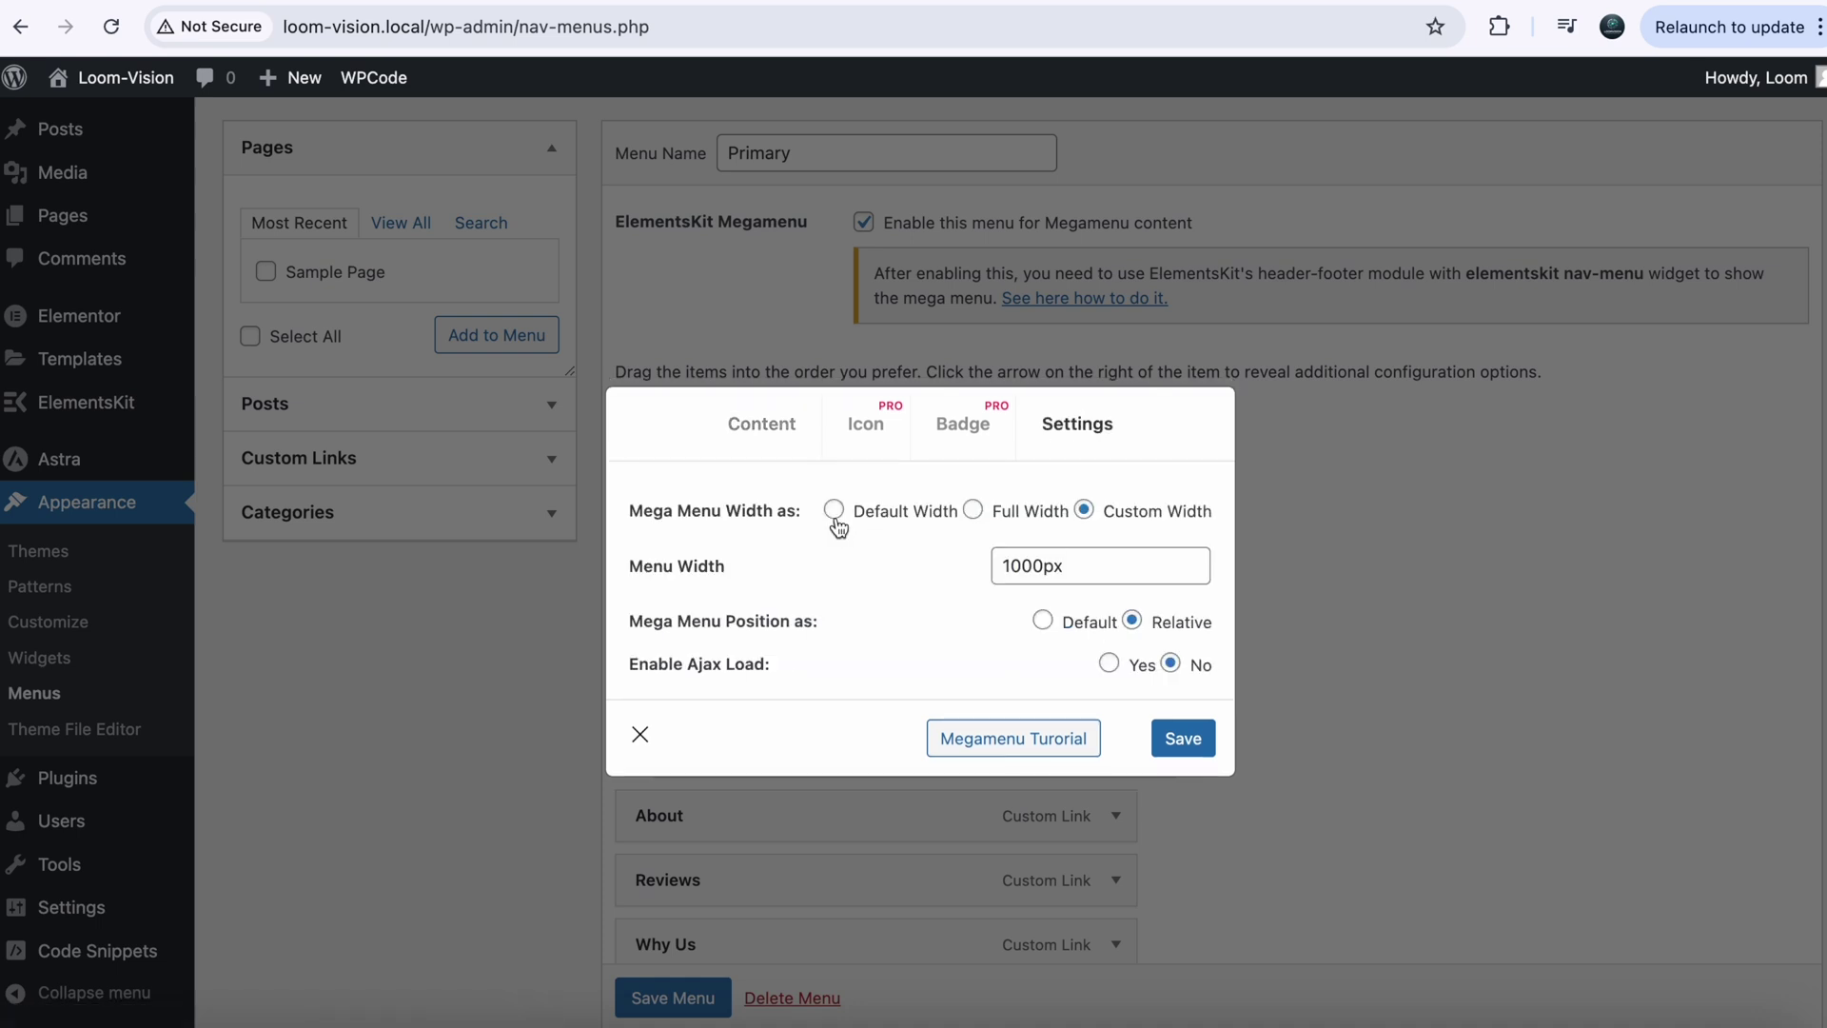
click(970, 519)
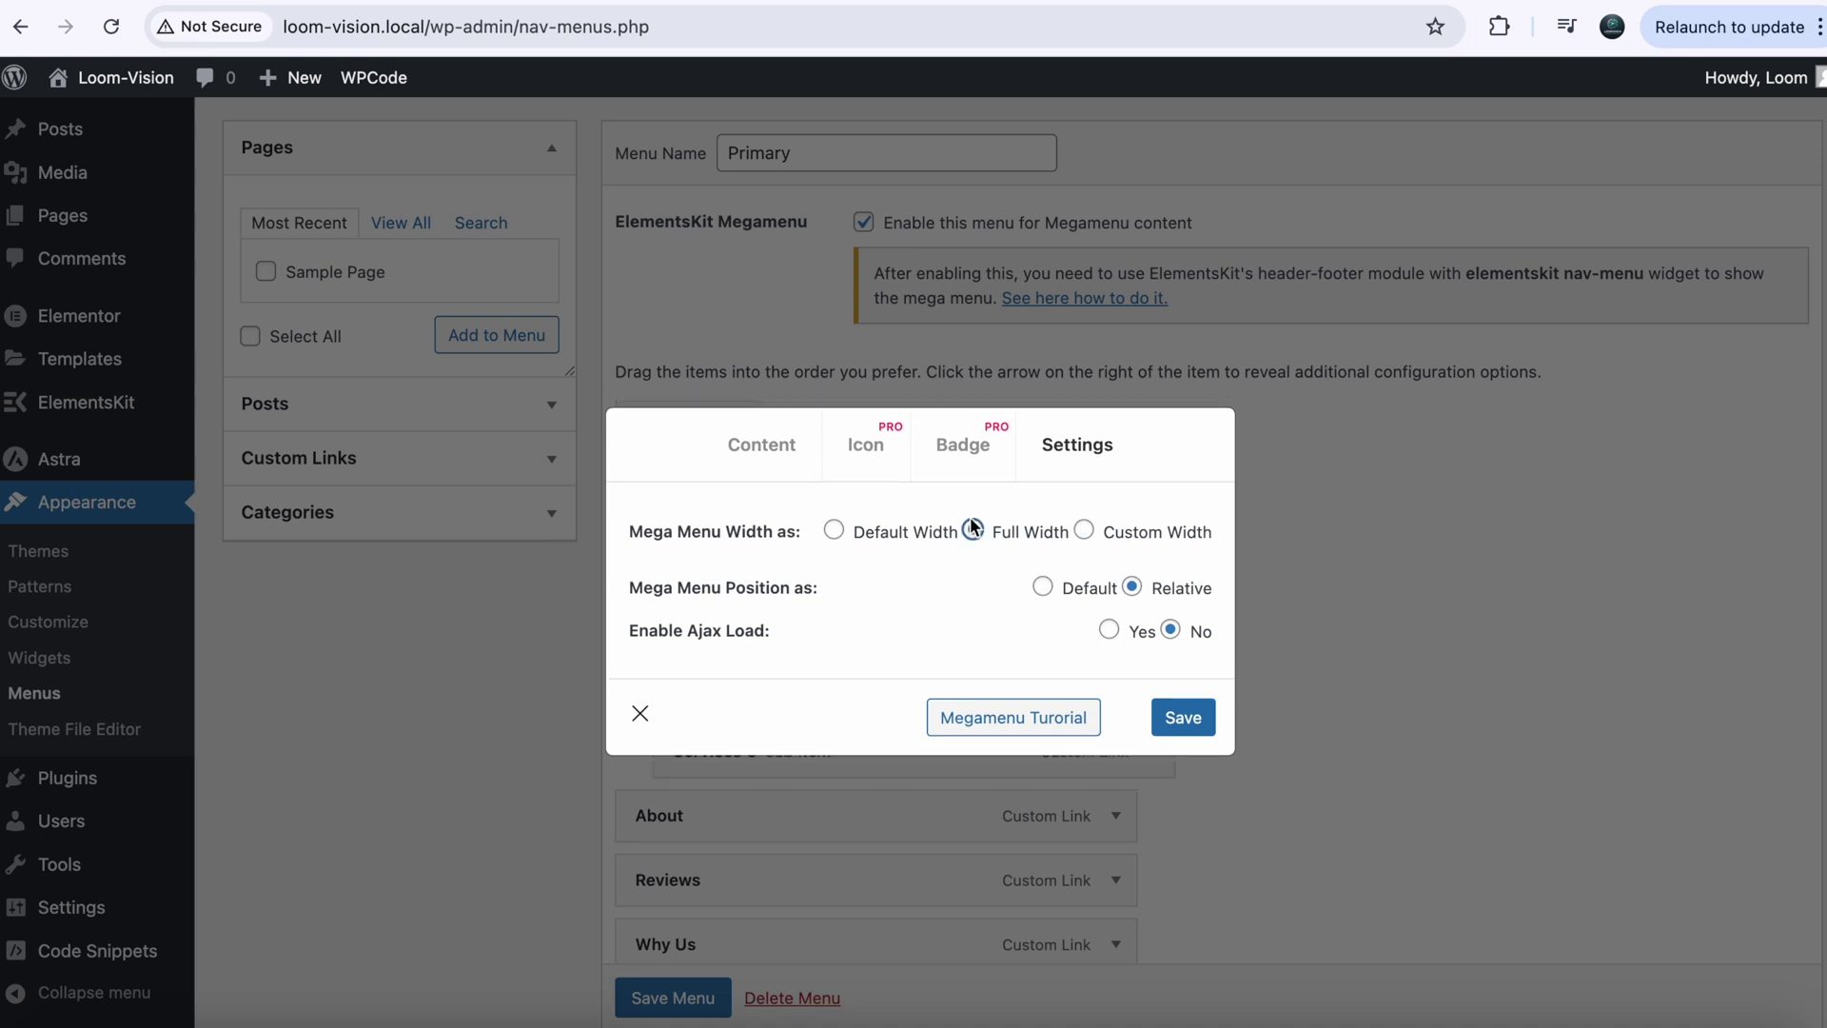
click(867, 535)
click(1085, 532)
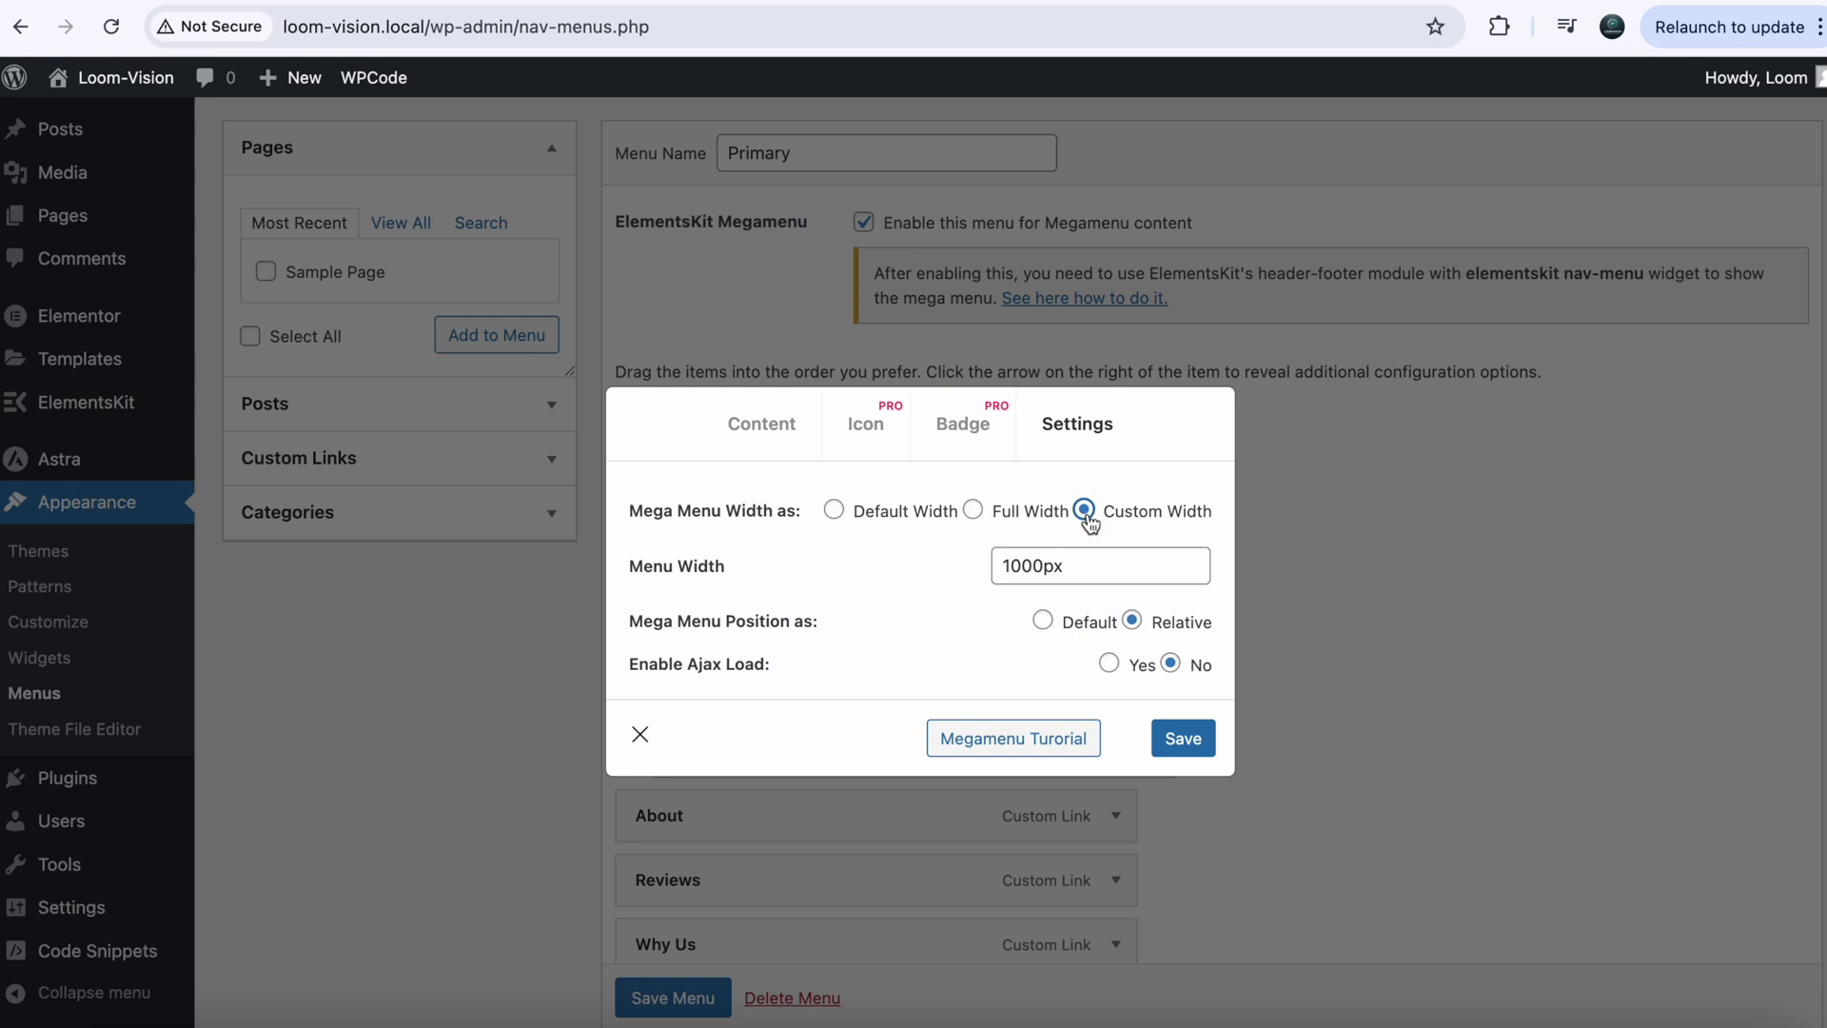
click(1082, 564)
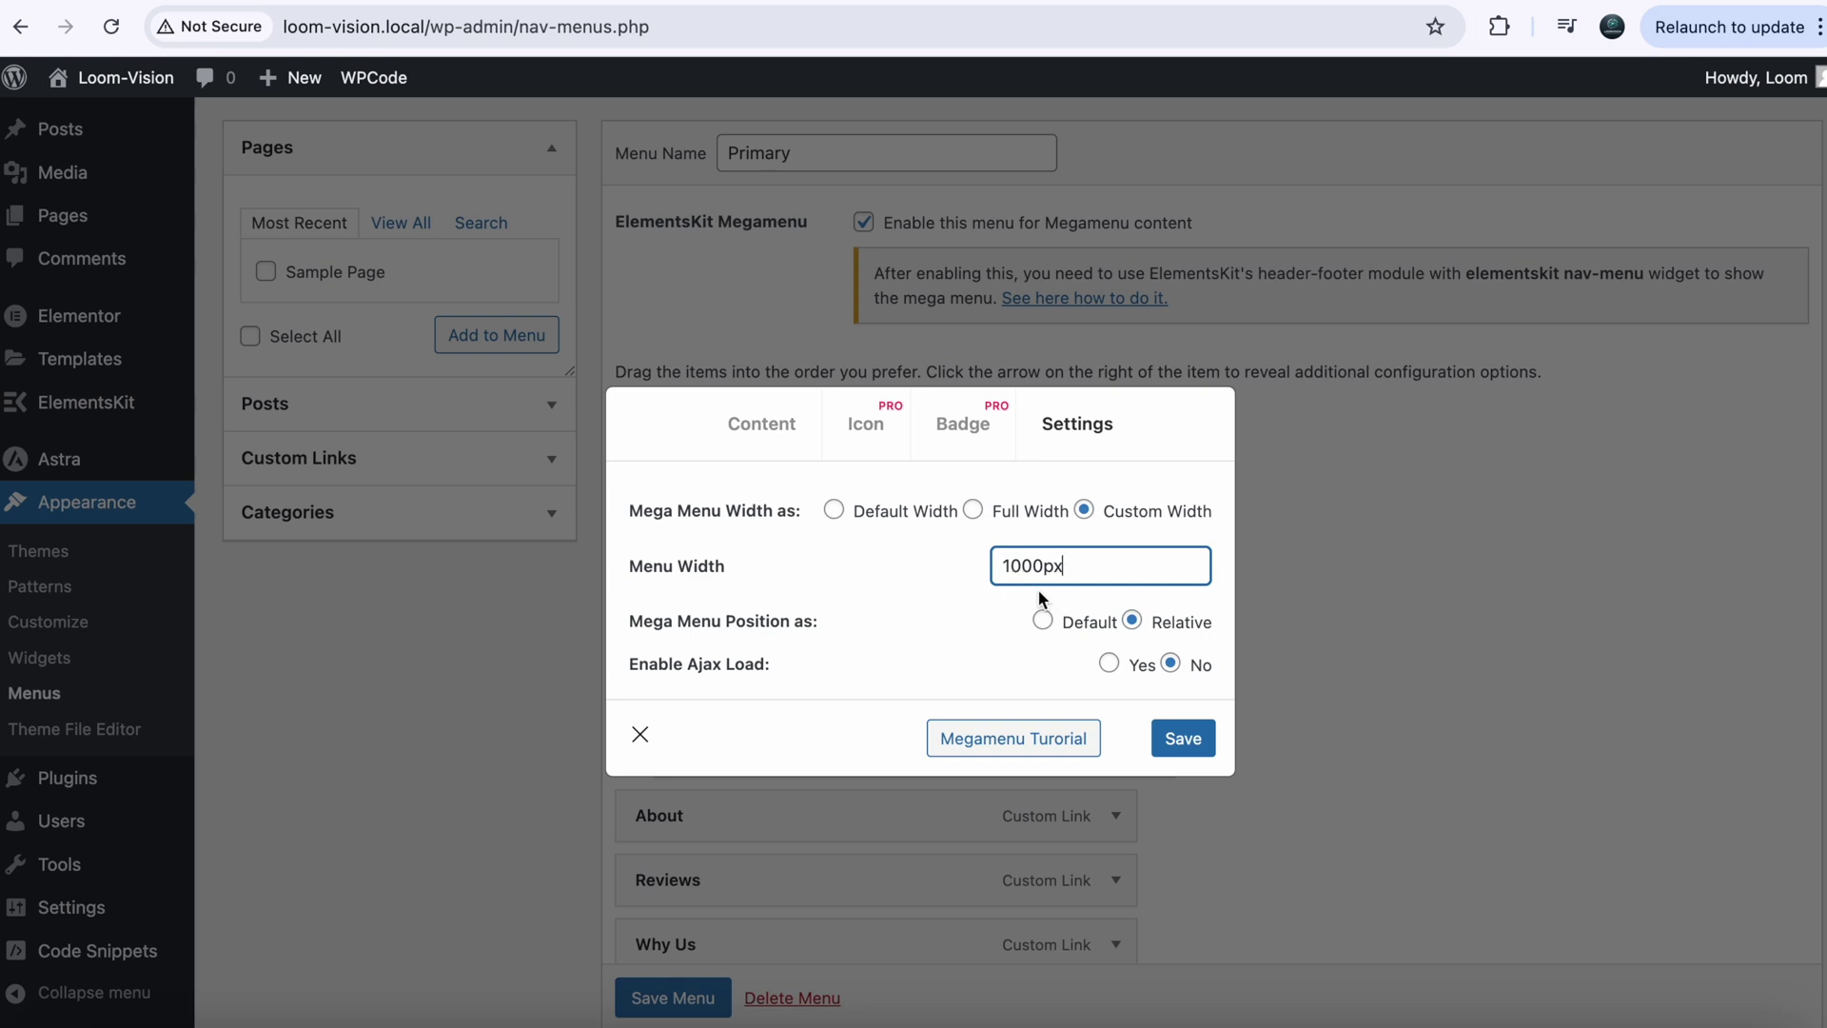
click(1191, 741)
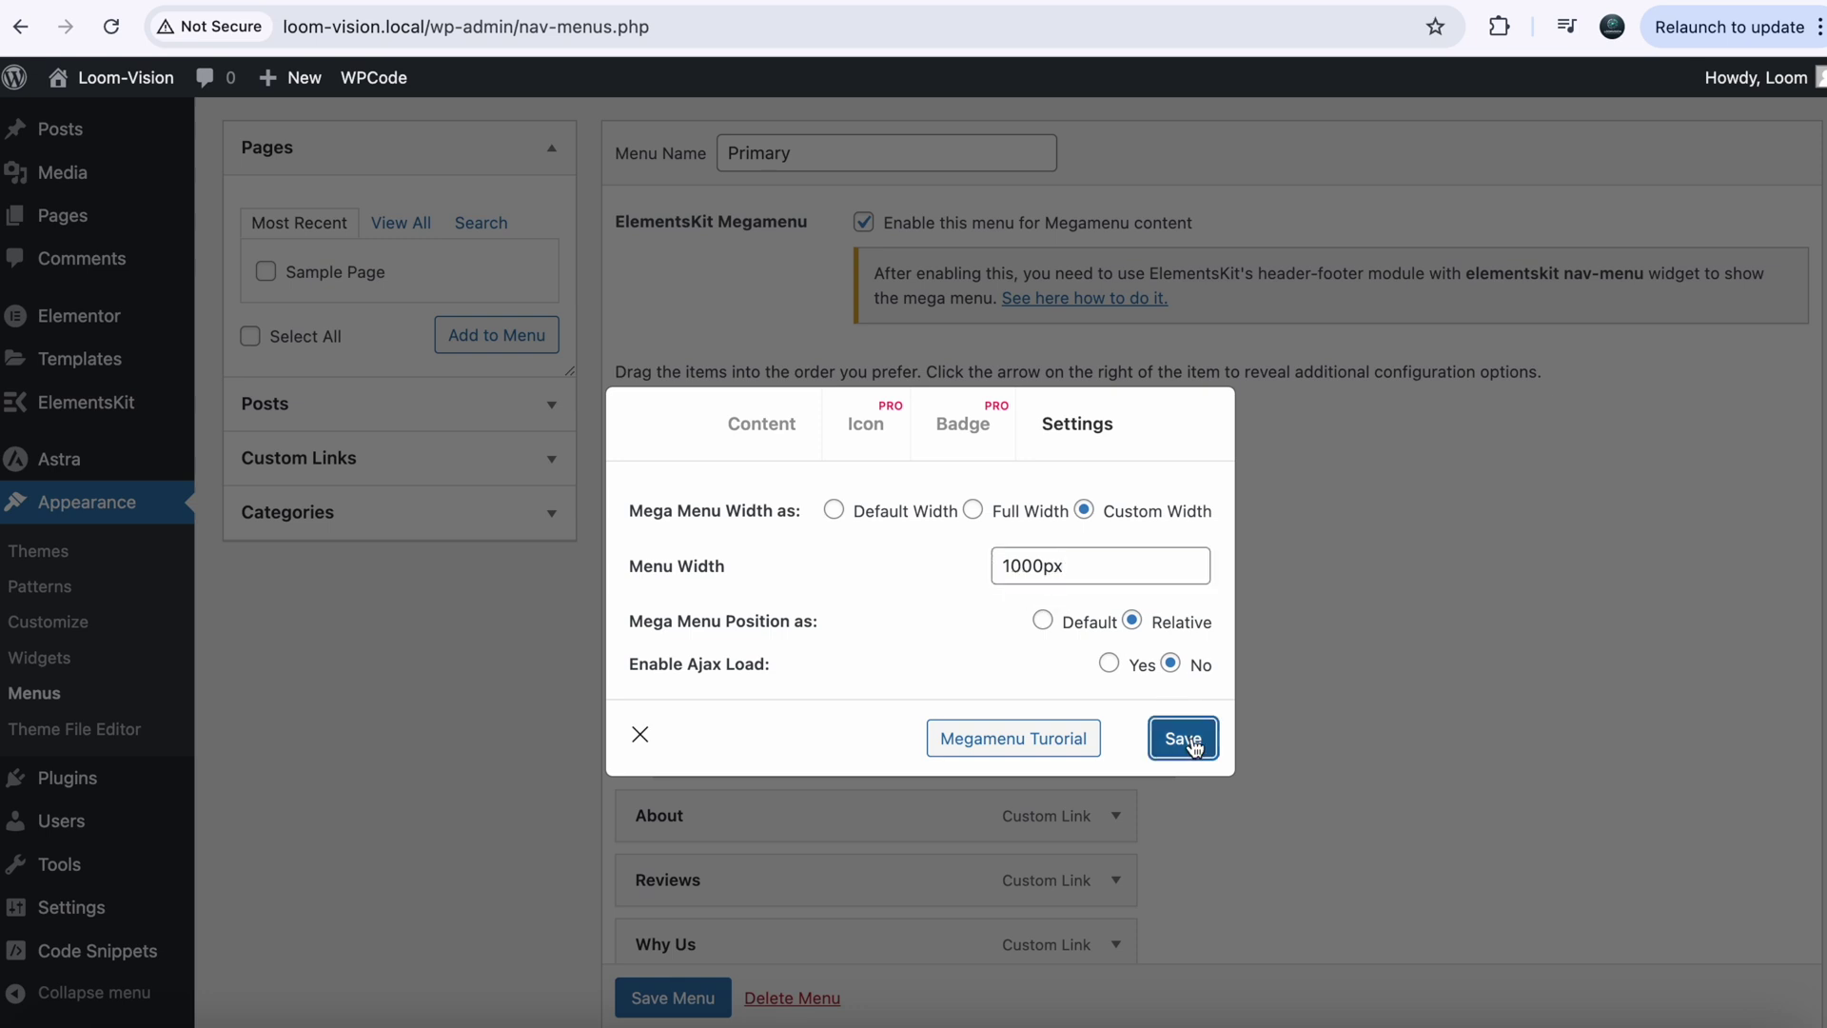
click(763, 426)
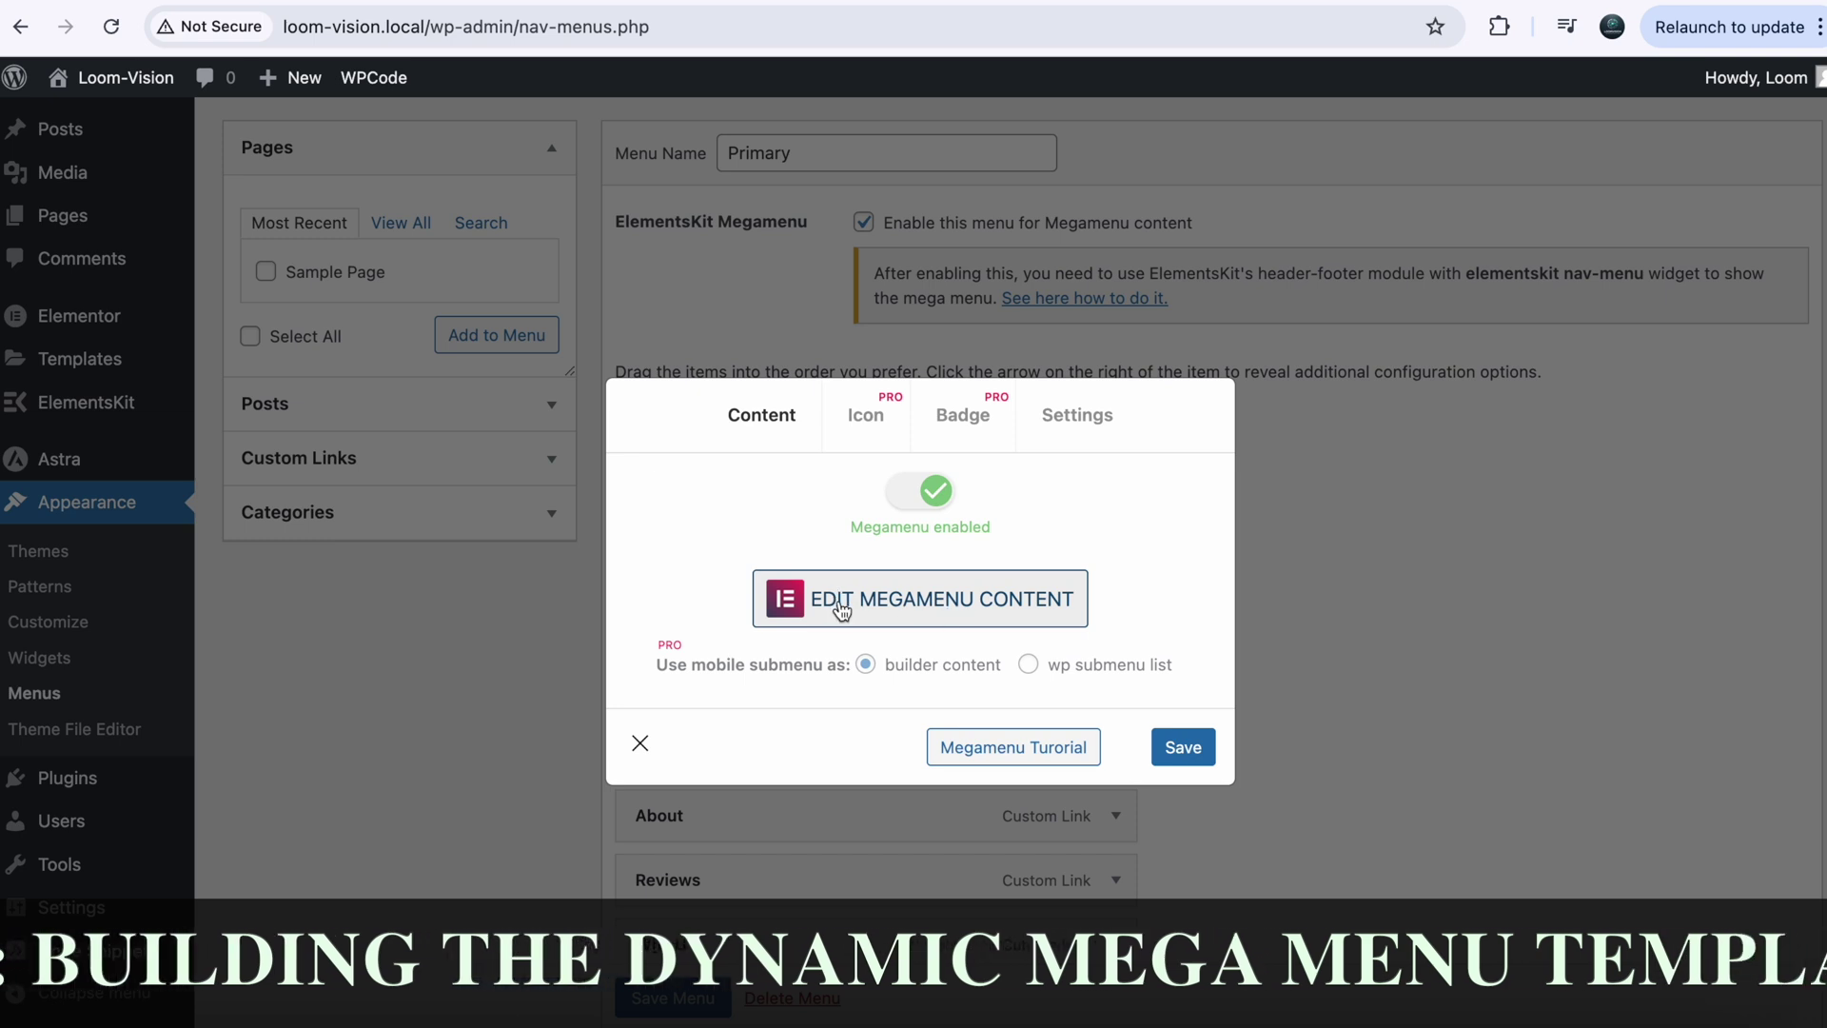
Open the megamenu content in Elementor and insert a four-column flexbox container.
click(934, 597)
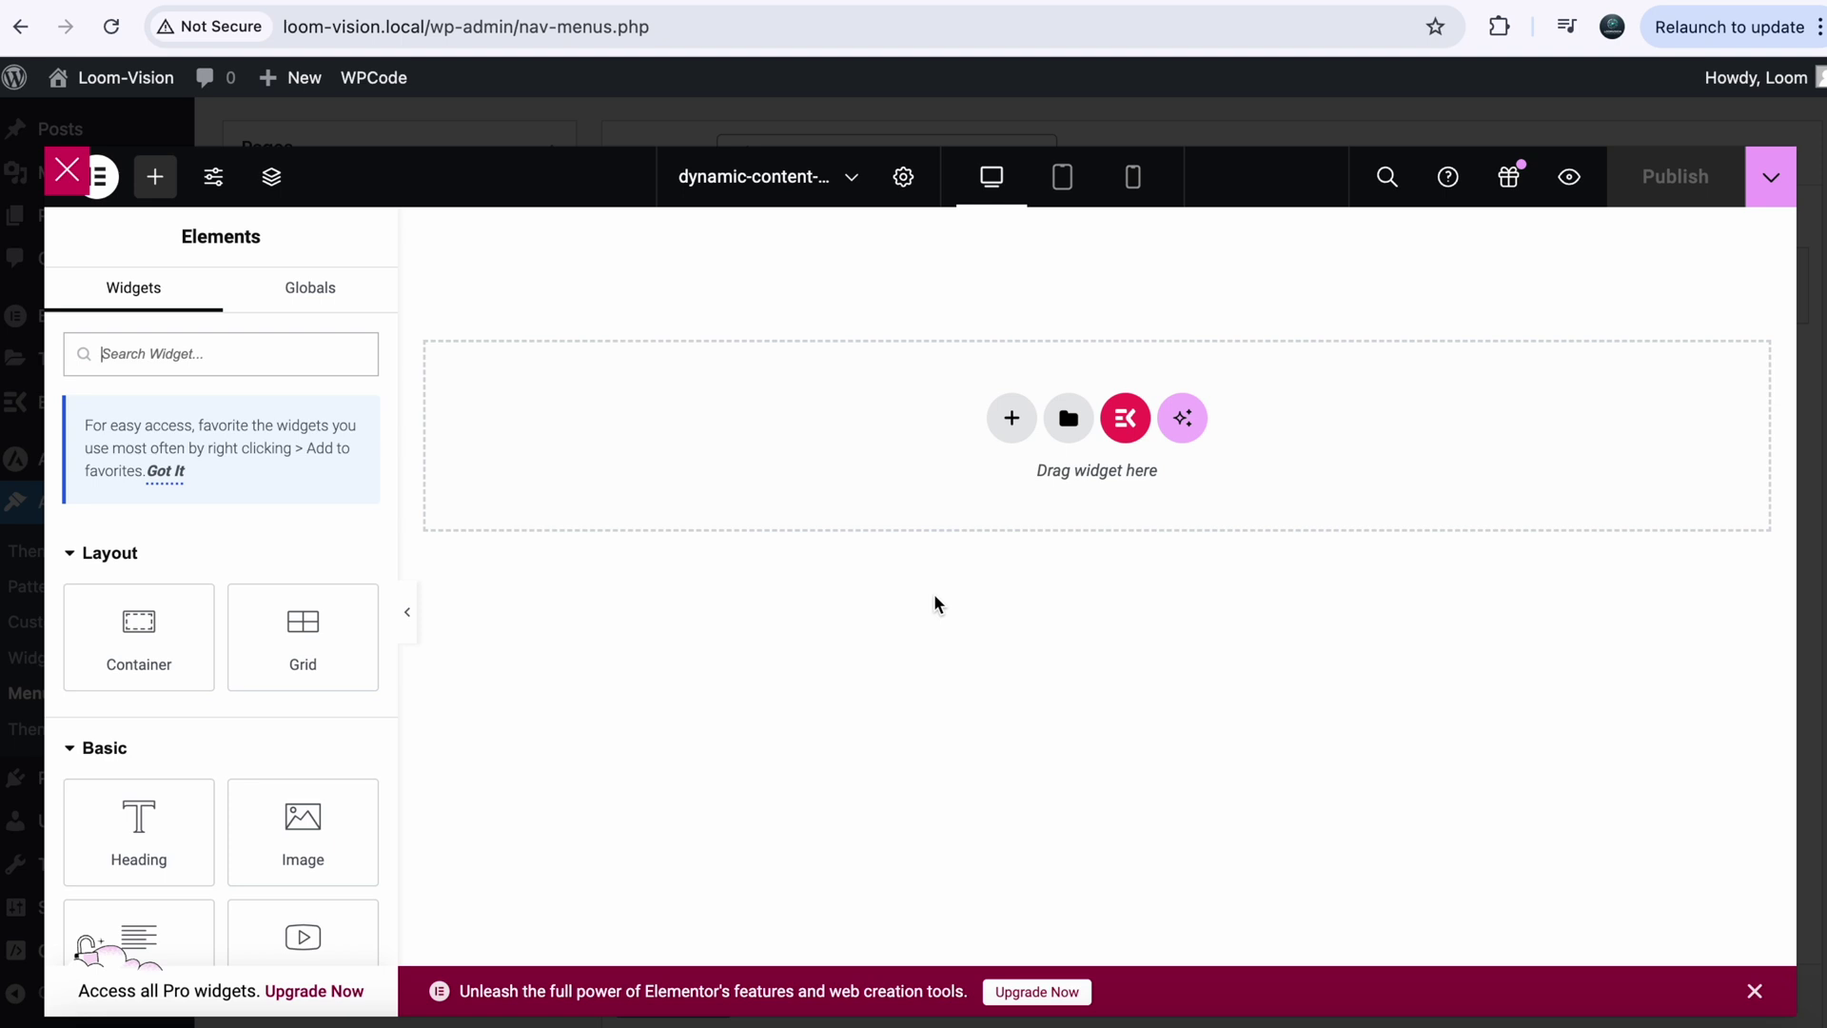
click(1012, 419)
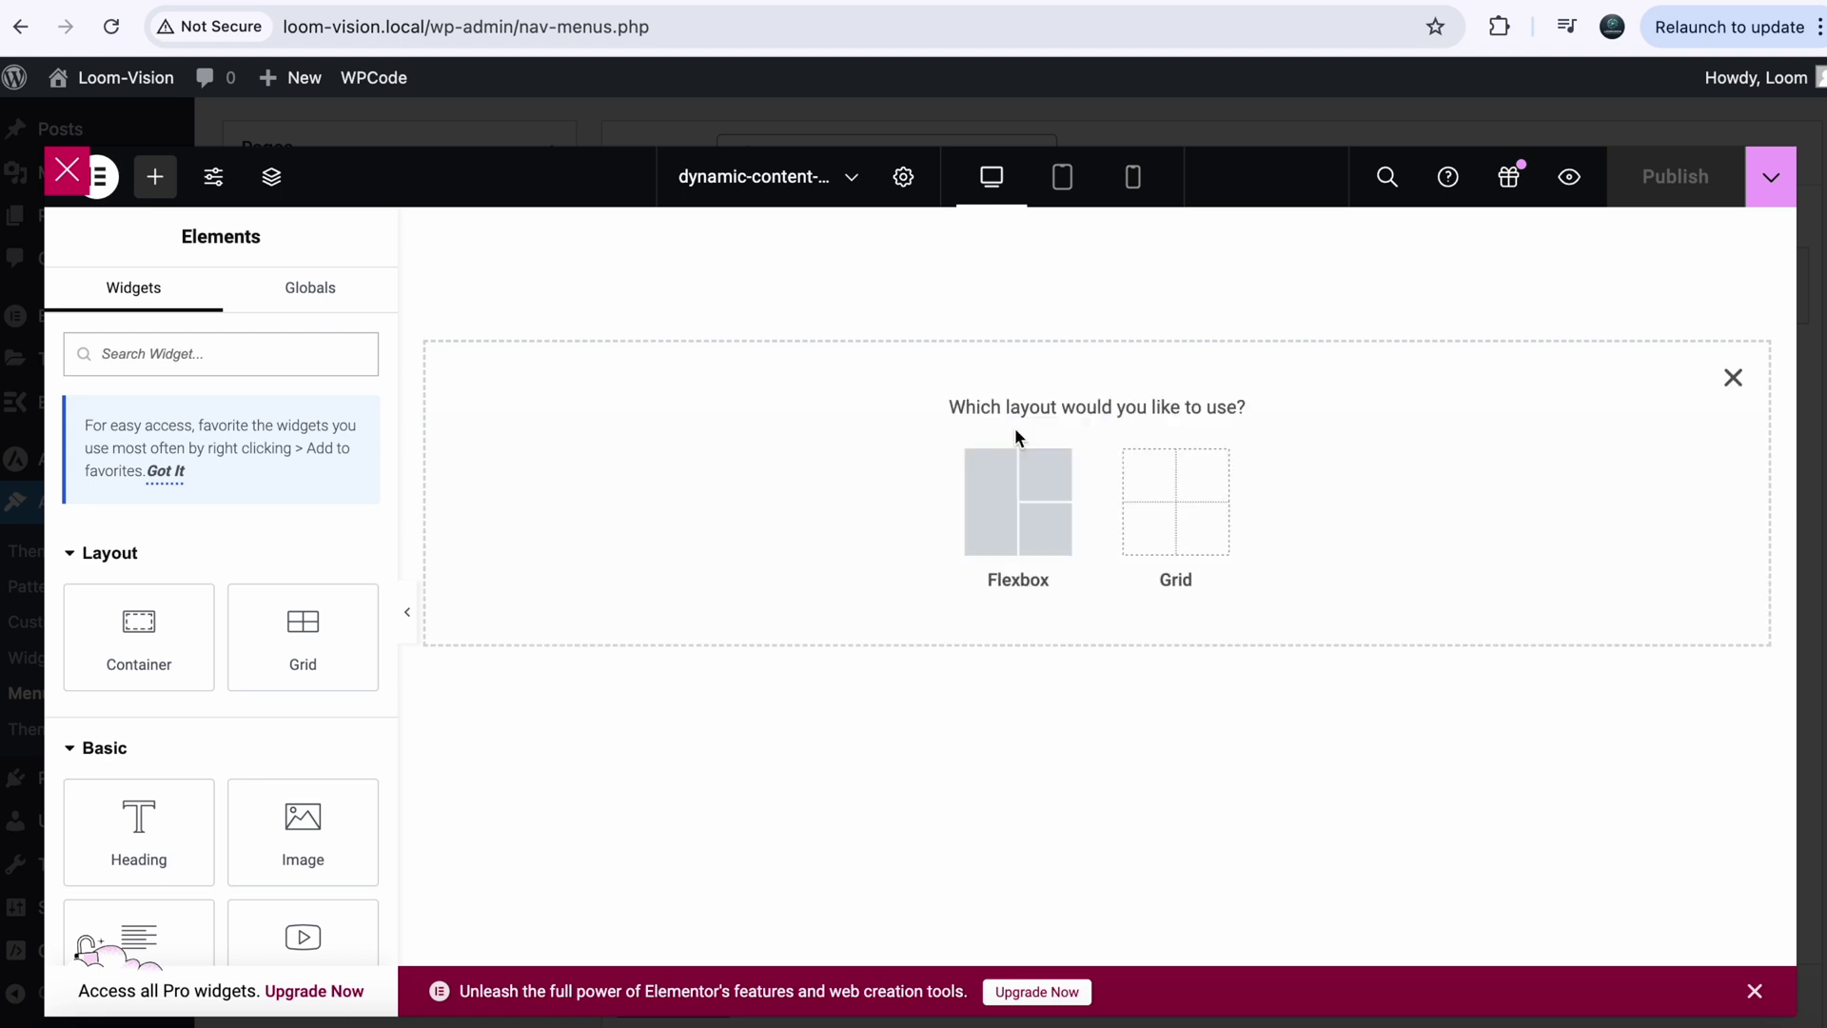
click(1020, 522)
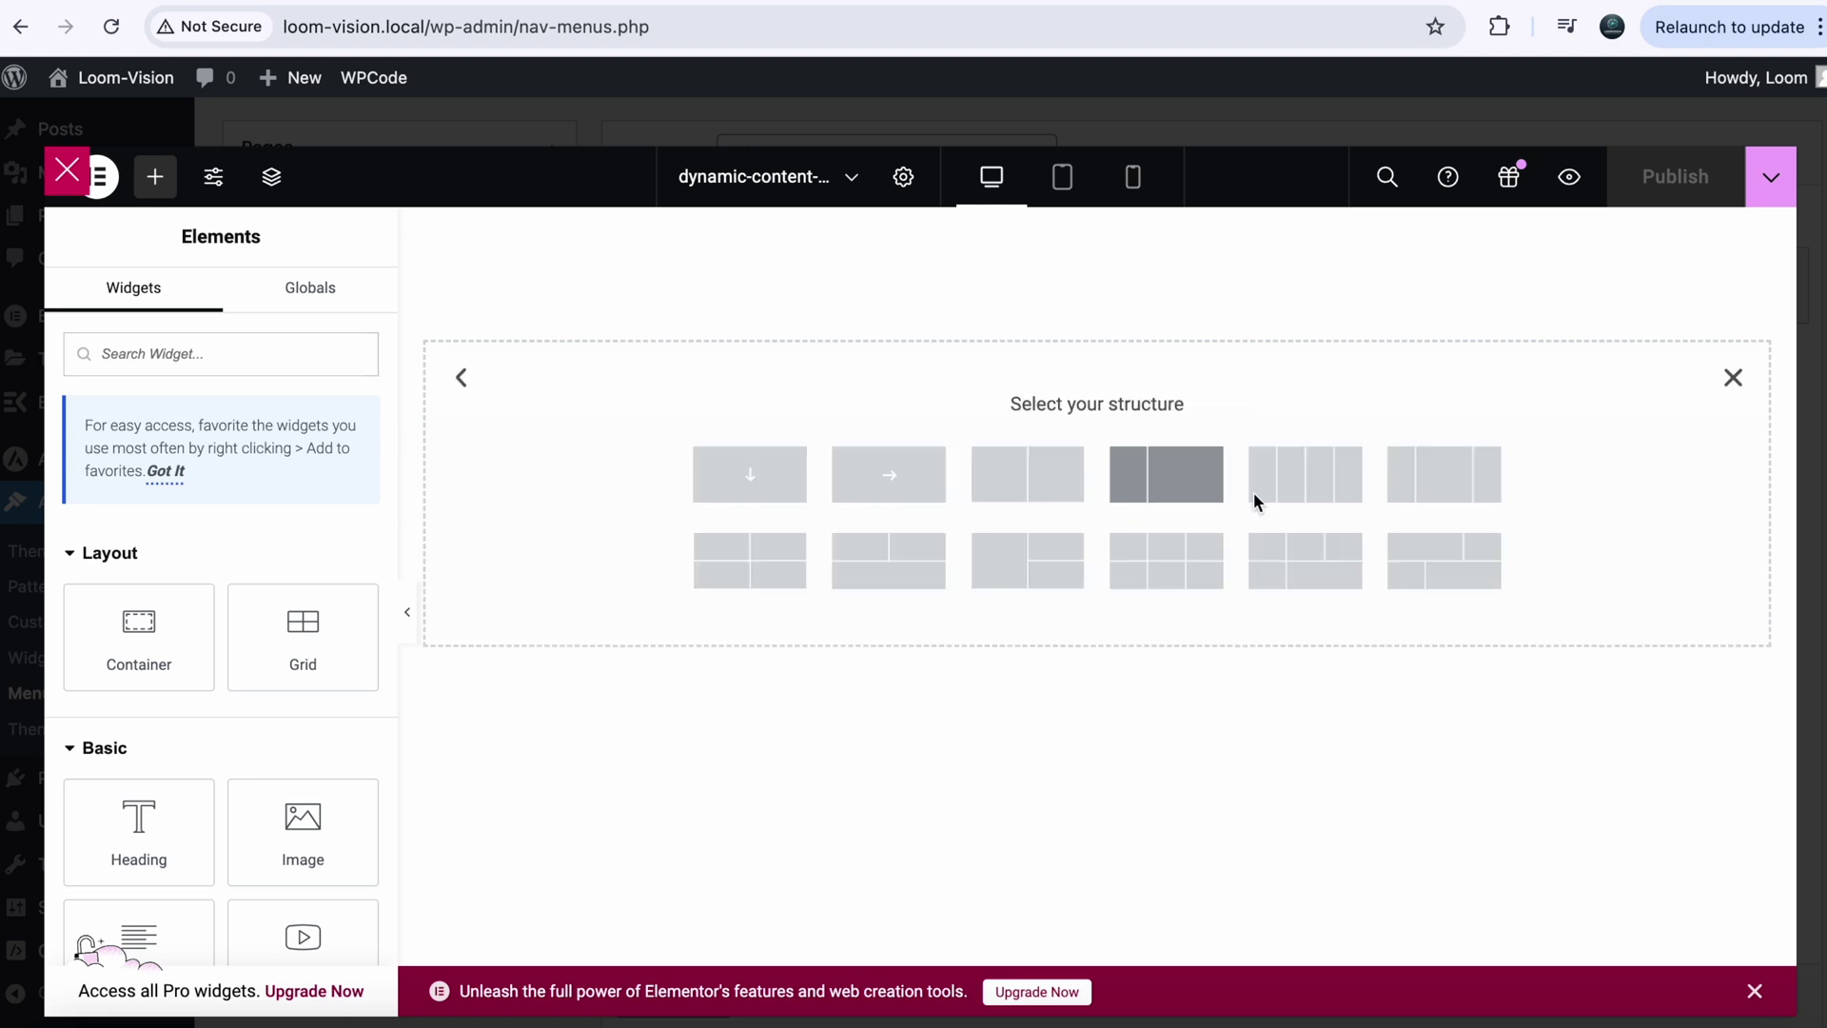
click(1337, 491)
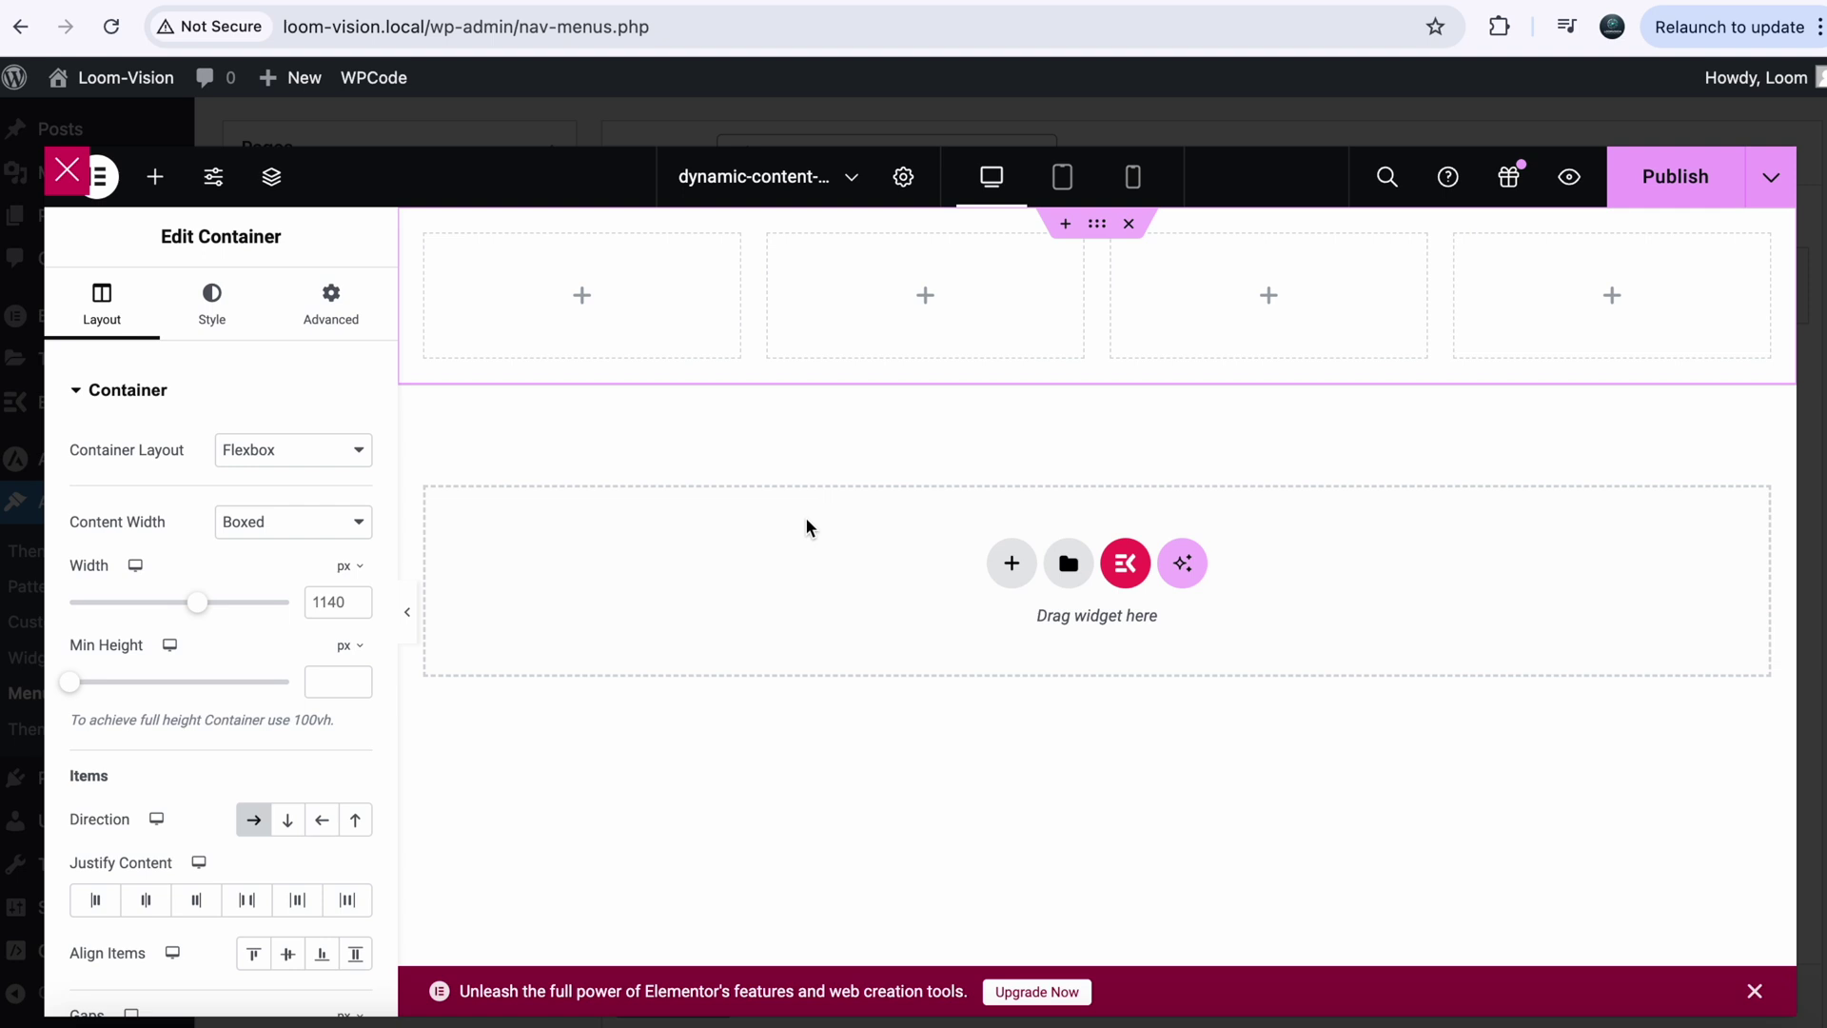
key(XF86AudioLowerVolume)
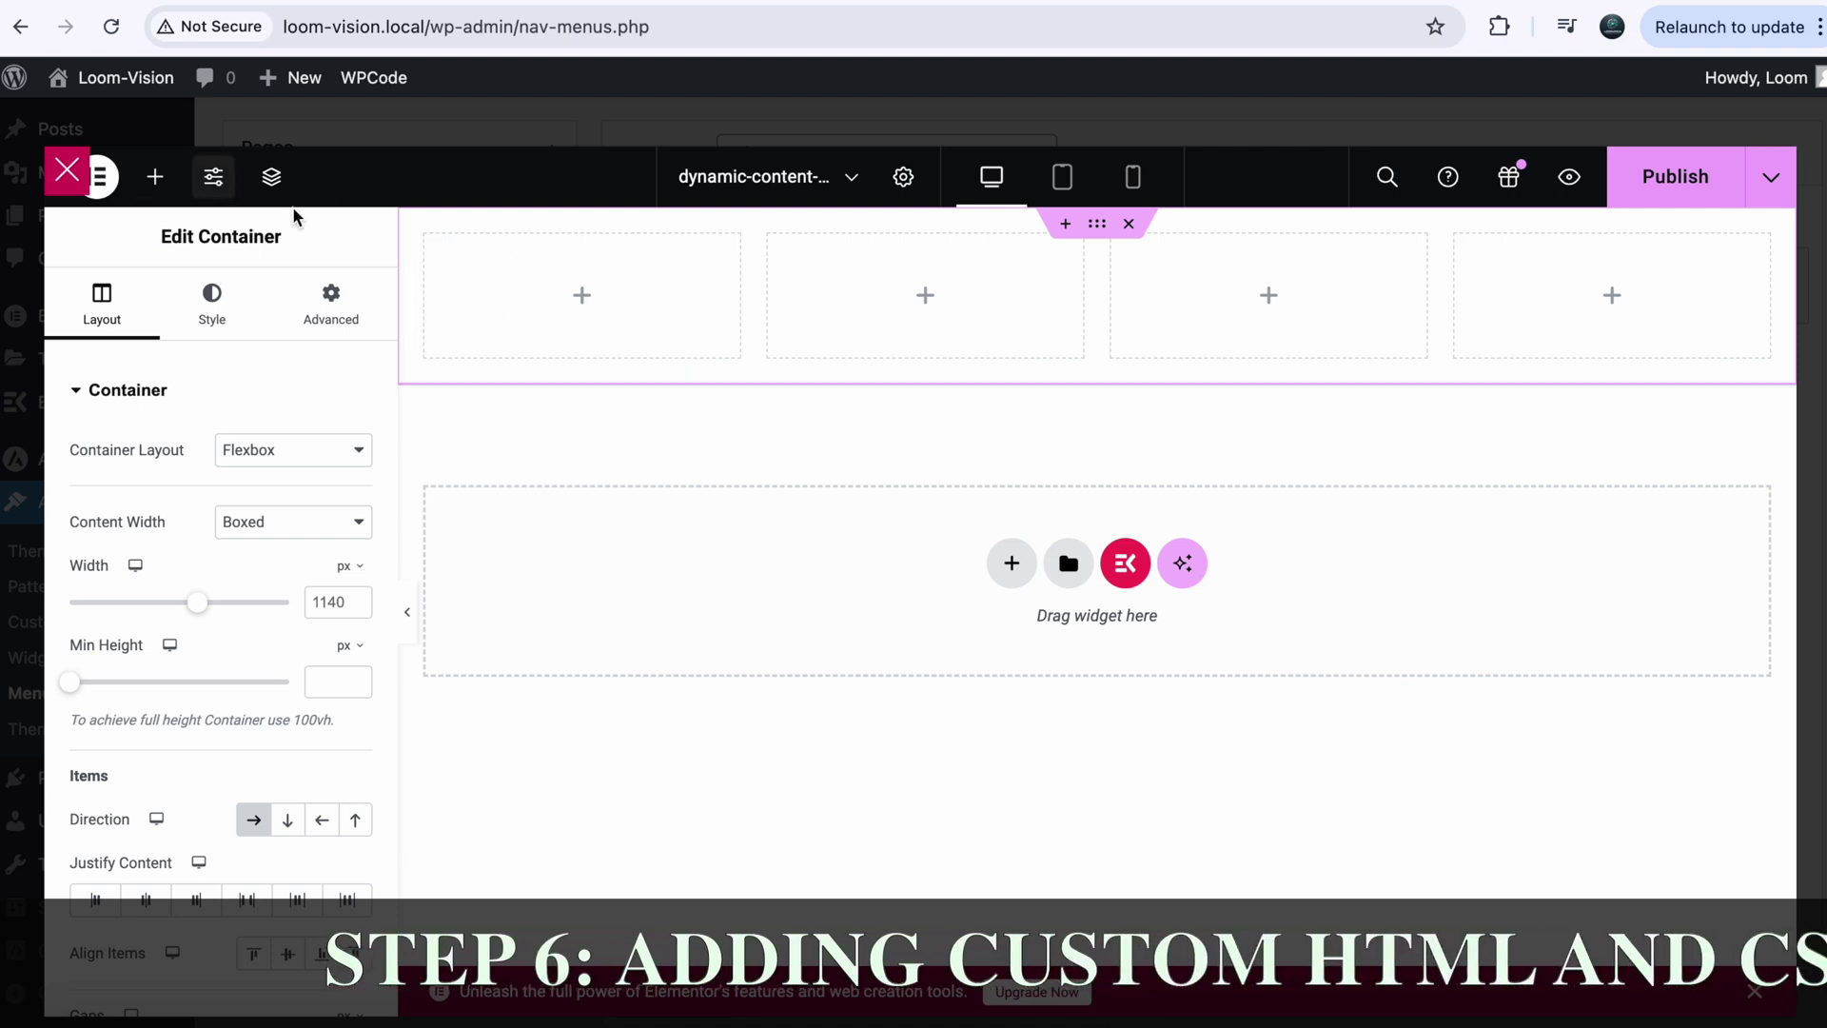
Search the widgets for 'html' and drag an HTML widget into the first column.
click(155, 176)
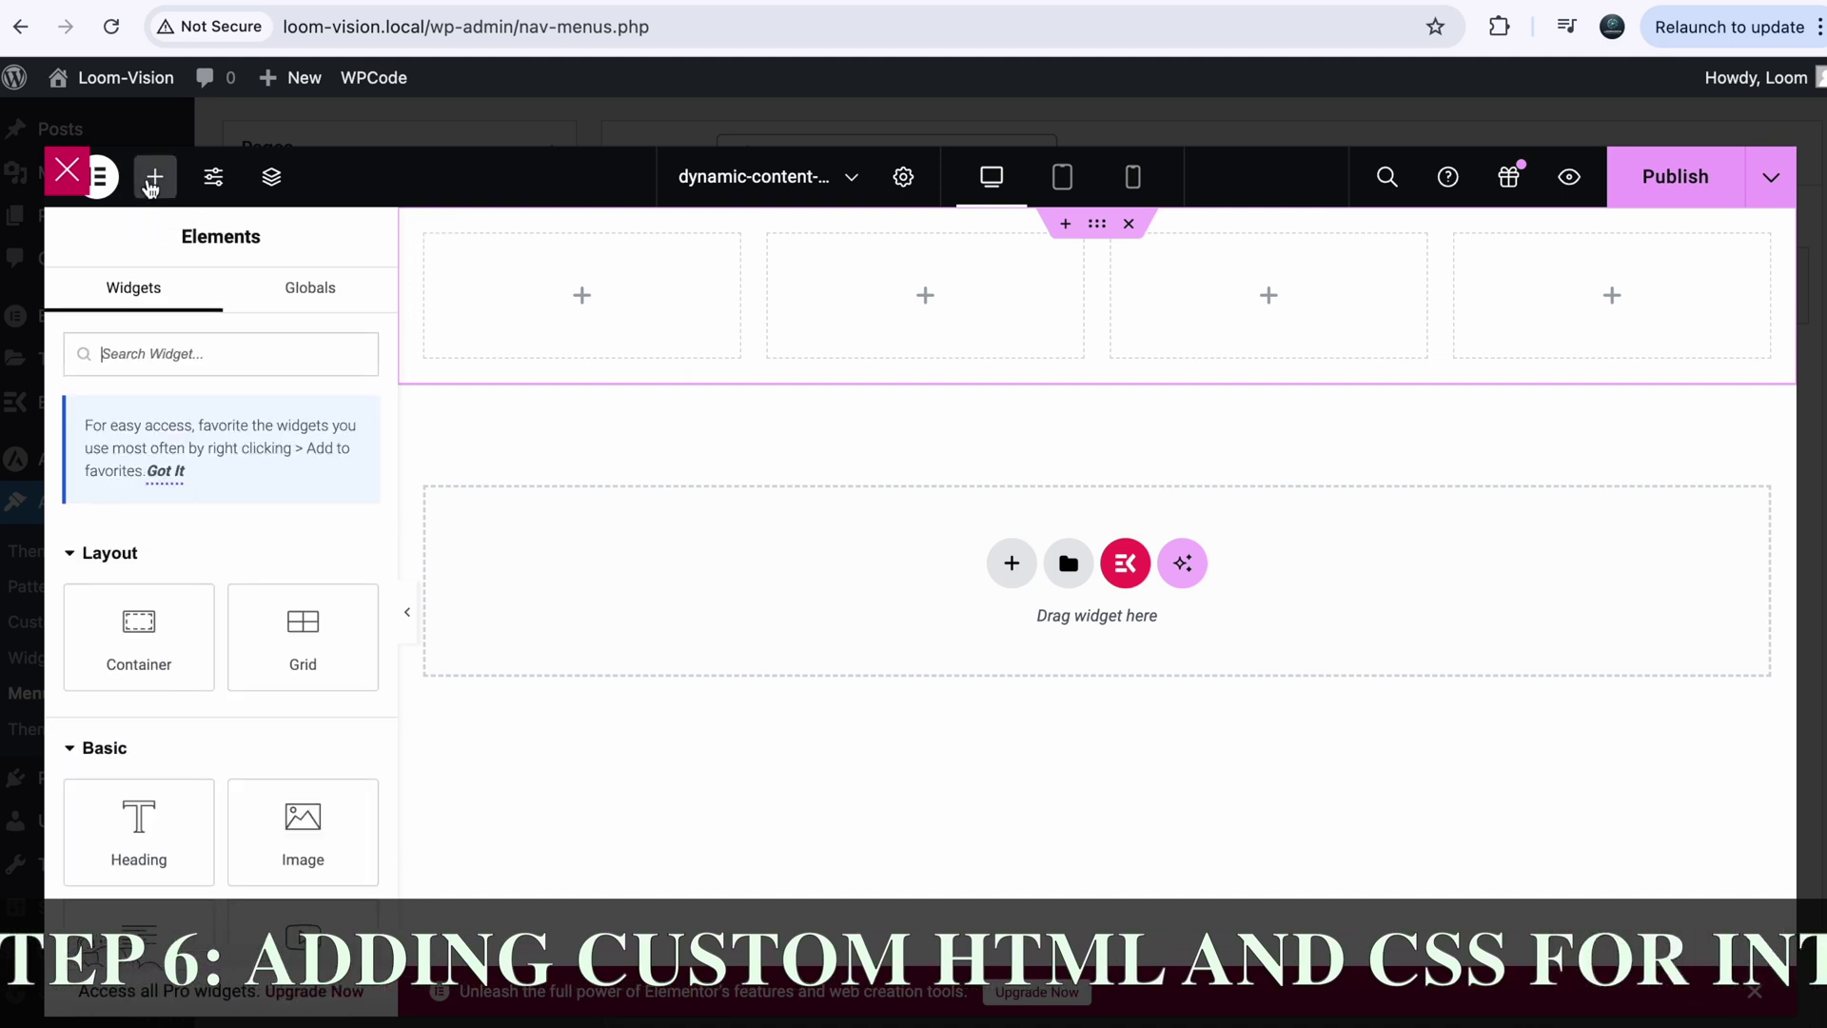
text(html)
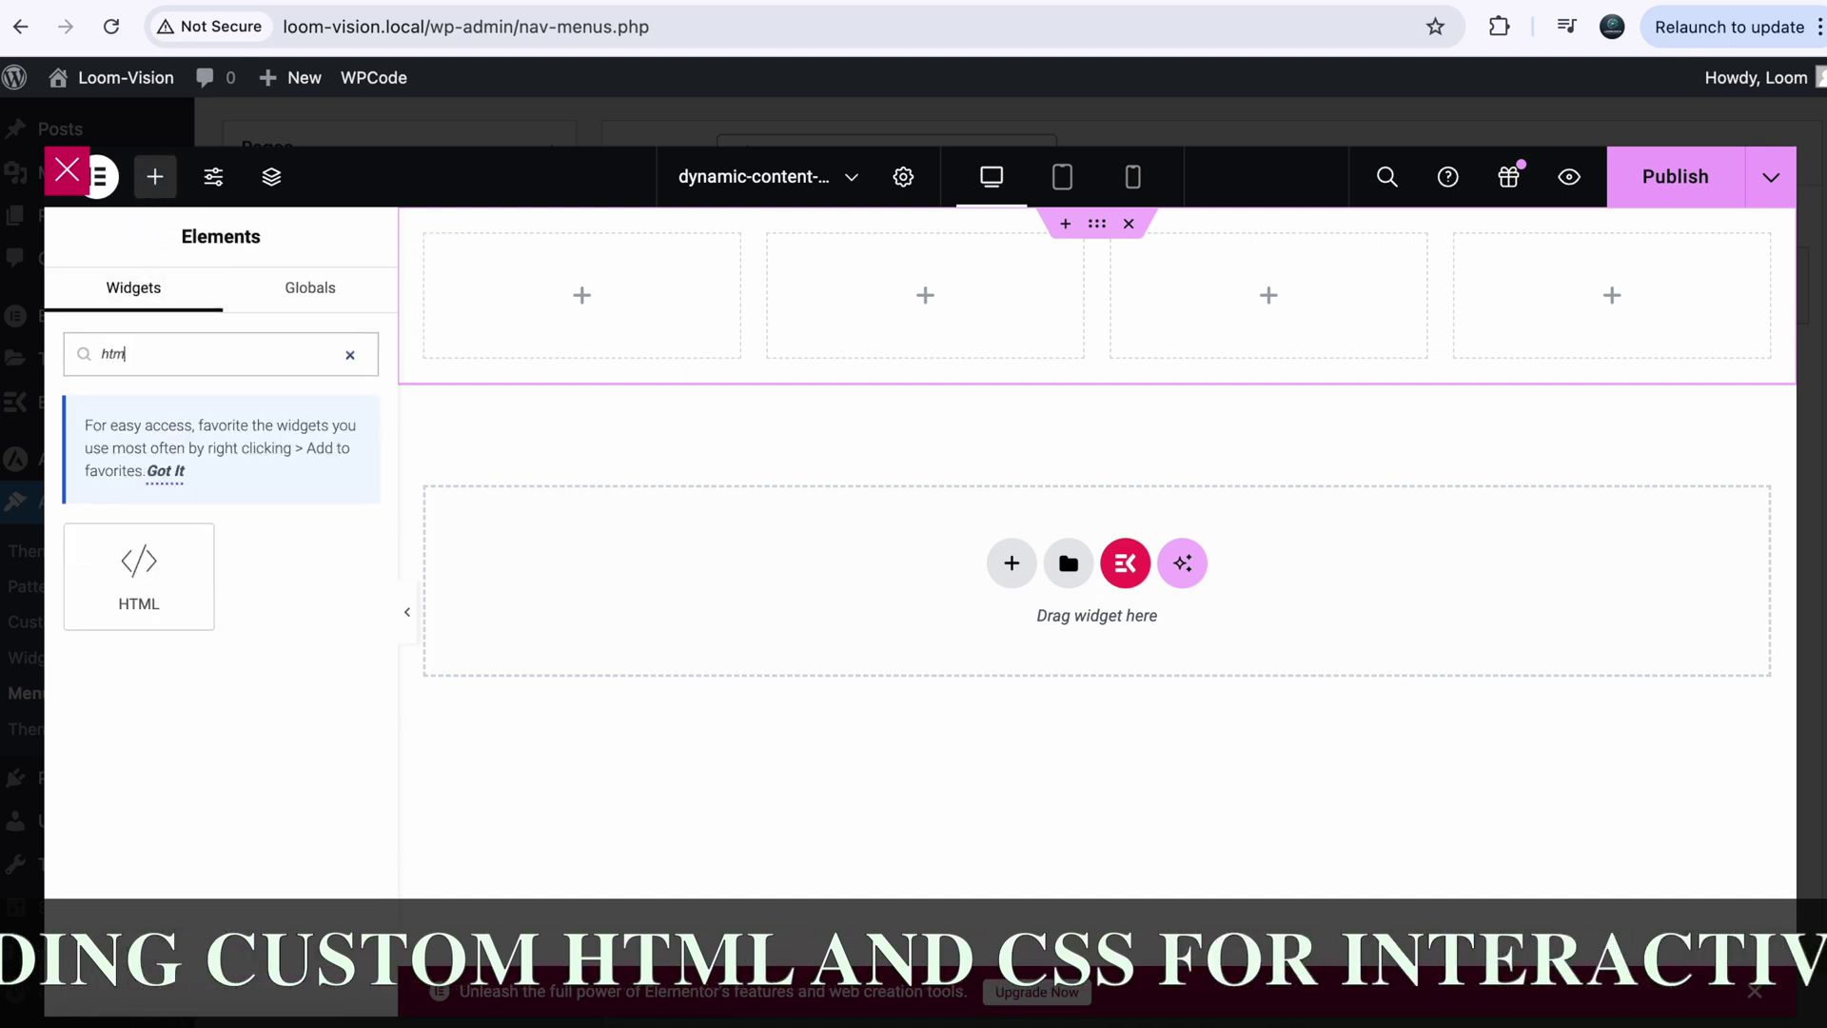
drag(96, 616, 562, 293)
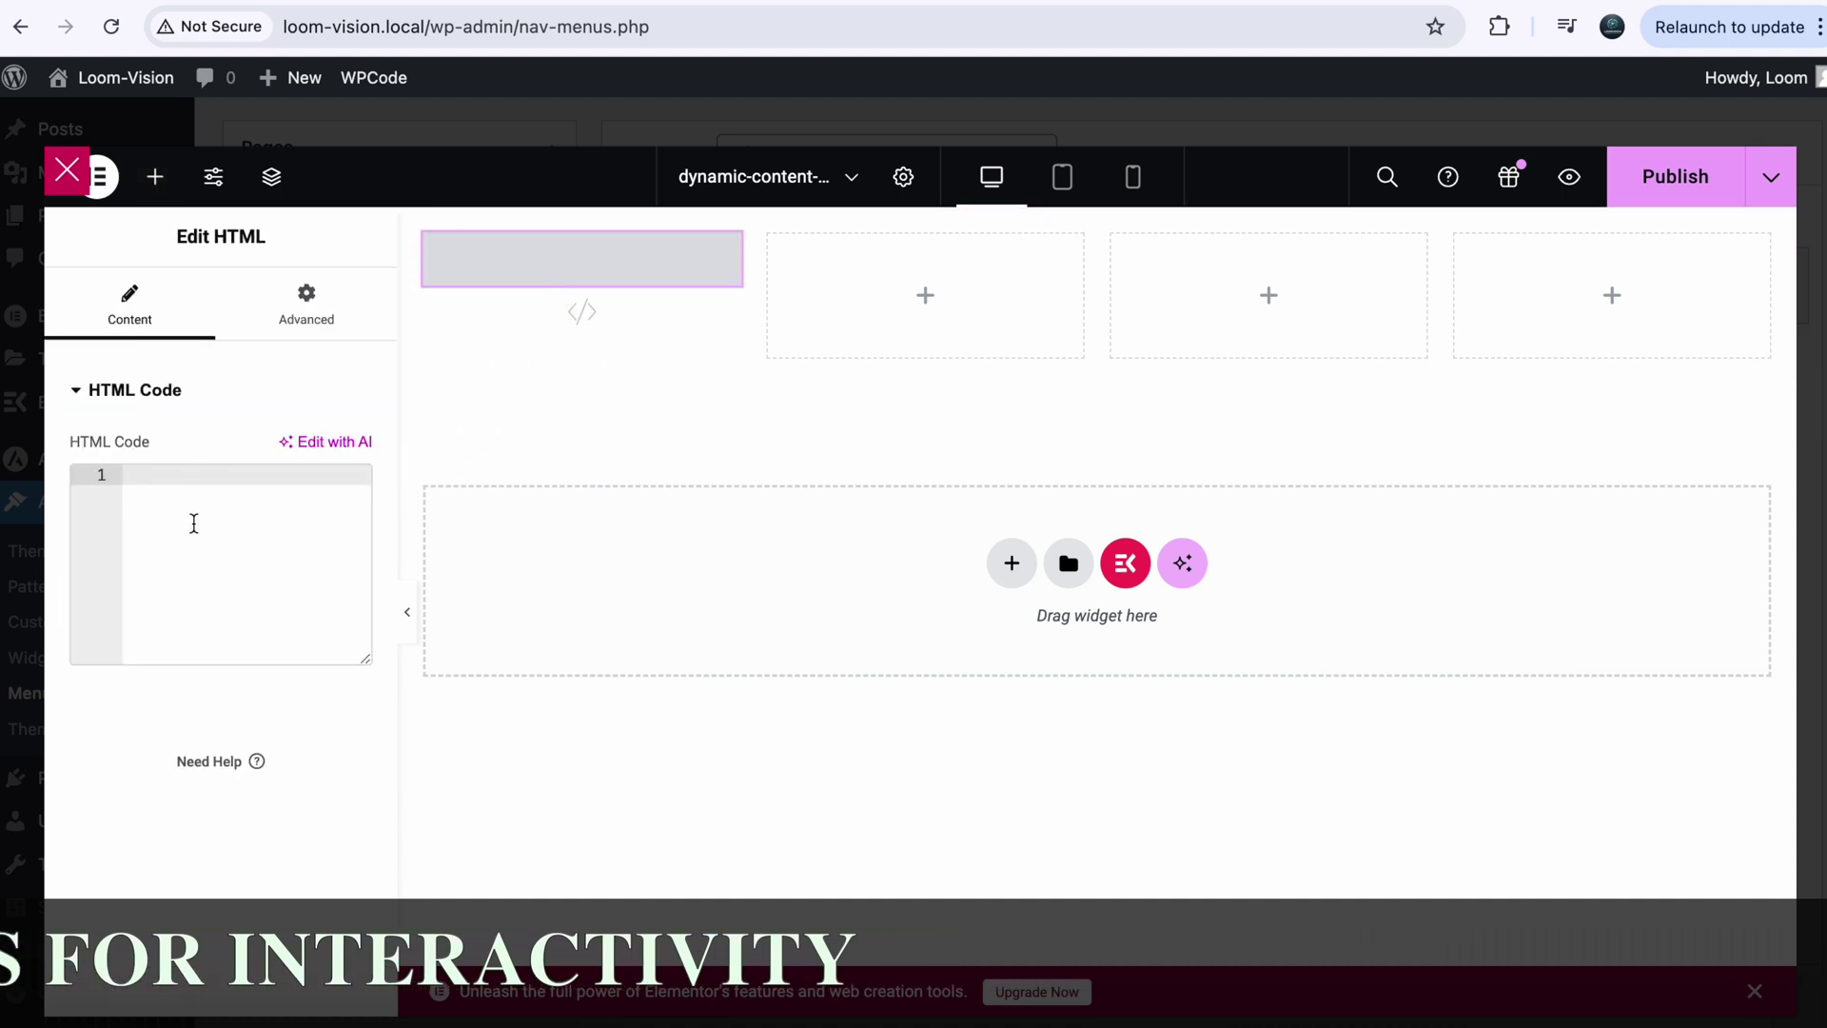
click(194, 524)
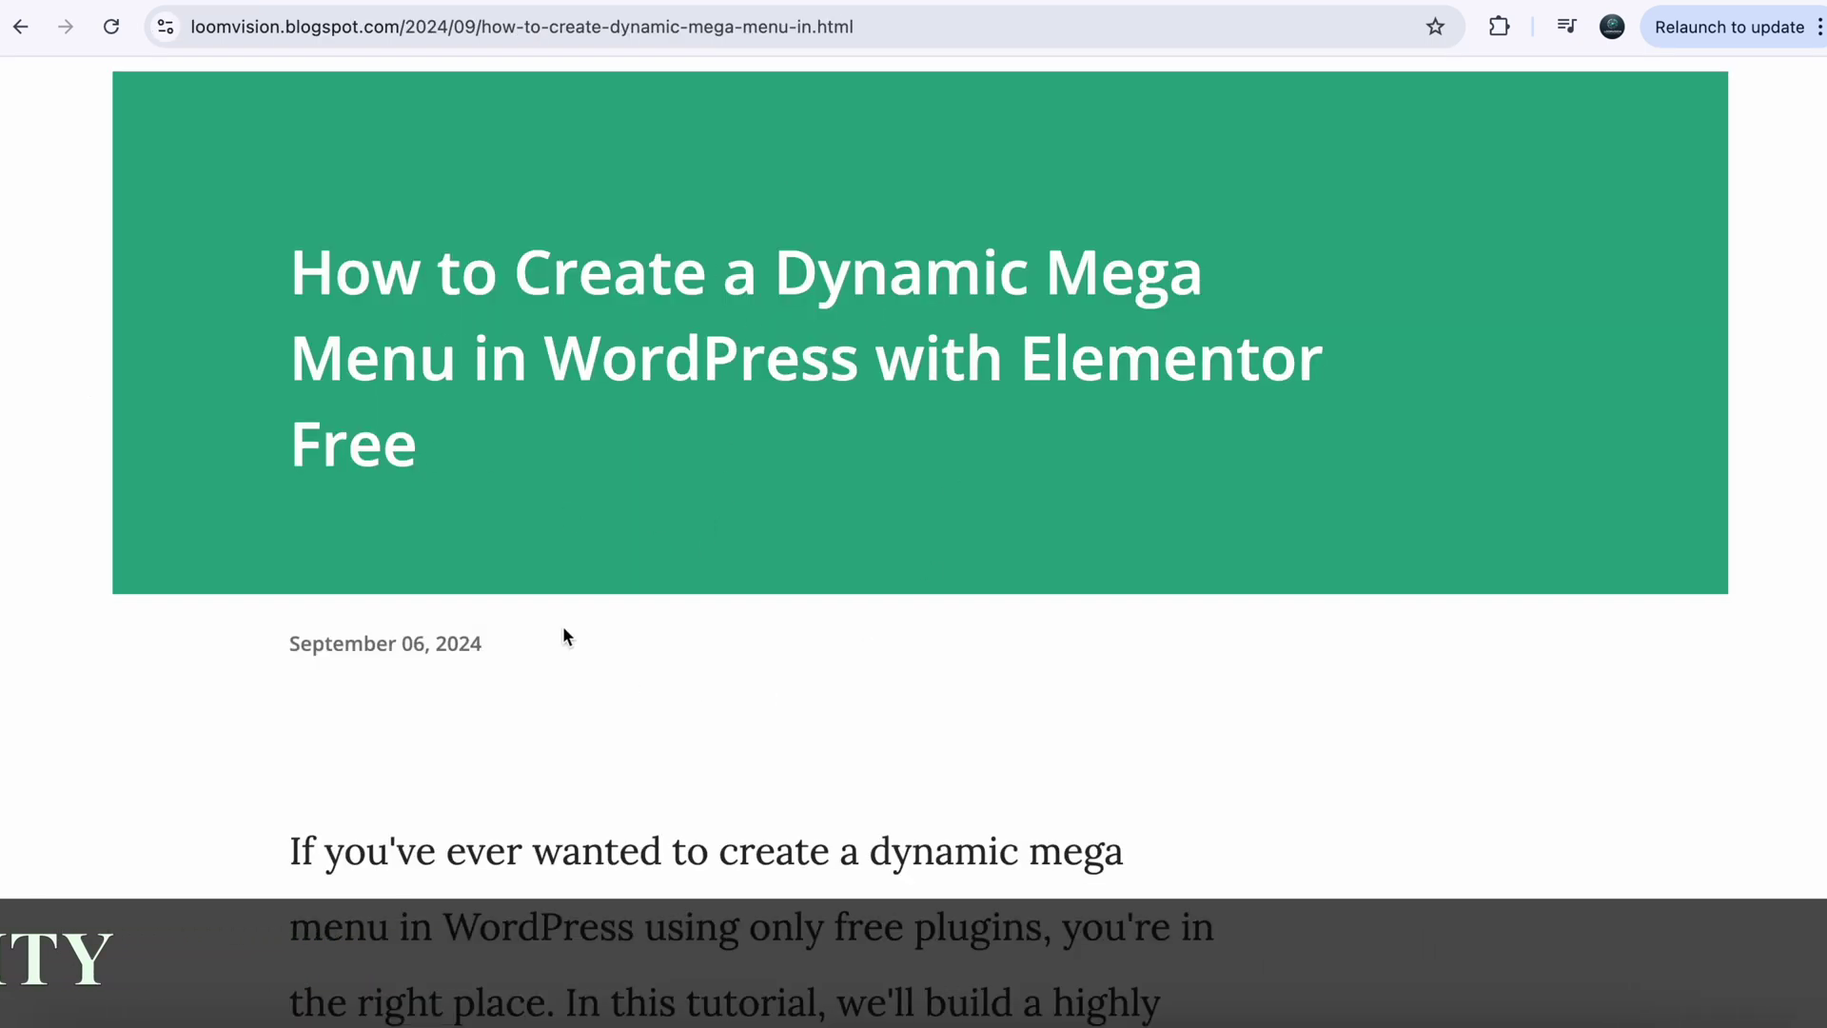
Copy the first-column HTML code block from the tutorial's Step 6.
scroll(654, 715, down, 15)
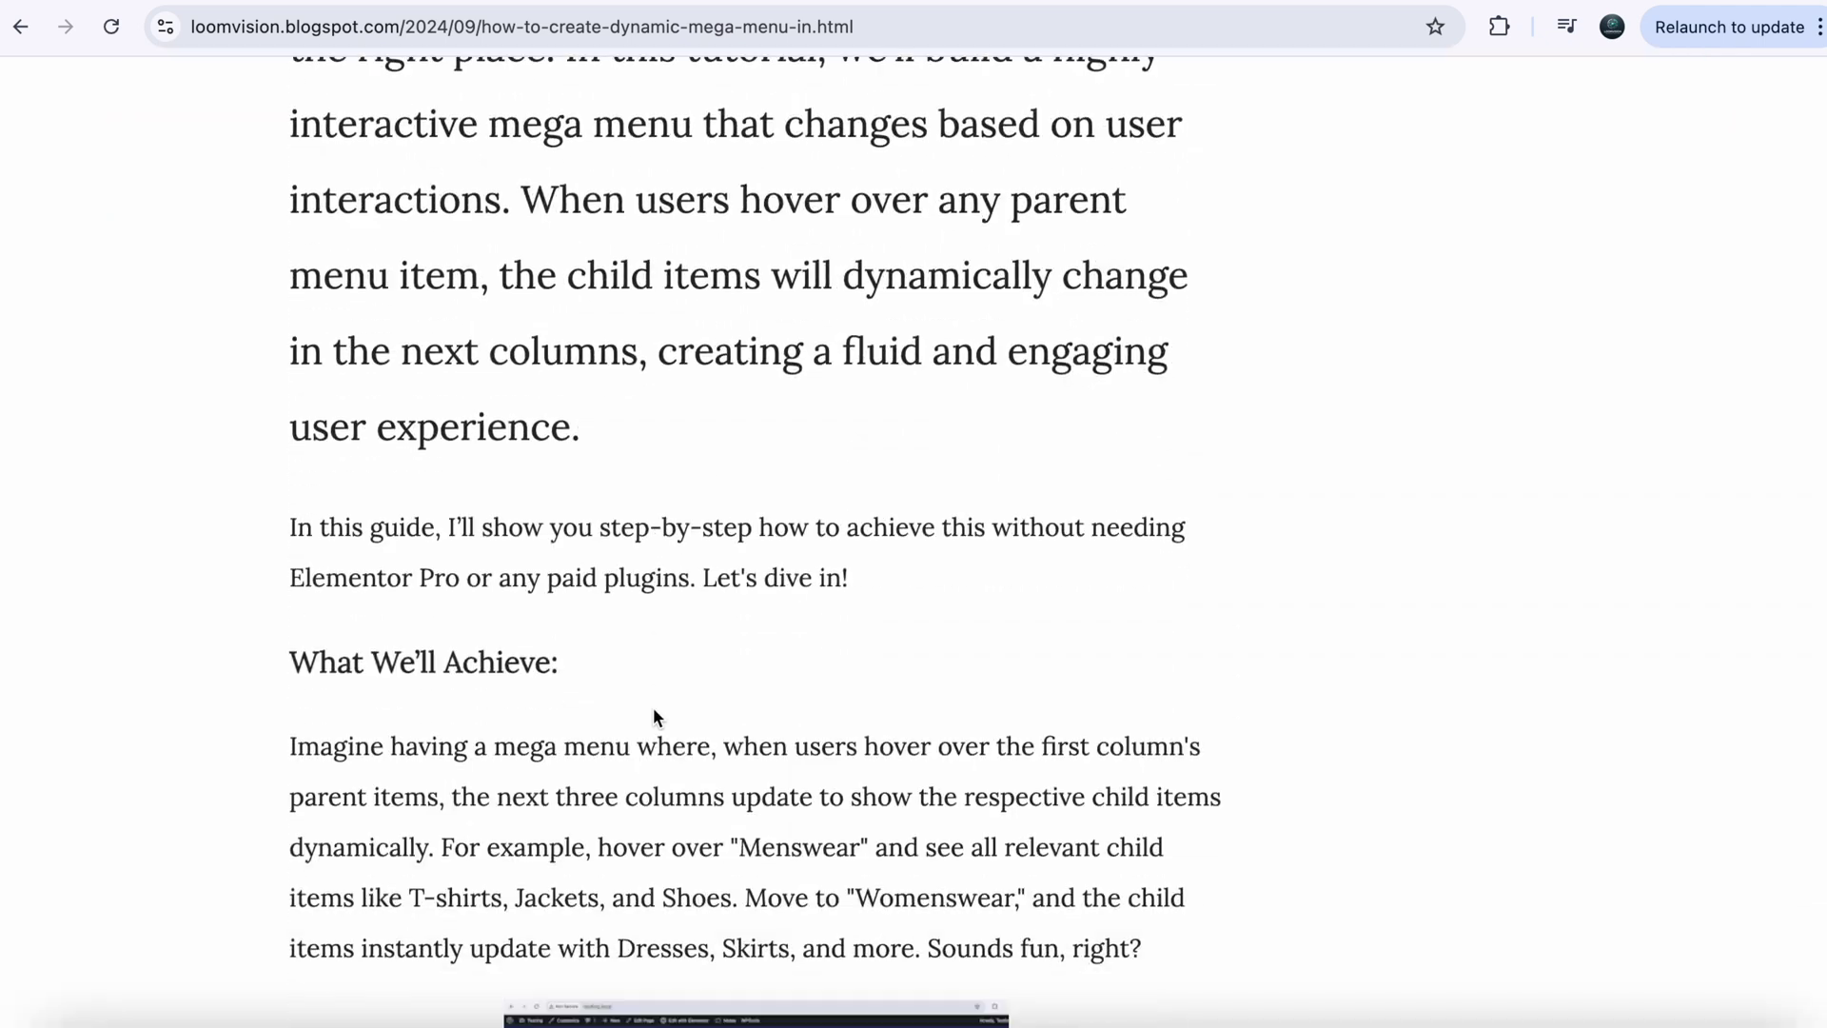
scroll(653, 706, down, 20)
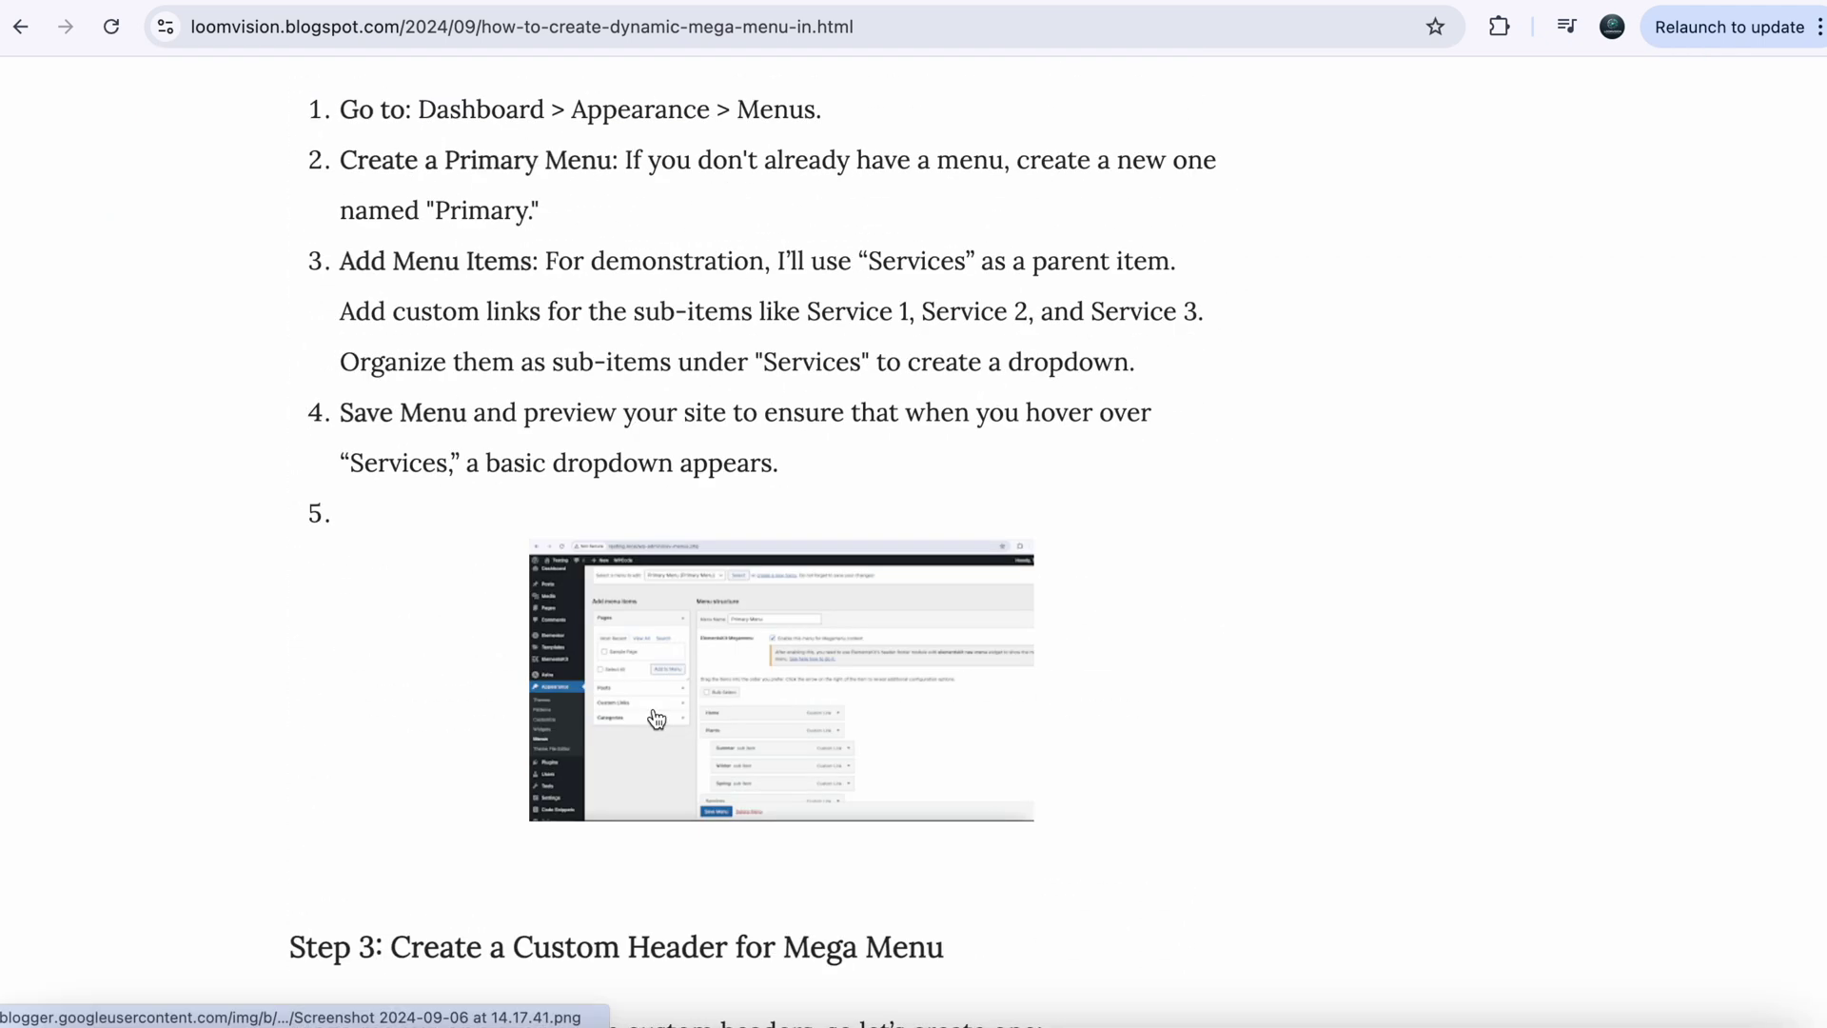
scroll(653, 709, down, 20)
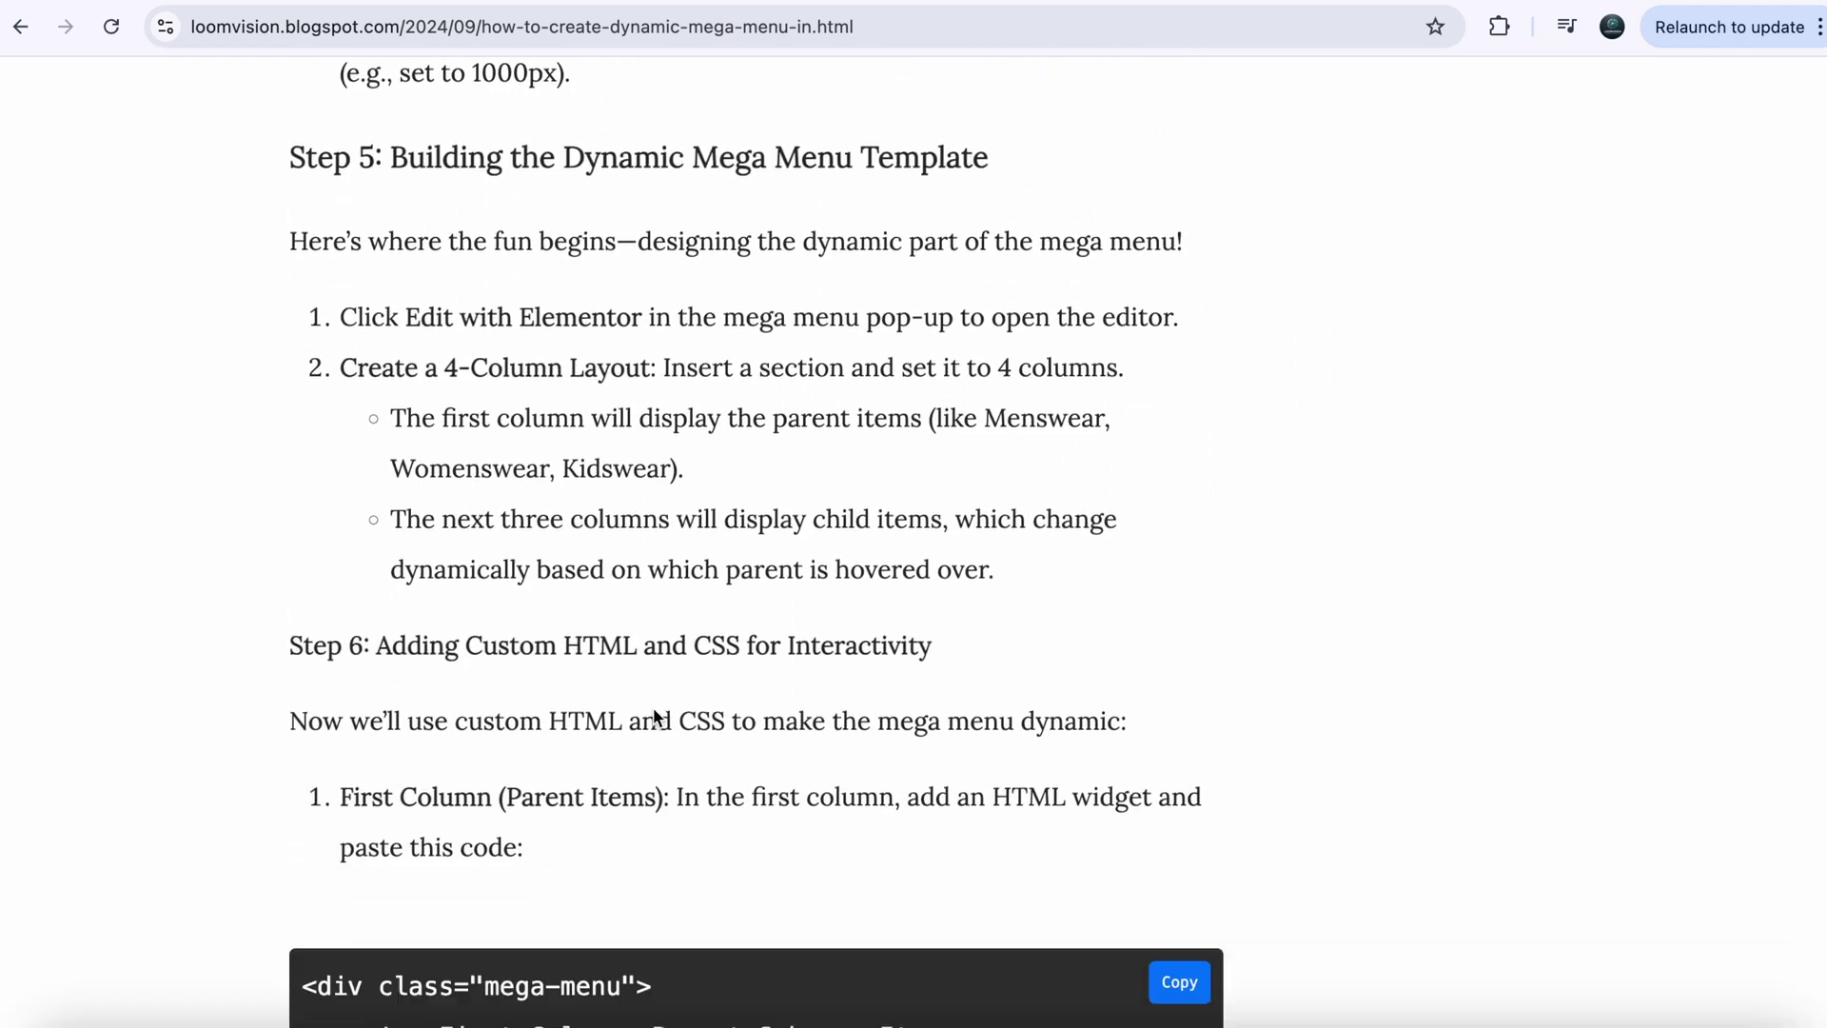
scroll(371, 318, up, 2)
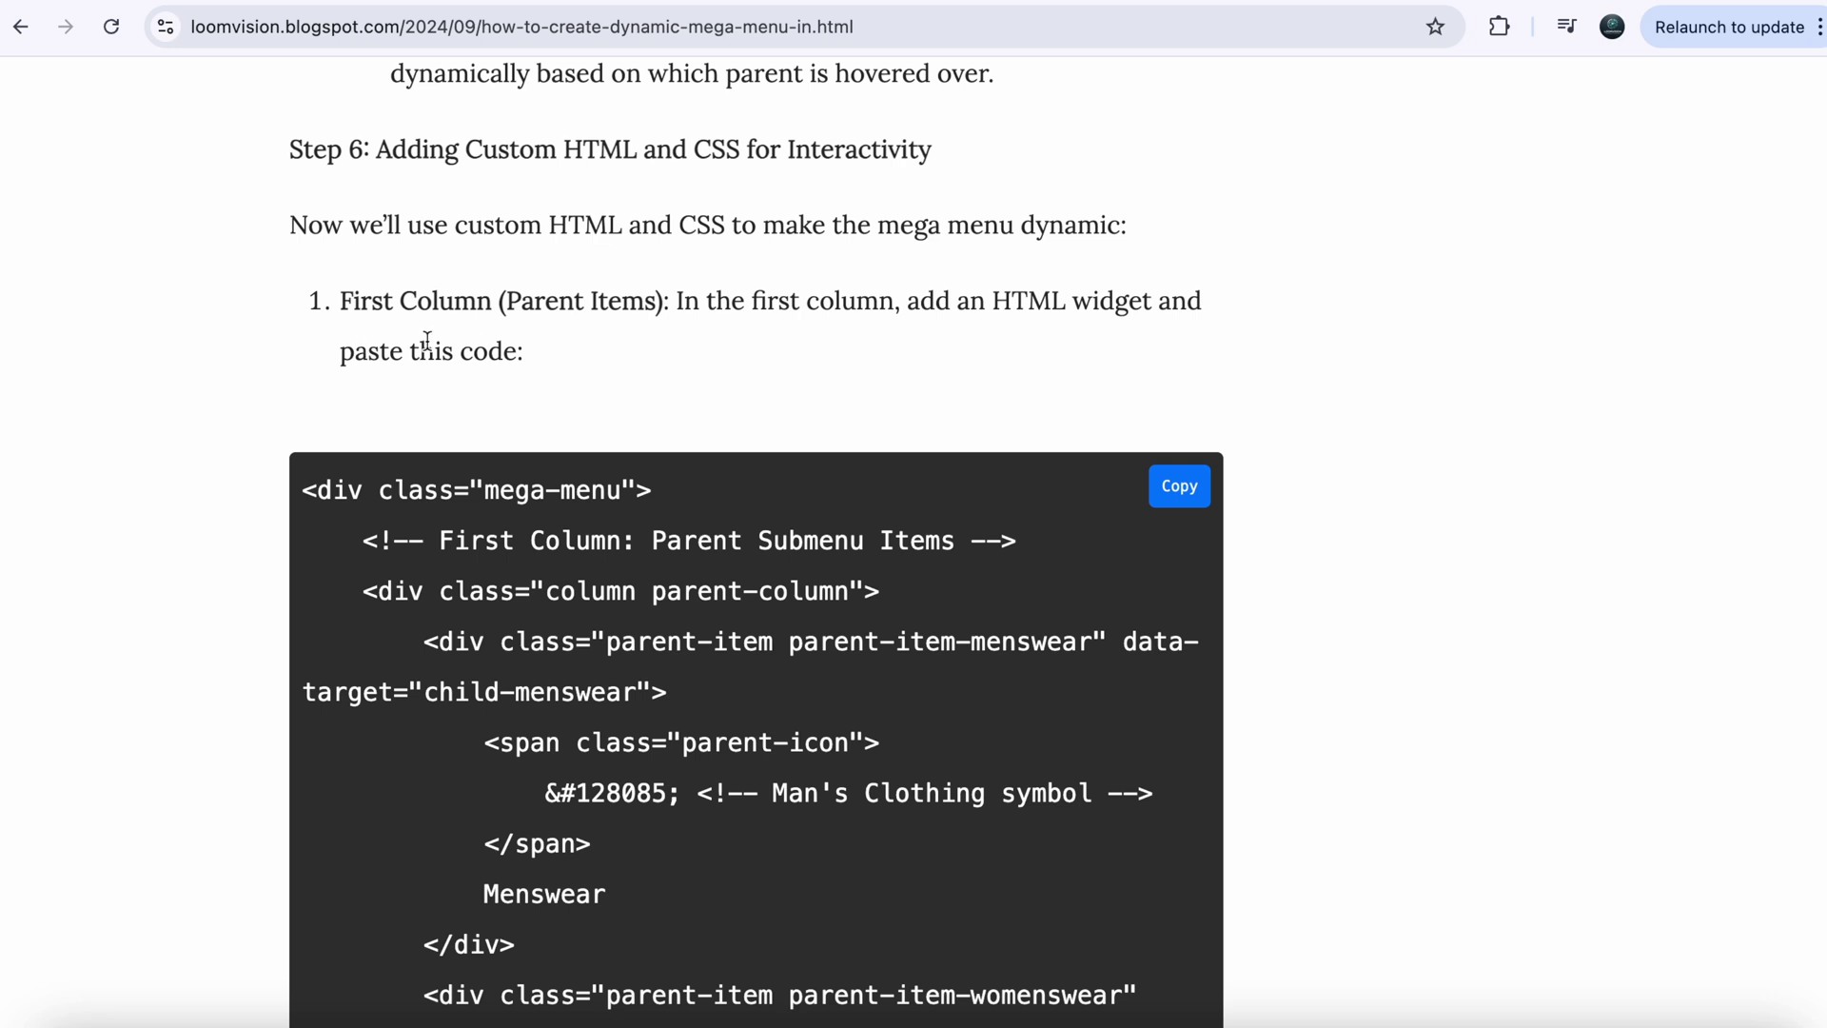
click(1180, 485)
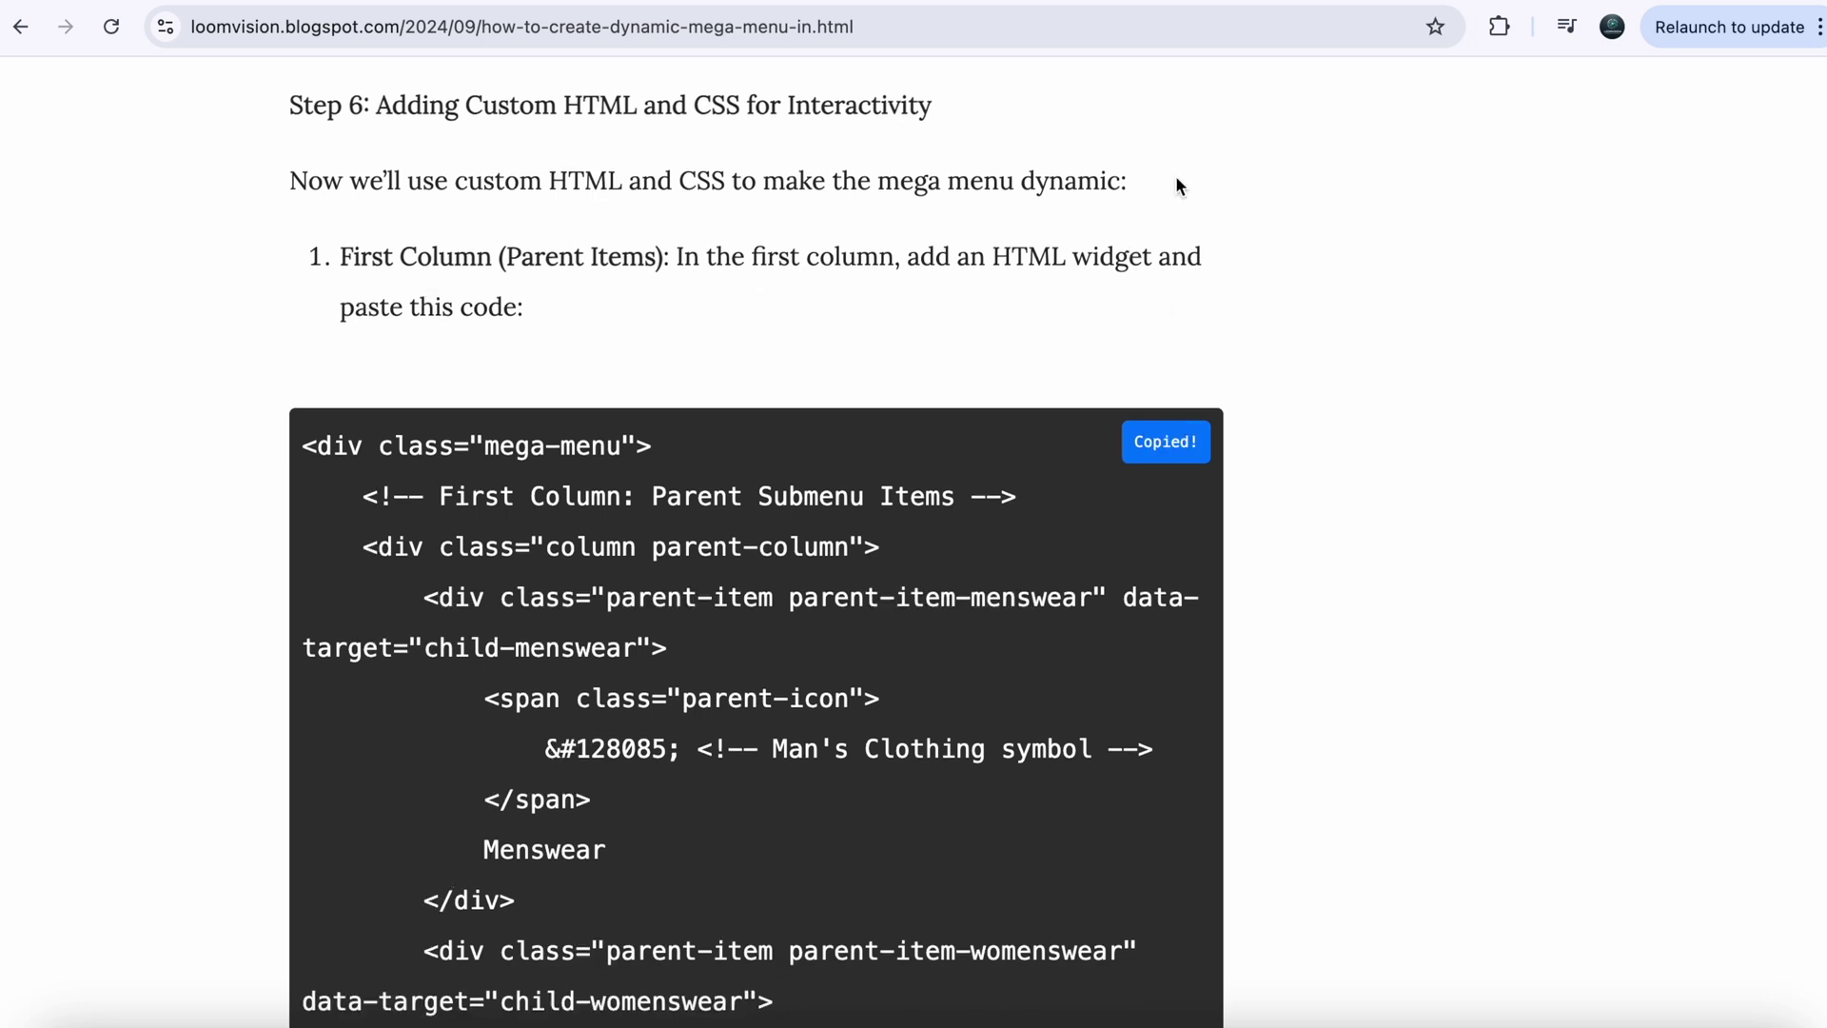
key(ctrl+Tab)
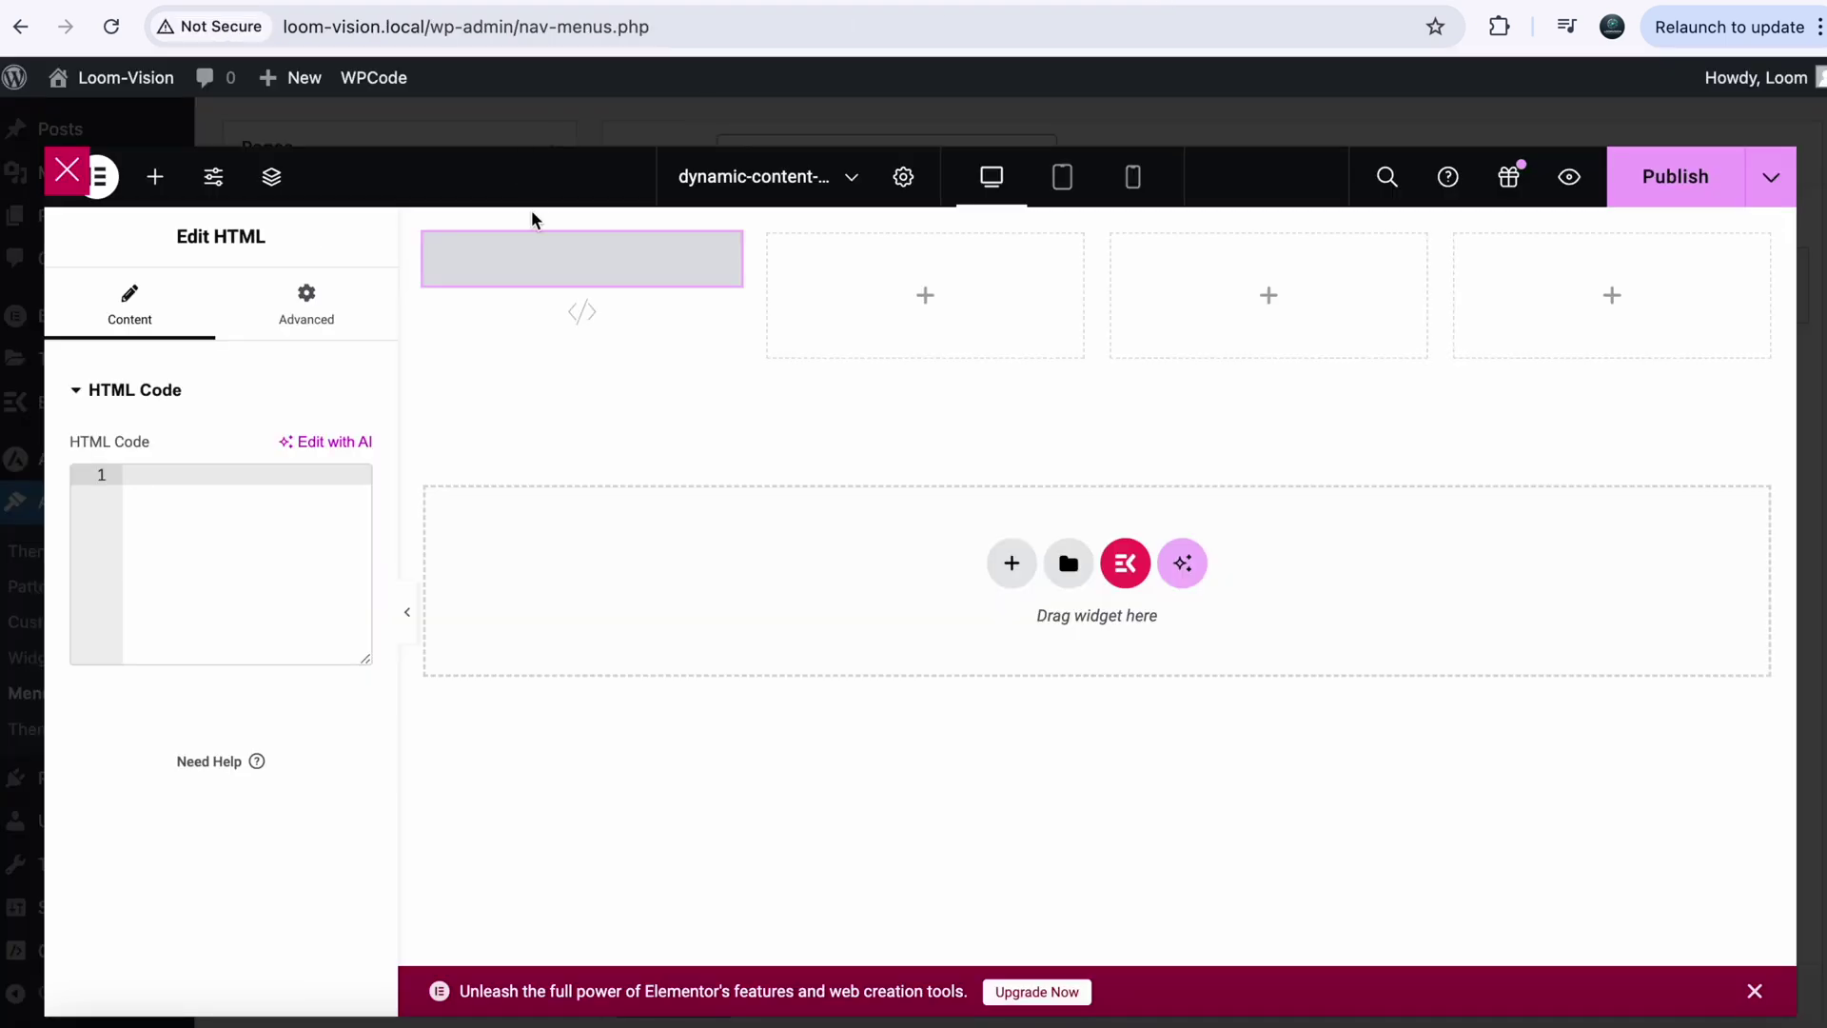
Paste the parent-items HTML into column one, then fill a second-column HTML widget with child code.
key(super+v)
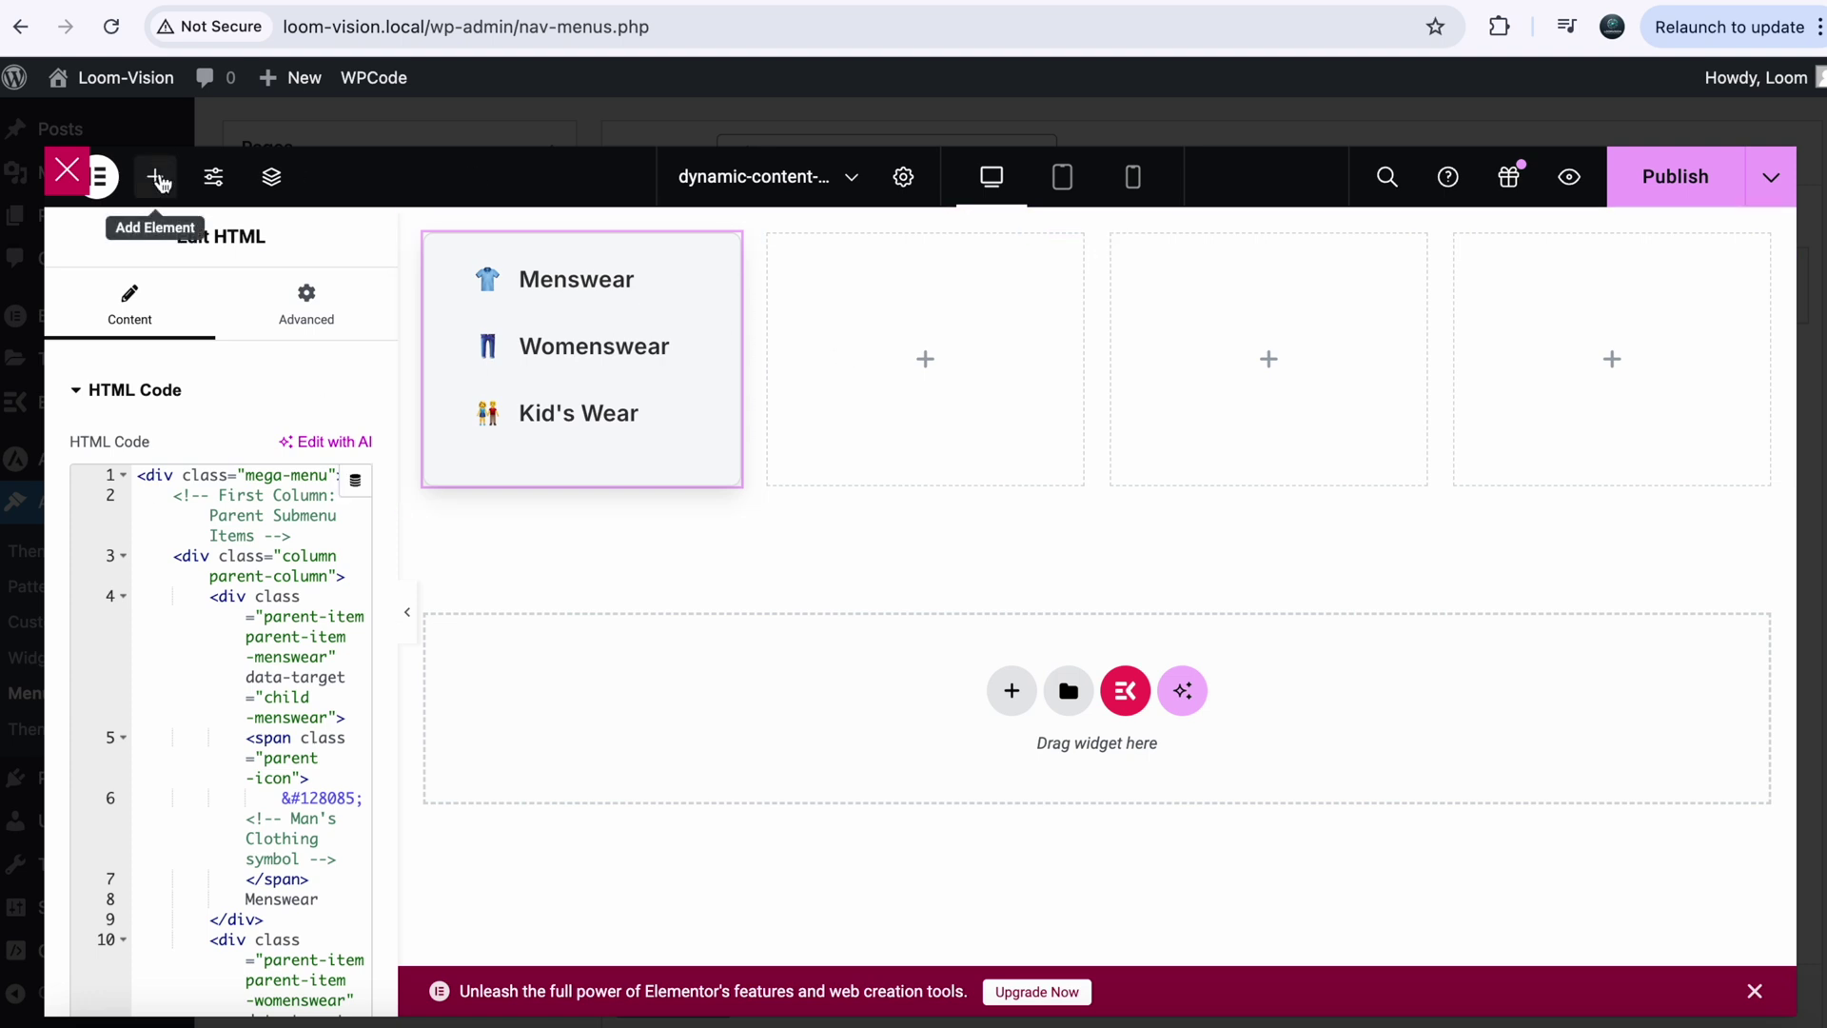
click(155, 176)
text(html)
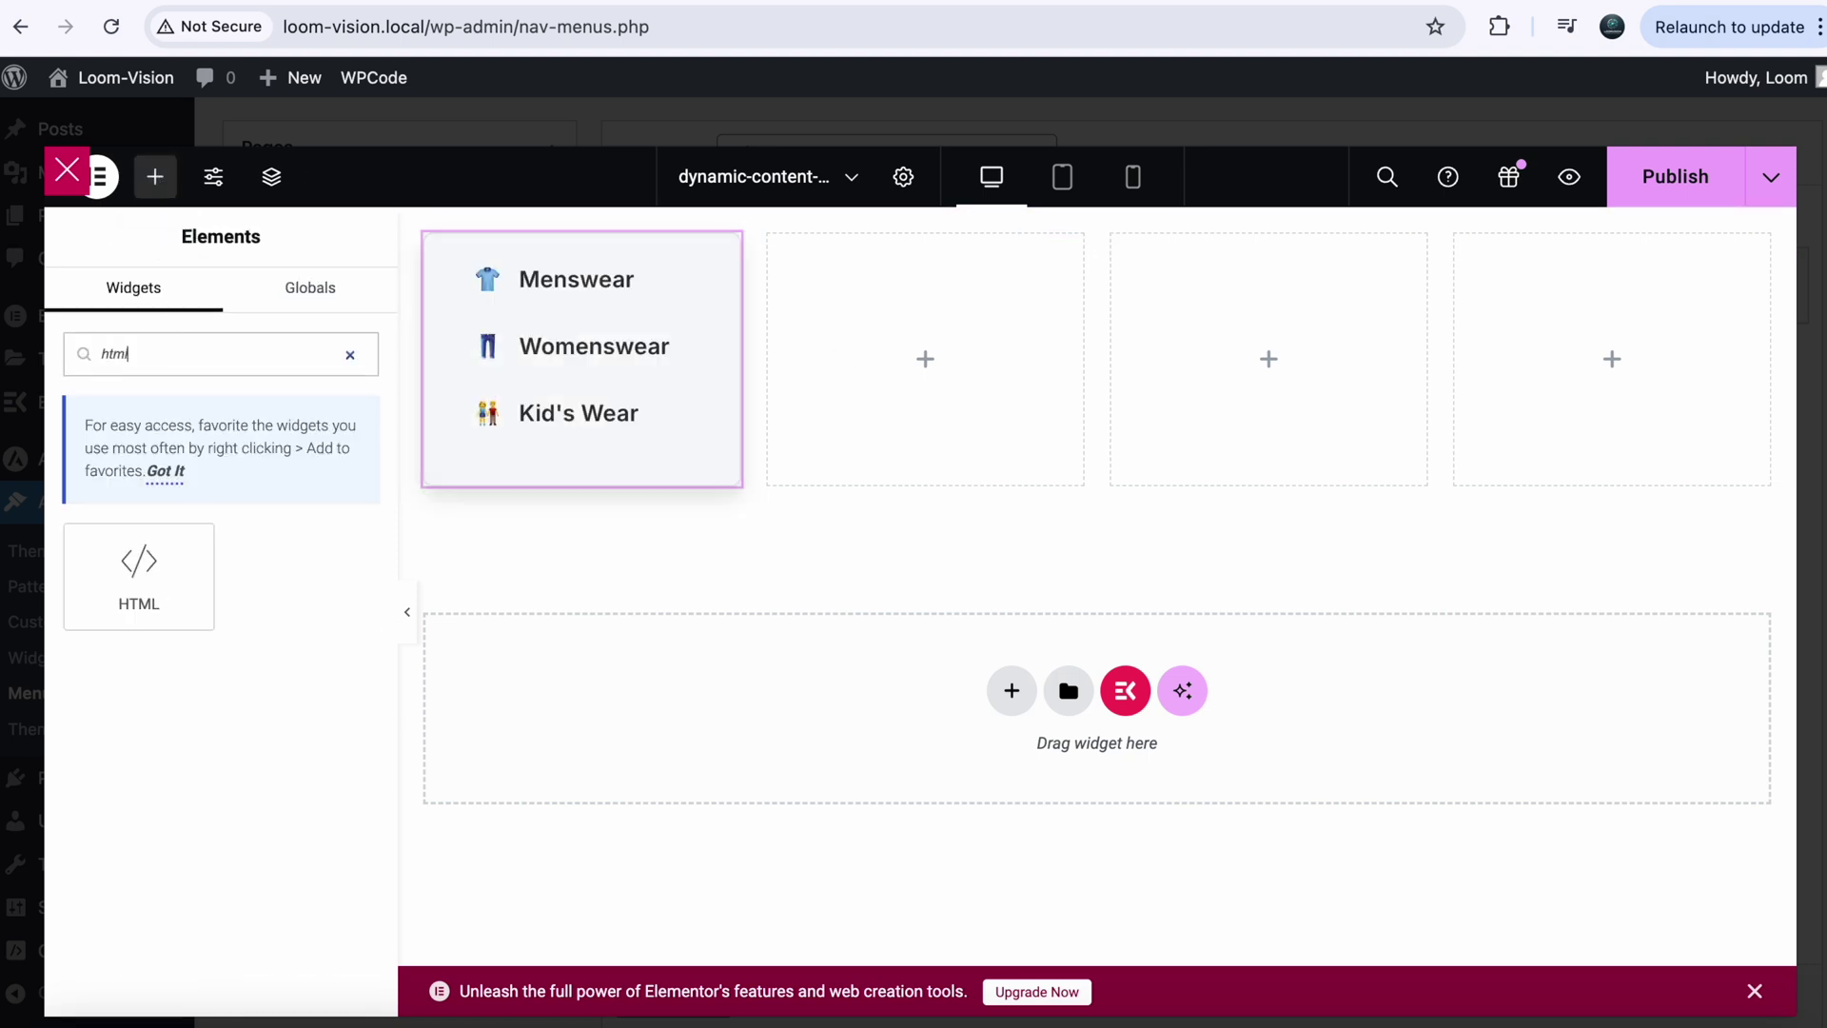
drag(139, 571, 925, 305)
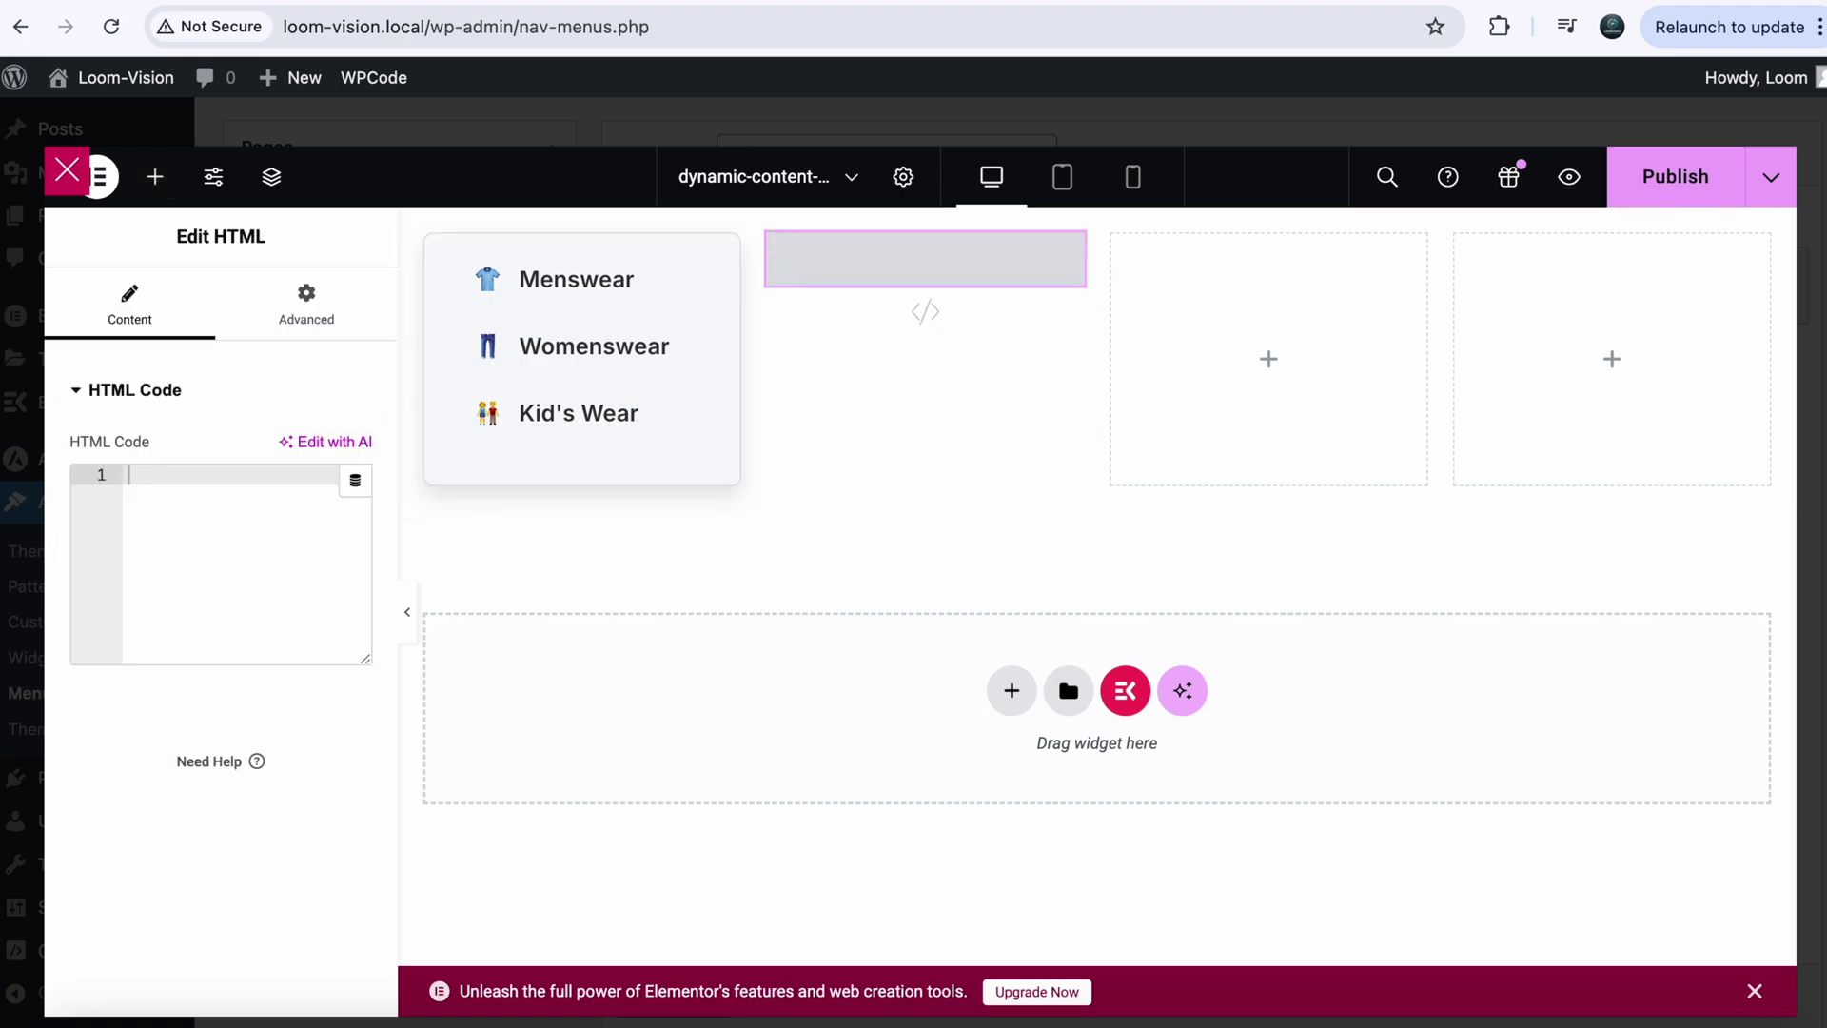
key(ctrl+Tab)
scroll(714, 709, down, 10)
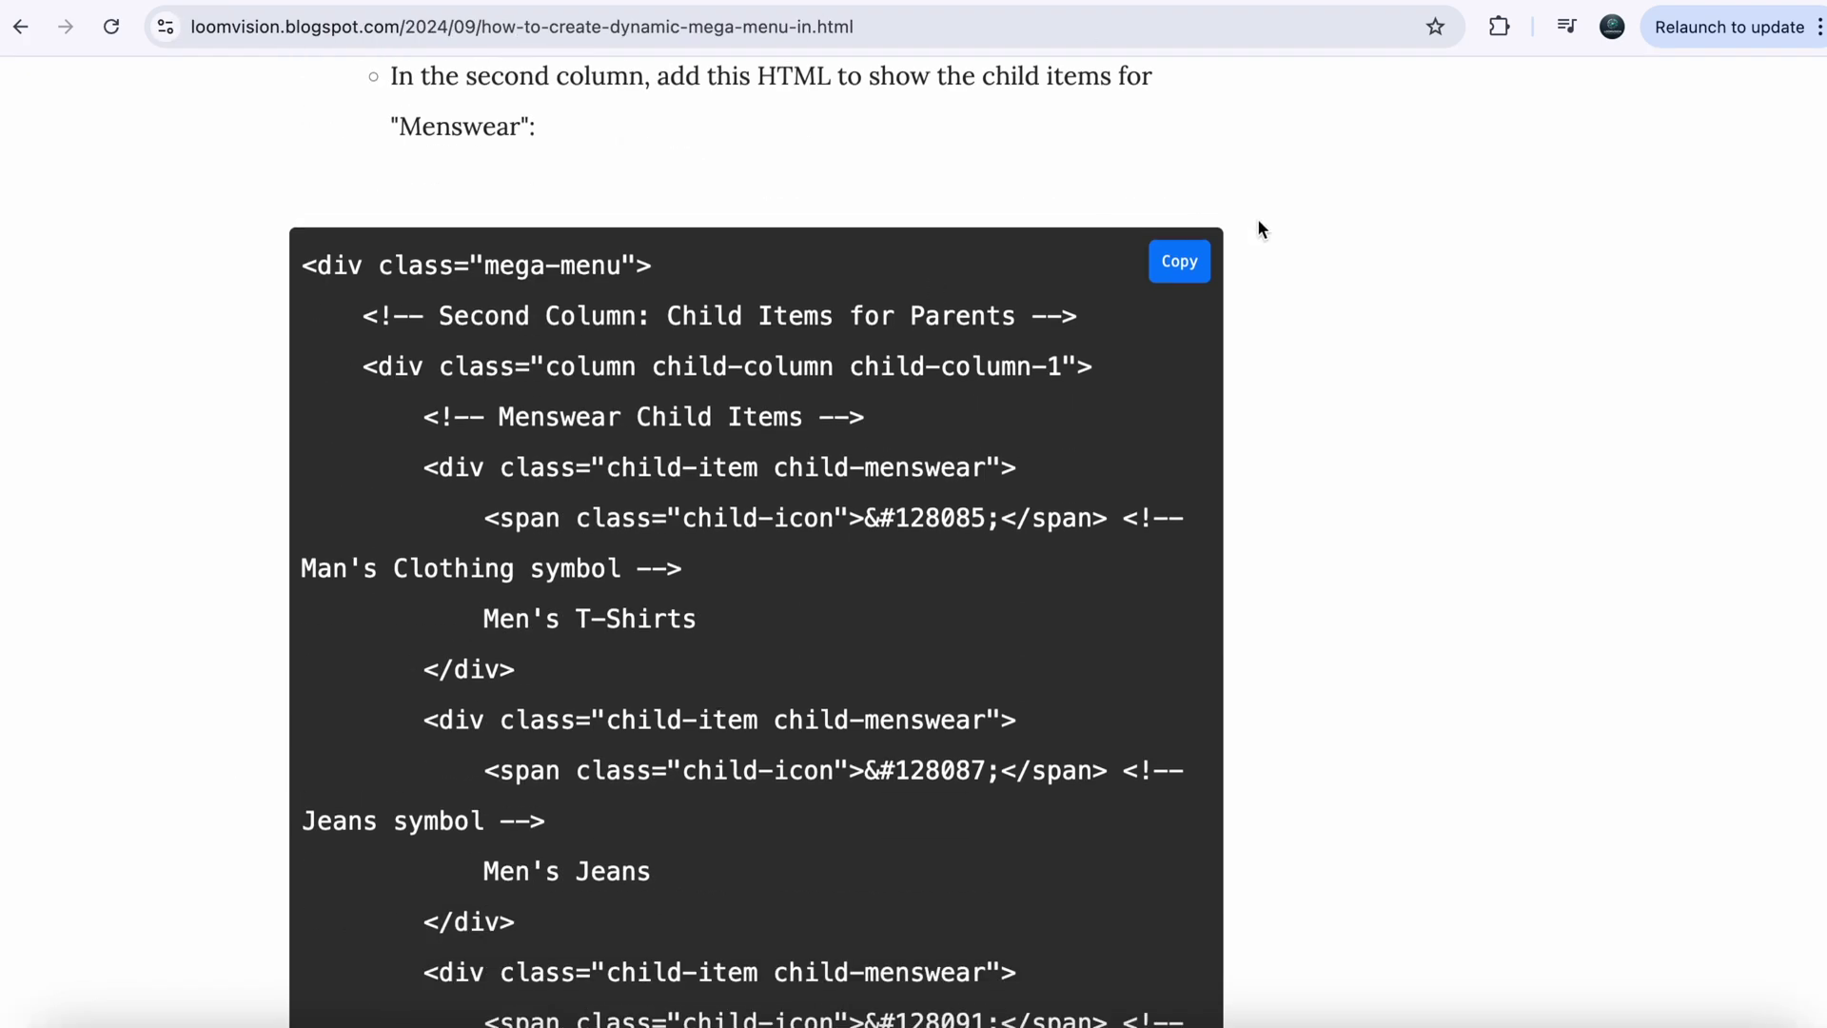
click(1183, 262)
click(1076, 3)
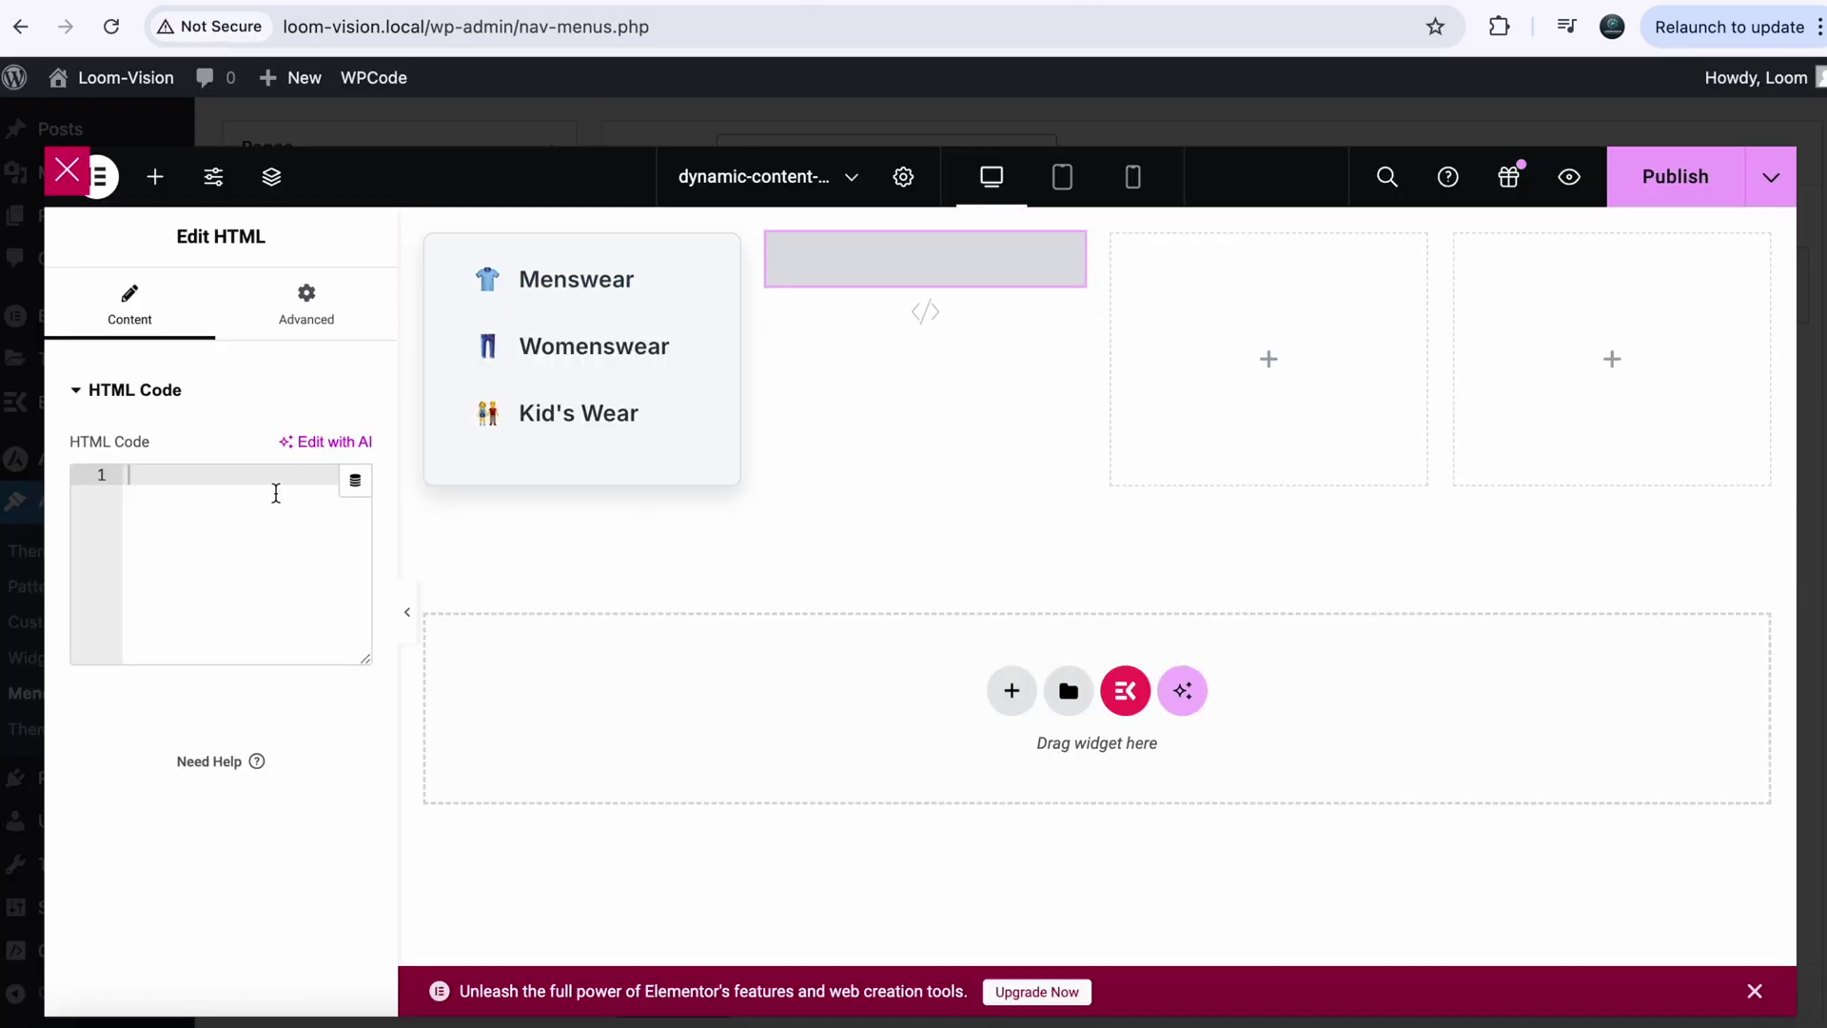
key(ctrl+v)
Add an HTML widget to the third column holding the tutorial's third-column child code.
click(155, 176)
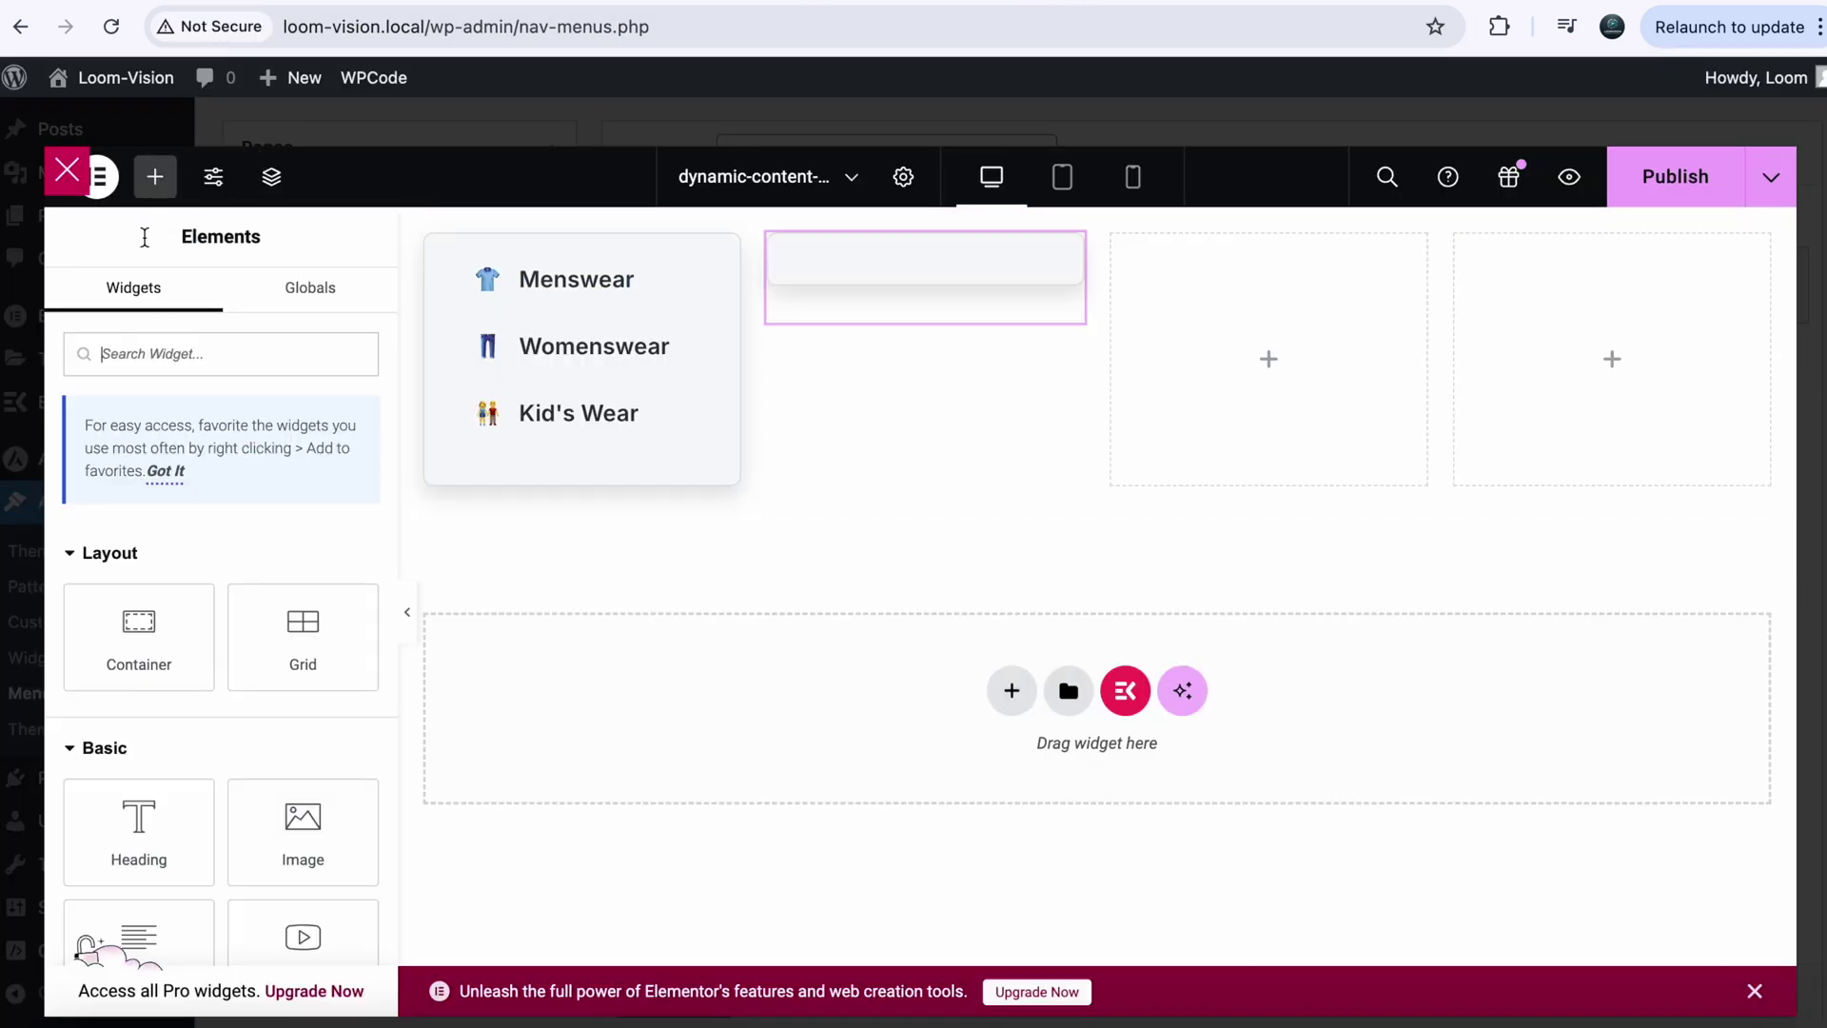
text(html)
drag(138, 569, 1268, 359)
key(ctrl+Tab)
key(ctrl+Tab)
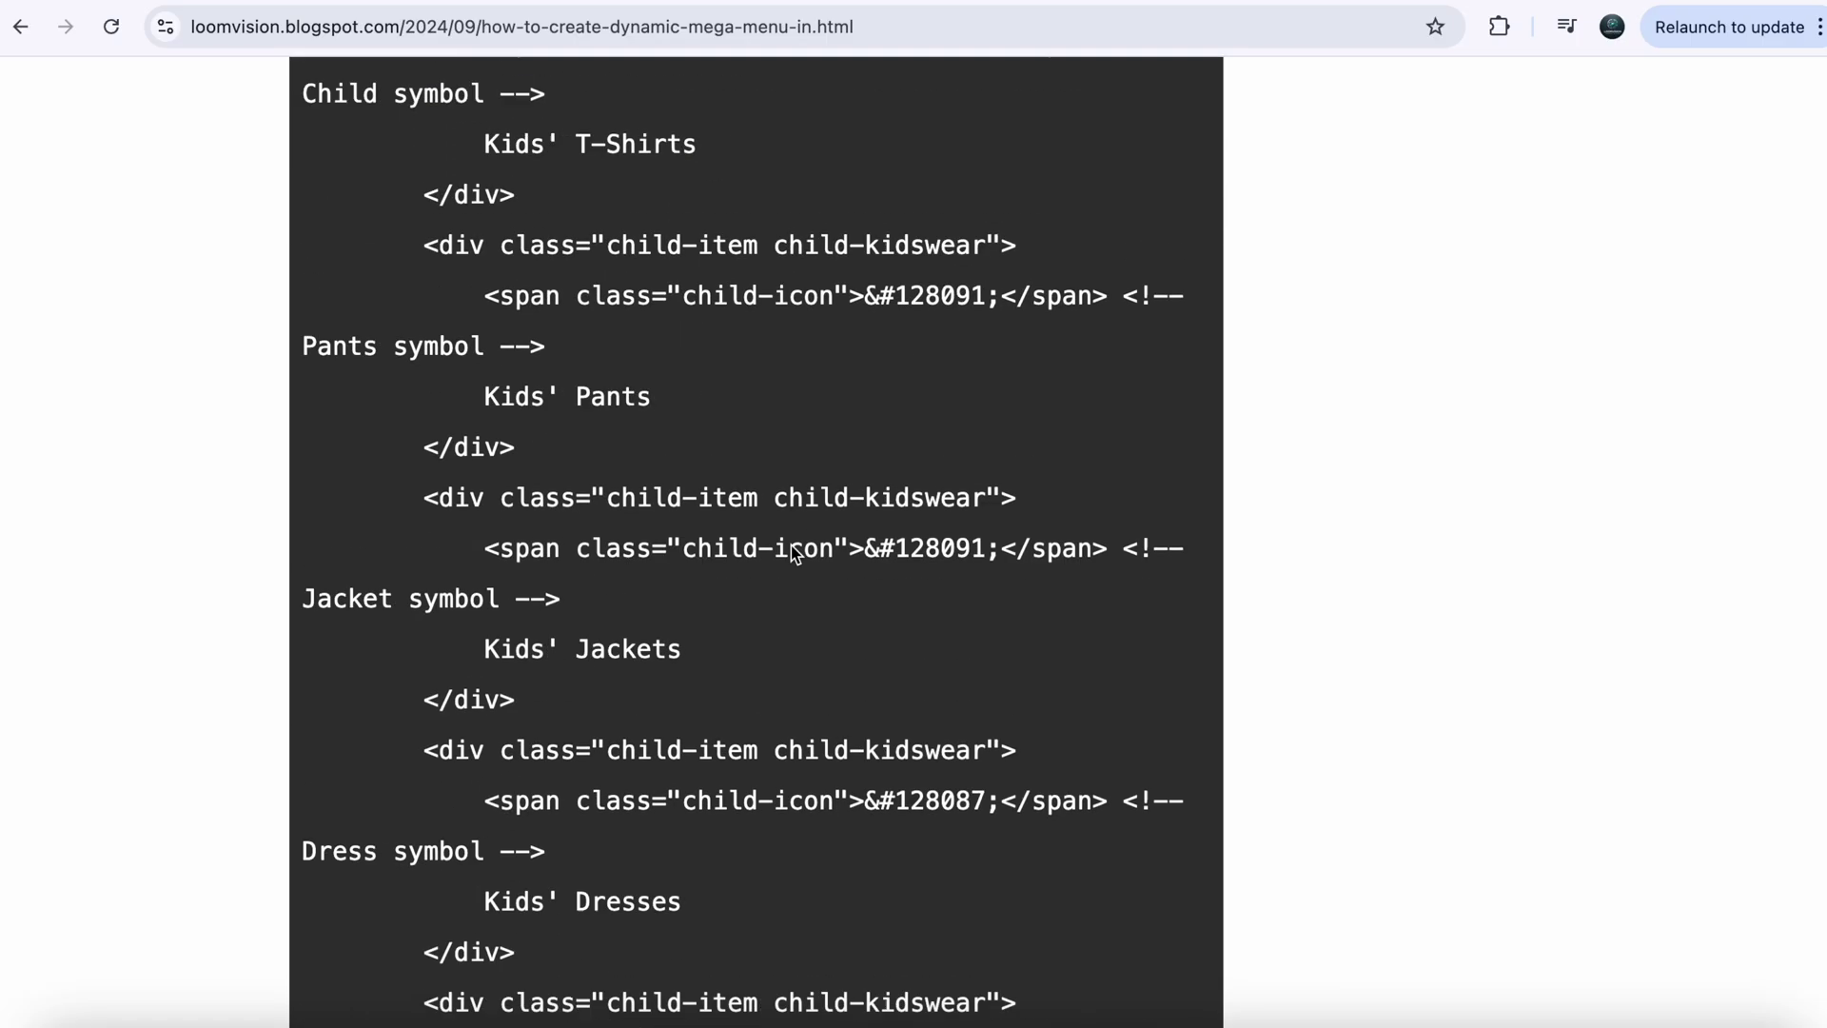
scroll(791, 545, up, 10)
scroll(791, 546, down, 15)
click(1166, 233)
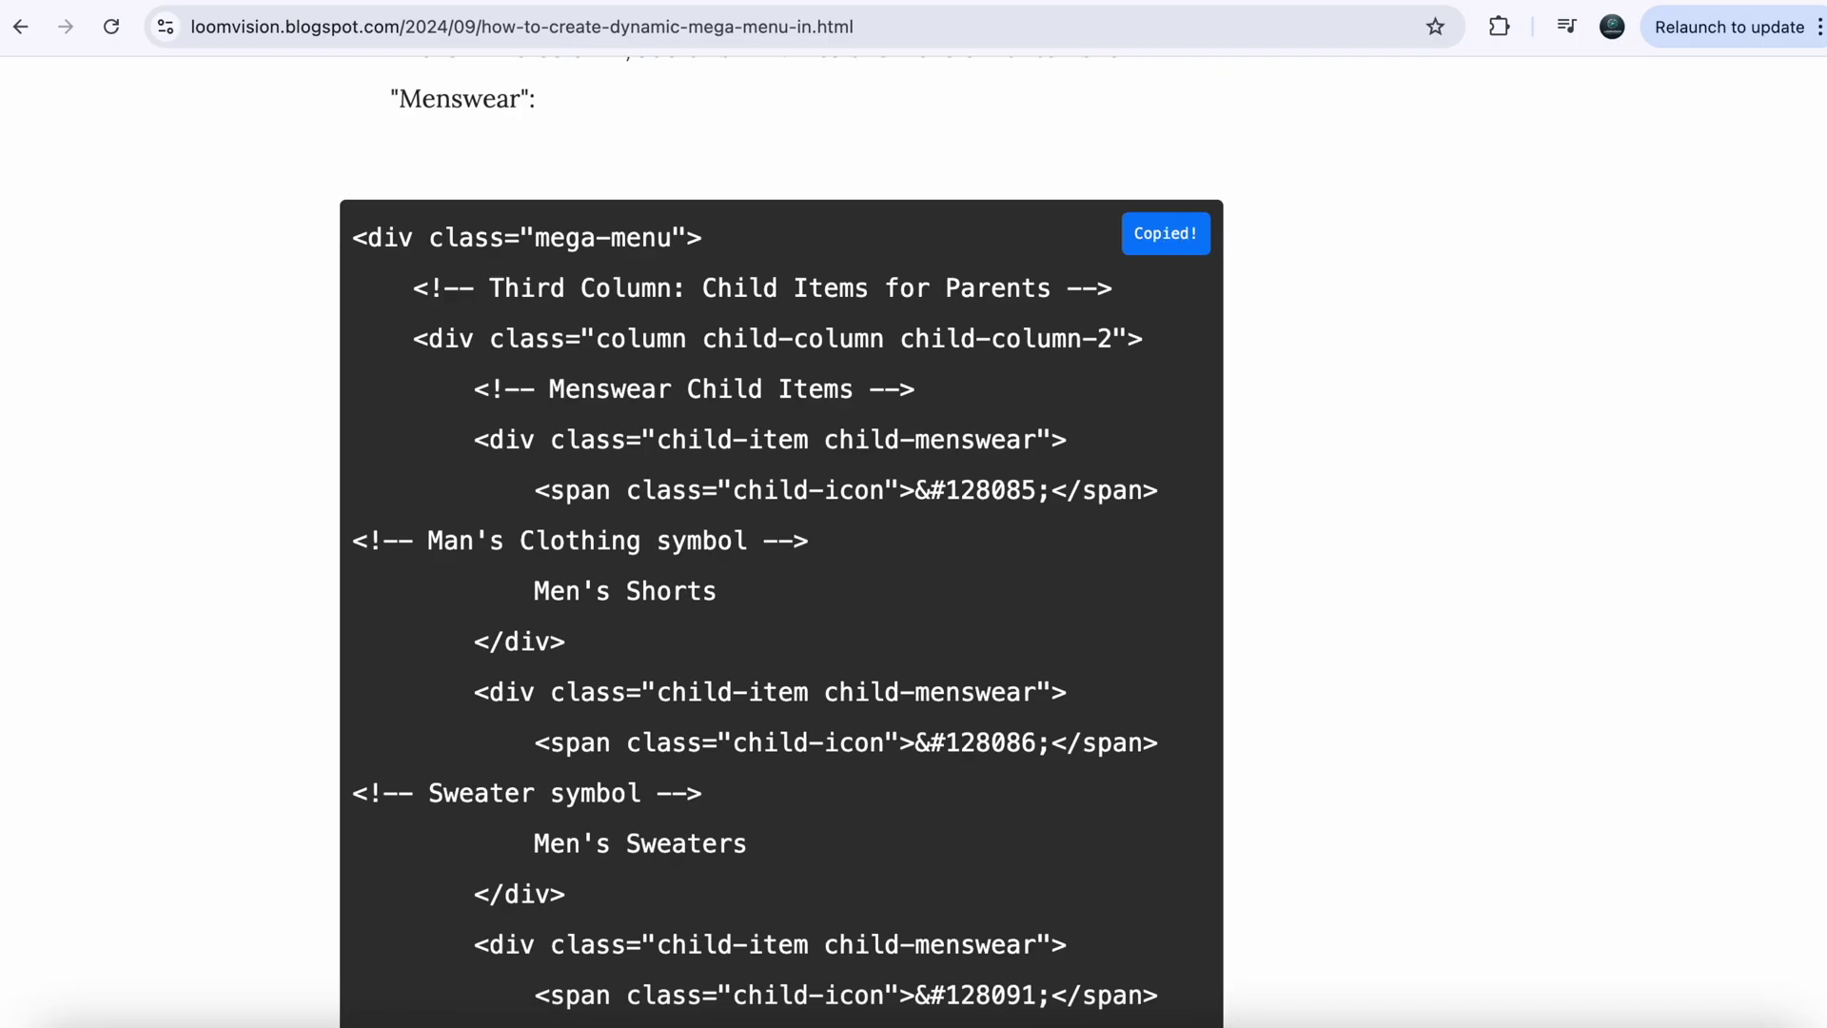
key(ctrl+shift+Tab)
key(ctrl+shift+Tab)
key(ctrl+v)
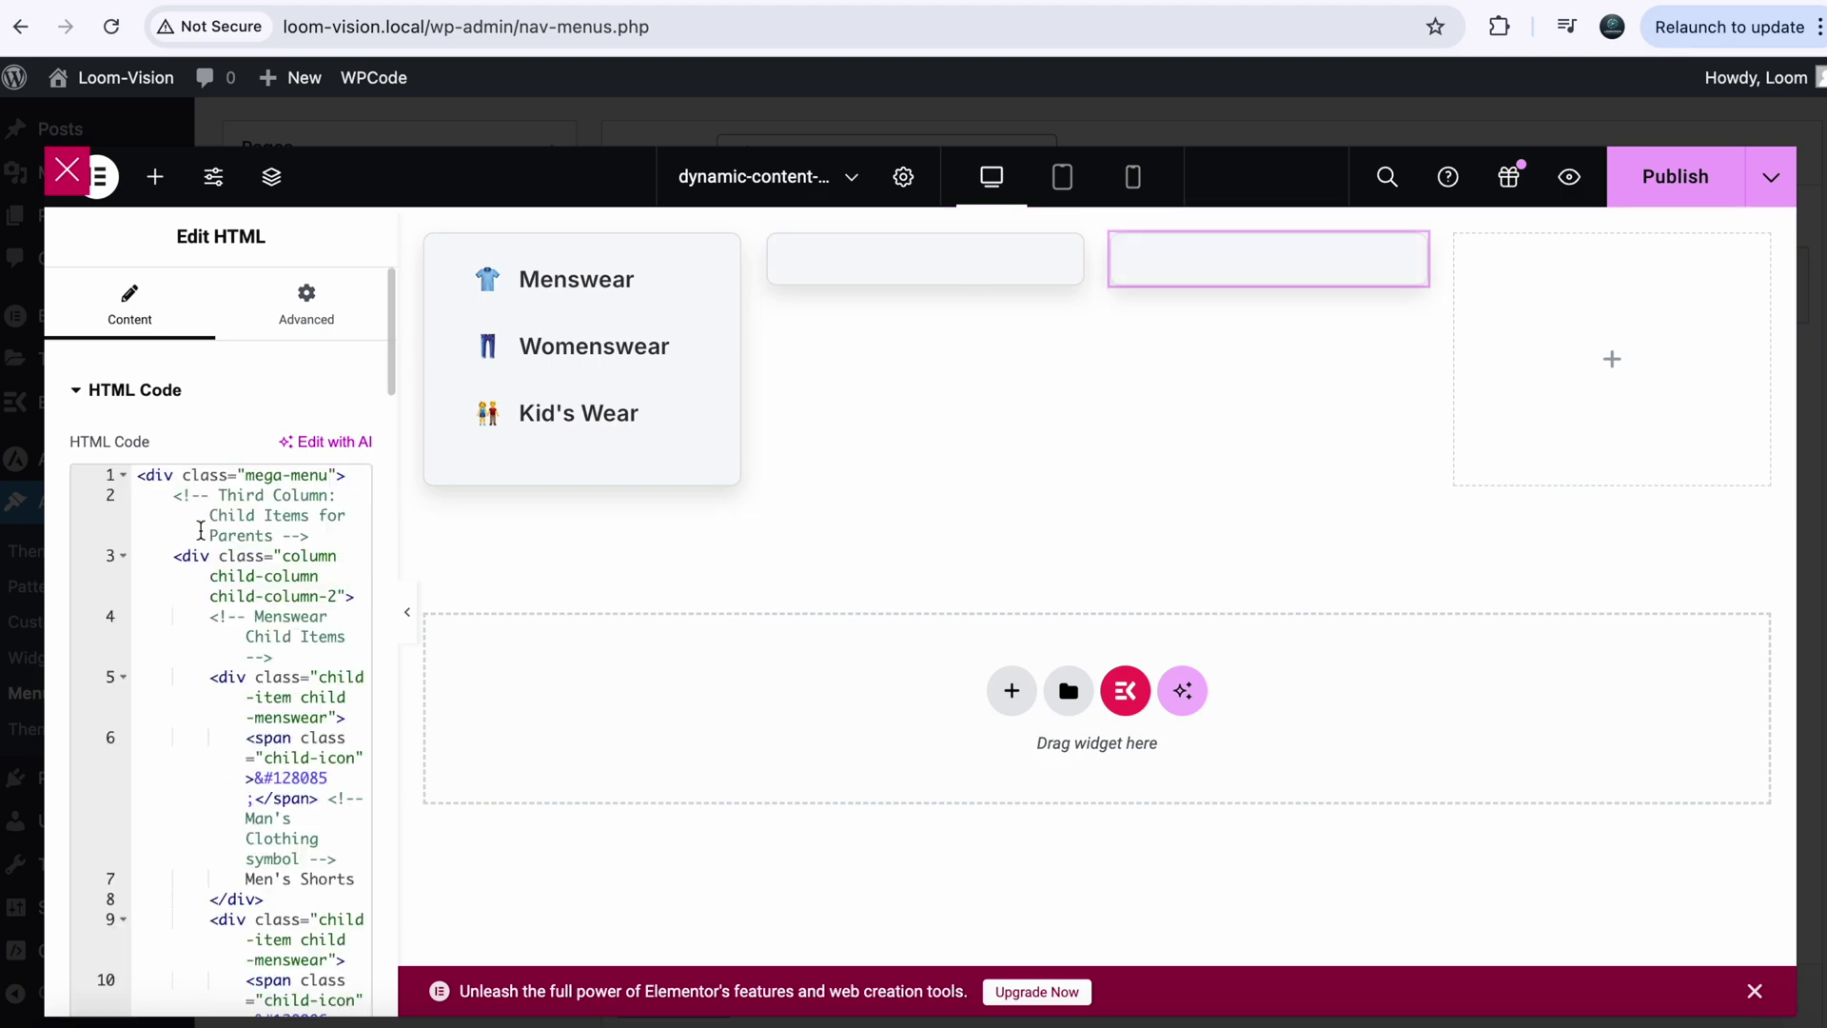
Add an HTML widget to the fourth column holding the tutorial's fourth-column child code.
click(155, 176)
text(html)
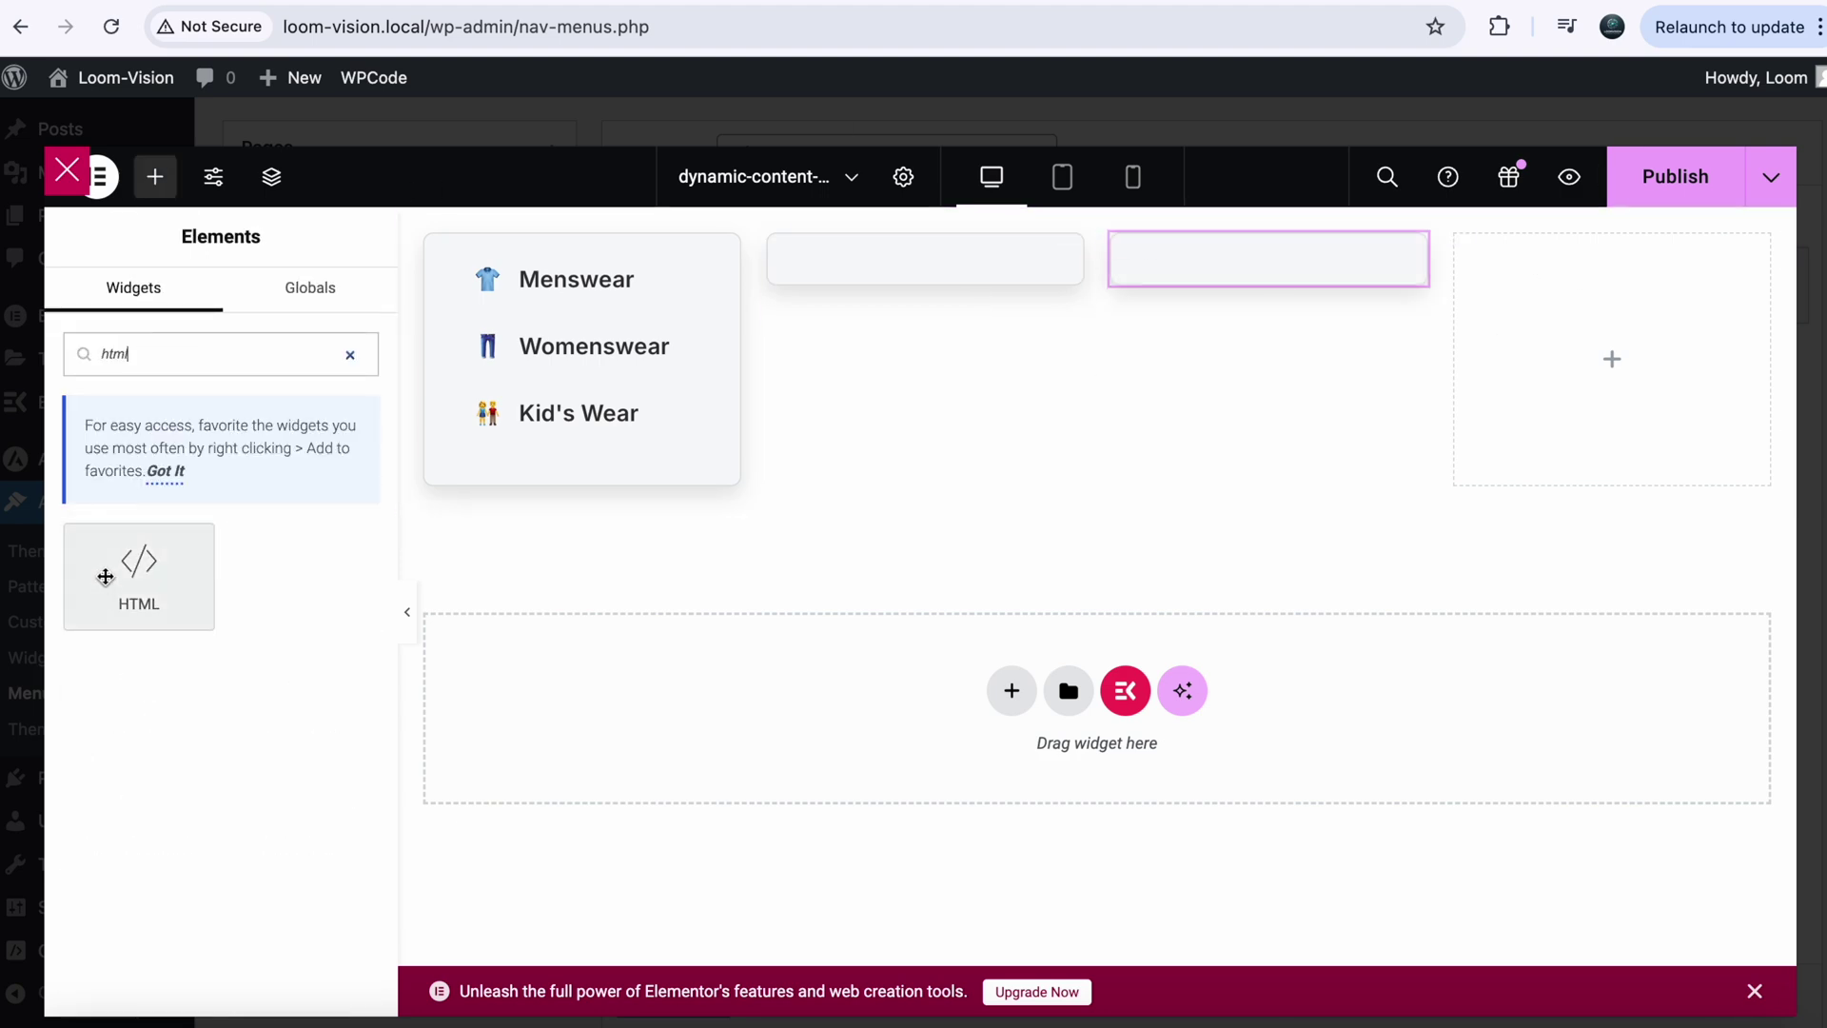
drag(105, 576, 1268, 258)
key(ctrl+Tab)
key(ctrl+Tab)
scroll(774, 530, down, 10)
click(1154, 254)
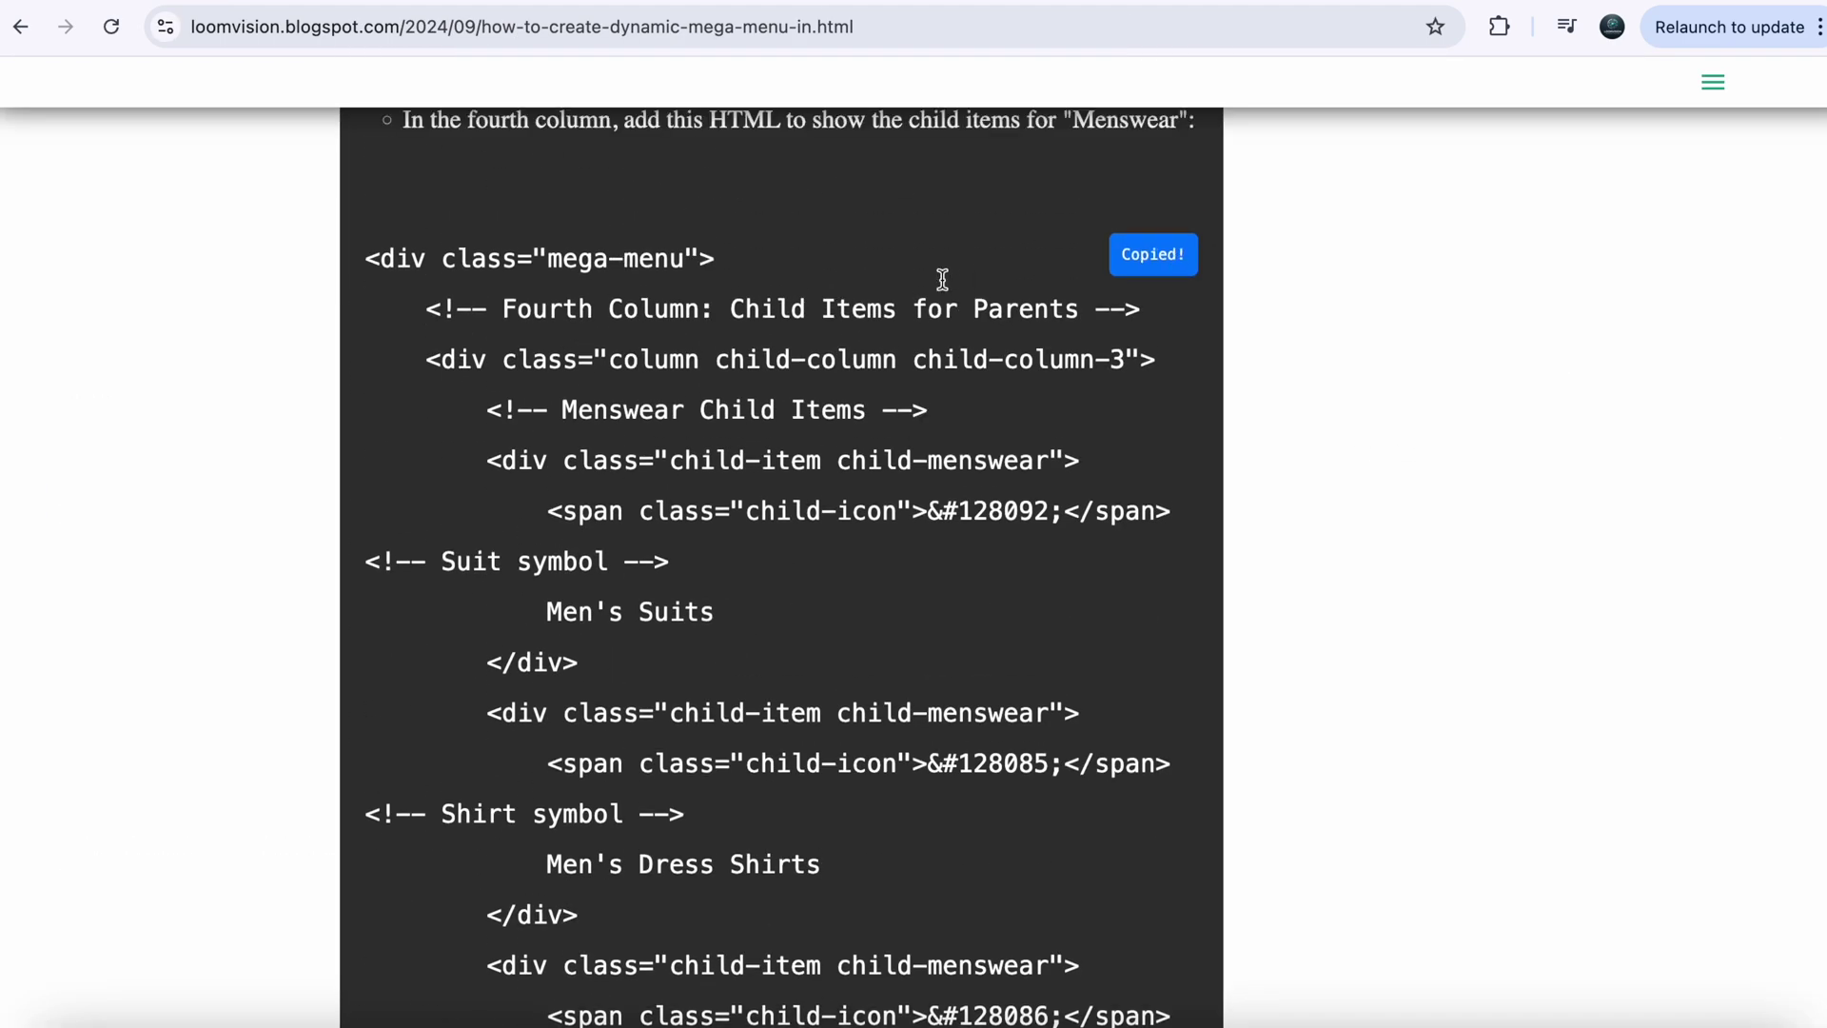
key(ctrl+shift+Tab)
key(ctrl+shift+Tab)
key(ctrl+v)
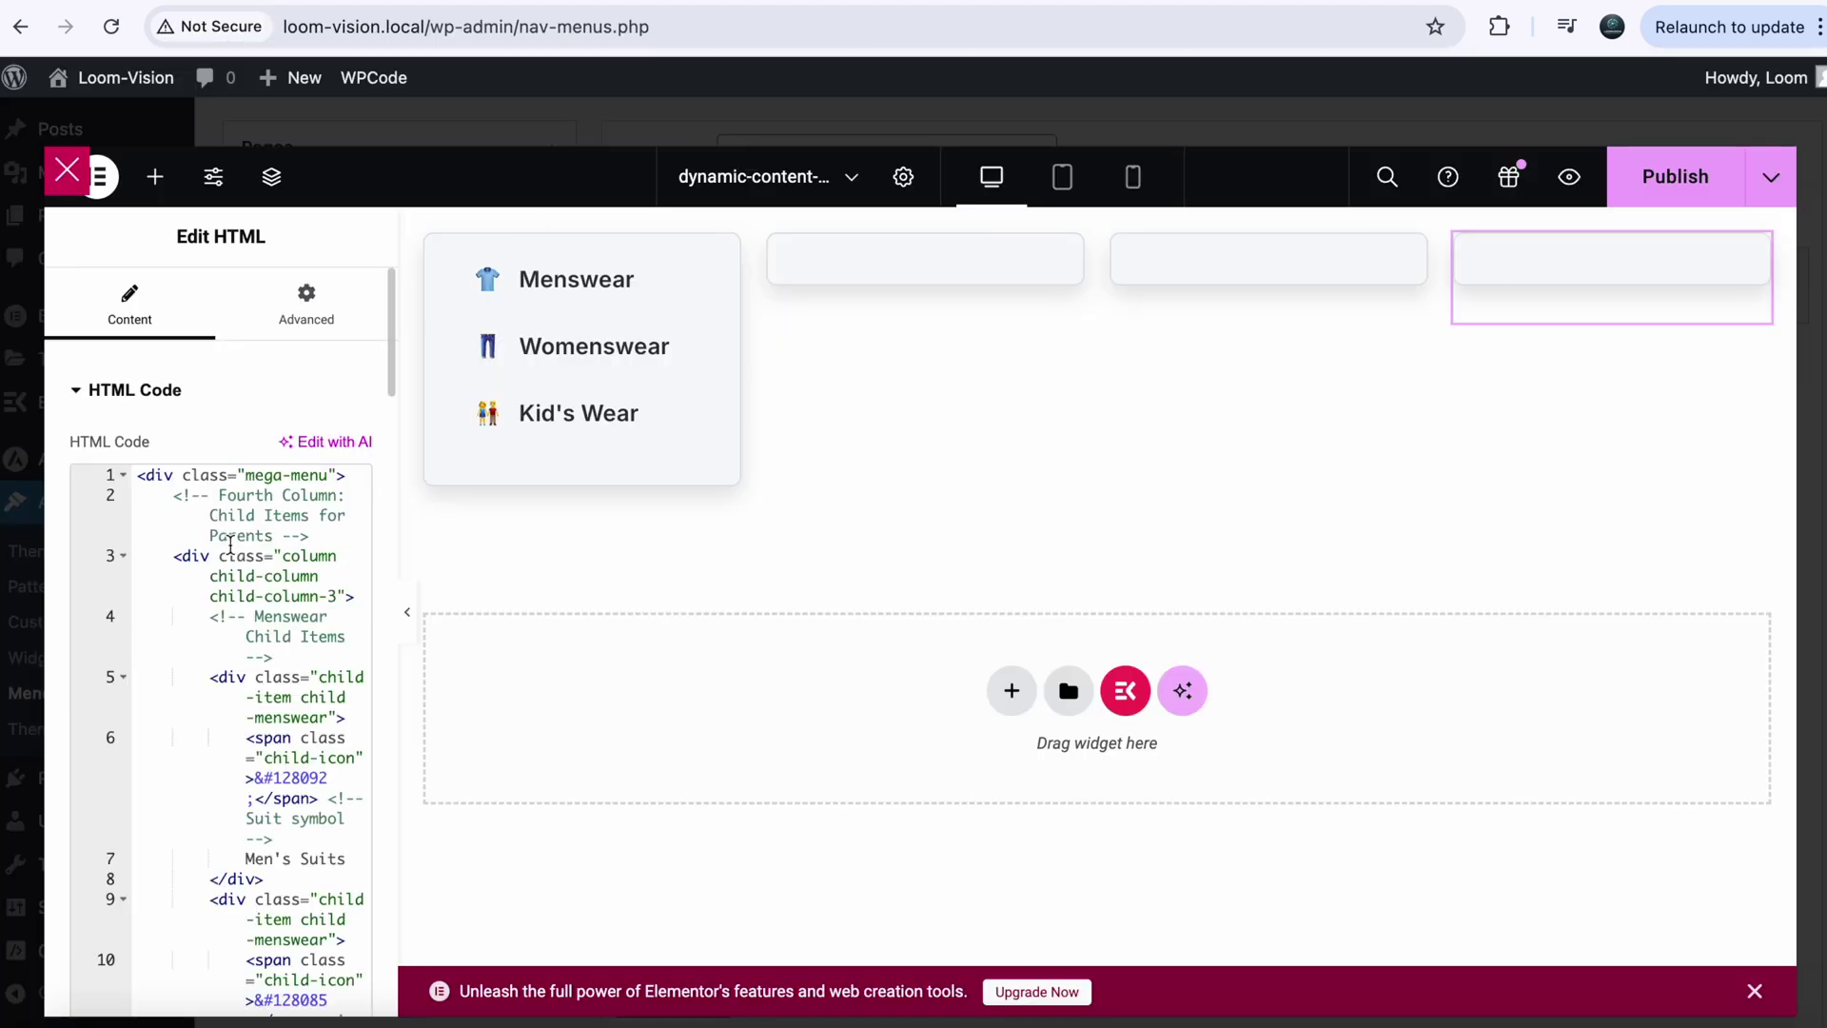
Publish the megamenu content, close Elementor and save the megamenu settings.
click(1664, 153)
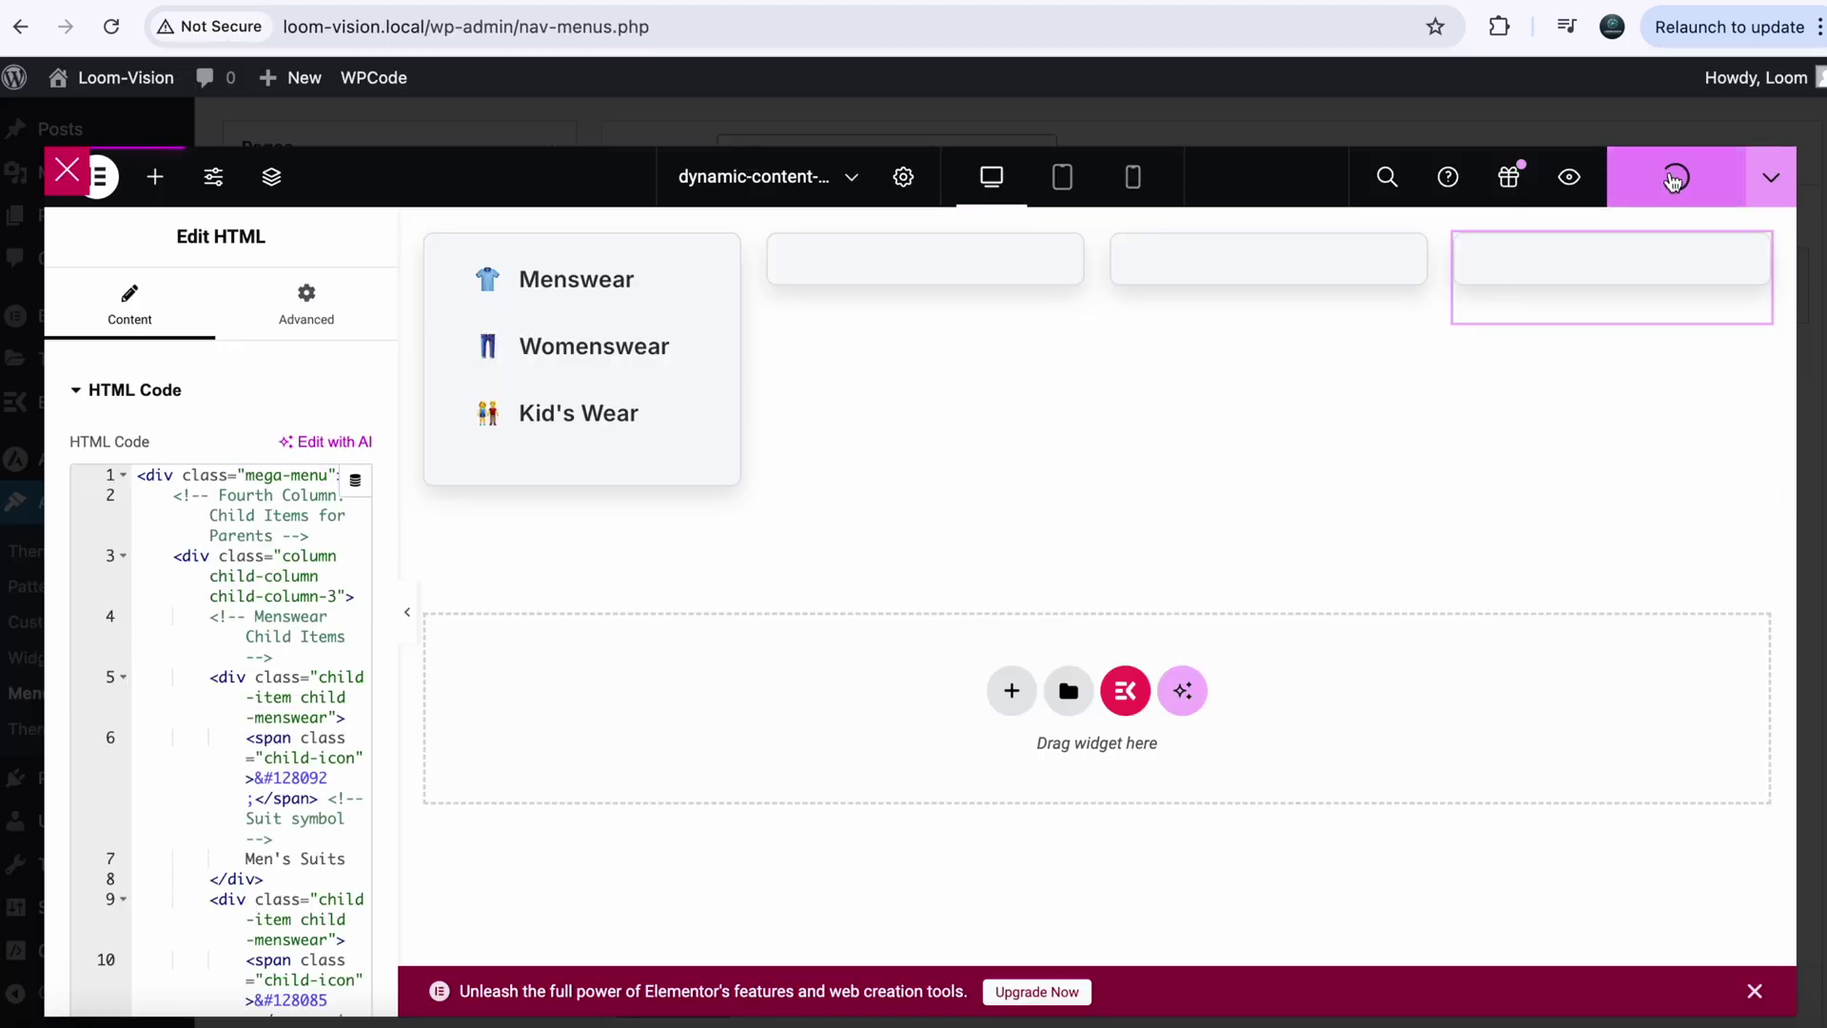
click(68, 169)
click(1179, 746)
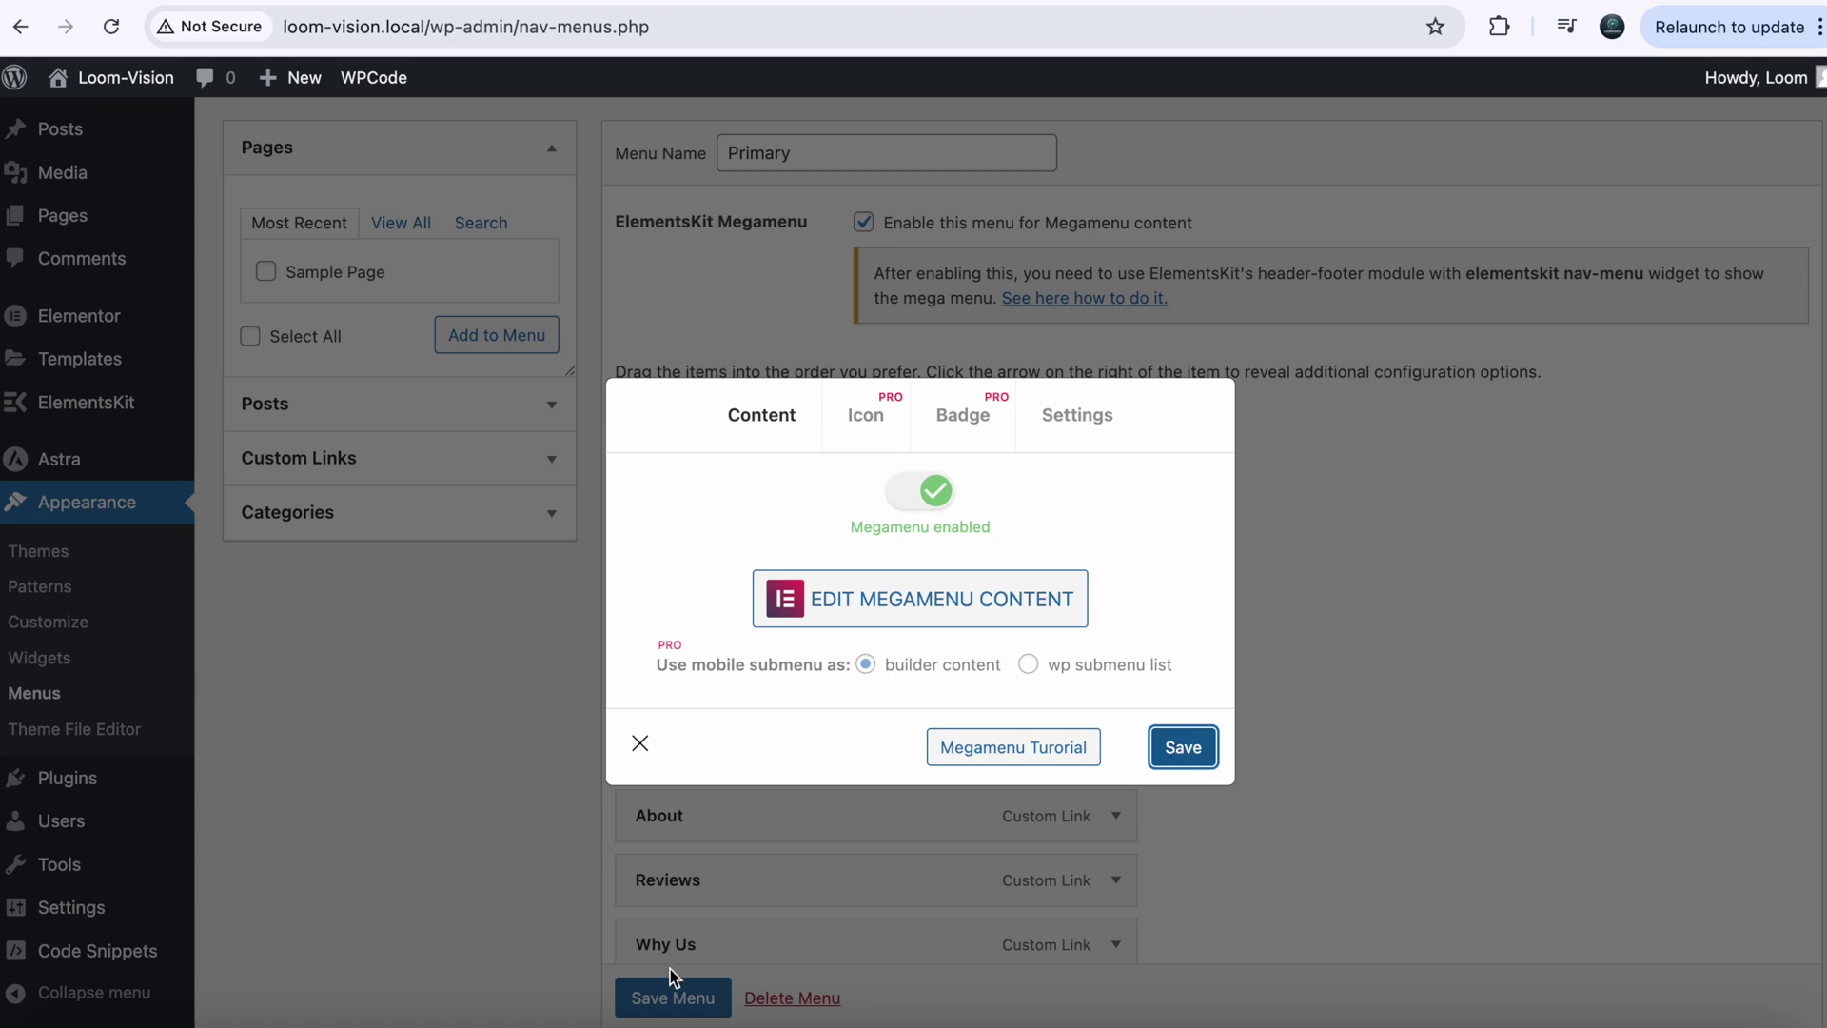
click(643, 783)
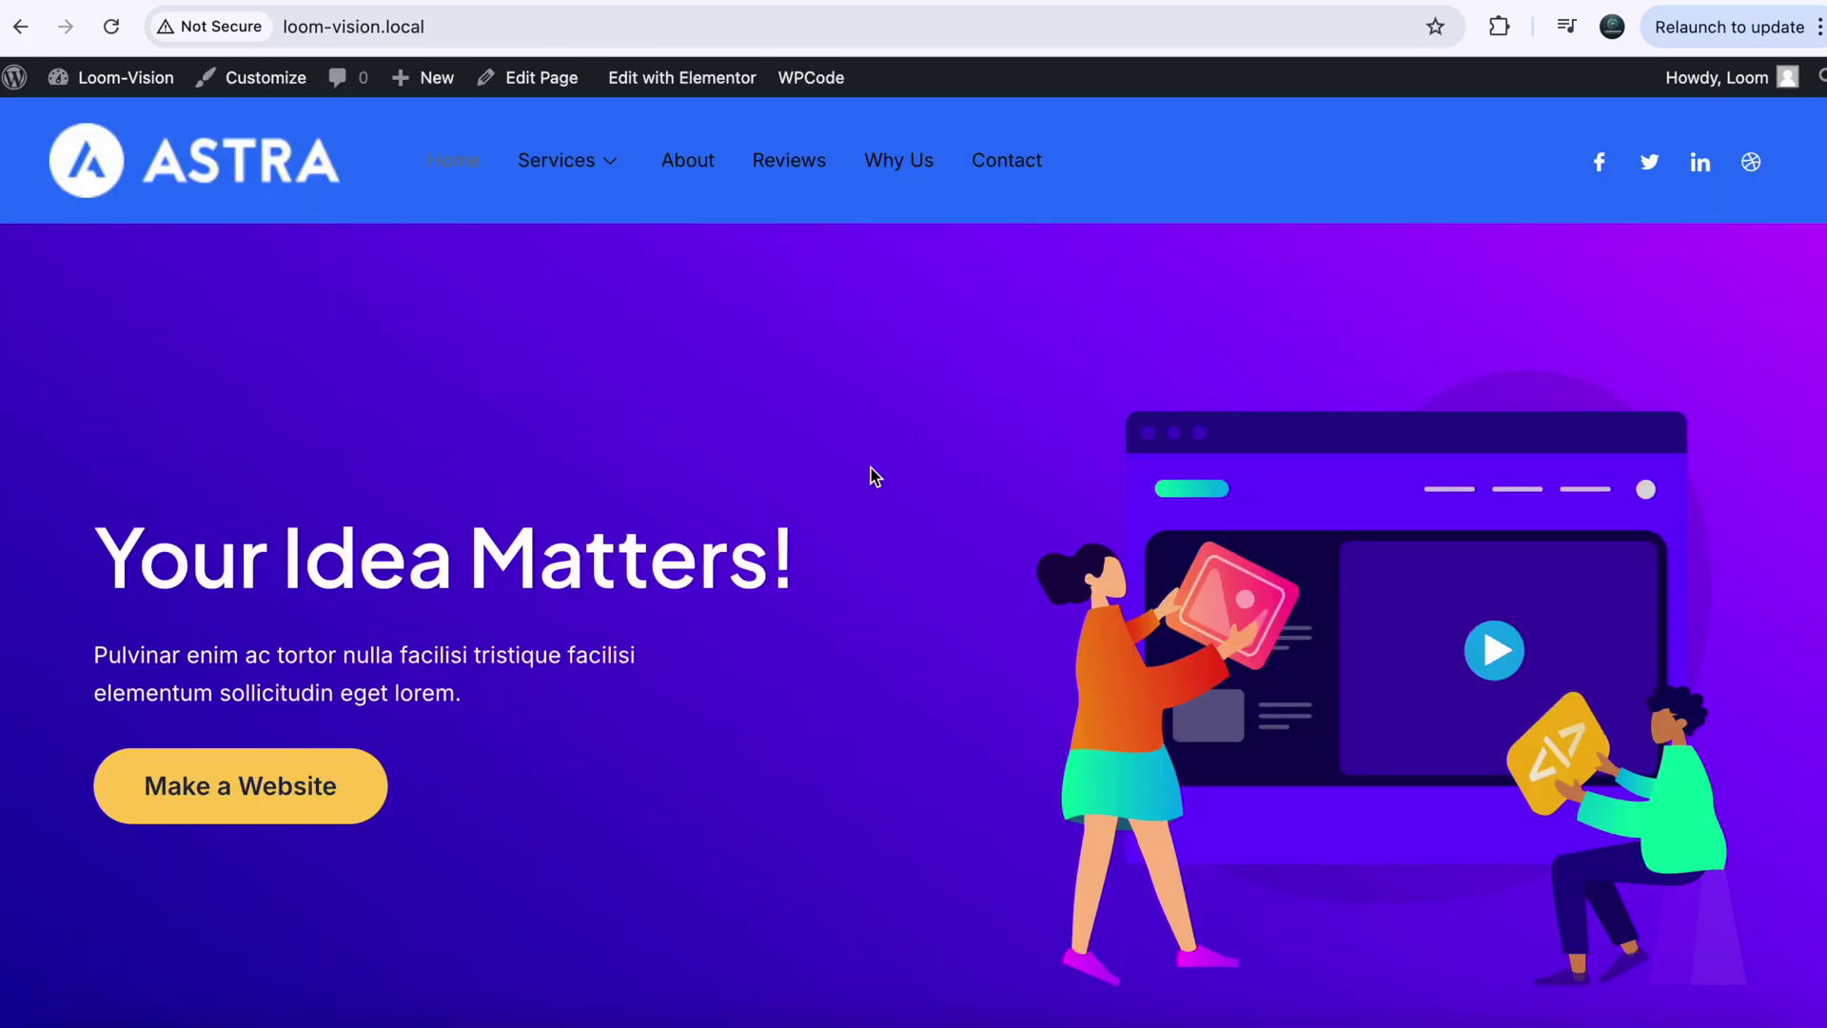
Preview the Services mega menu on the live homepage, which lists all items at once.
mouse_move(609, 197)
Copy the tutorial's General Mega Menu Styling CSS block.
click(882, 7)
scroll(545, 489, down, 2)
scroll(544, 490, down, 20)
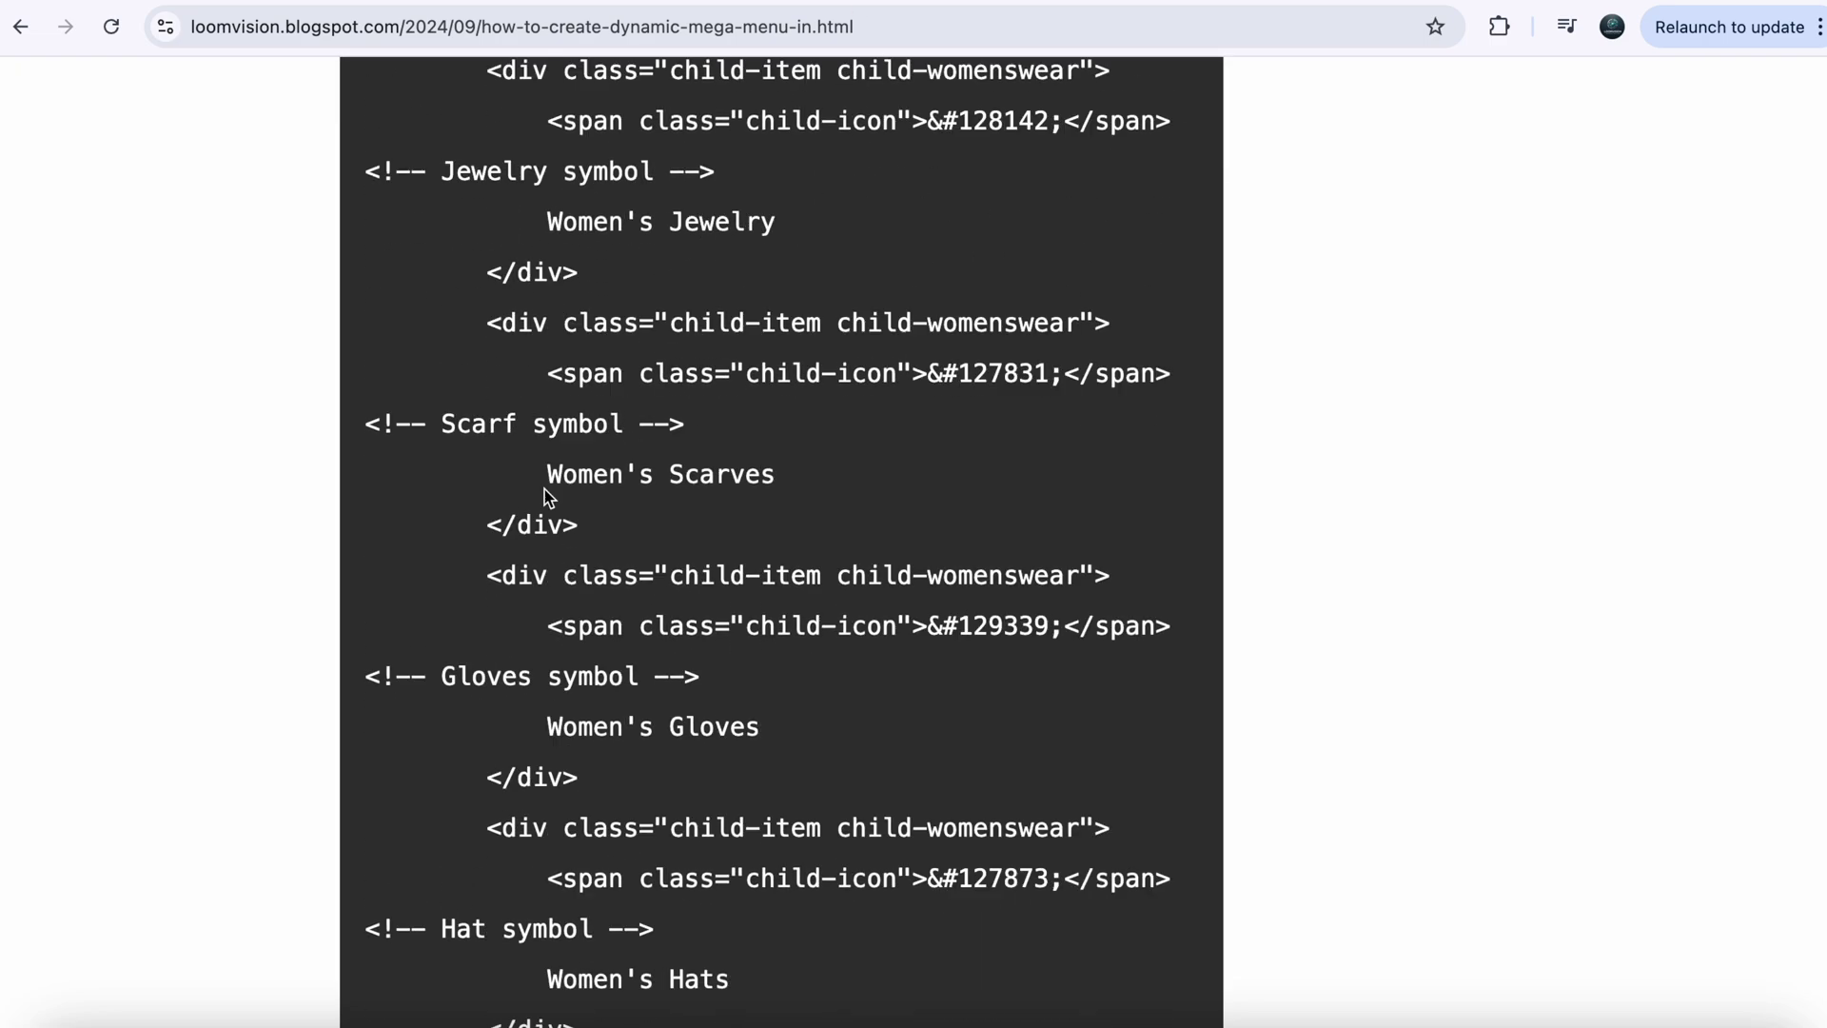
scroll(544, 489, up, 5)
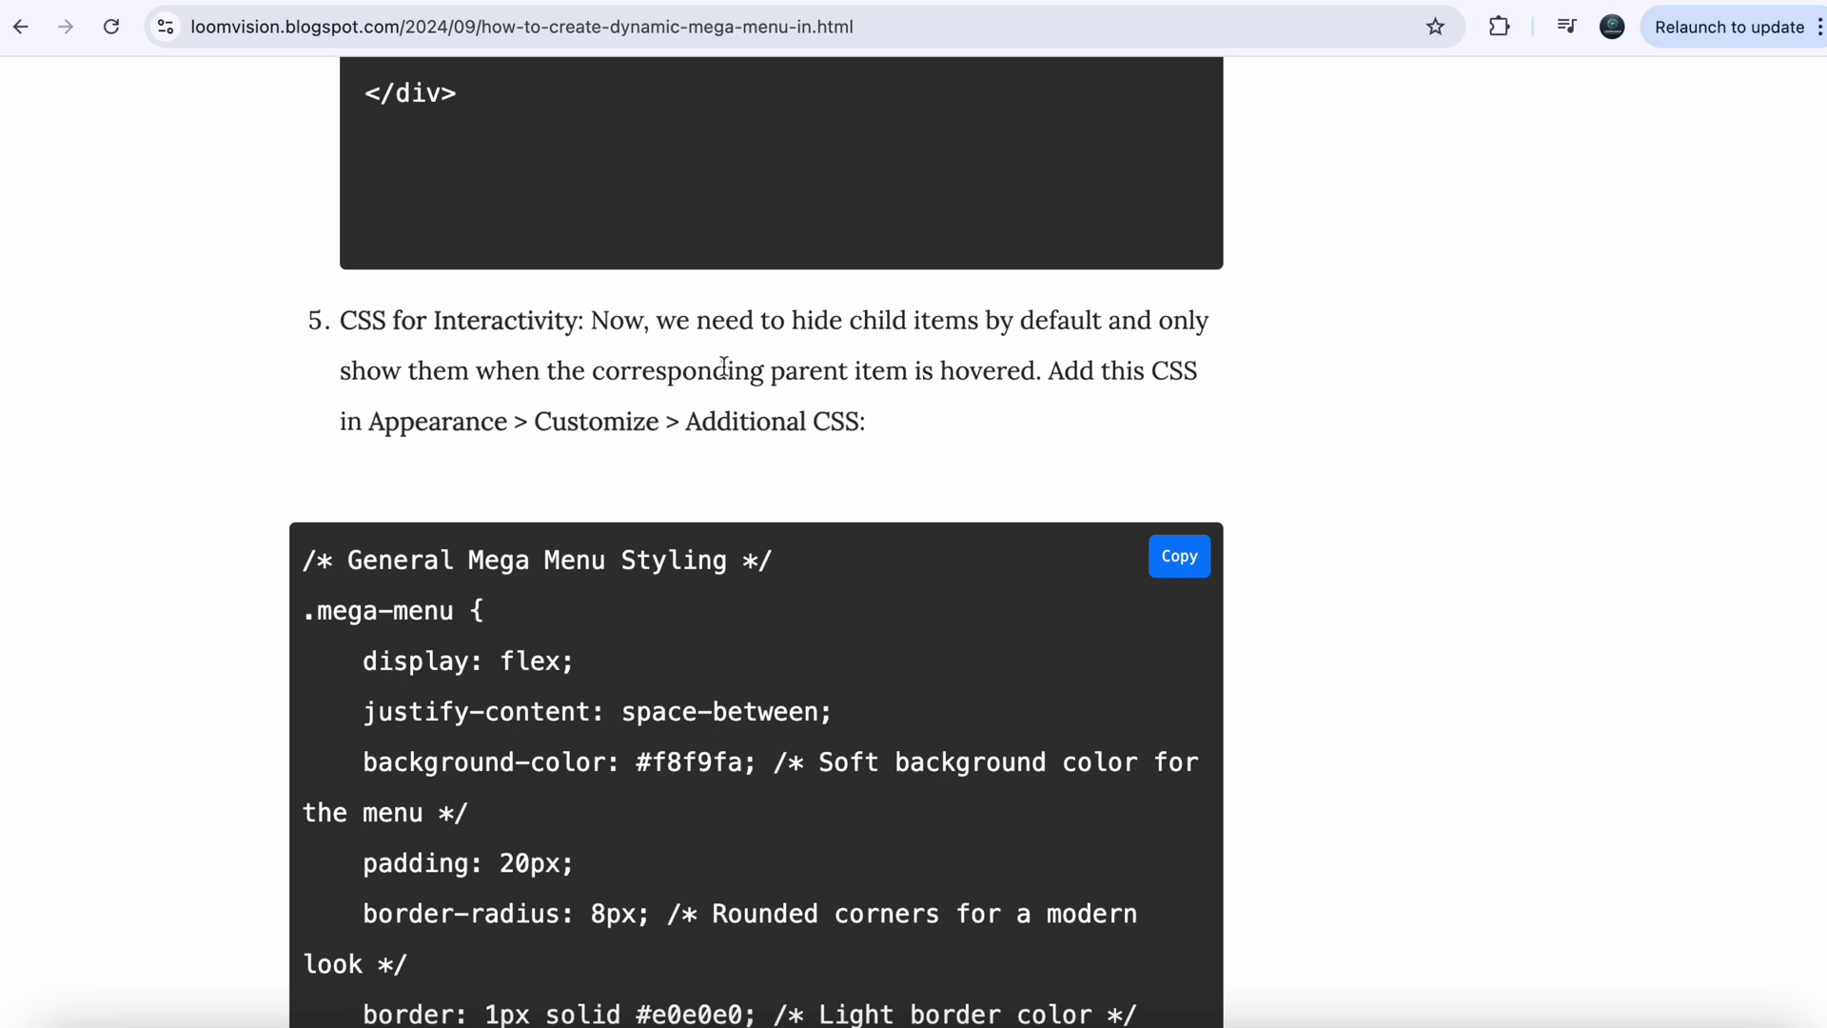
click(1187, 562)
key(ctrl+Tab)
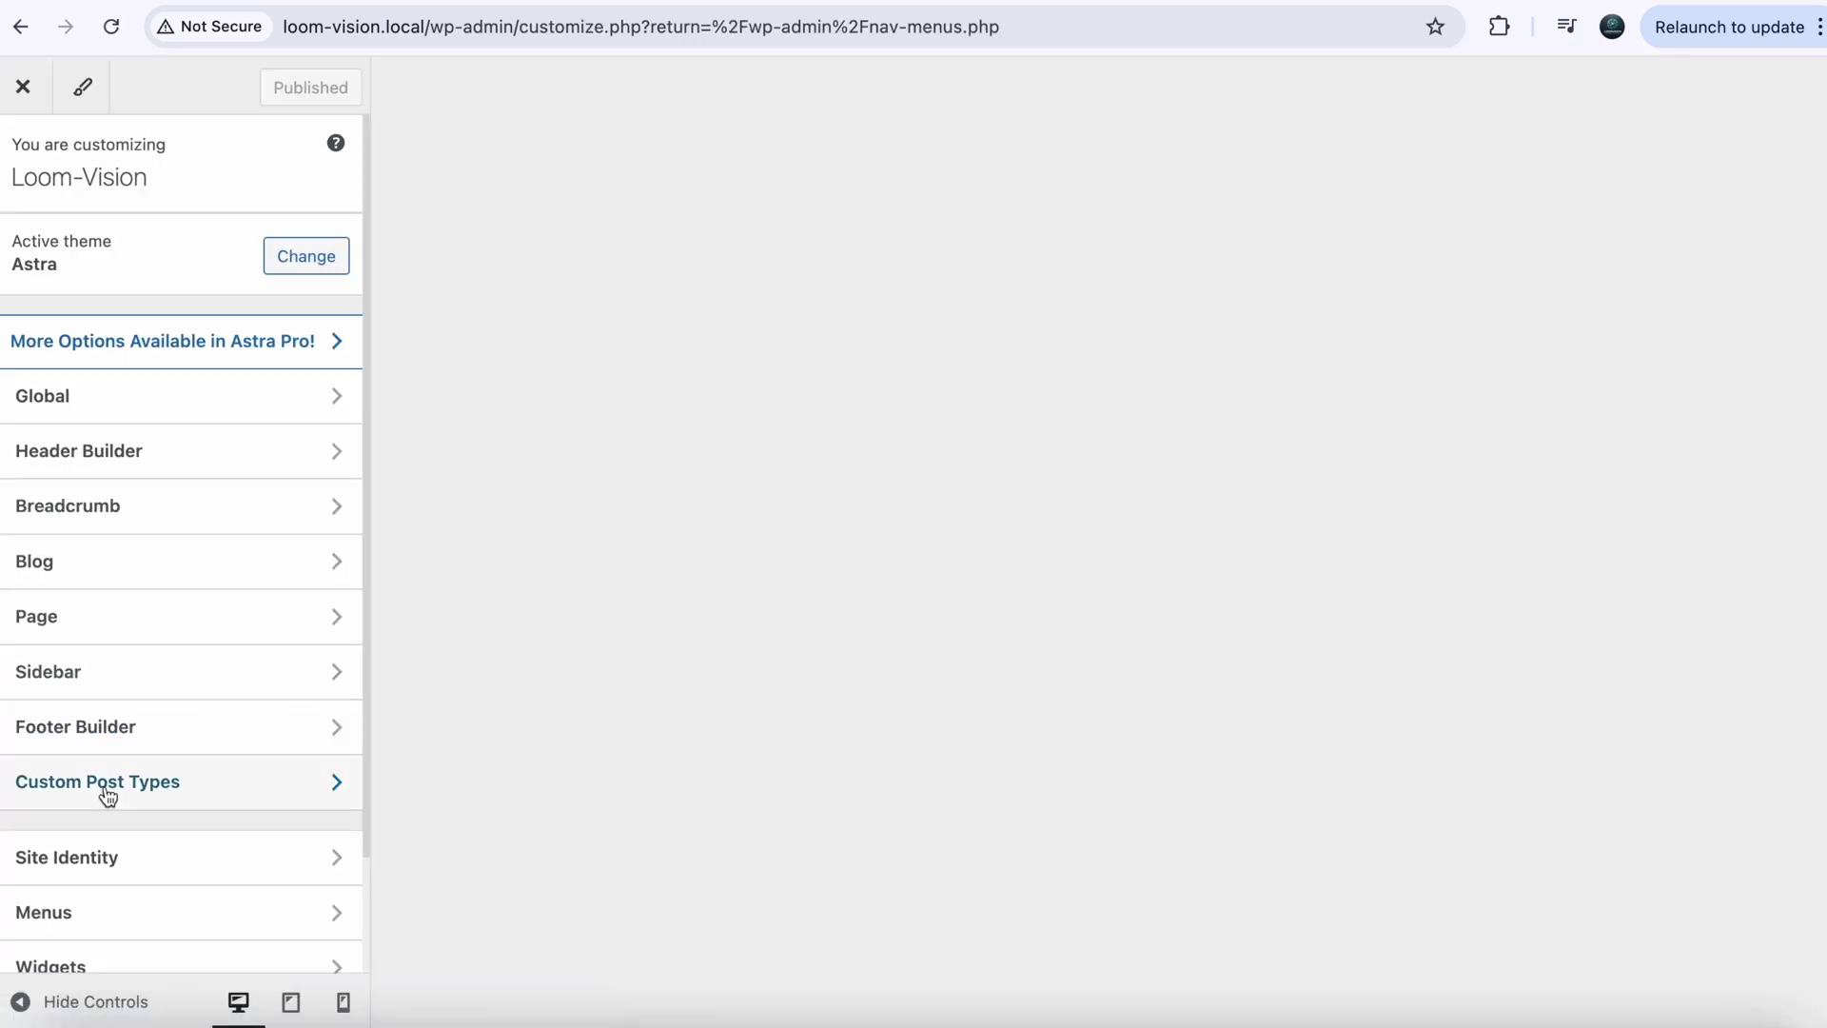
Paste the mega menu CSS into Additional CSS after the existing background rule and publish.
scroll(108, 796, down, 2)
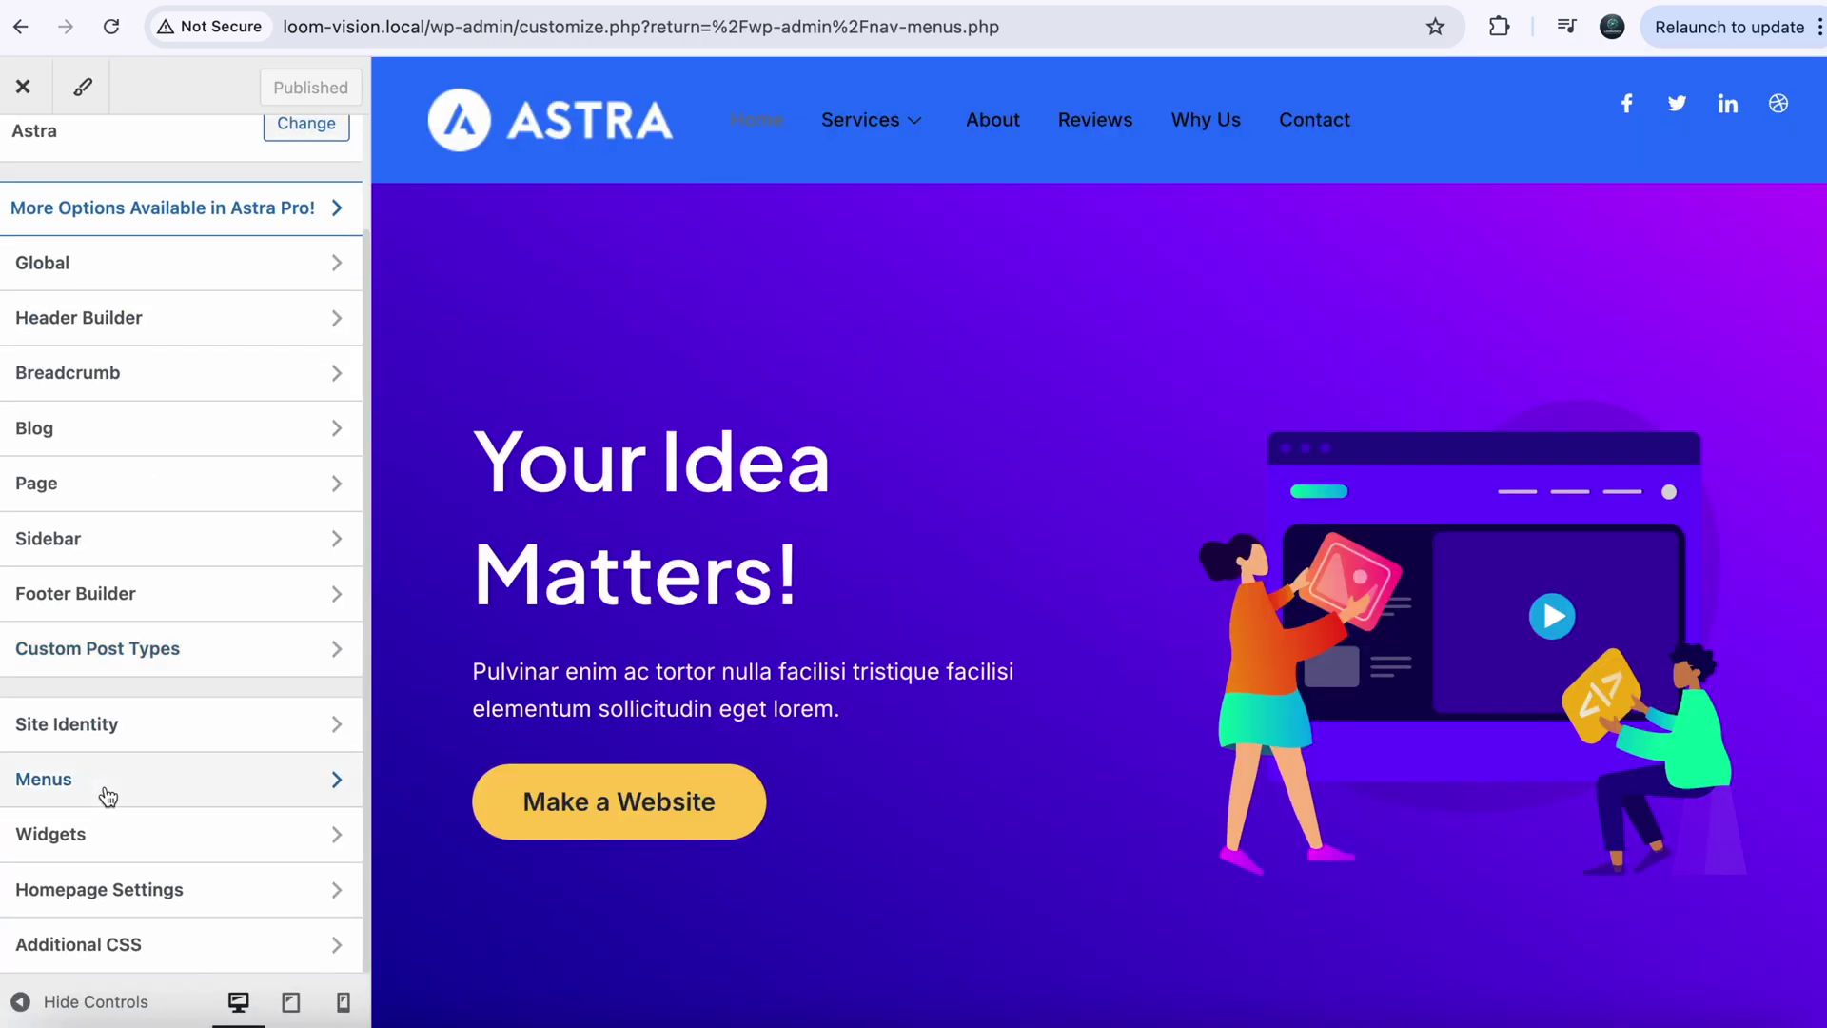
click(103, 947)
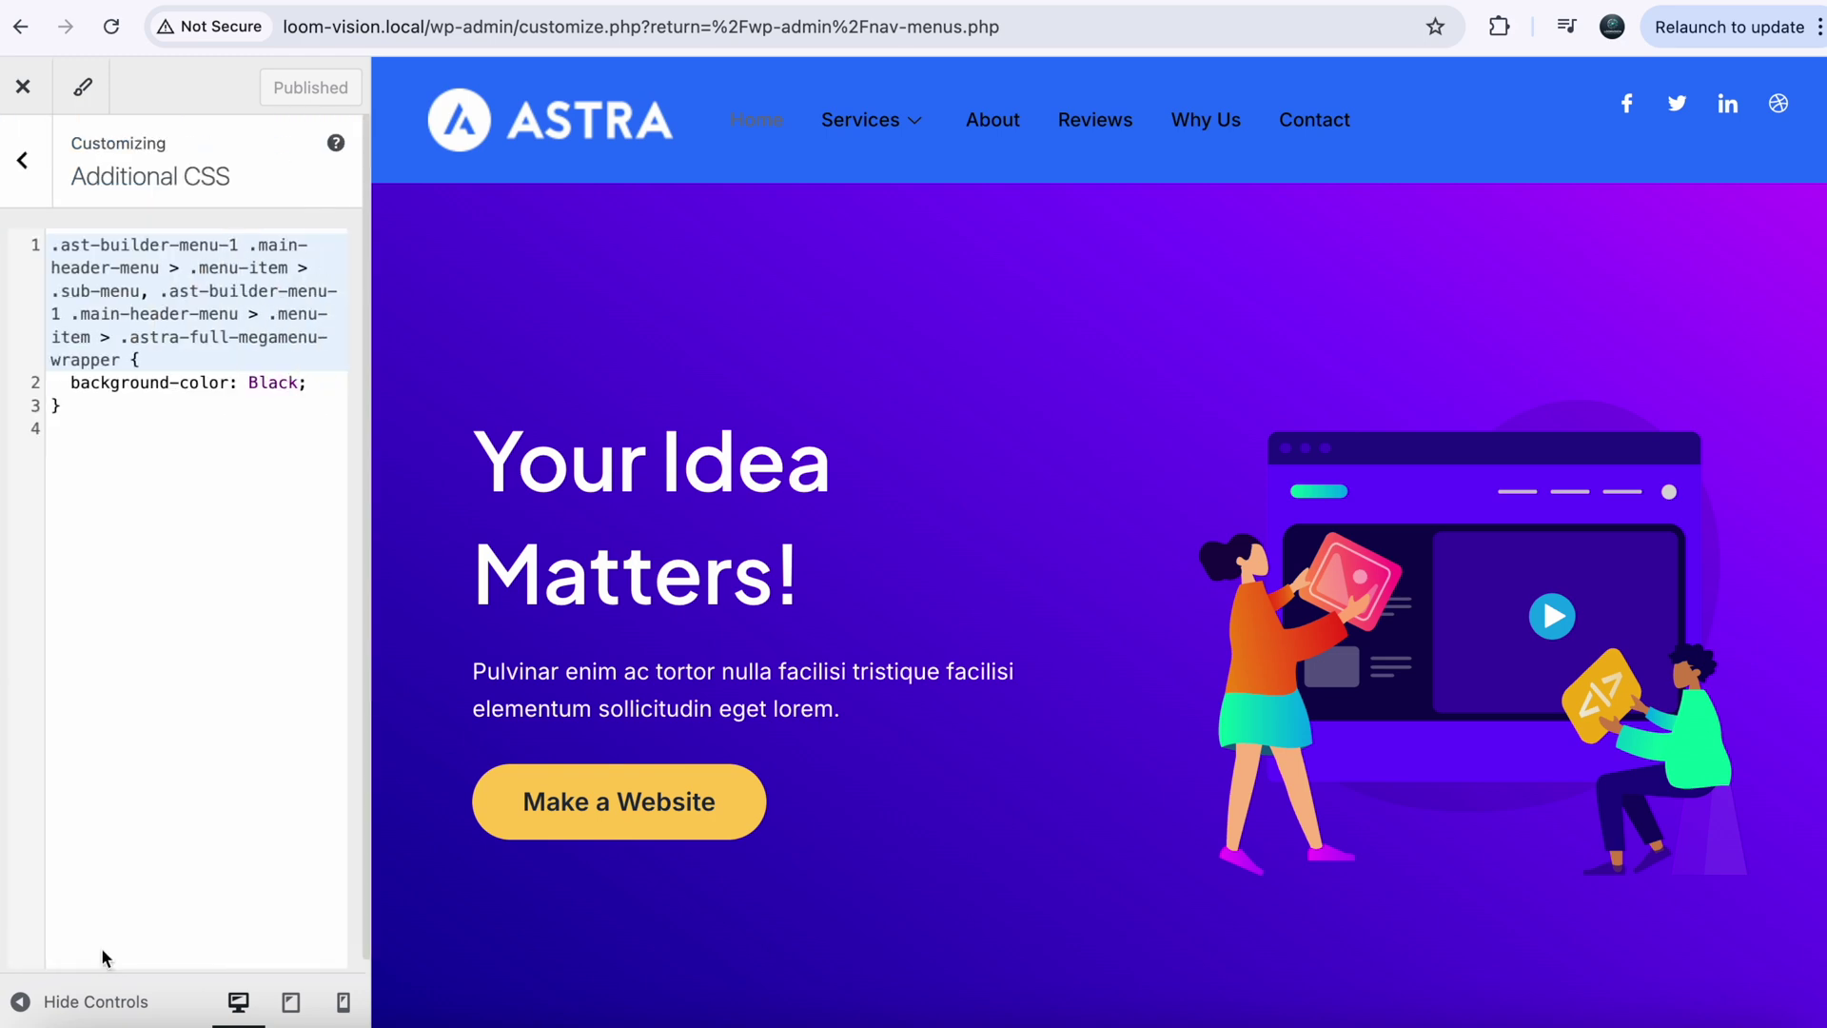
click(90, 460)
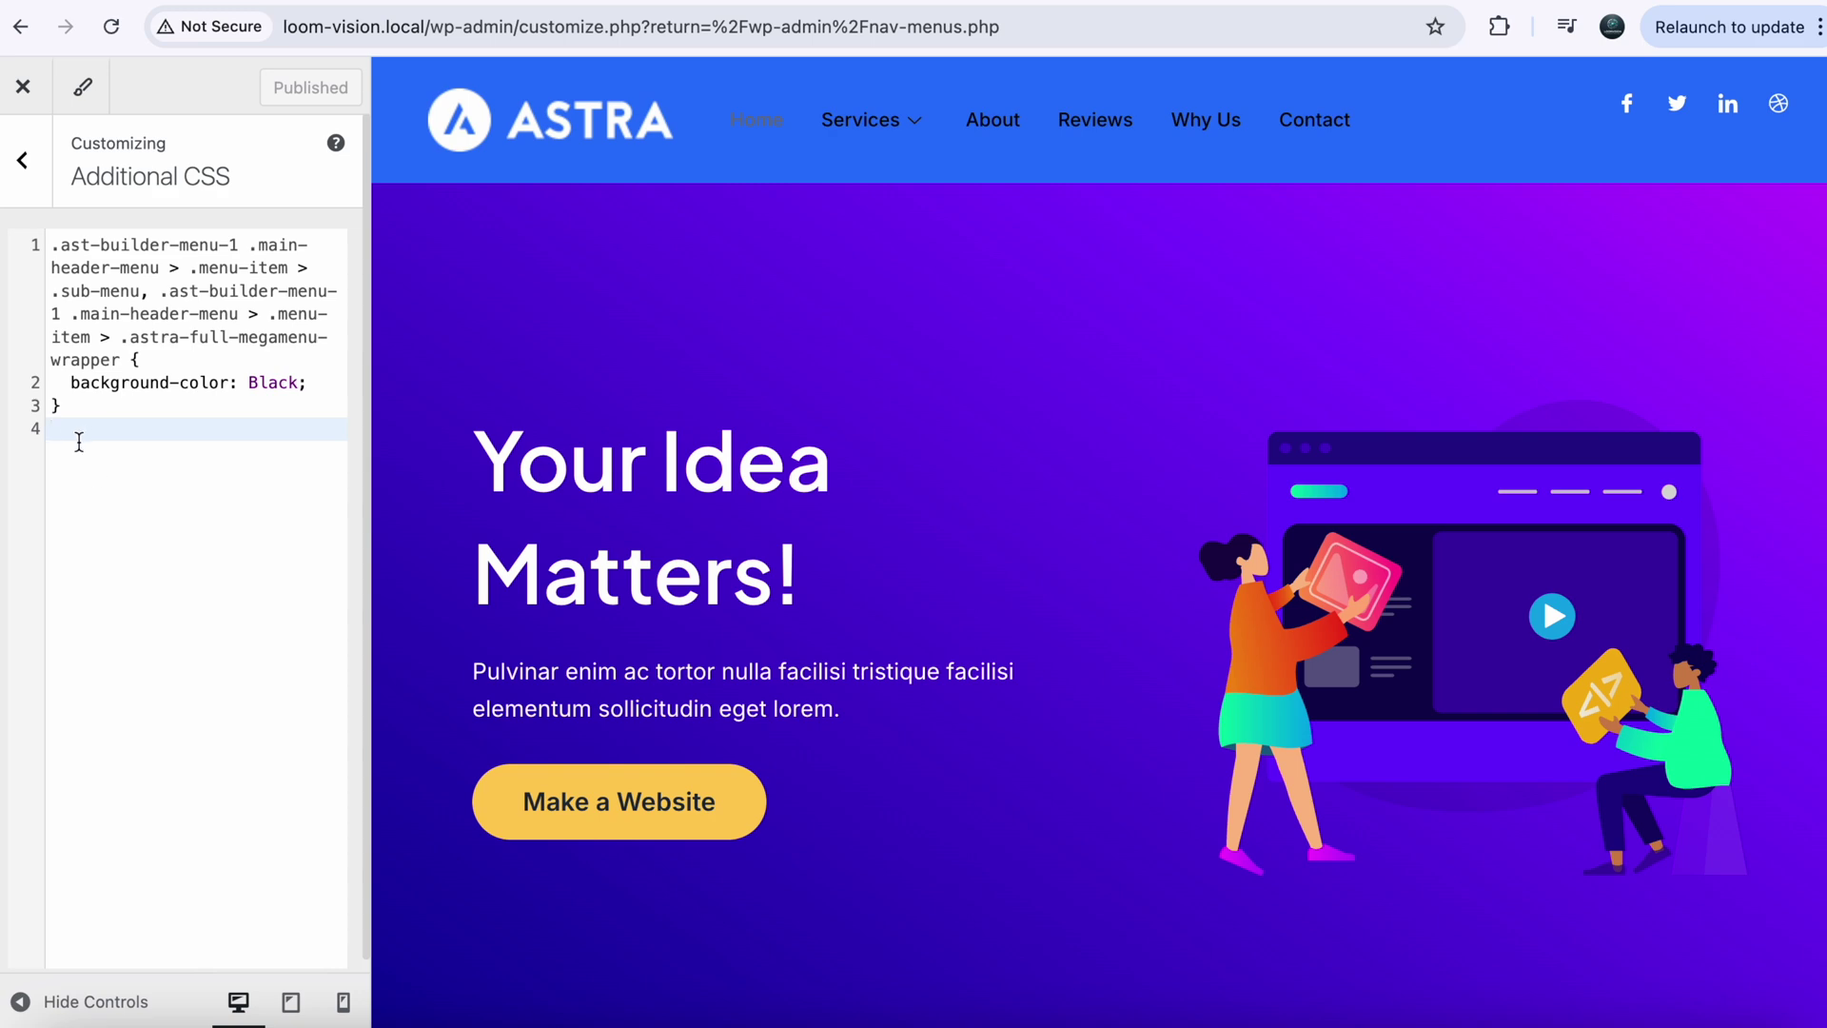
key(super+v)
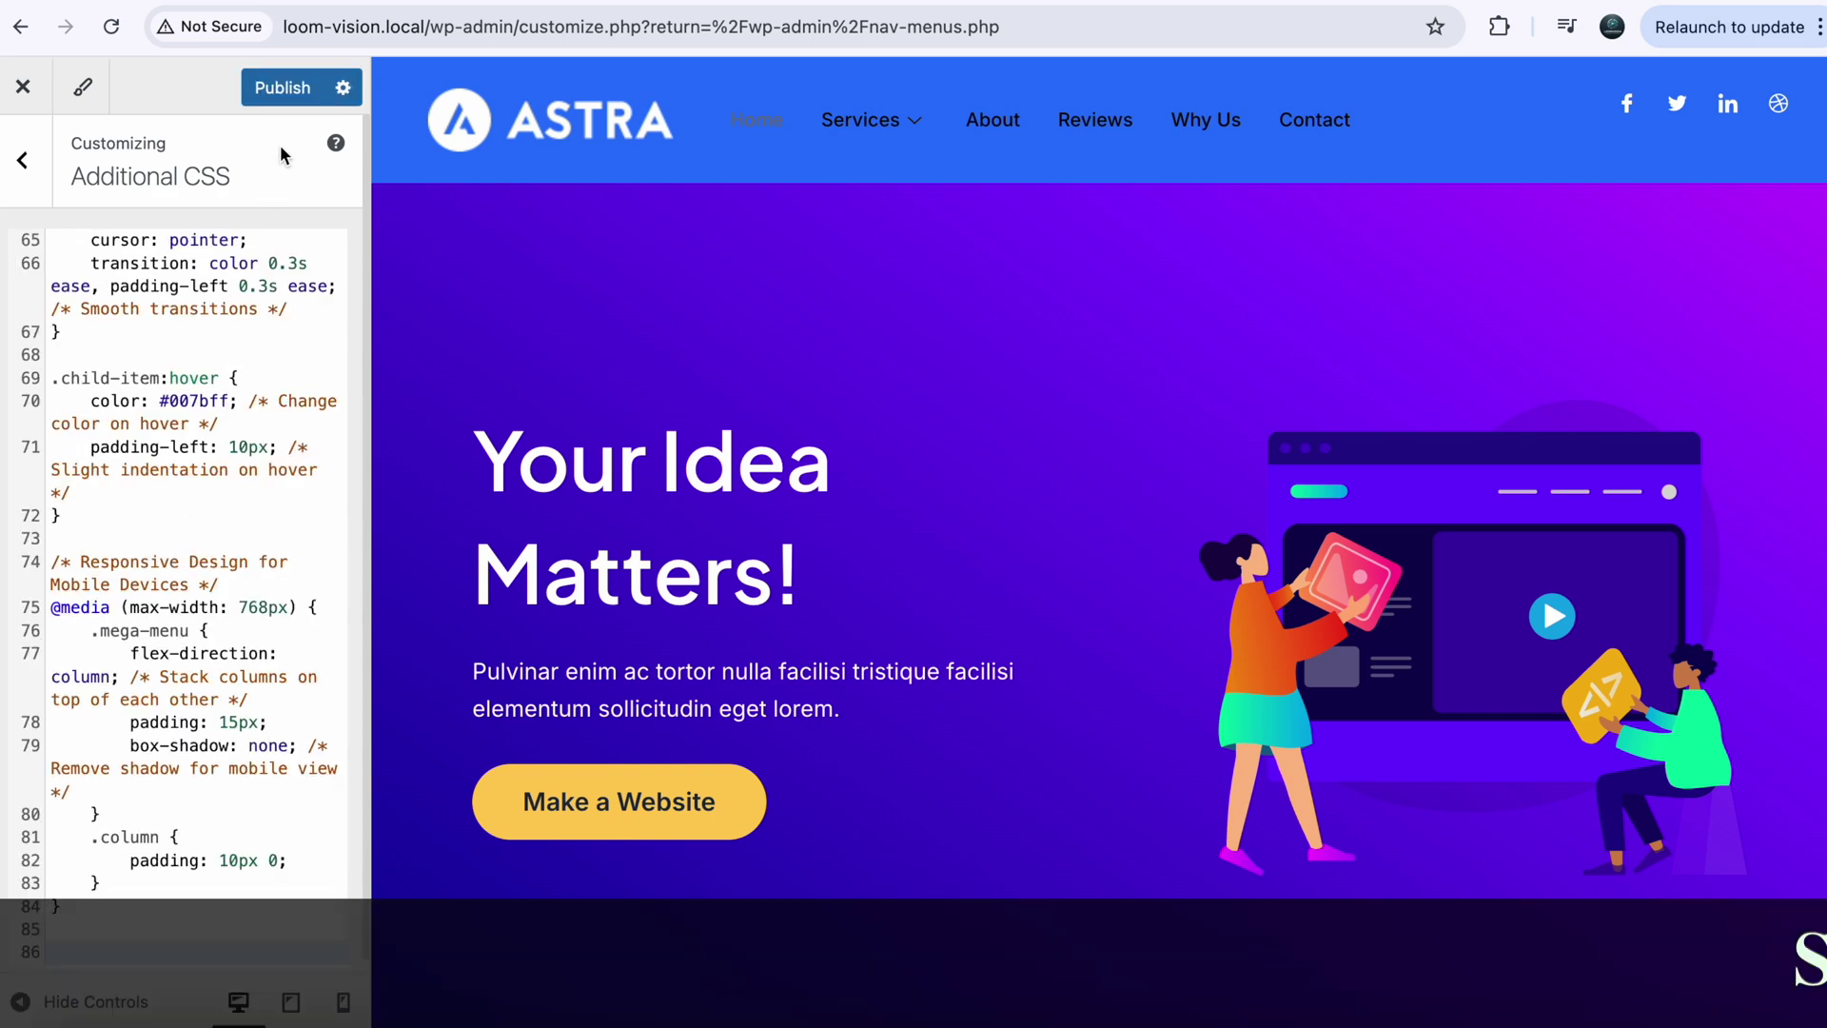
click(276, 88)
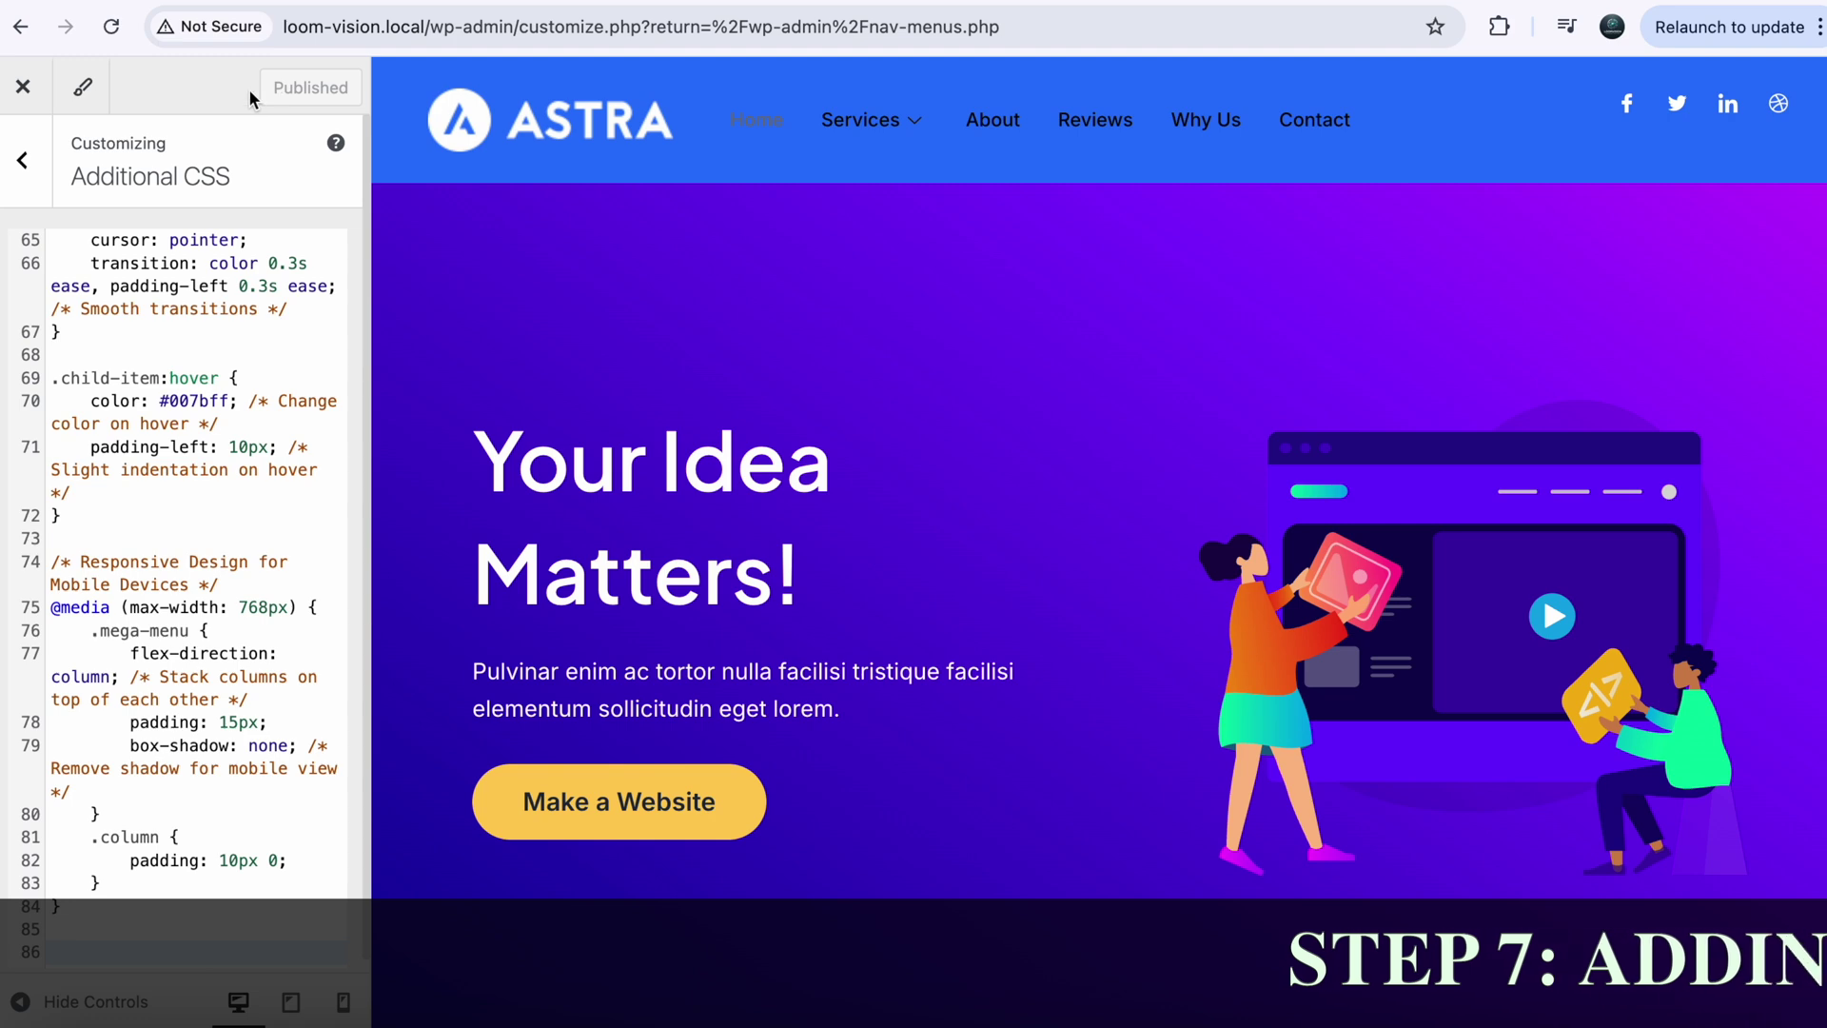
click(24, 88)
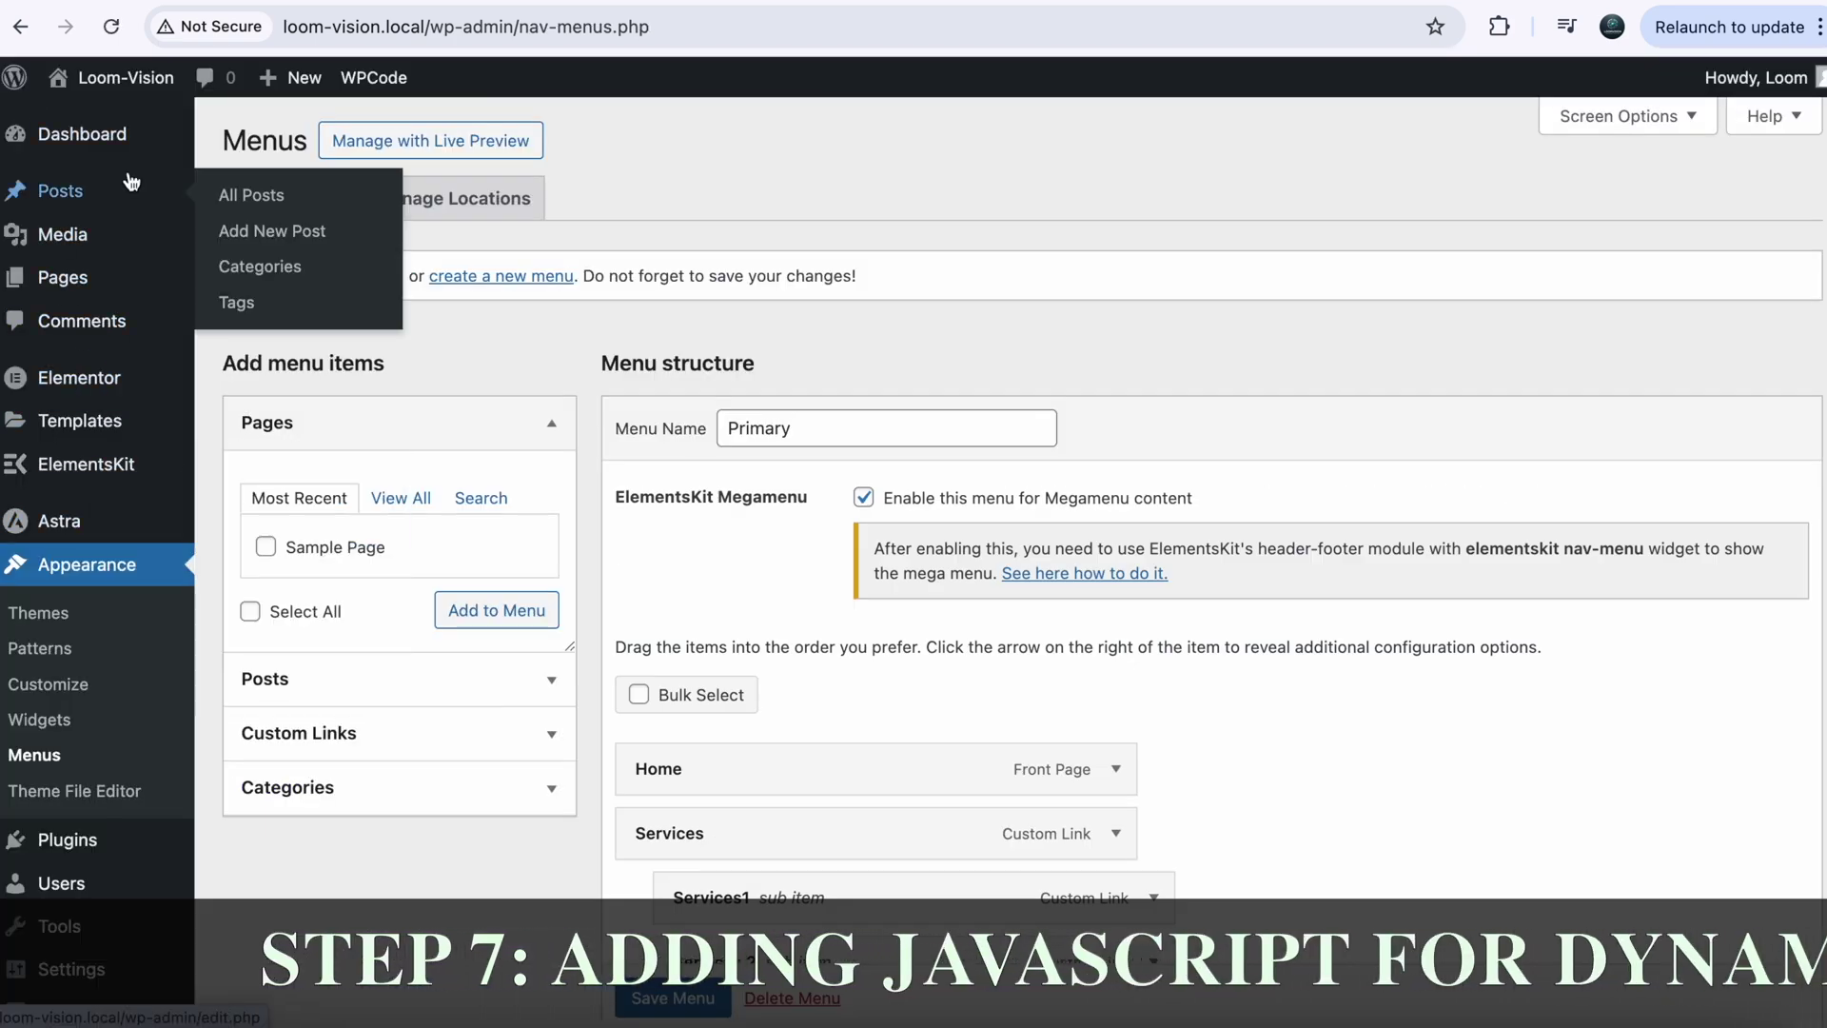
Go to the Dashboard and copy the tutorial's Step 7 jQuery hover script.
click(123, 141)
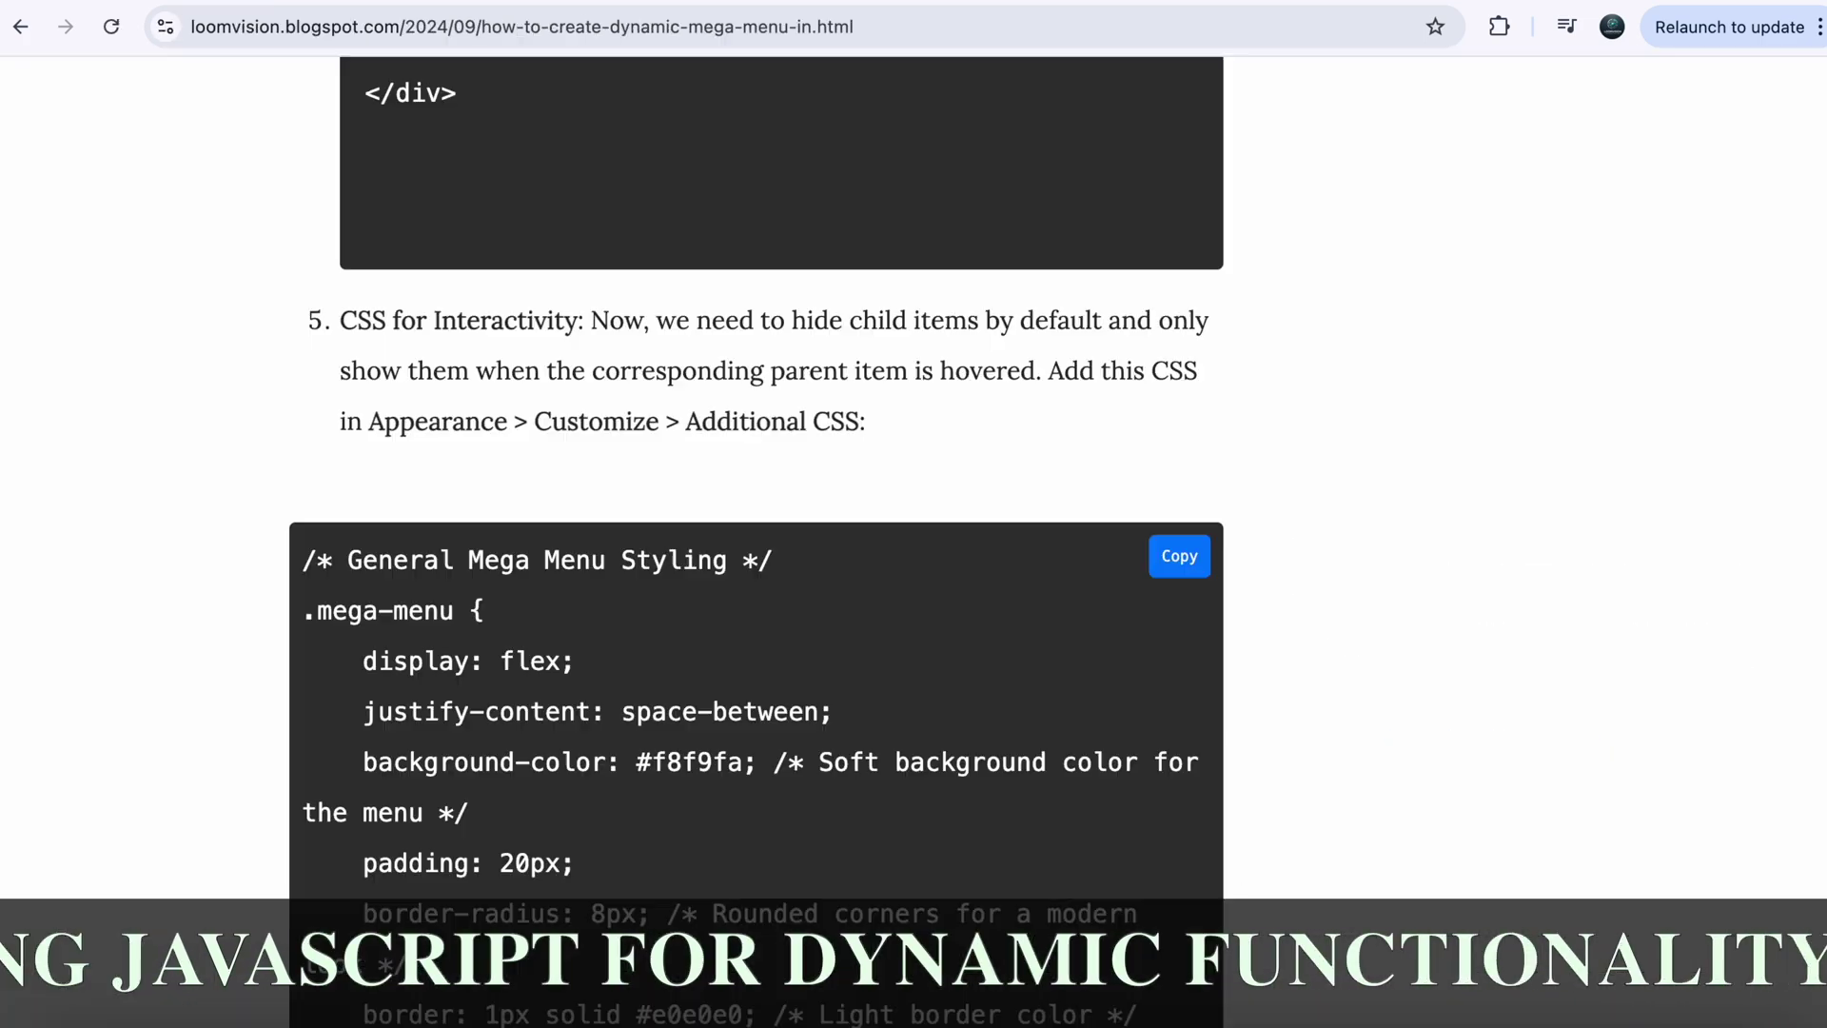
scroll(928, 716, down, 10)
scroll(928, 706, down, 15)
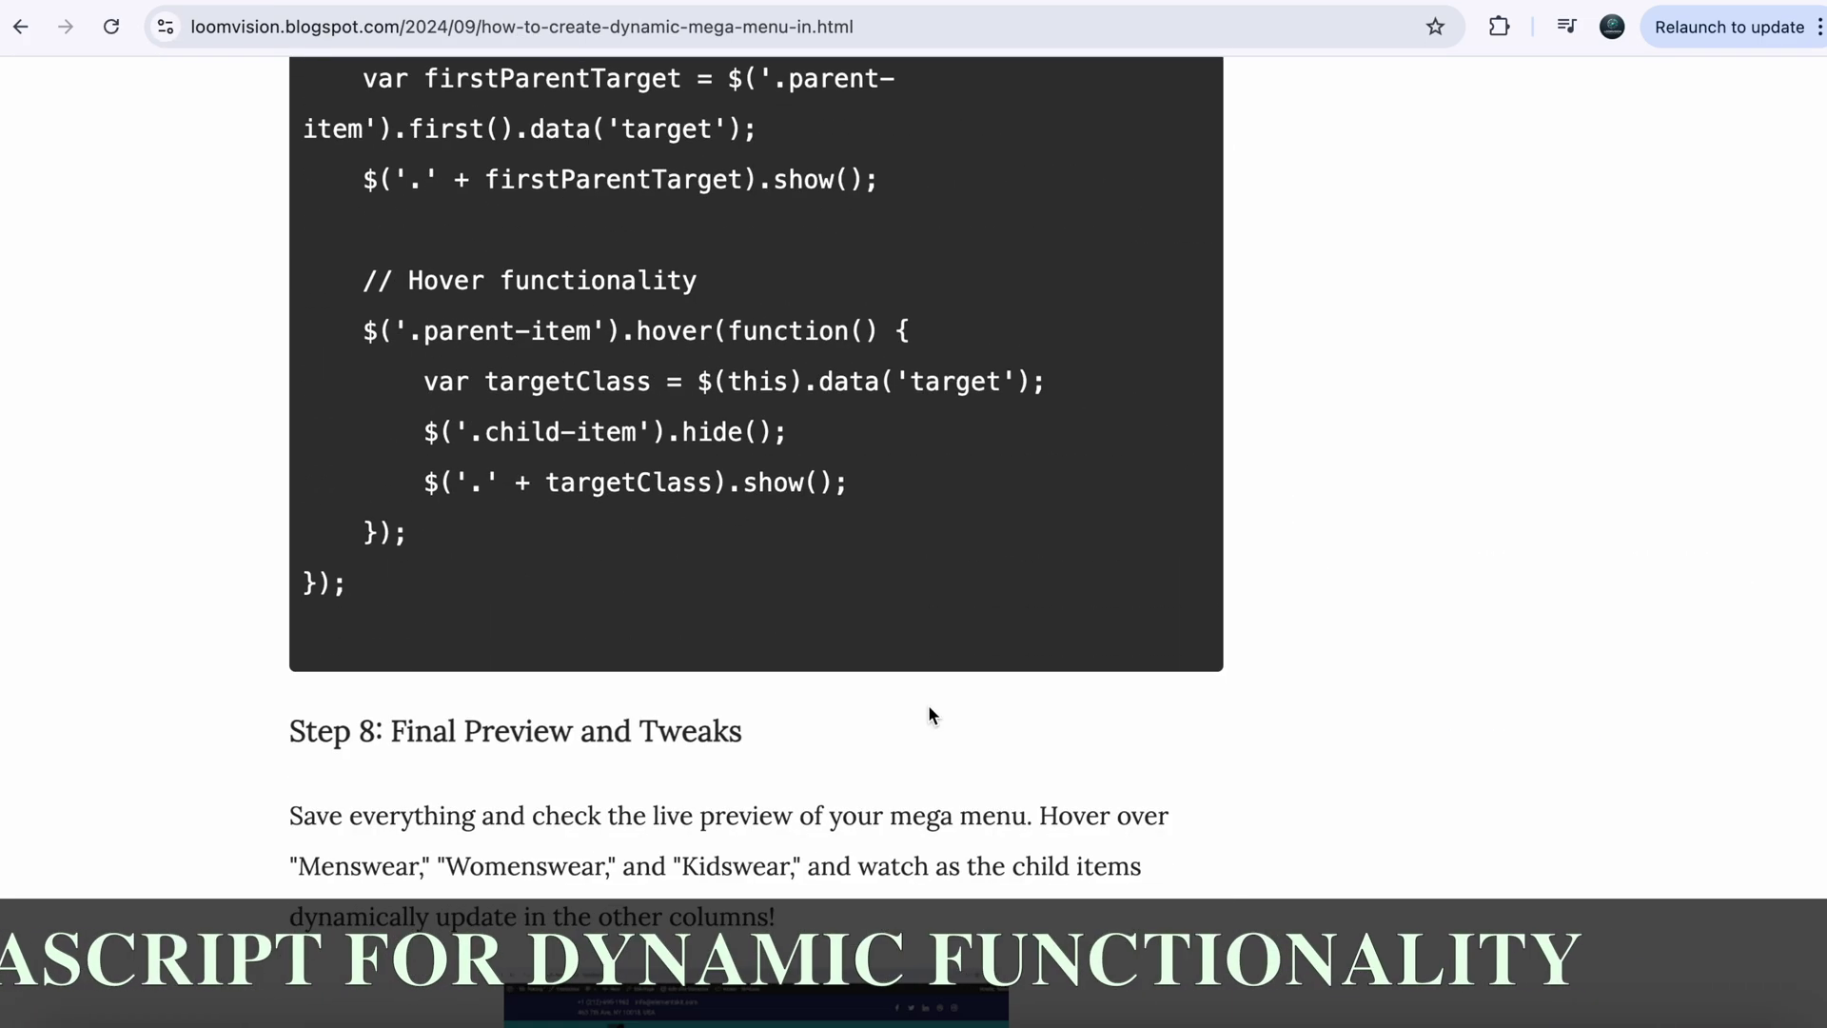
scroll(929, 706, up, 5)
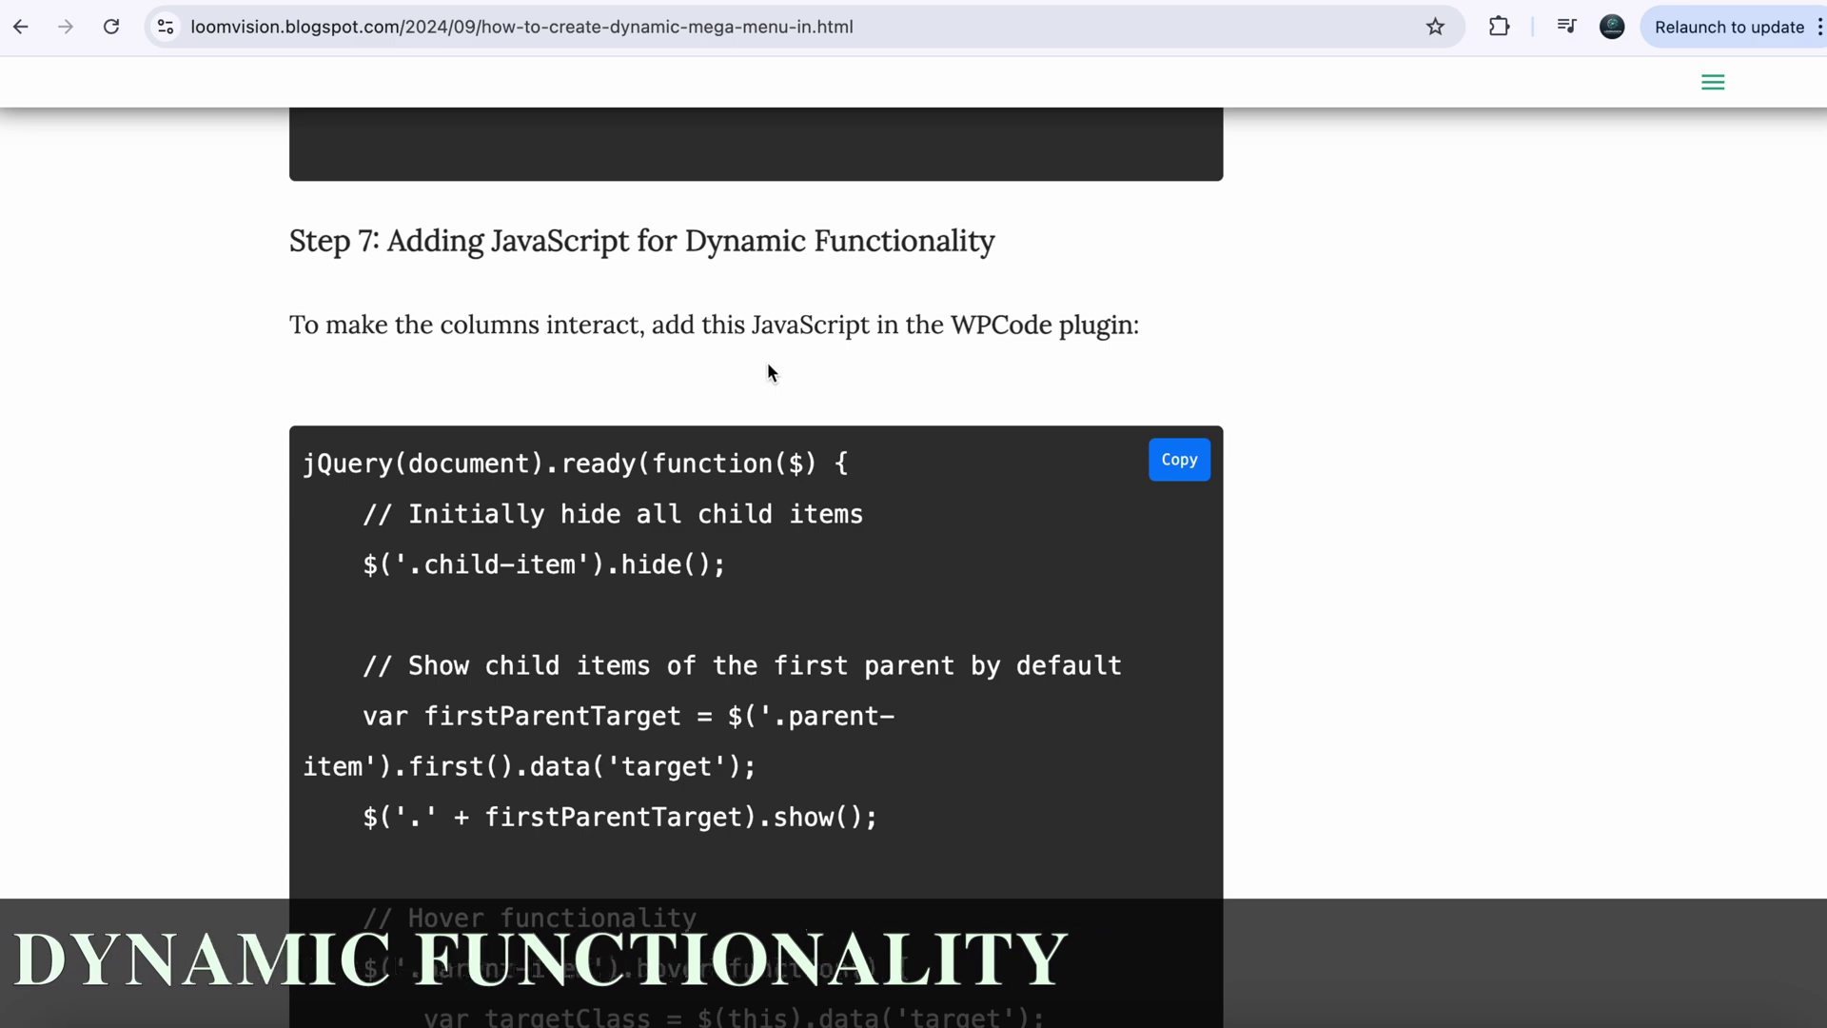
scroll(767, 362, down, 1)
click(1167, 408)
scroll(1166, 494, down, 2)
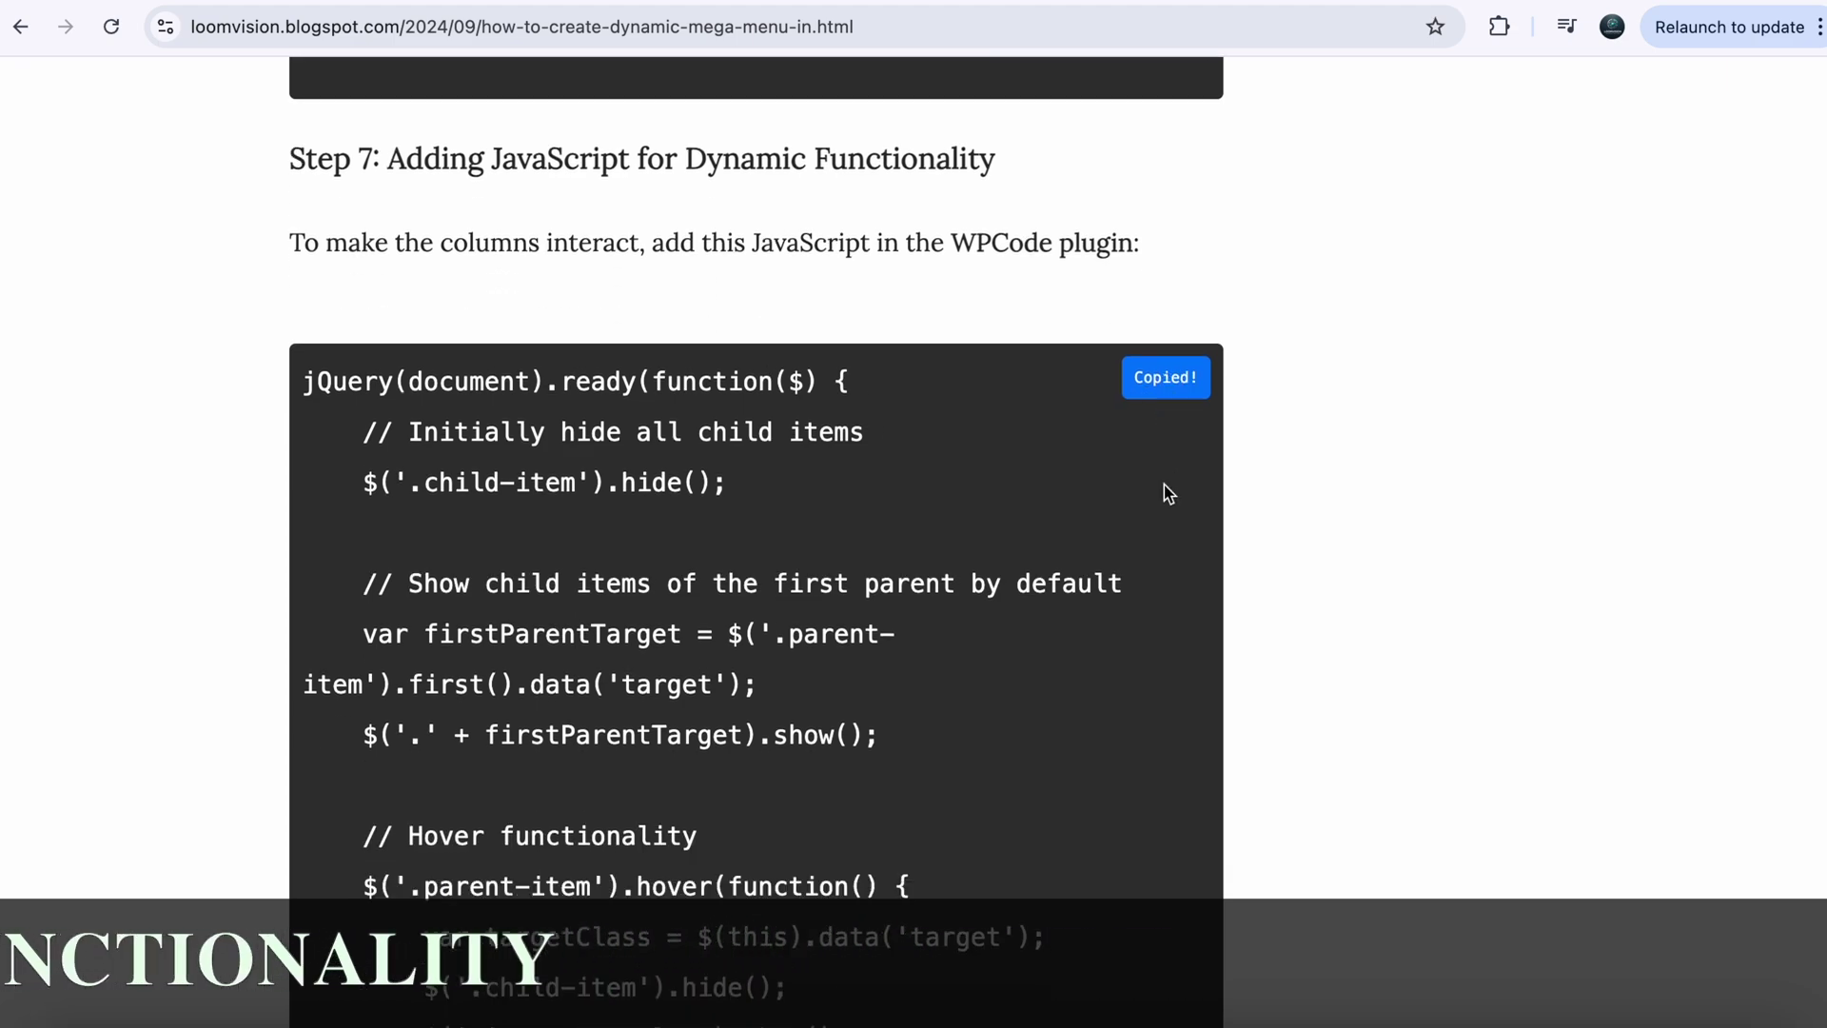
scroll(1167, 457, up, 1)
click(1166, 300)
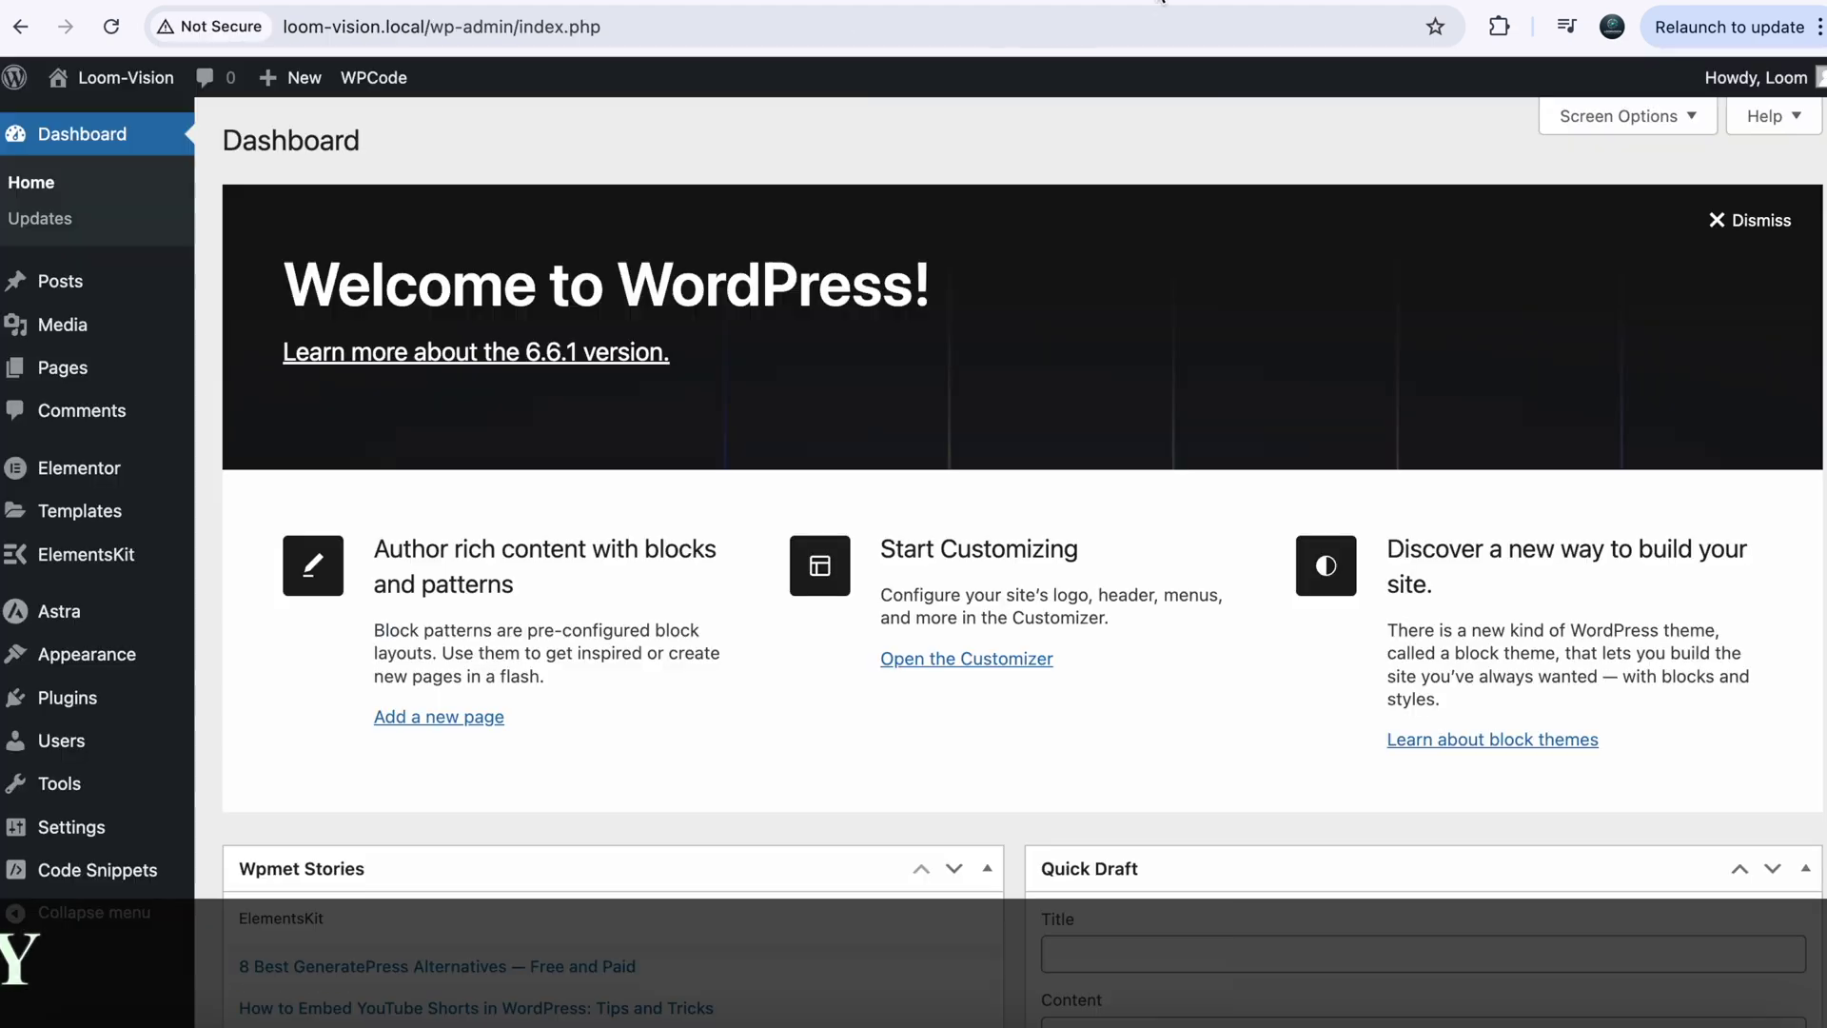
Create and activate a WPCode JavaScript snippet 'Mega menu script' holding the pasted jQuery code.
mouse_move(81, 847)
mouse_move(90, 880)
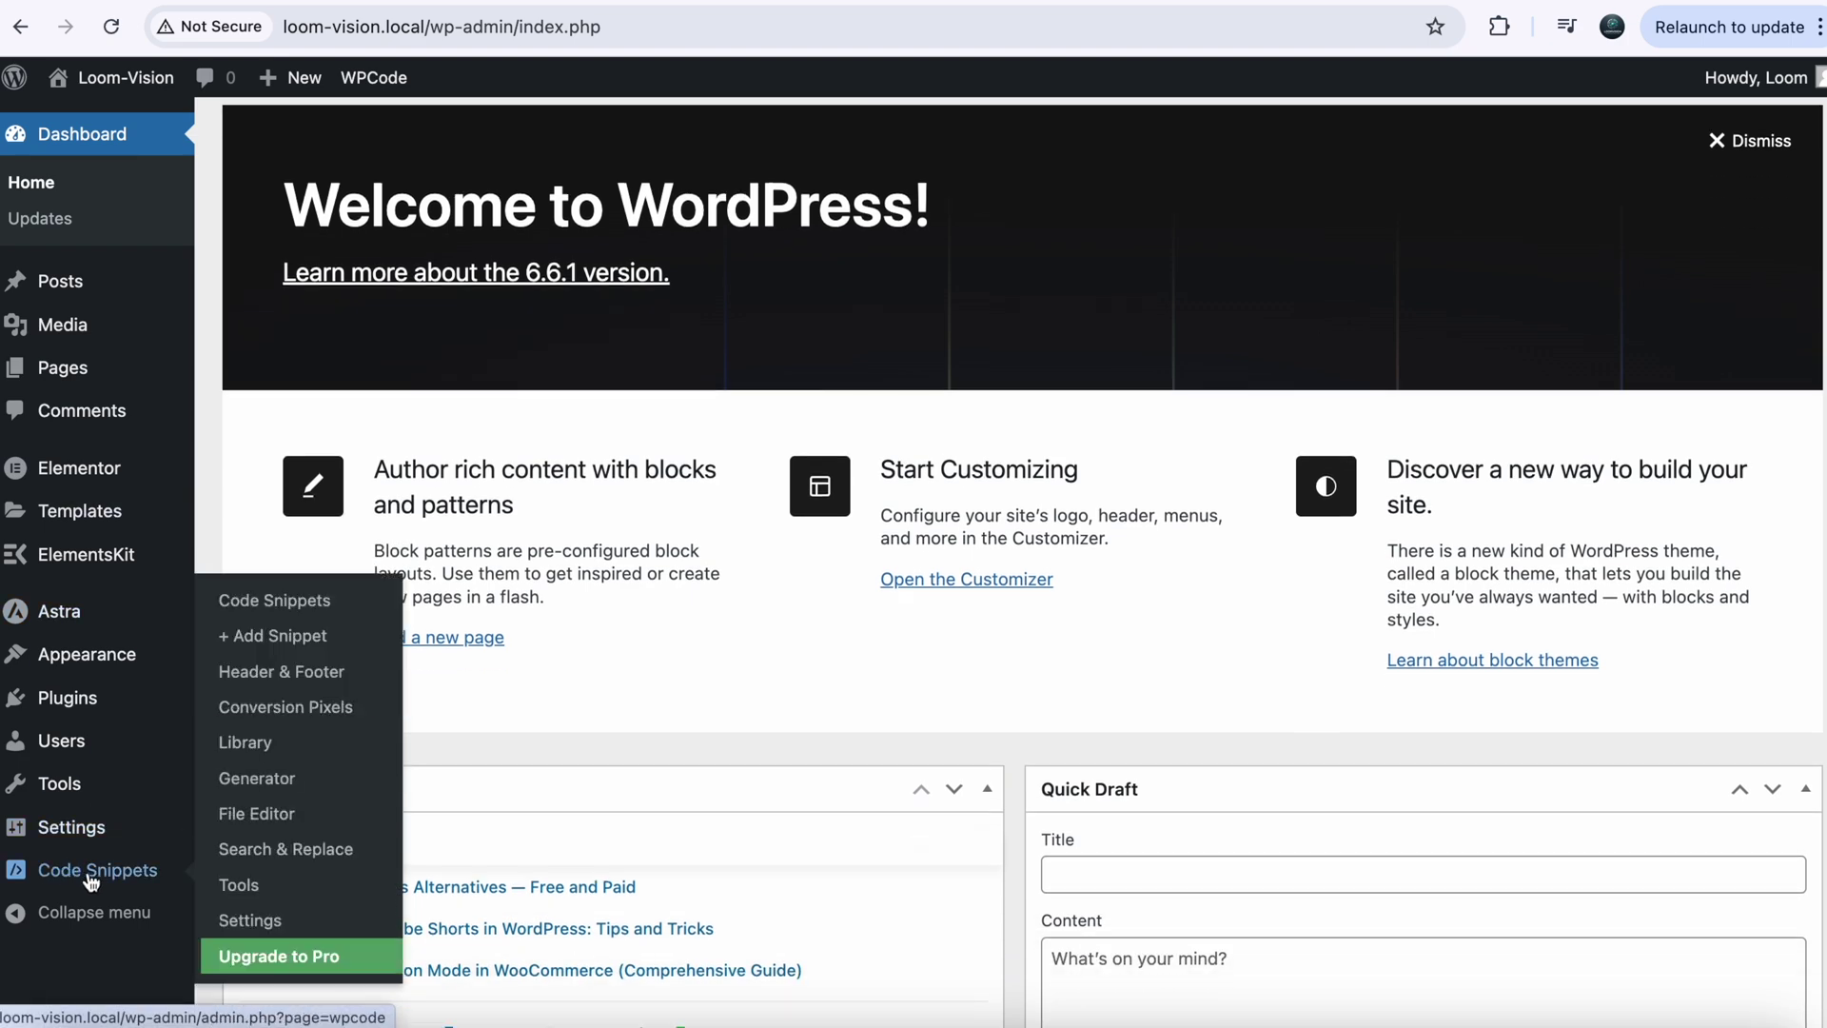
click(274, 638)
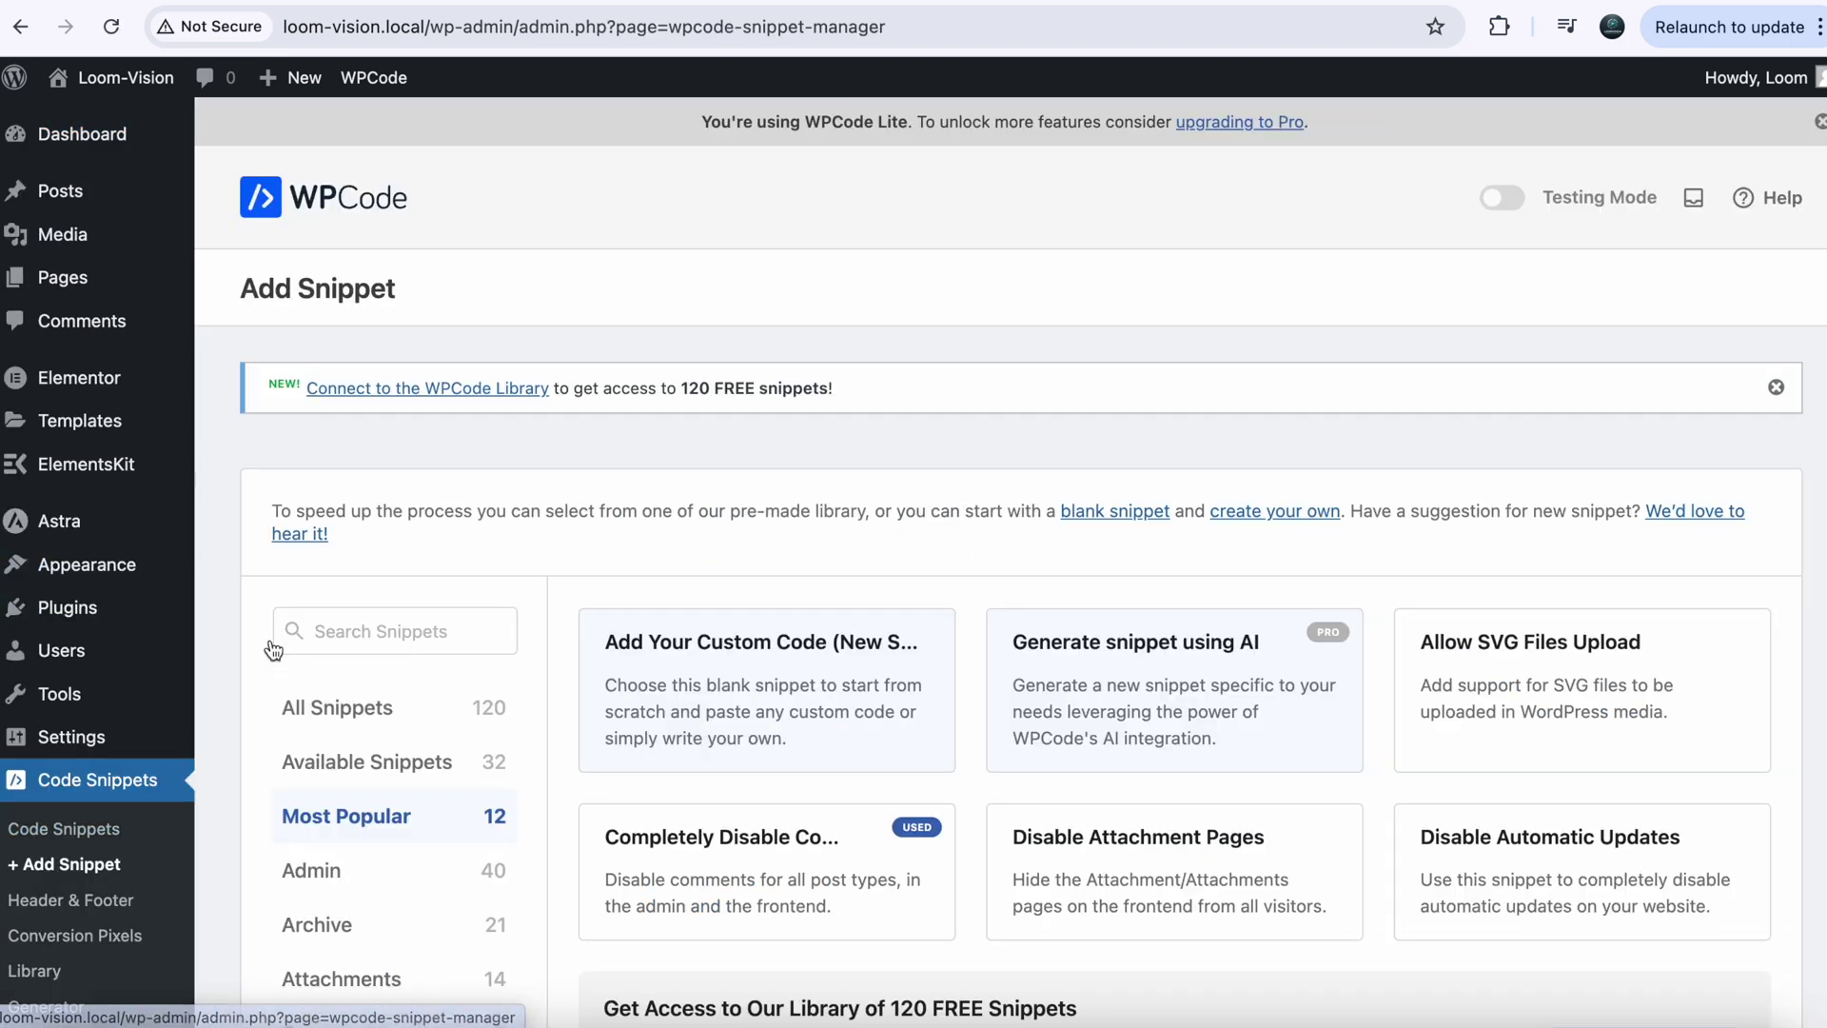
click(767, 694)
click(484, 494)
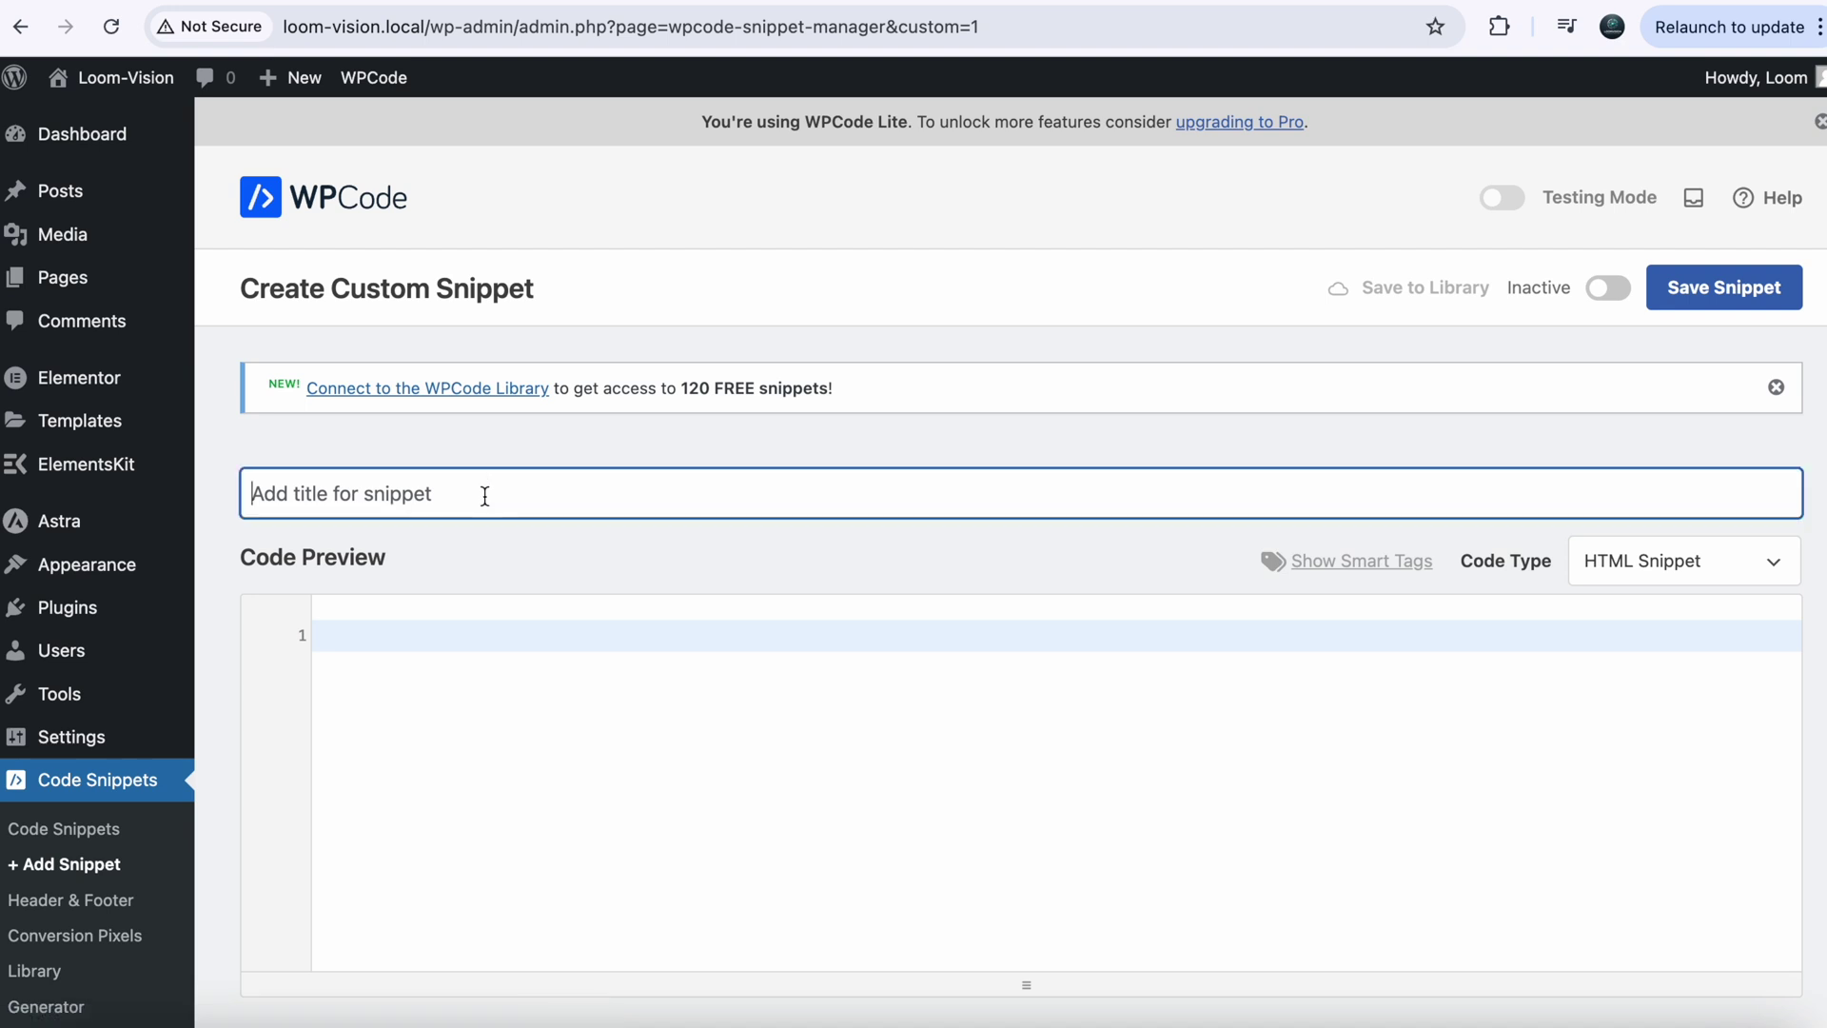
text(Mega menu script)
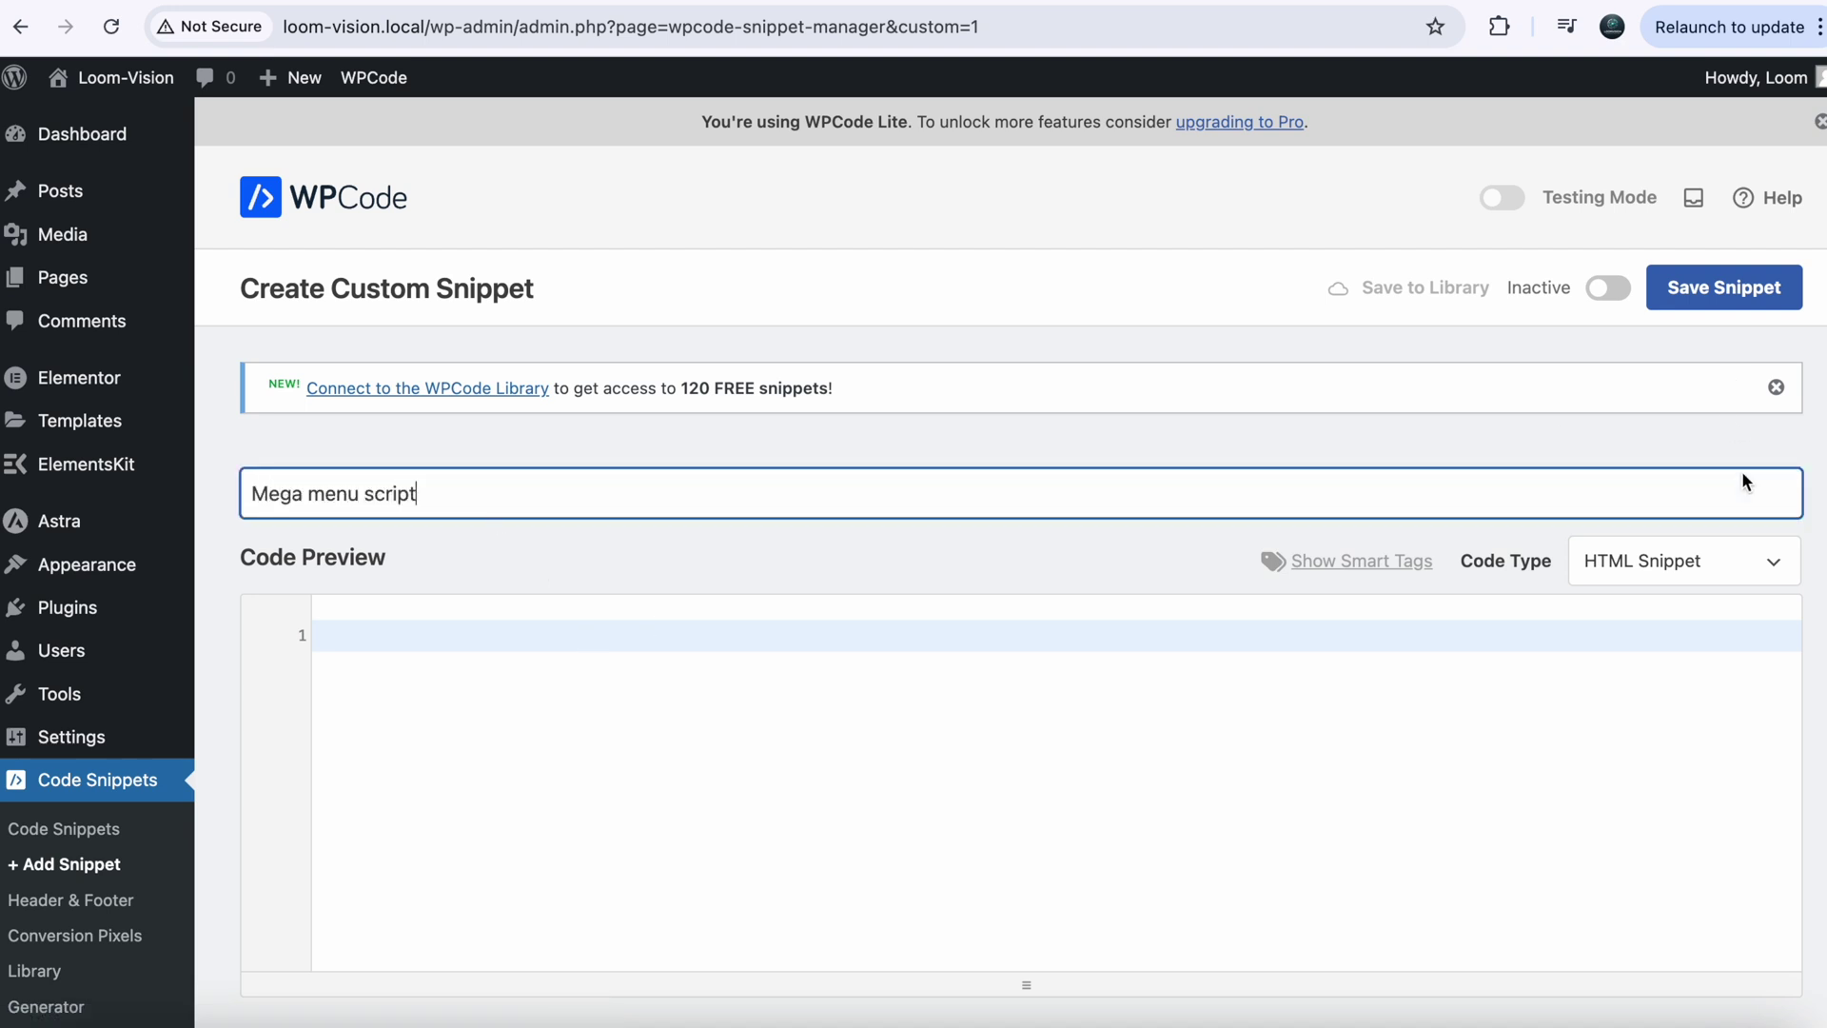
click(1749, 566)
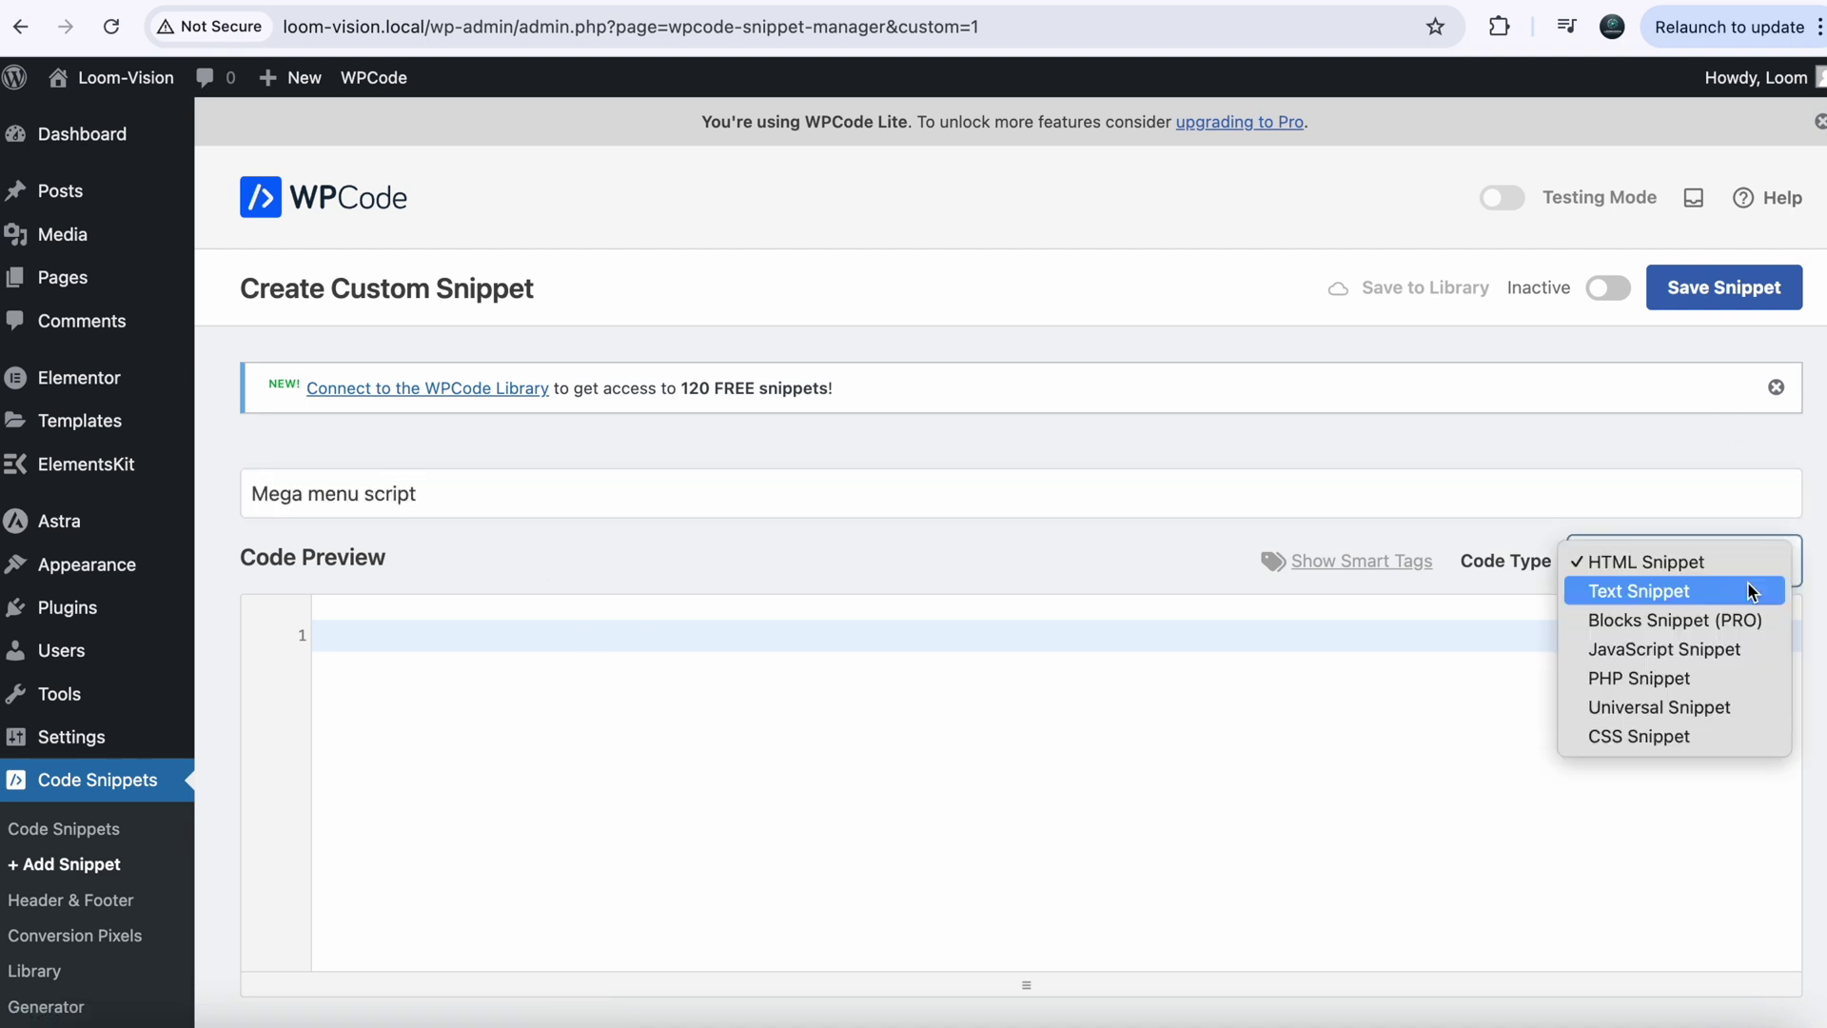
click(1627, 644)
key(super+v)
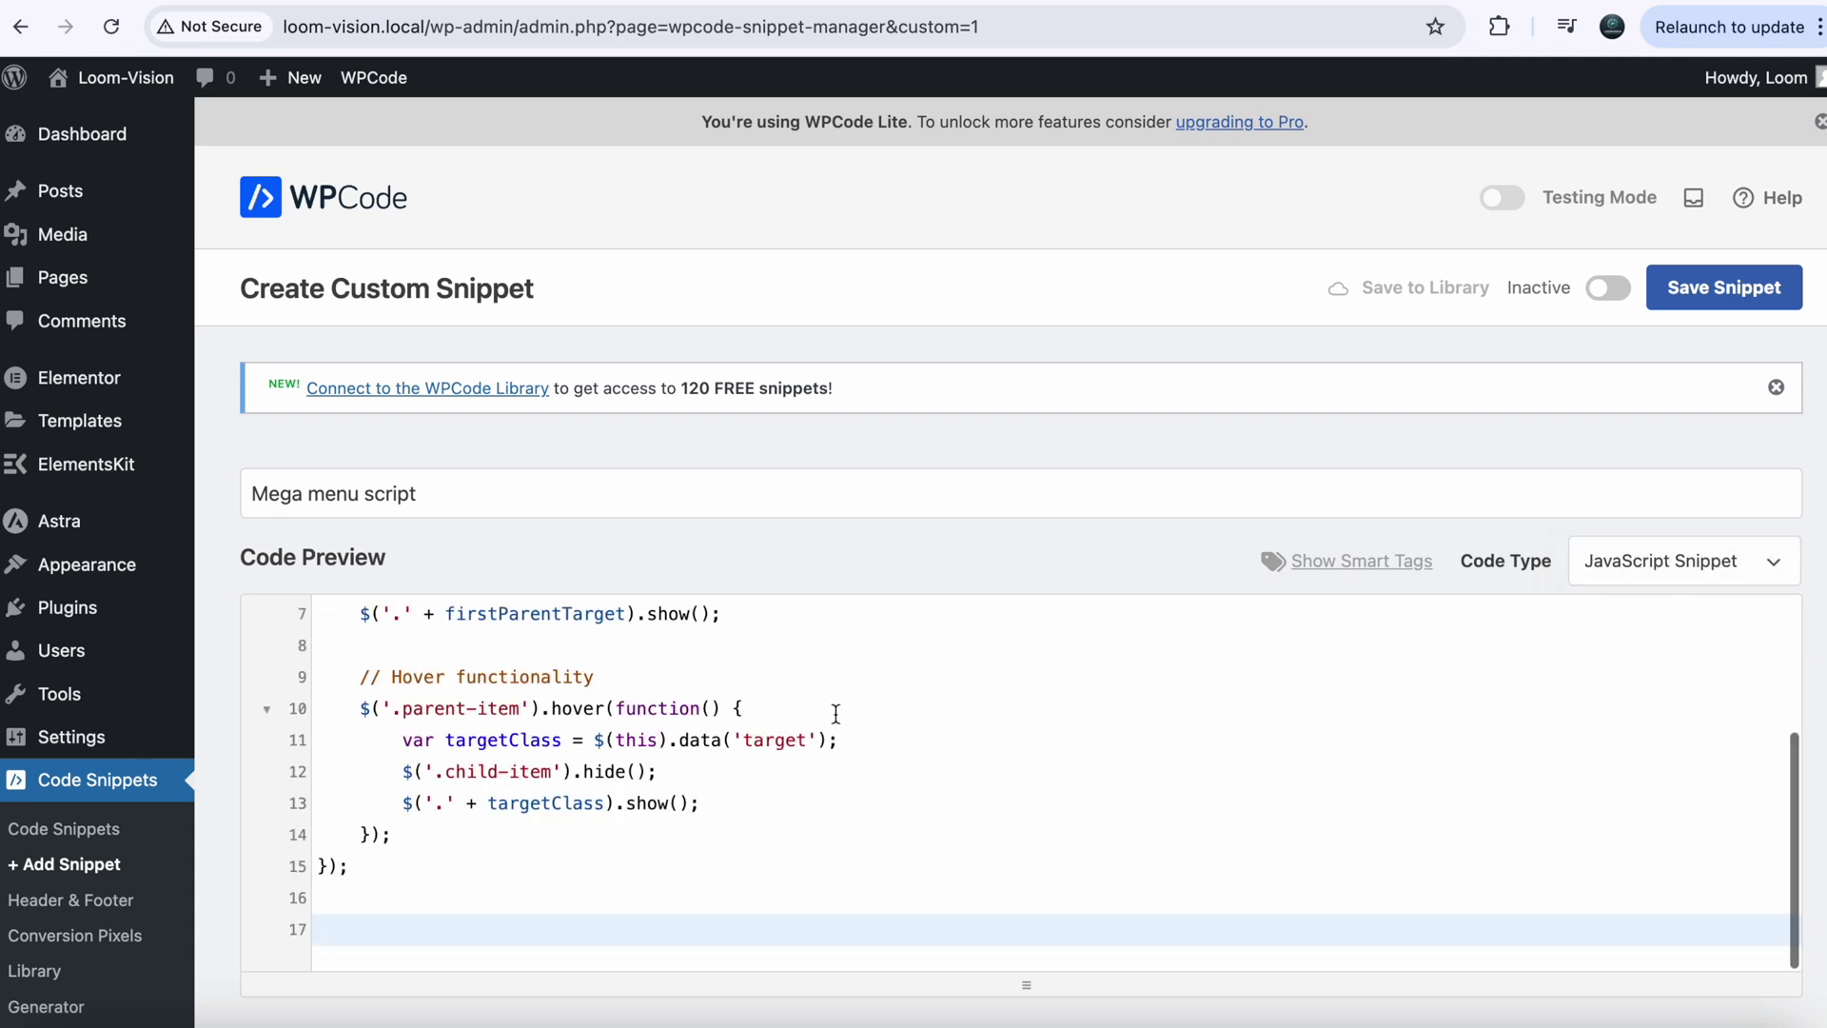
click(1746, 287)
click(1604, 286)
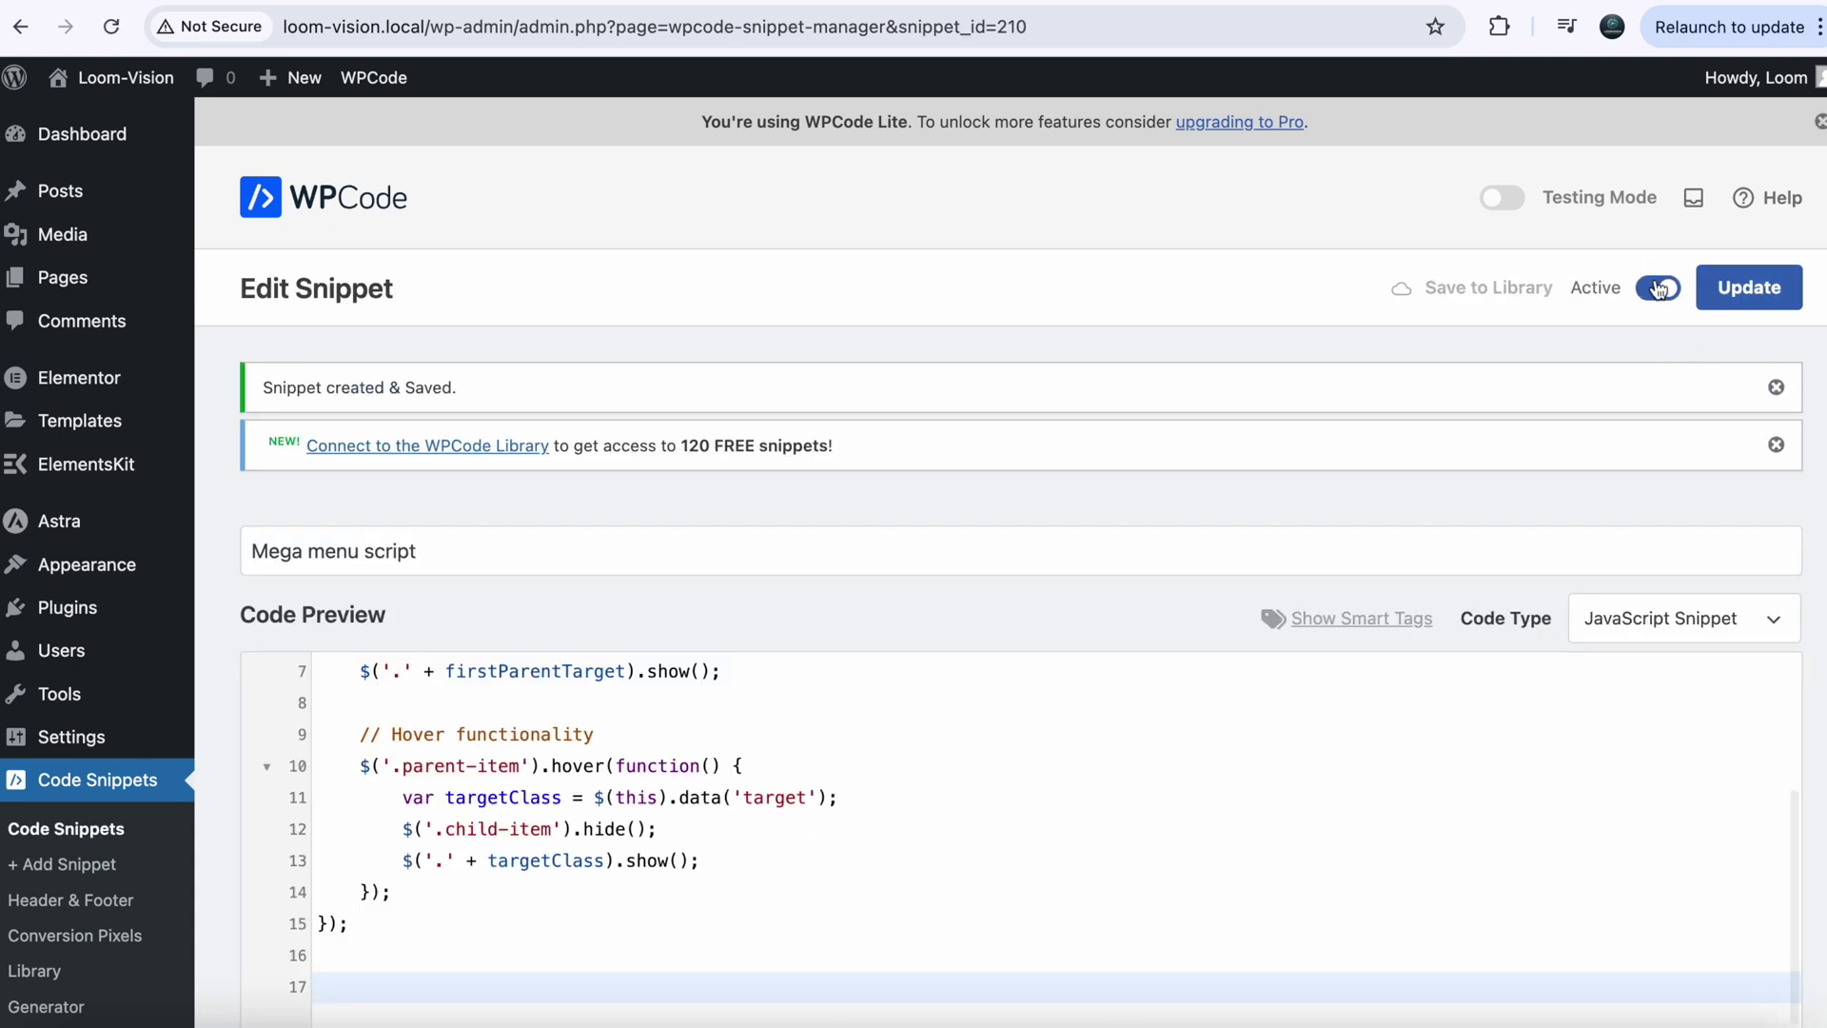
click(1748, 288)
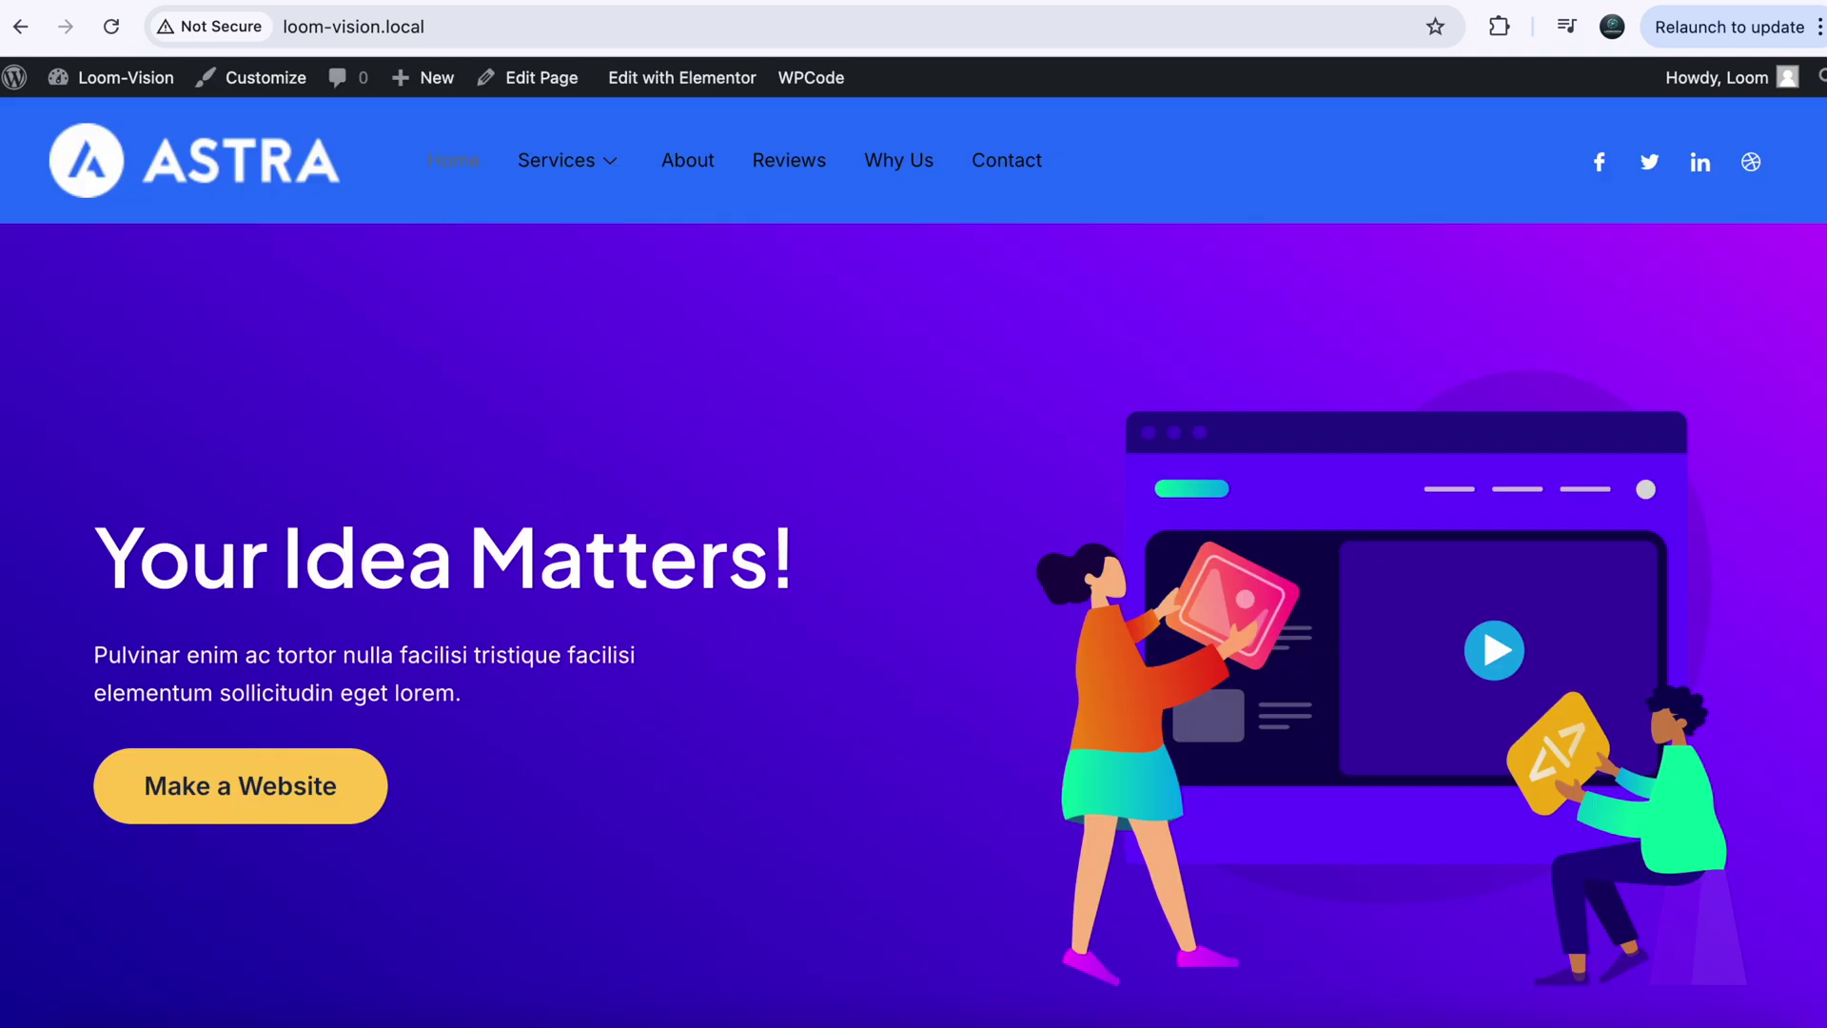
Reload the homepage and test the Services mega menu columns across Kid's Wear, Womenswear and Menswear.
click(113, 28)
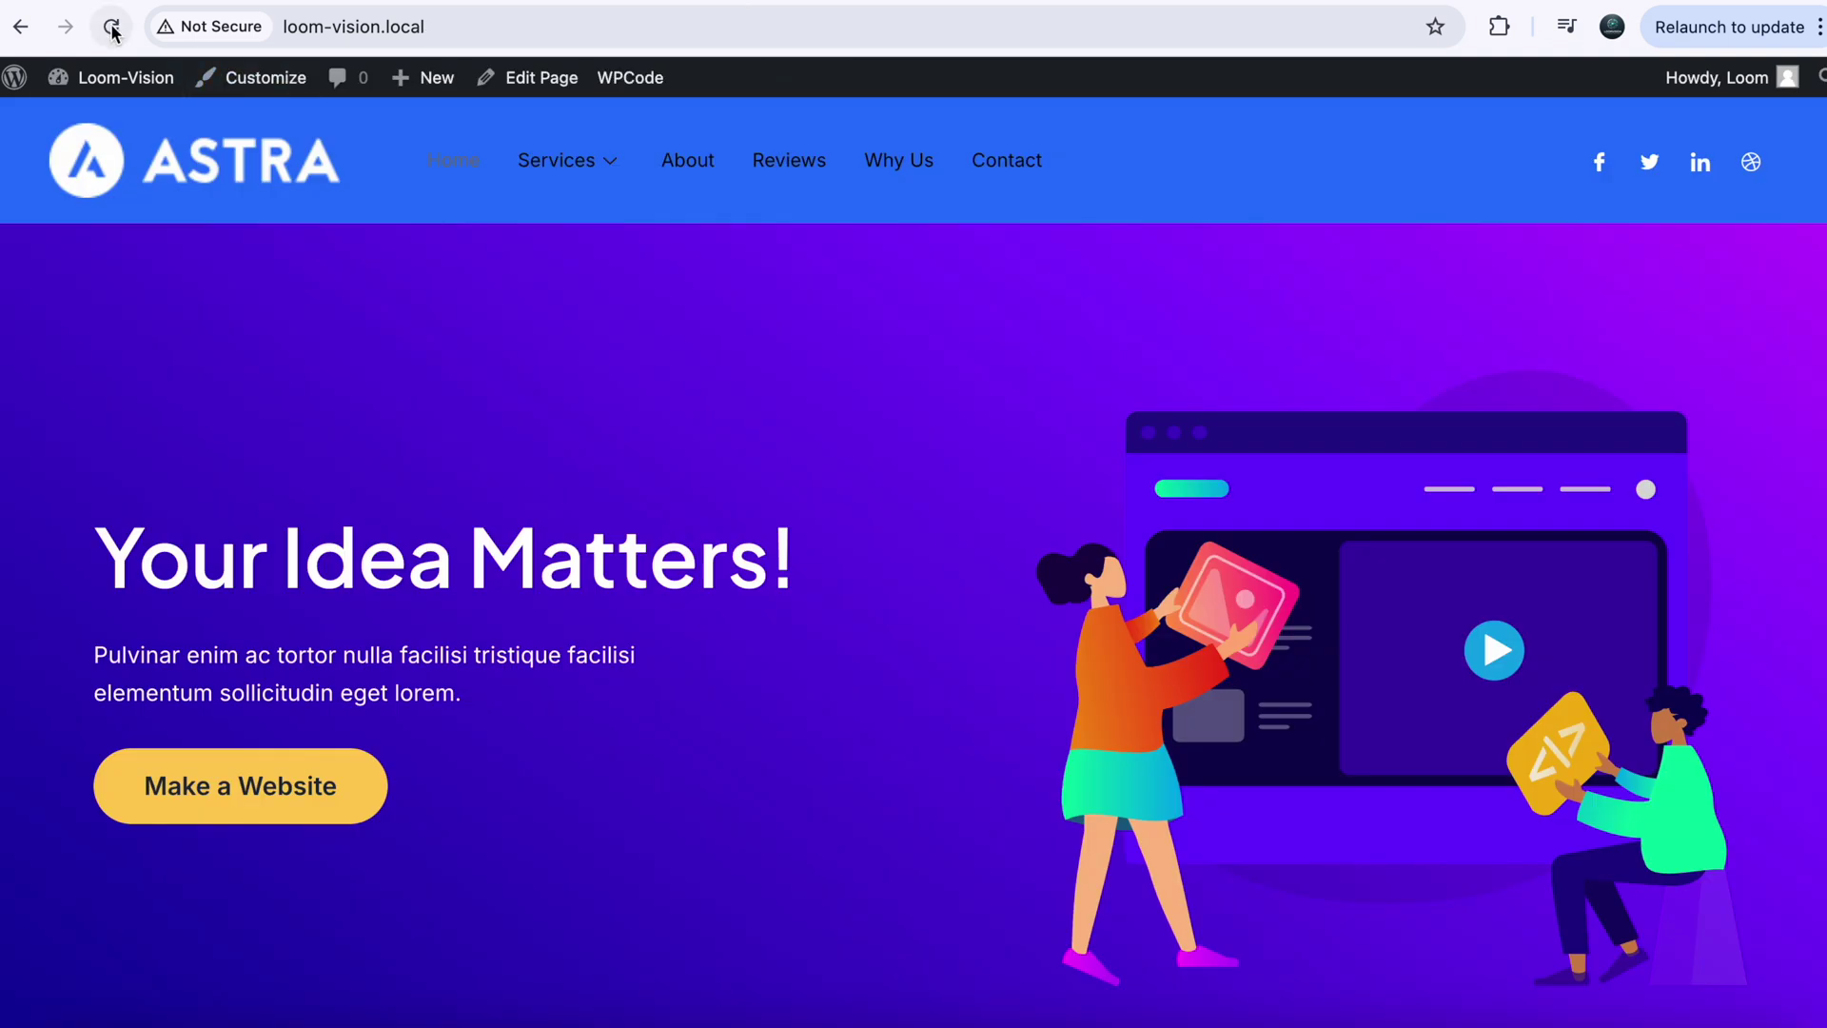
mouse_move(573, 158)
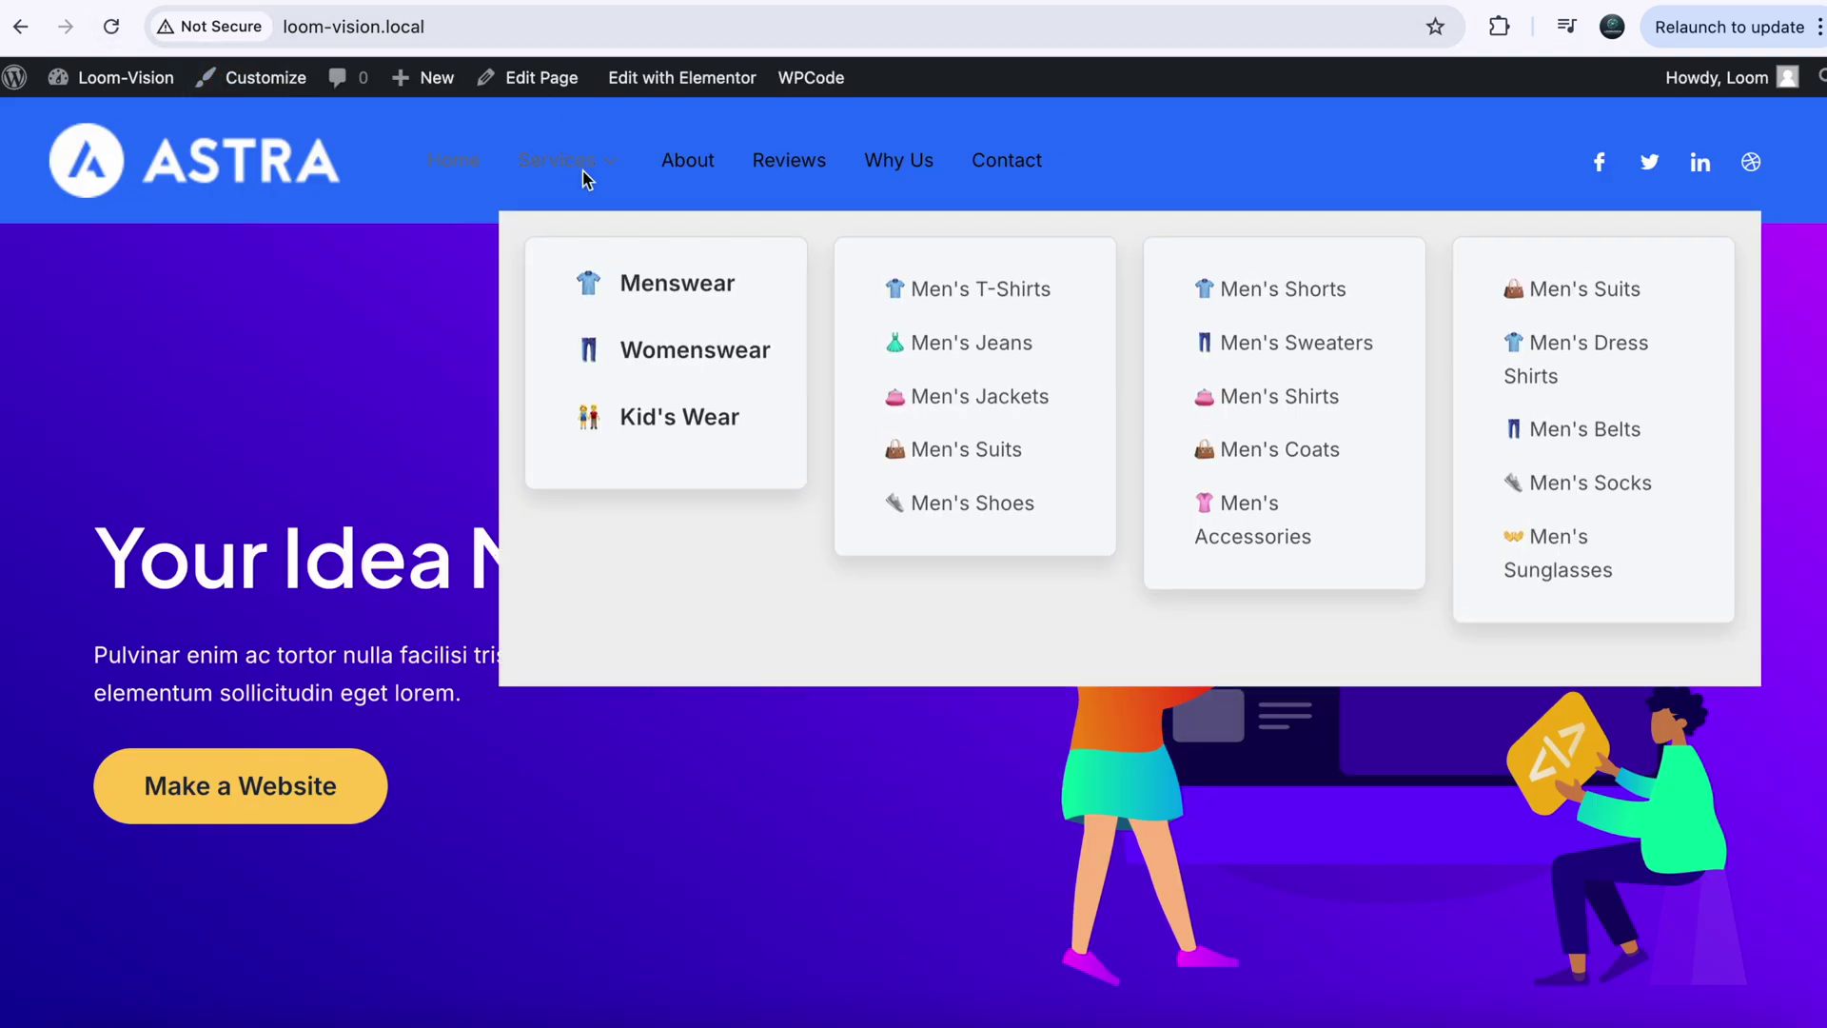
mouse_move(647, 424)
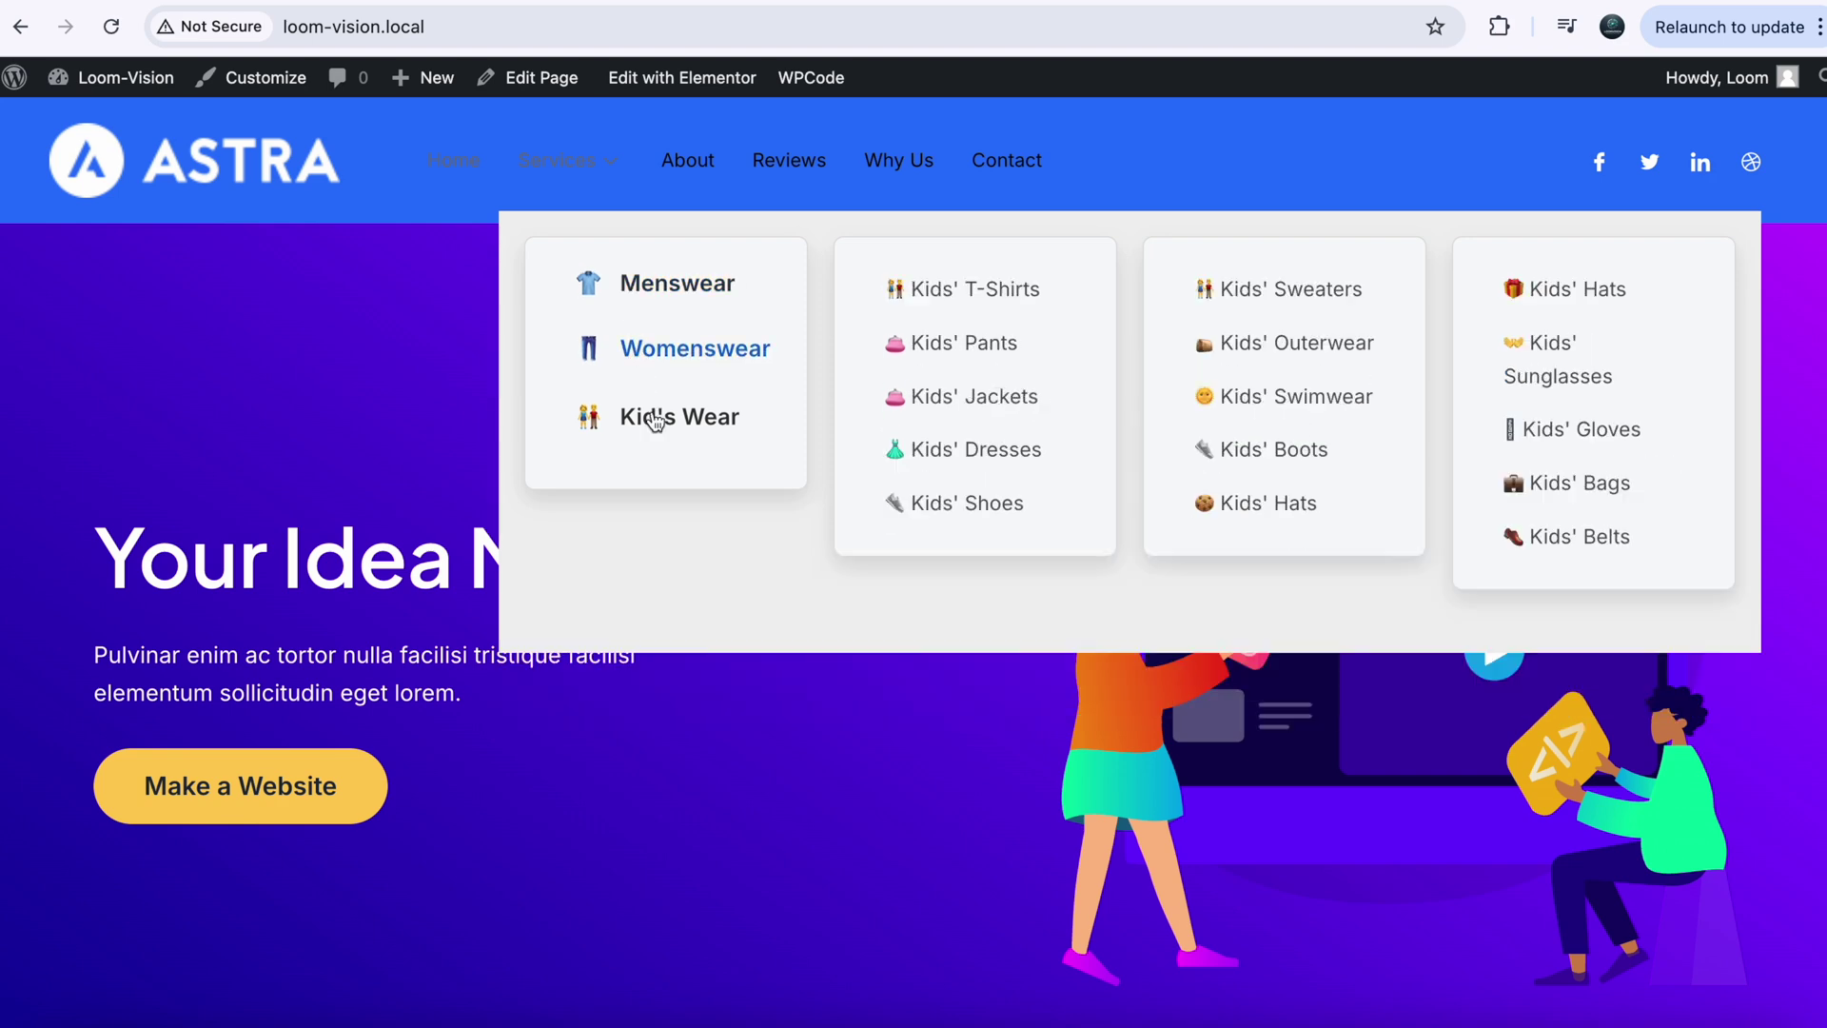
mouse_move(675, 381)
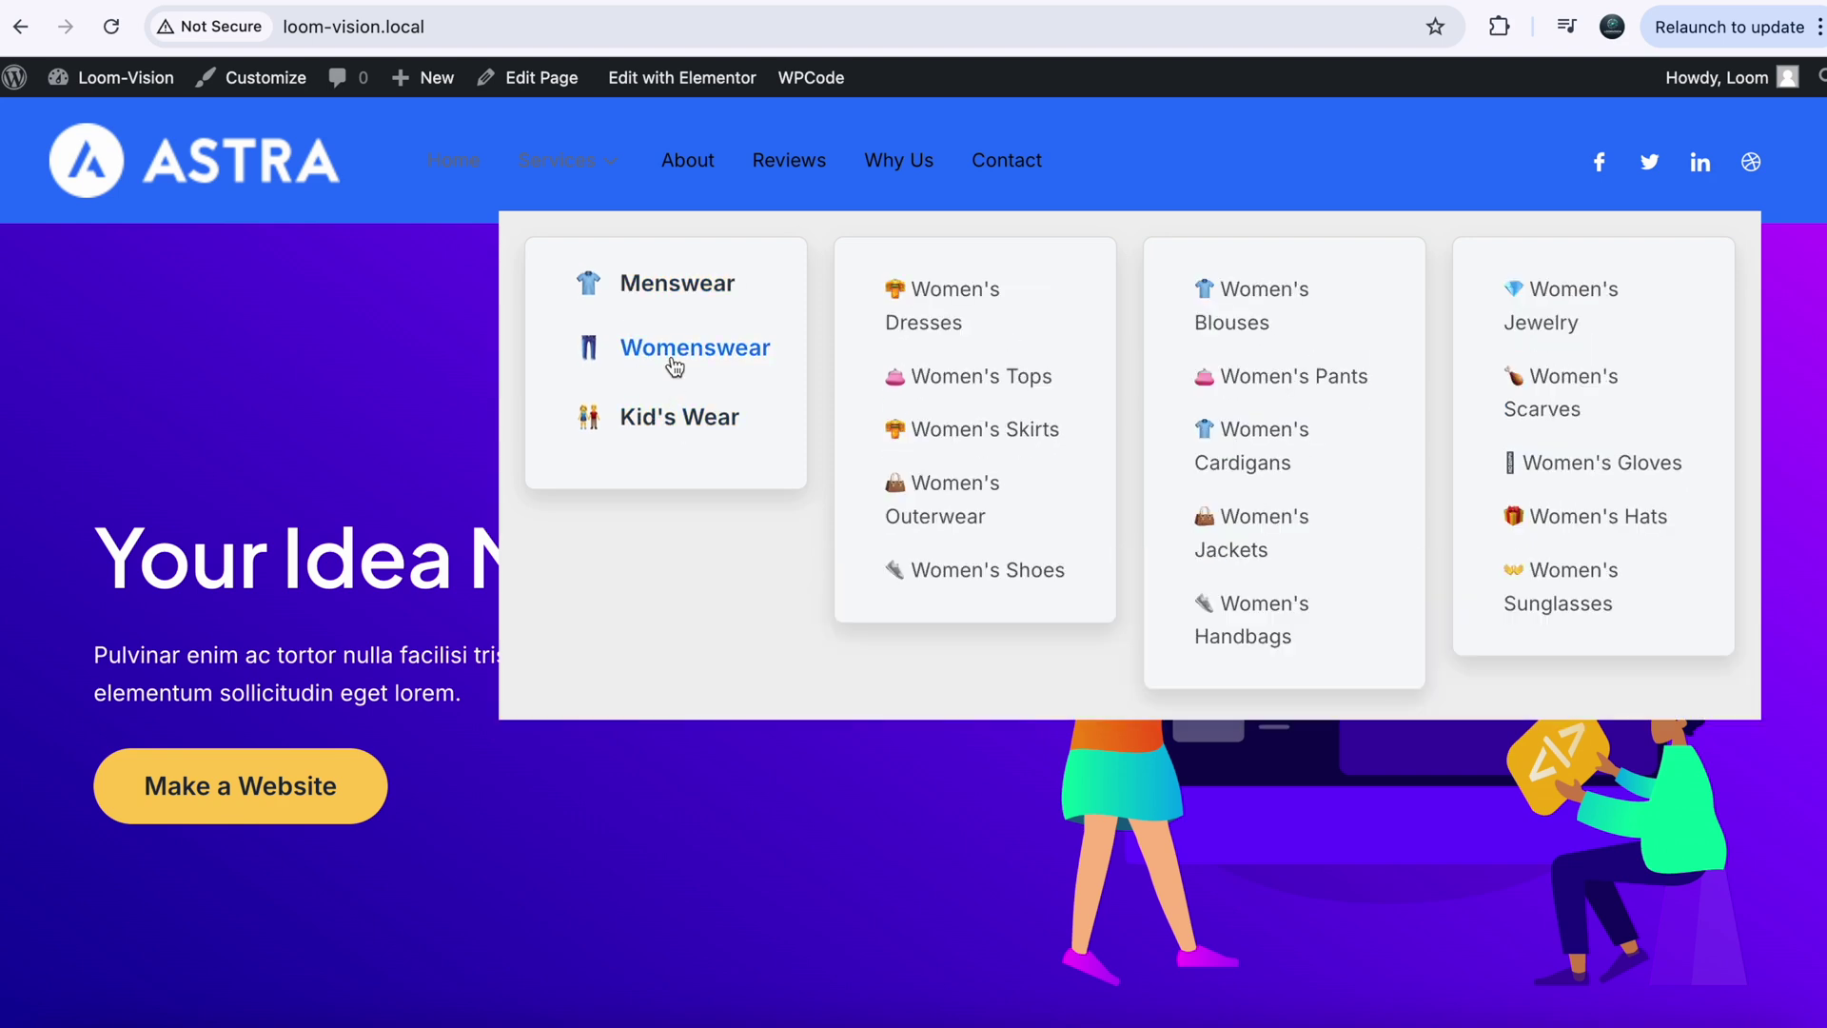
mouse_move(683, 288)
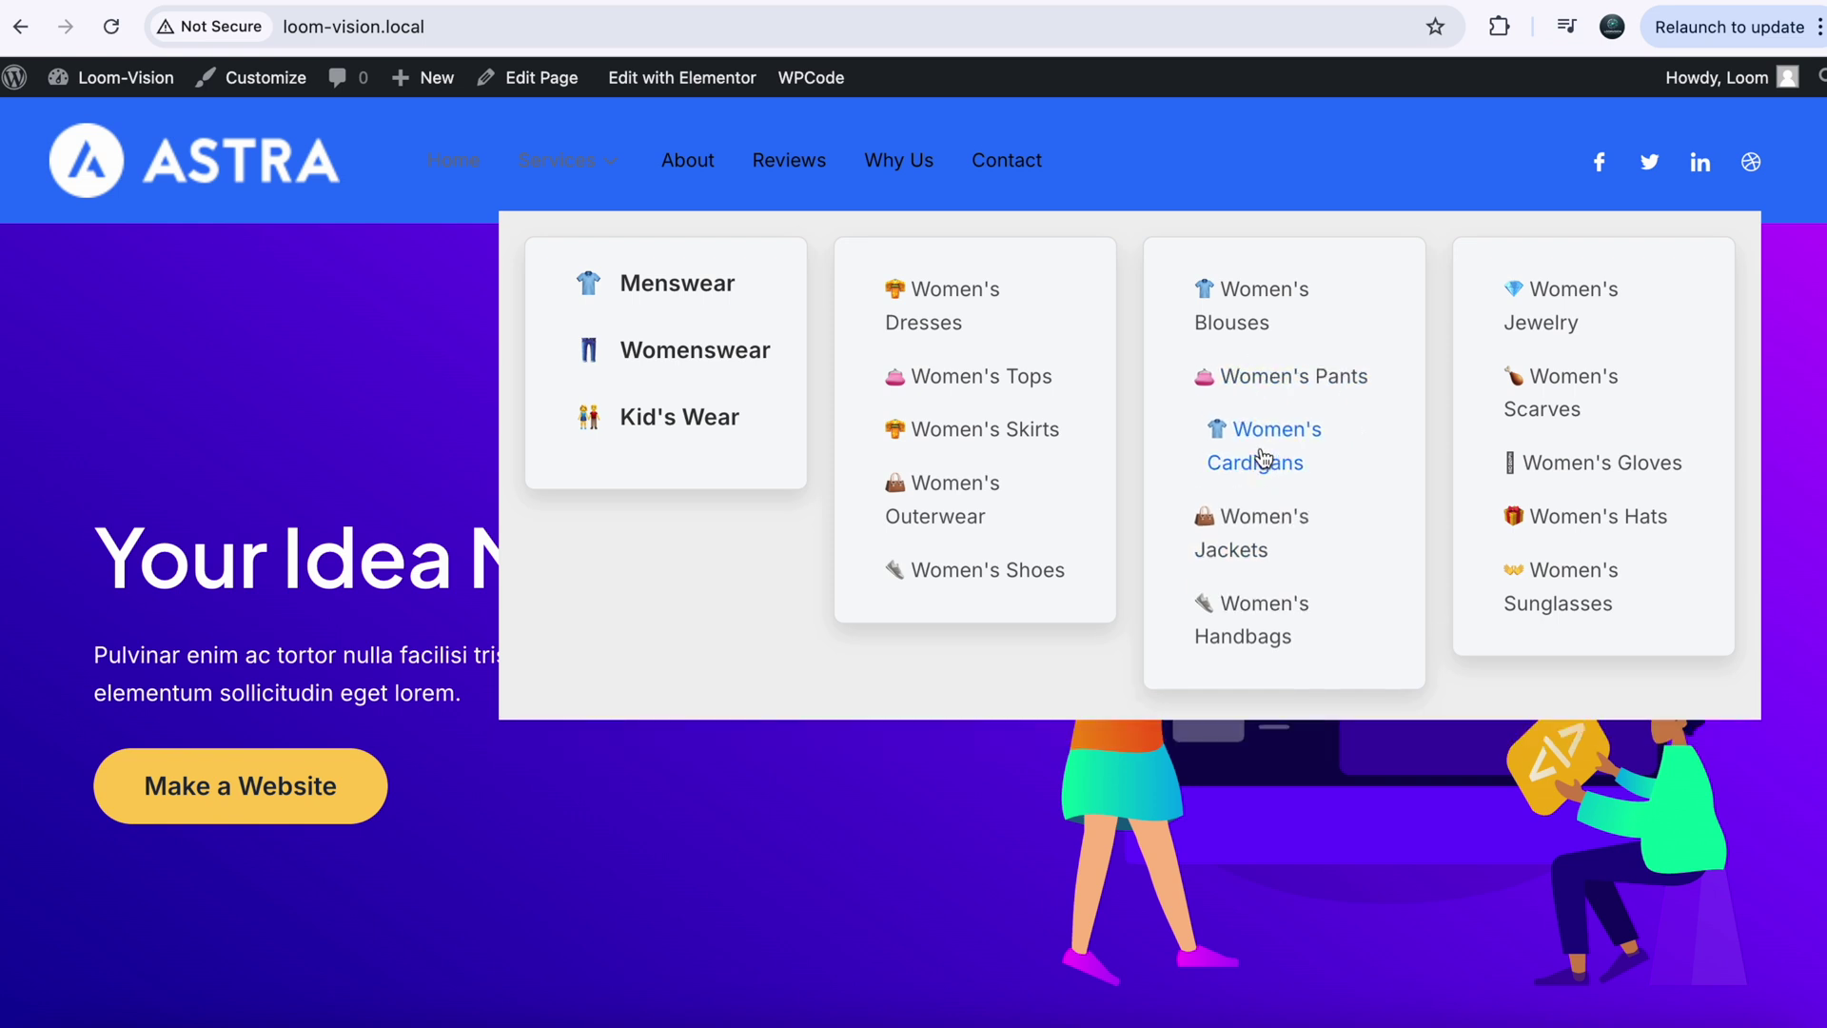
key(ctrl+Tab)
scroll(591, 261, up, 15)
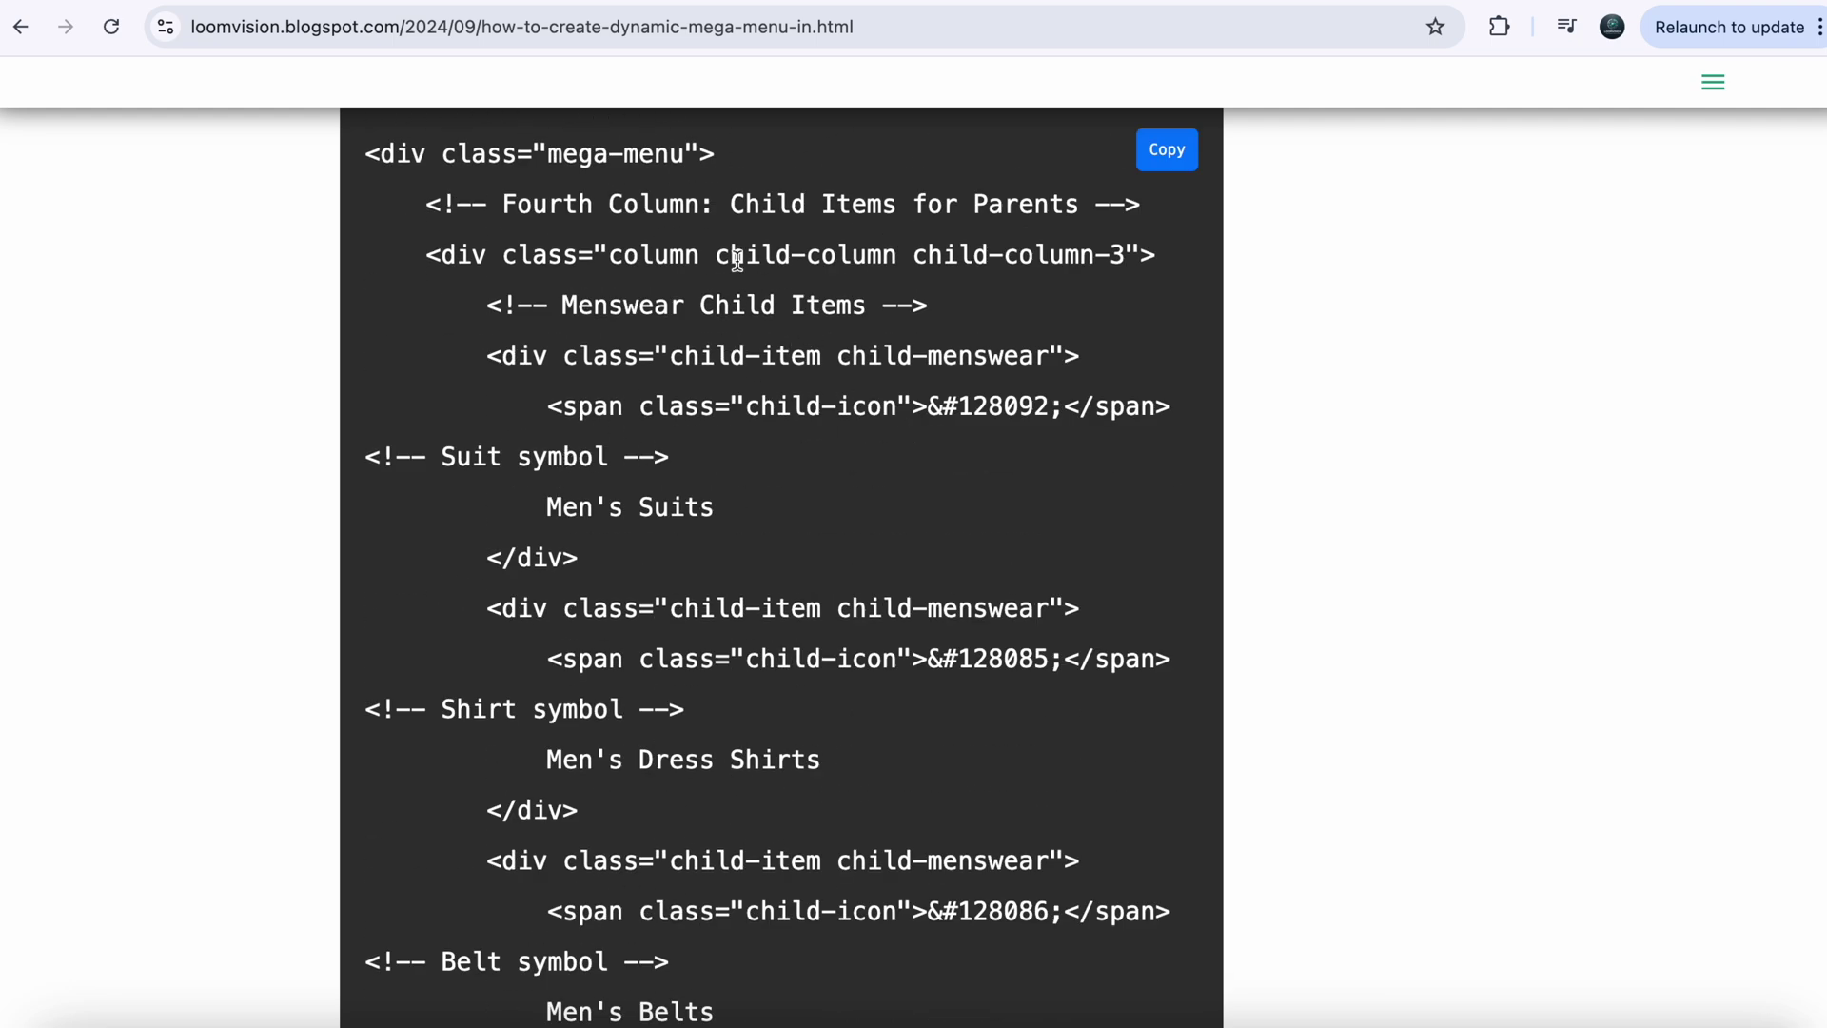
scroll(713, 438, down, 3)
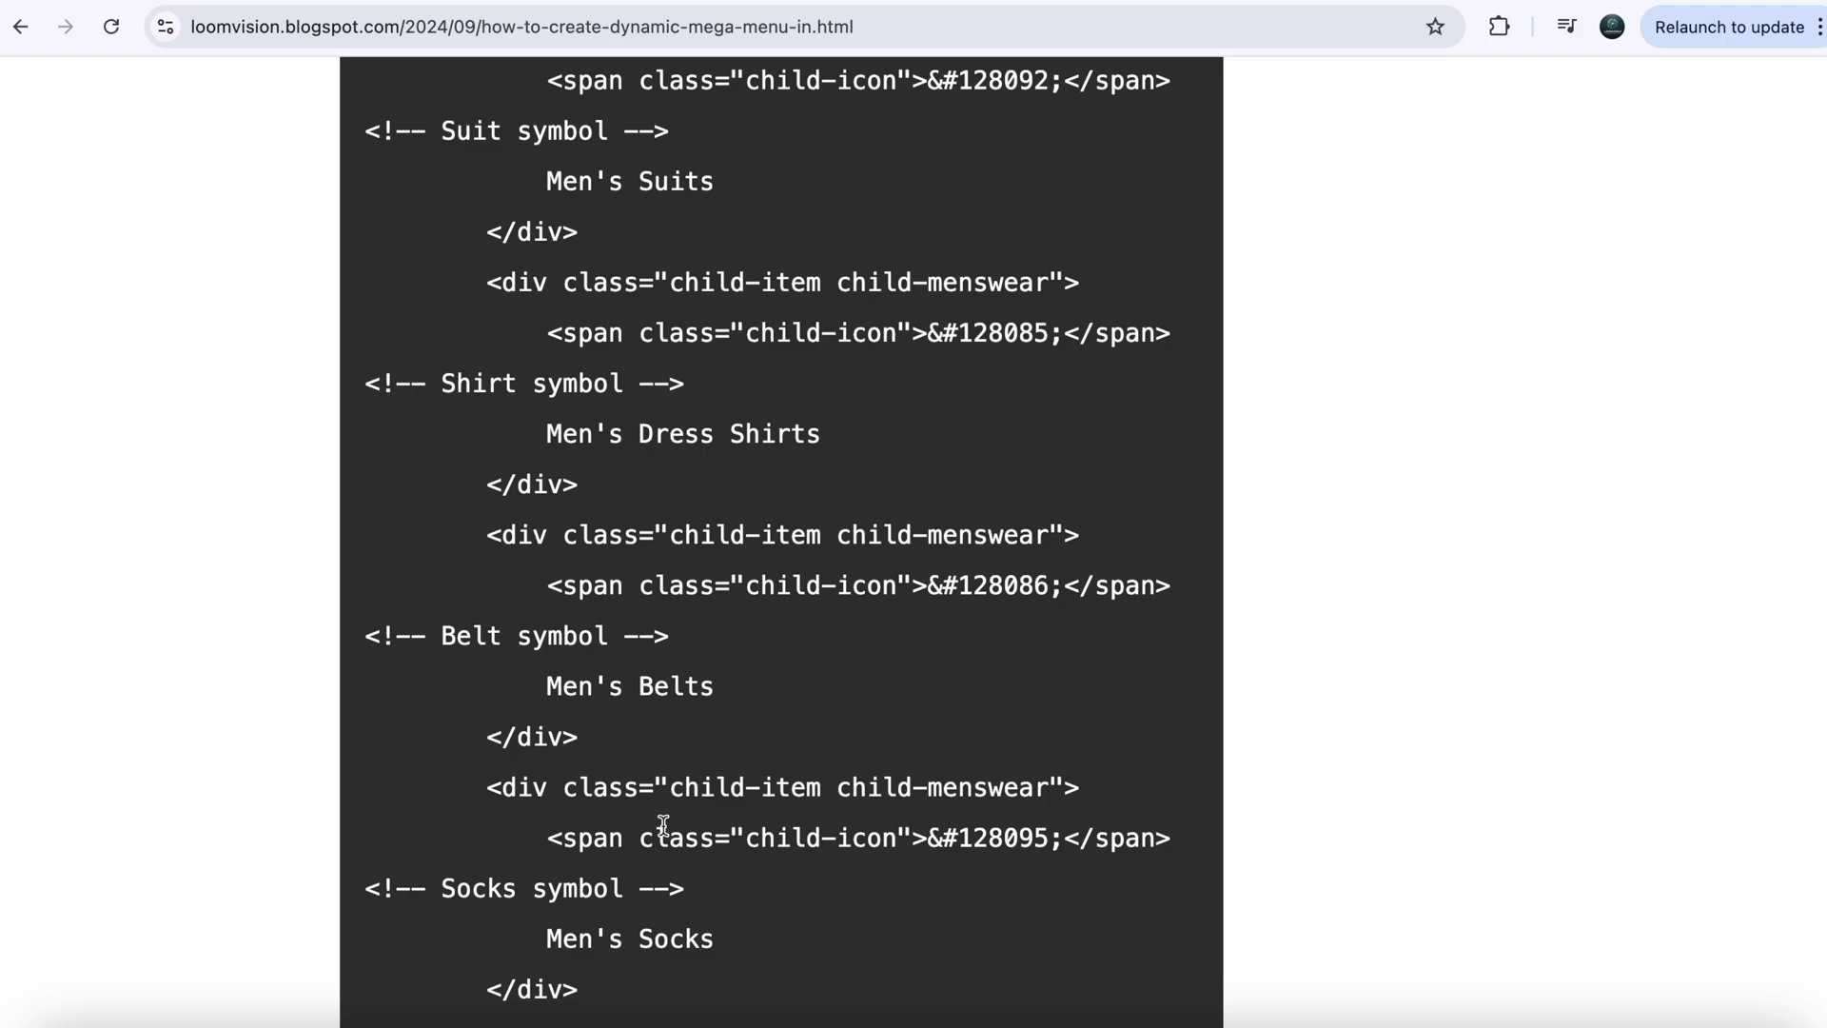
scroll(757, 852, down, 2)
scroll(704, 914, down, 4)
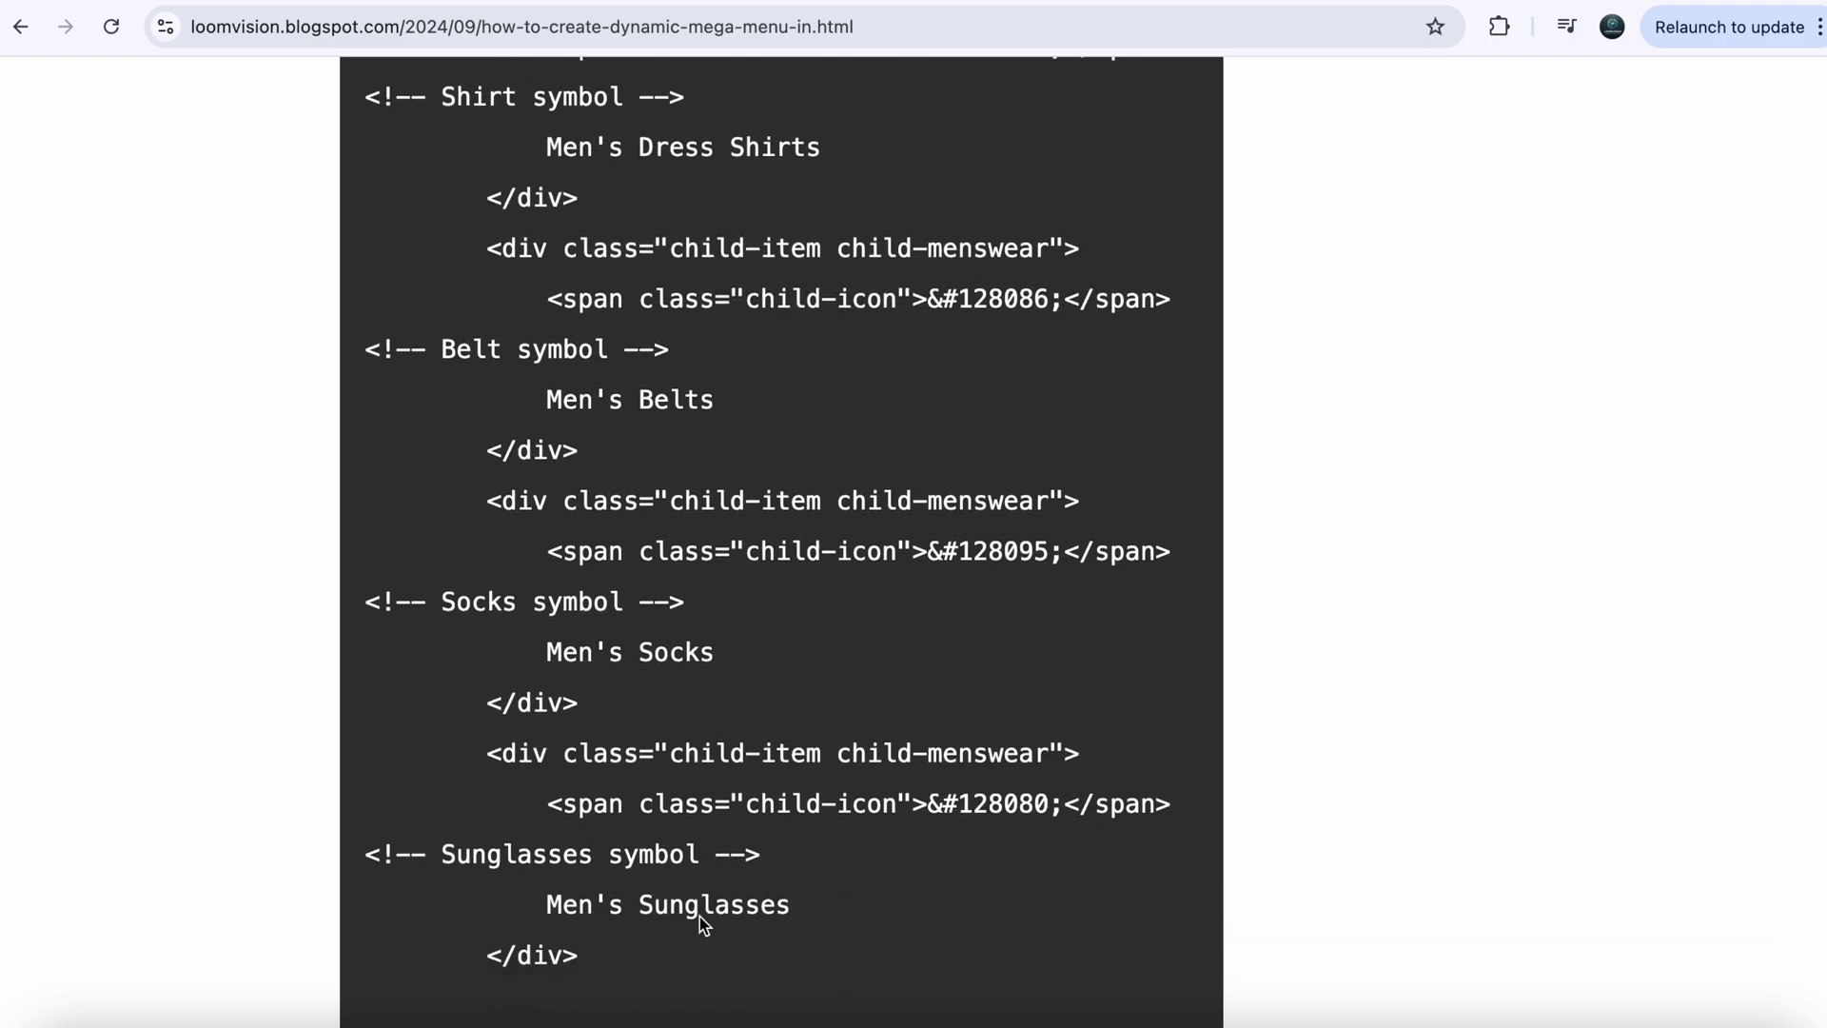
scroll(666, 904, down, 15)
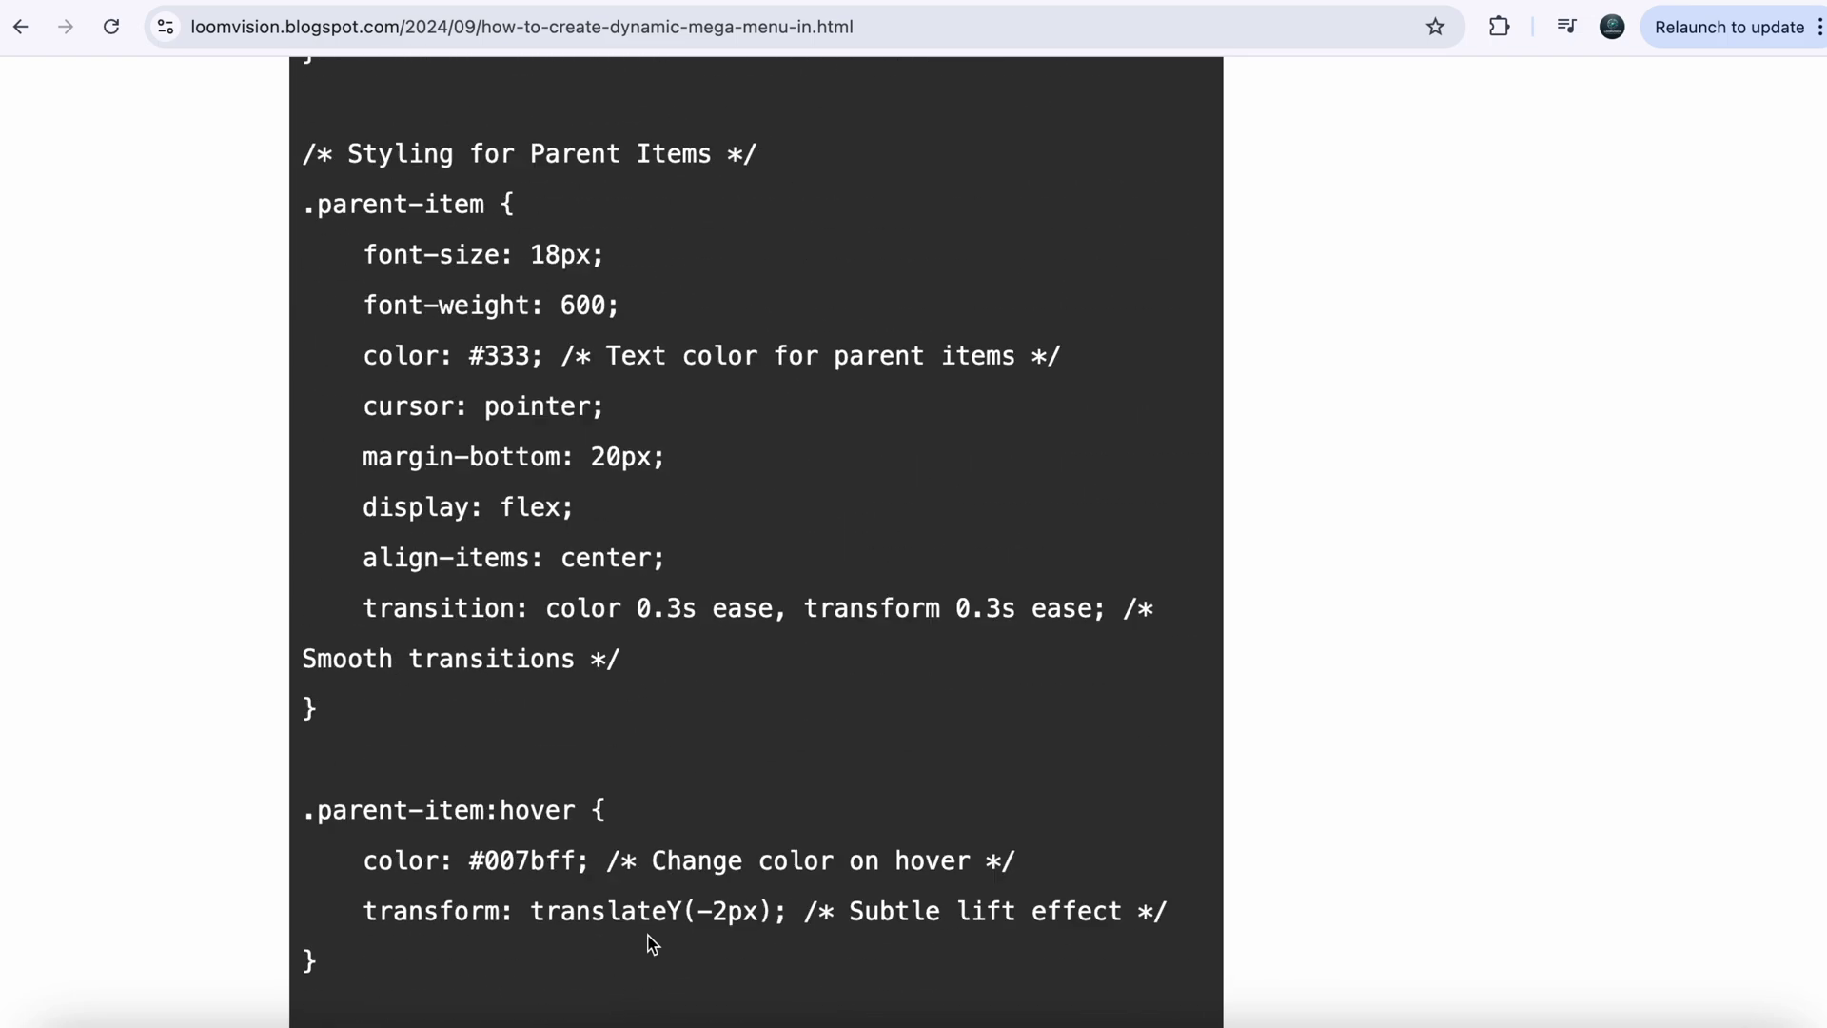
scroll(652, 944, up, 1)
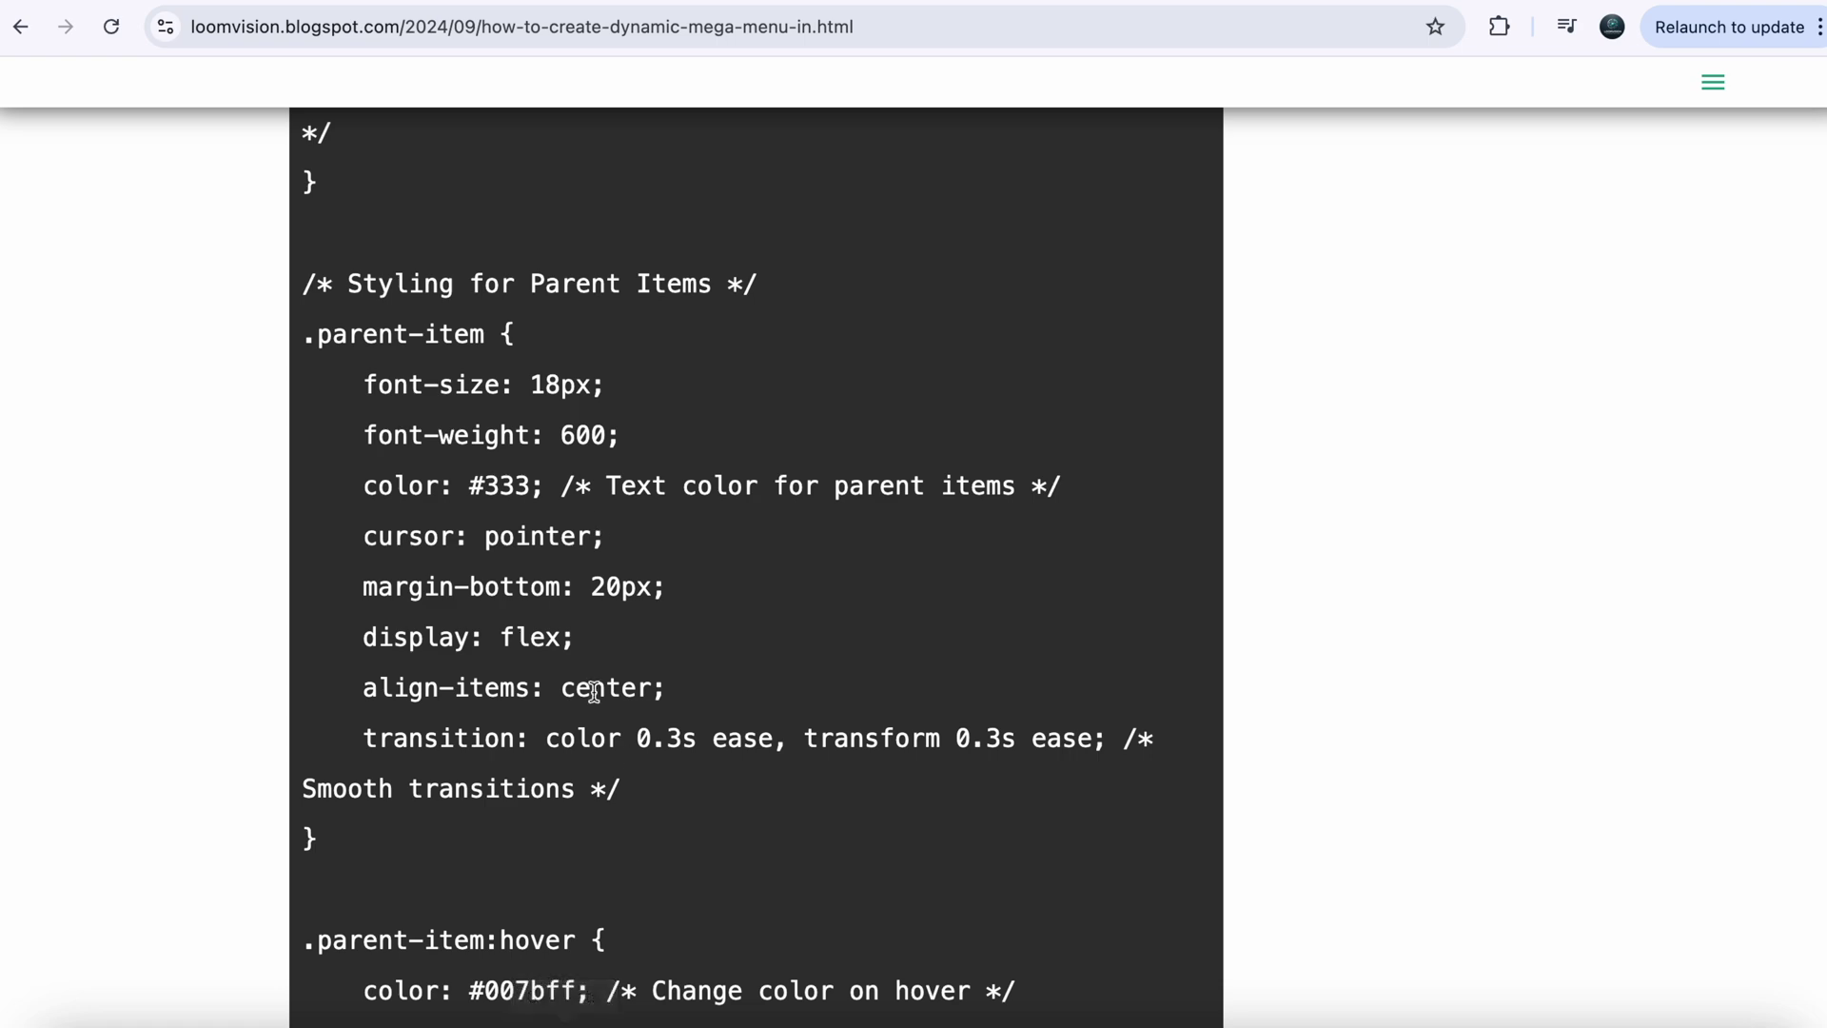
scroll(594, 692, up, 20)
scroll(596, 697, down, 3)
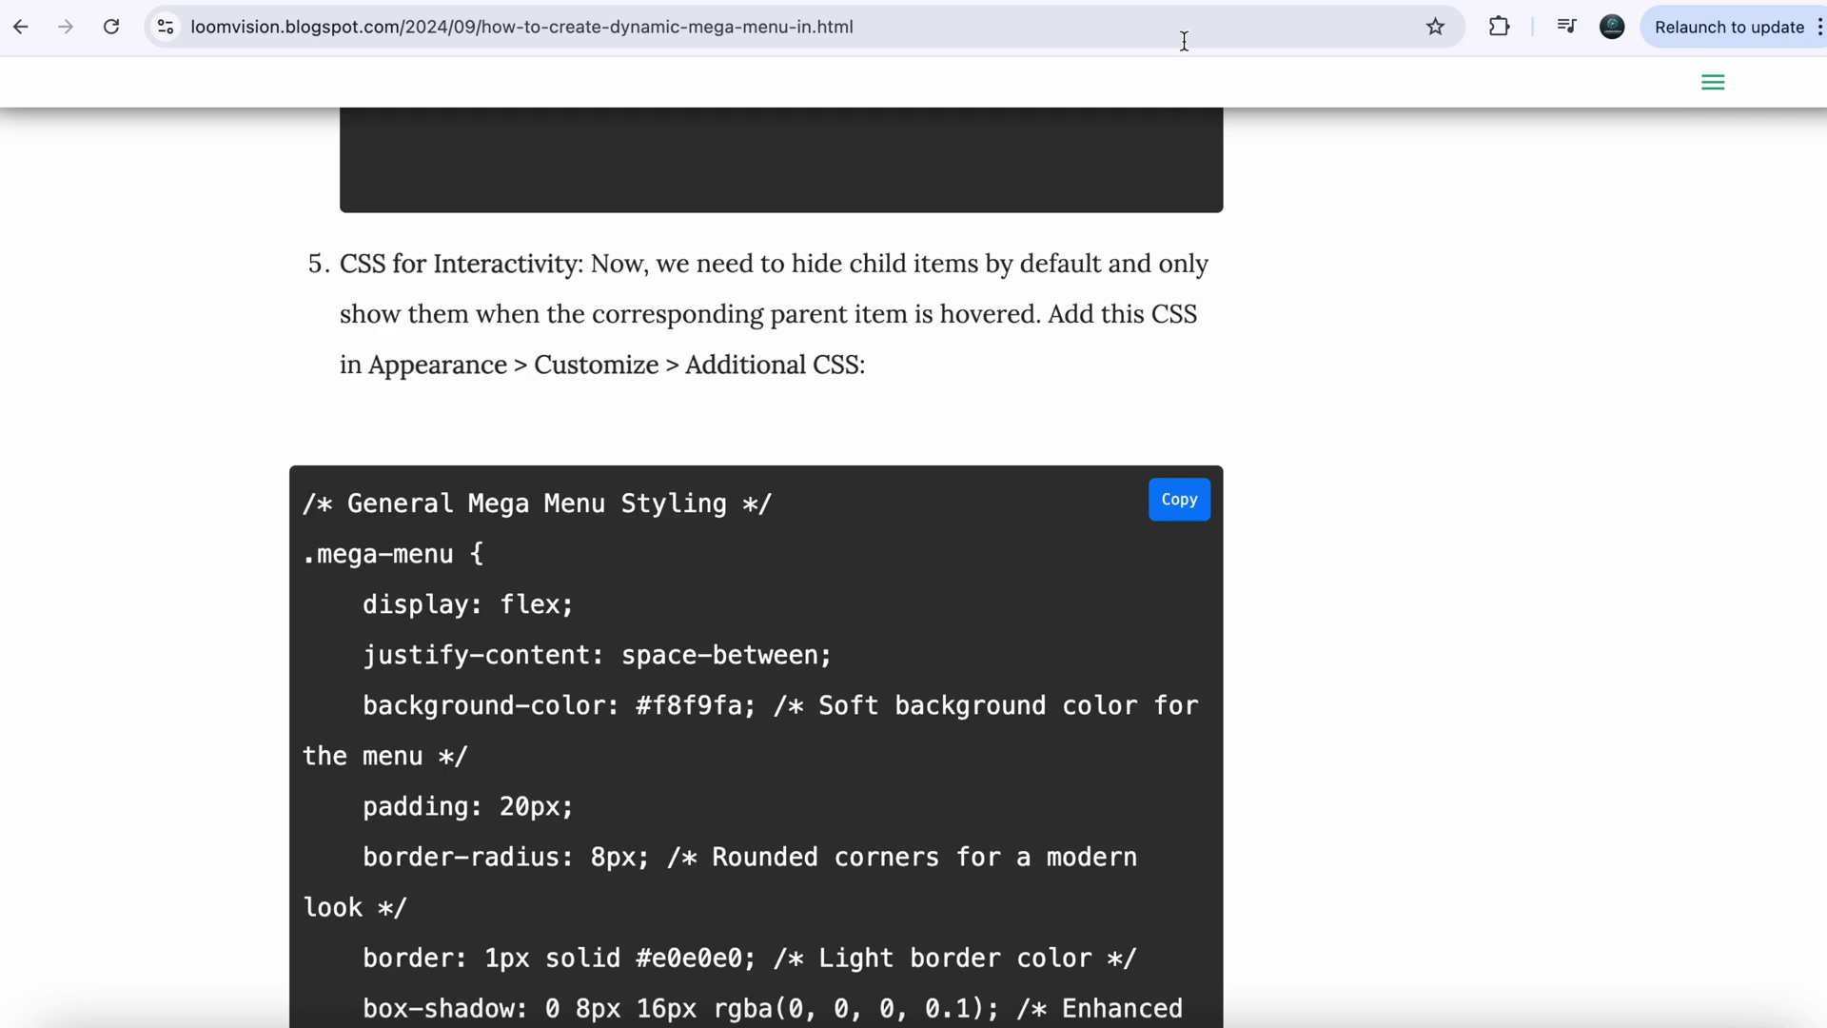
key(ctrl+Tab)
Check the Services columns under Womenswear and Kid's Wear, then return to the Blogger tutorial tab.
mouse_move(561, 159)
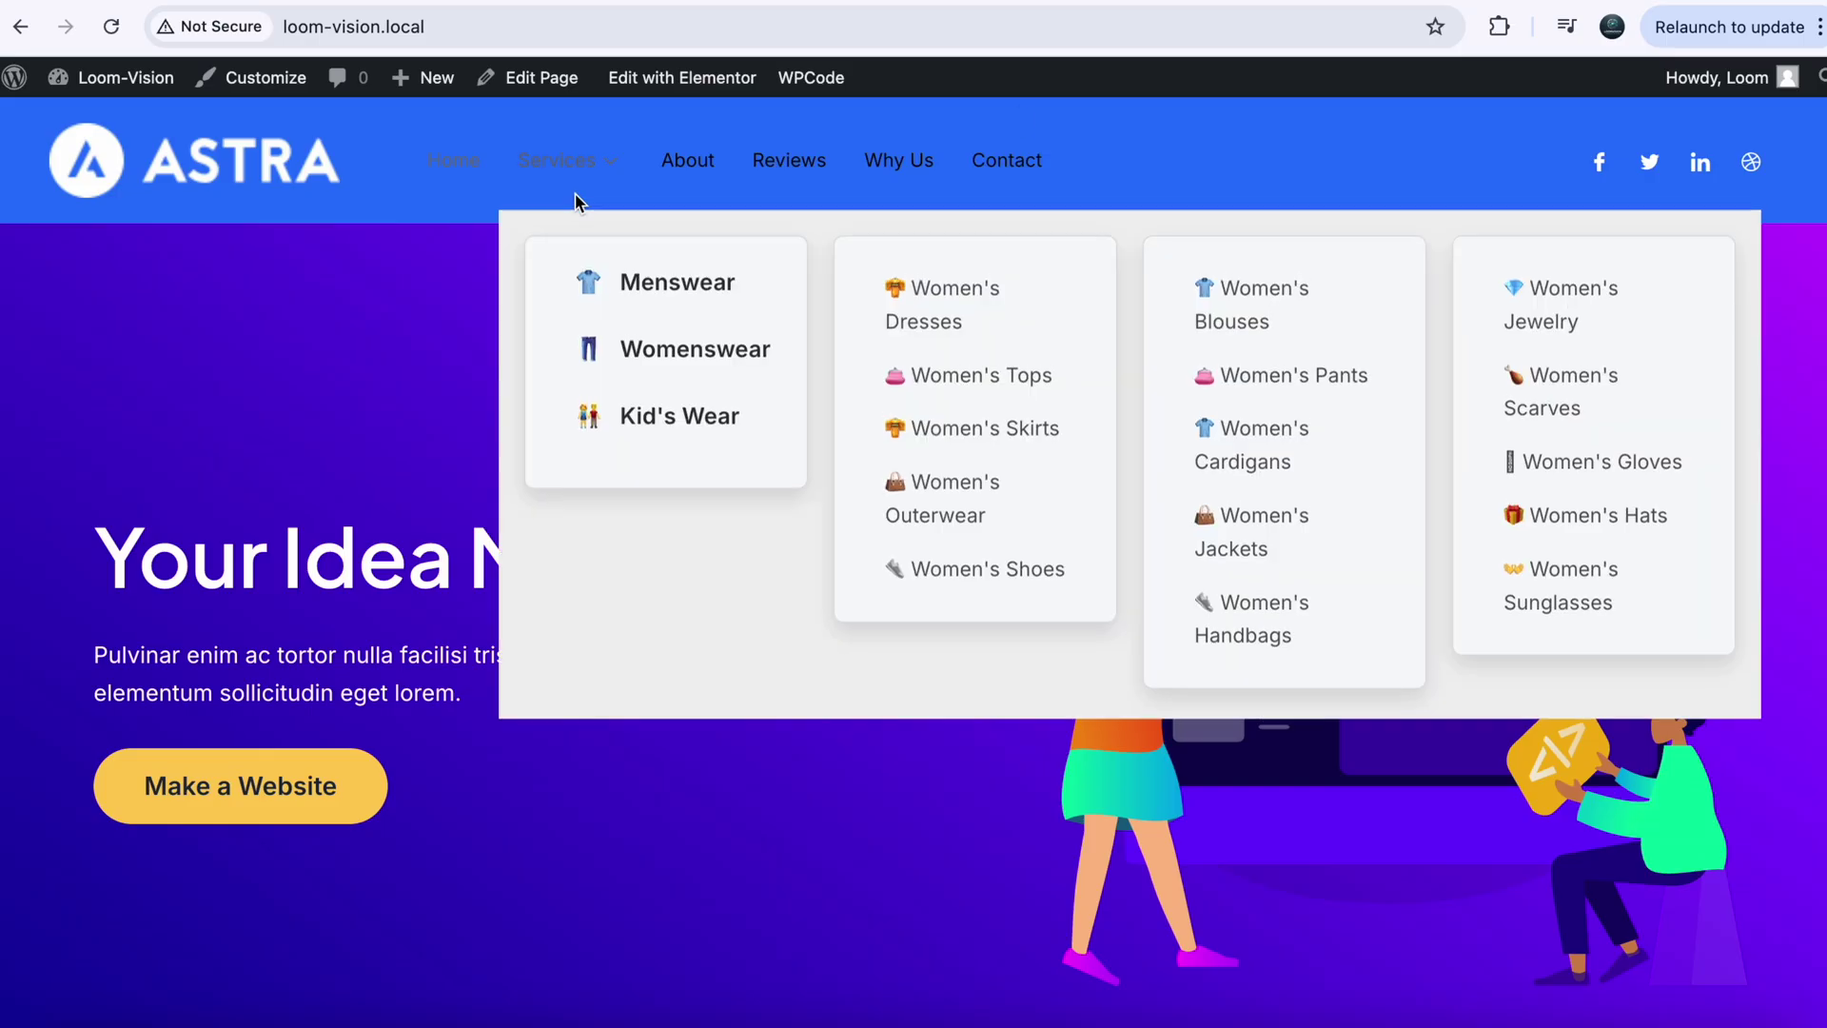
mouse_move(681, 300)
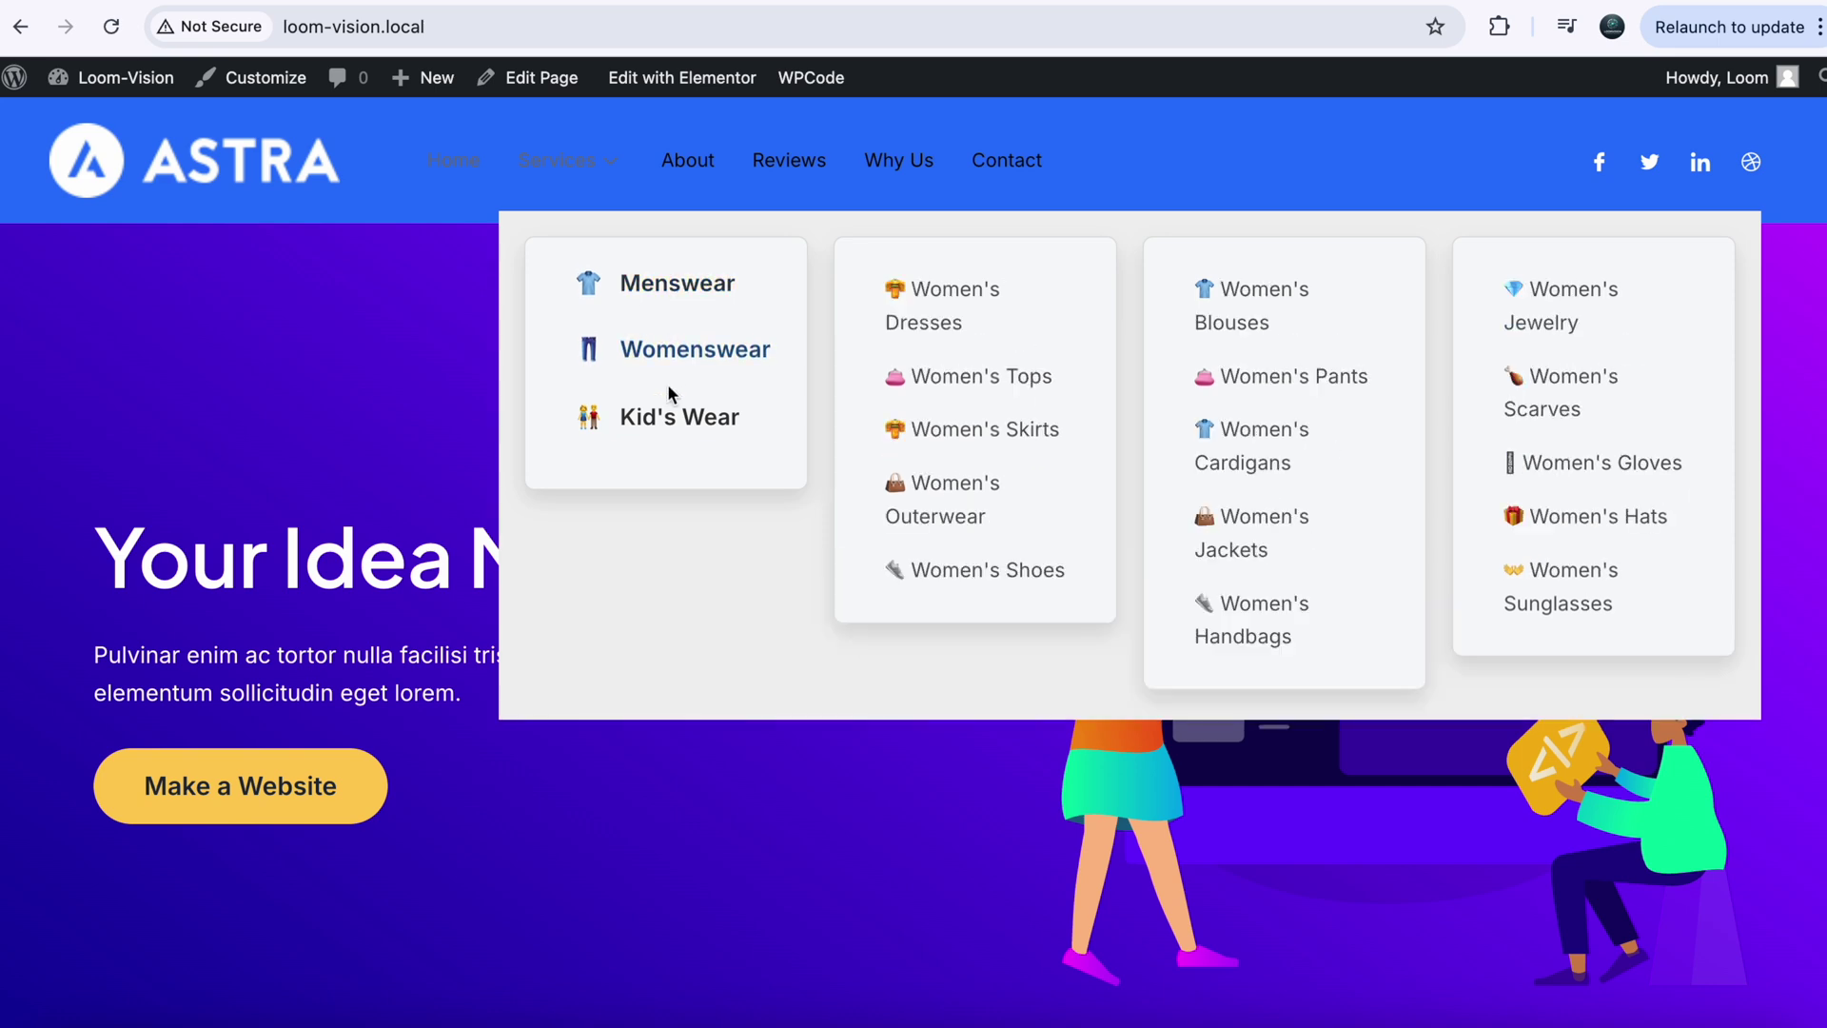
mouse_move(677, 417)
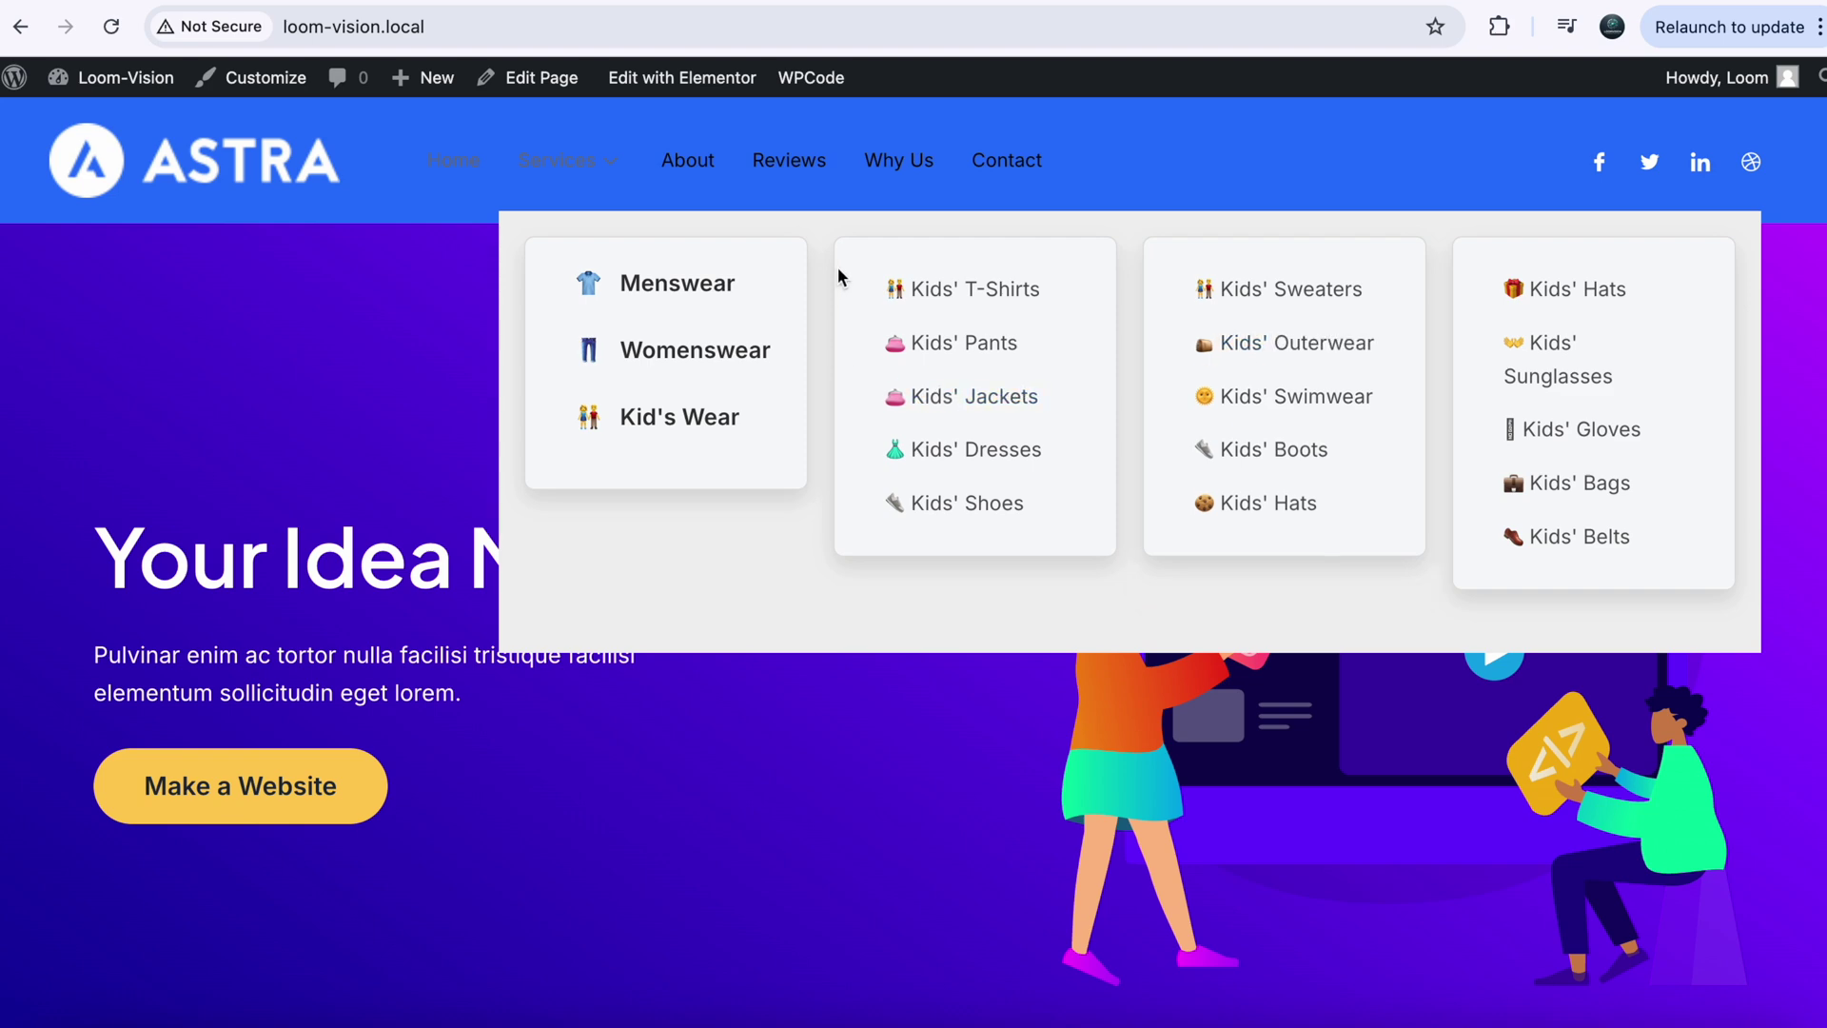
key(ctrl+Tab)
scroll(826, 310, up, 10)
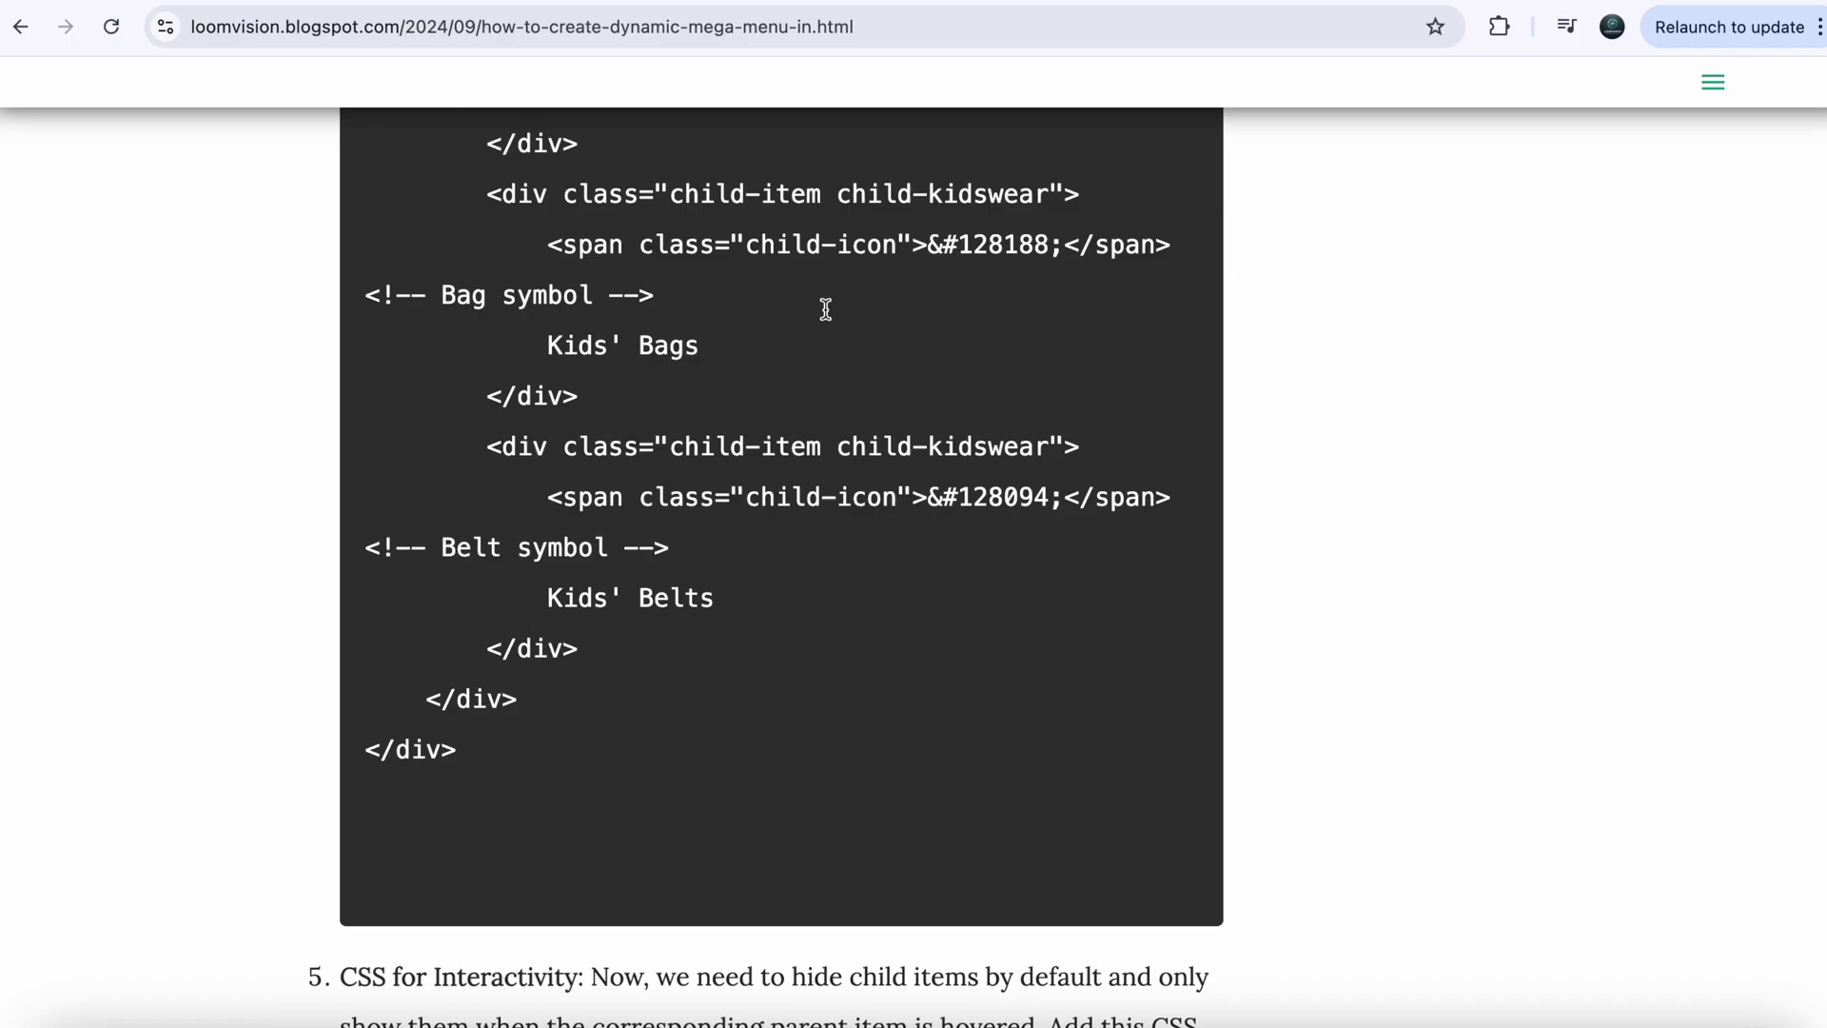
scroll(825, 310, up, 15)
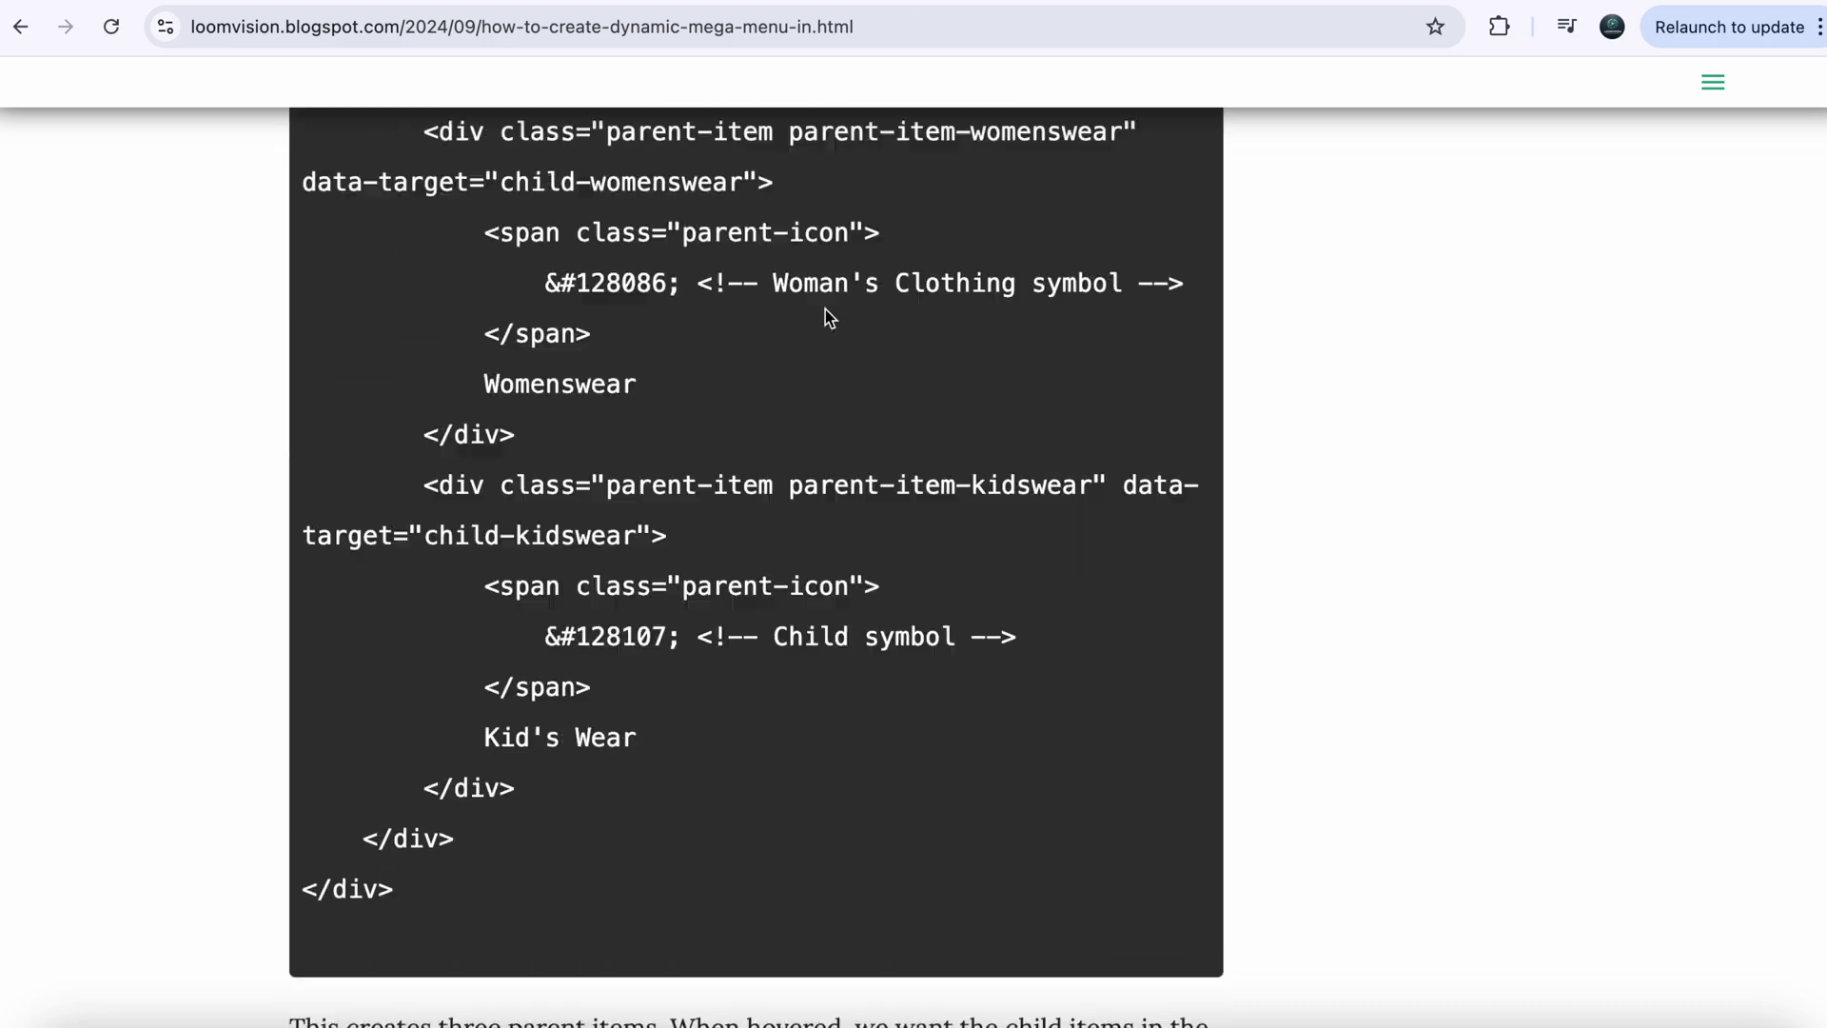
scroll(824, 316, up, 8)
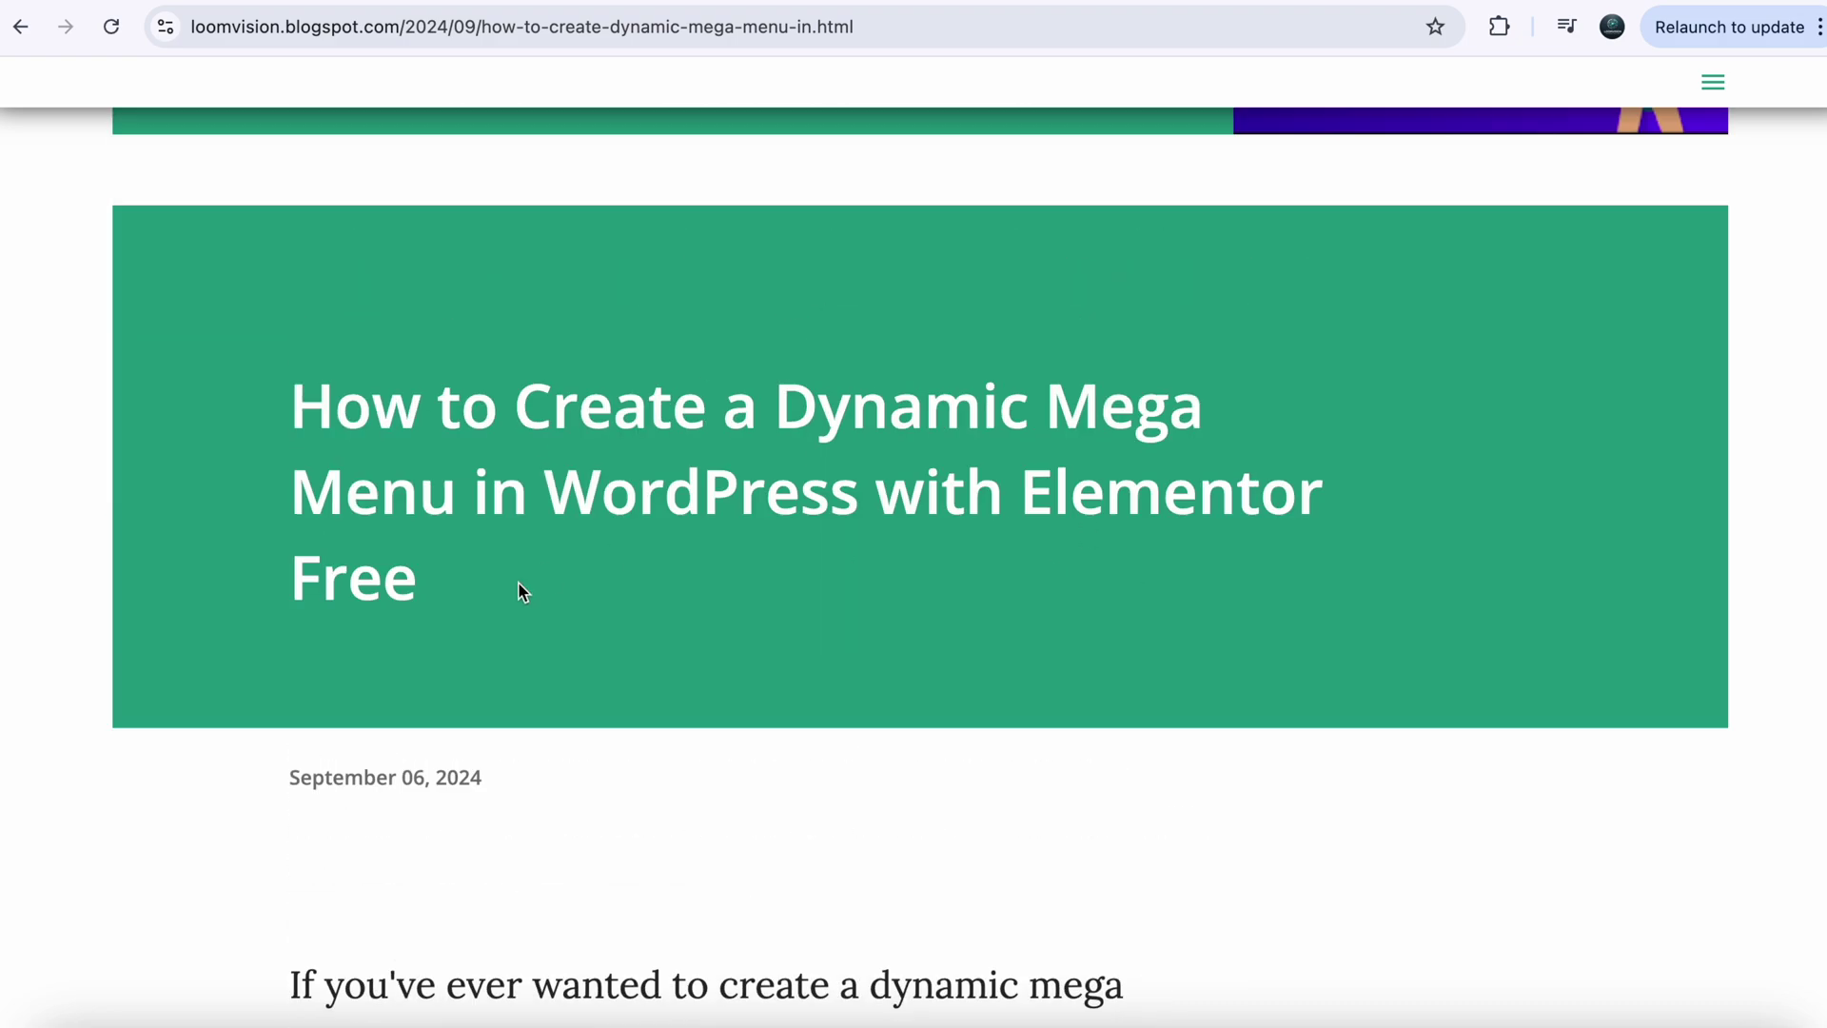